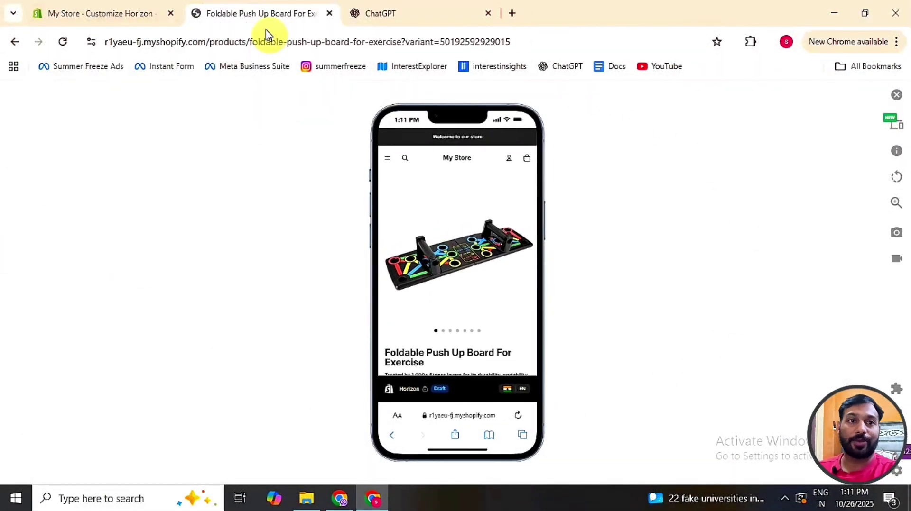
# Step: Open the live Horizon theme for customization and load its Default product template
pyautogui.click(60, 10)
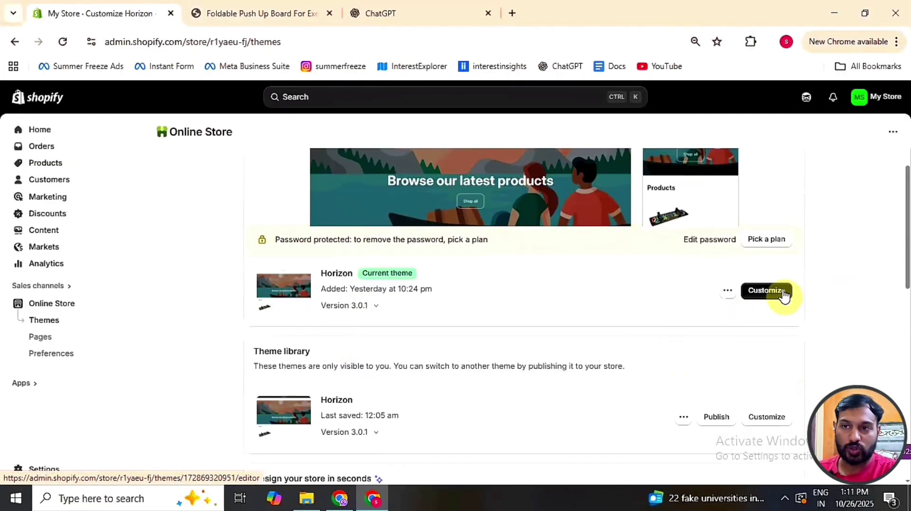
pyautogui.click(783, 295)
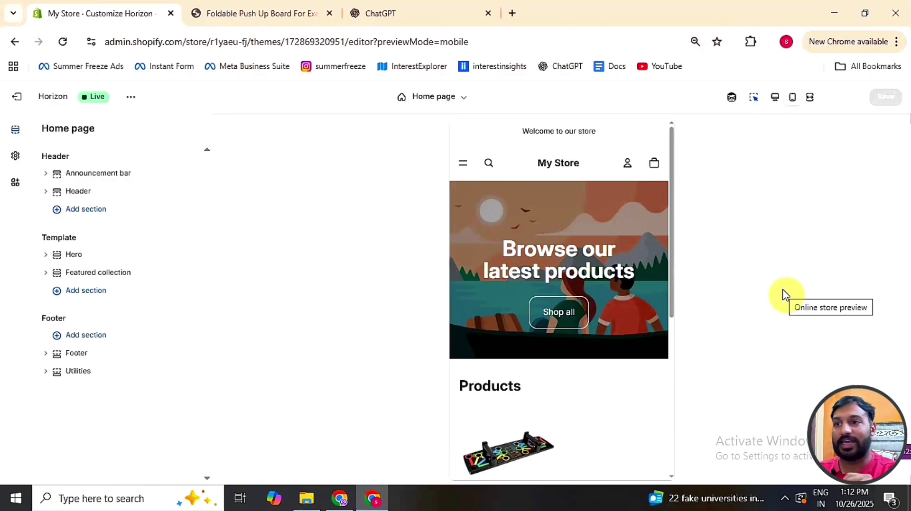
pyautogui.click(444, 100)
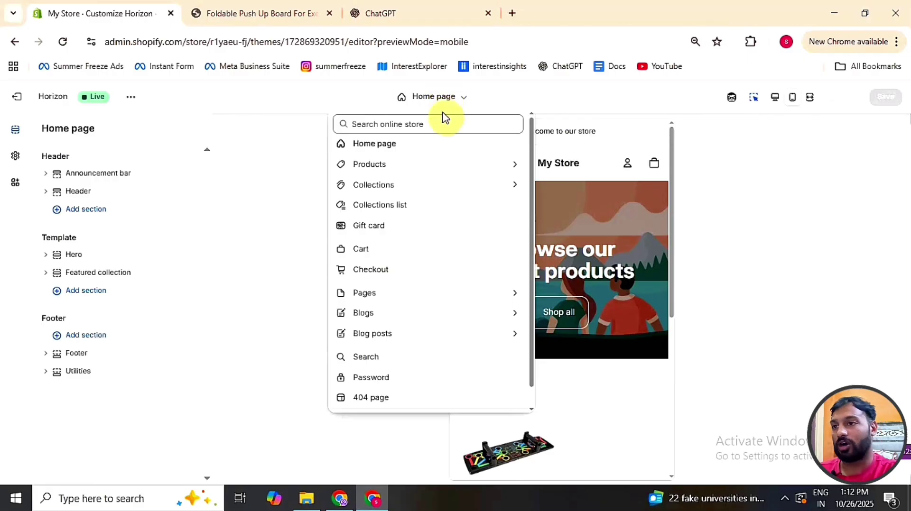
pyautogui.click(435, 169)
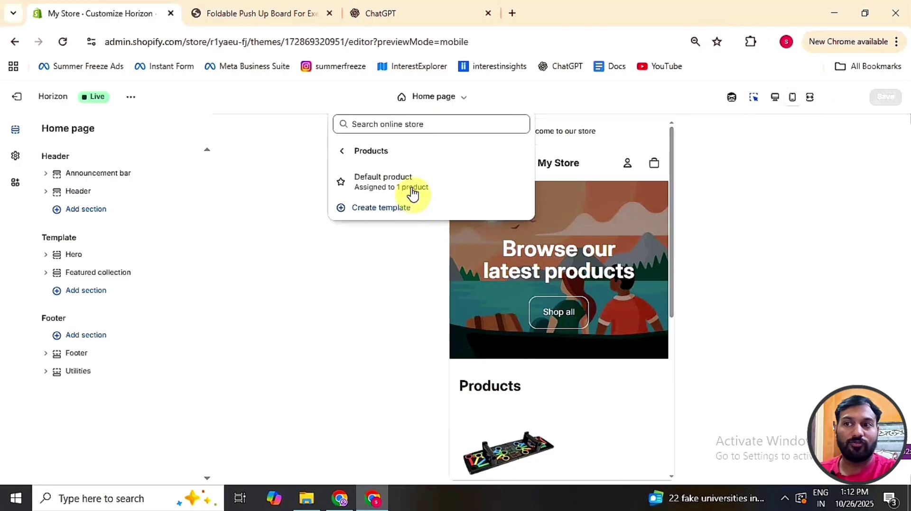
pyautogui.click(414, 192)
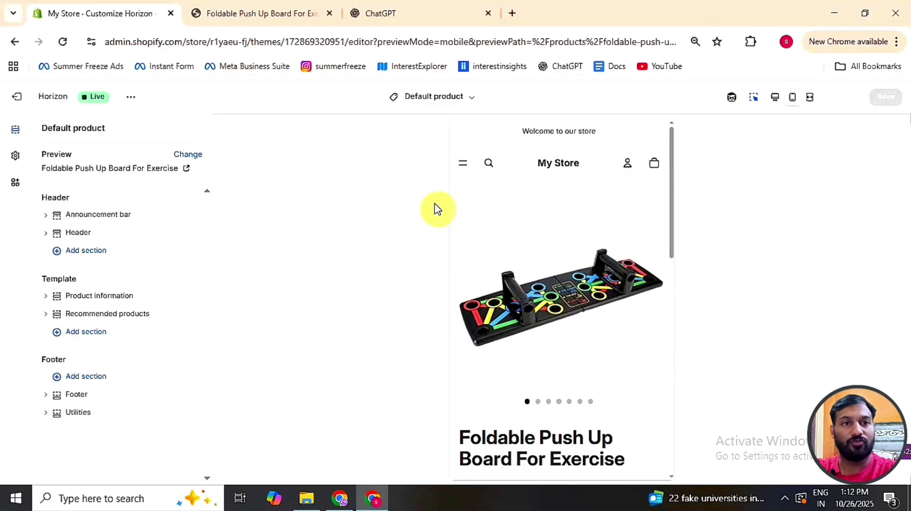
# Step: Review the default product page's media, title, variant and buy buttons in both the mobile and desktop previews
pyautogui.scroll(-6, 521, 285)
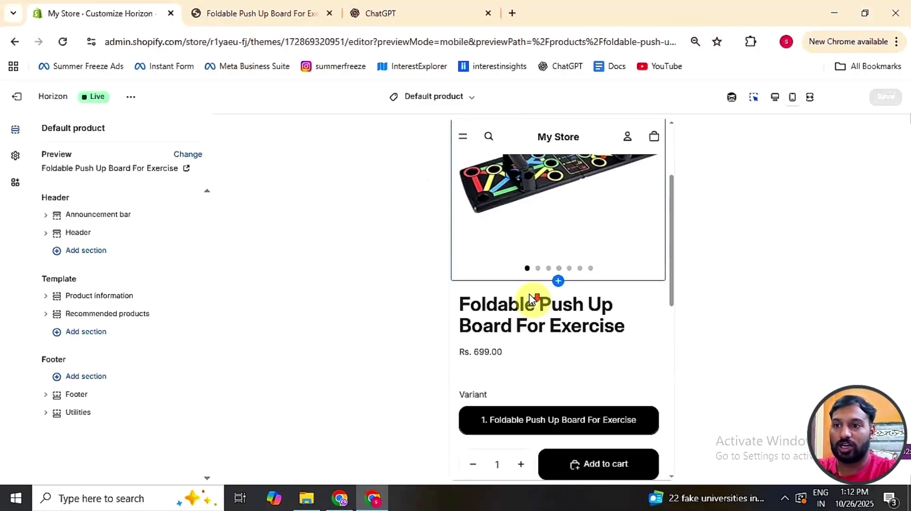
pyautogui.scroll(-2, 518, 301)
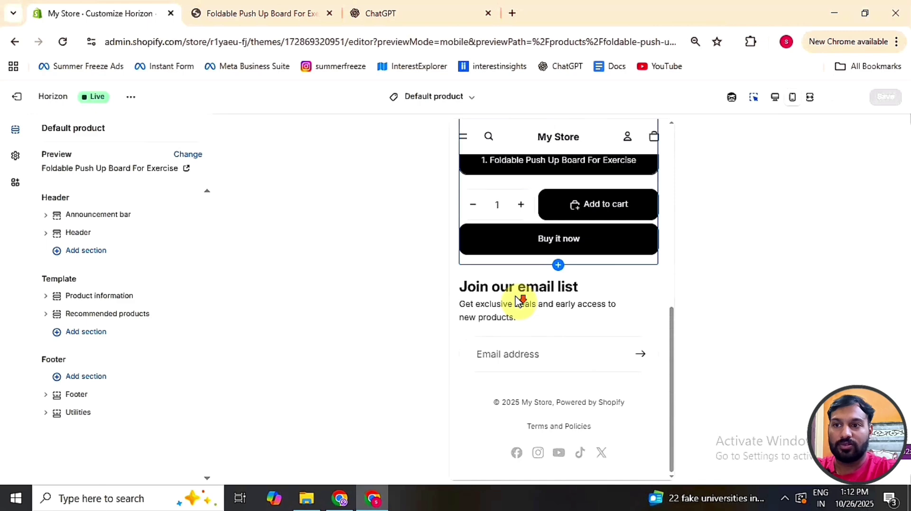
pyautogui.scroll(8, 522, 313)
pyautogui.click(775, 98)
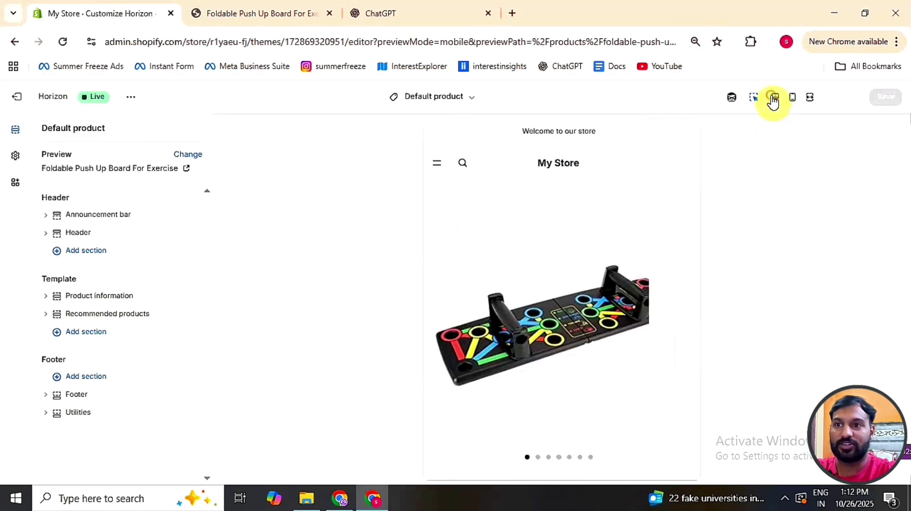
pyautogui.scroll(-4, 635, 233)
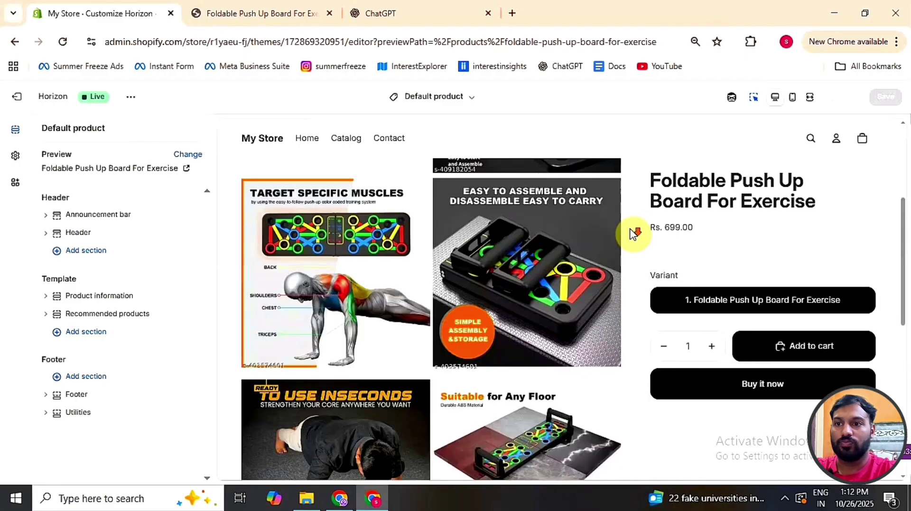
pyautogui.scroll(-5, 611, 288)
pyautogui.scroll(10, 610, 304)
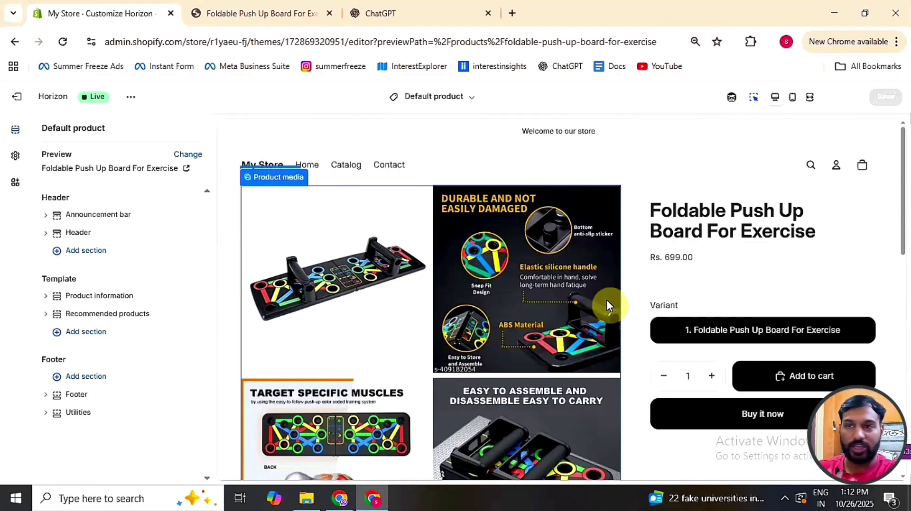
# Step: Examine the customized draft product page in the phone simulator as a reference, down to its FAQ section
pyautogui.click(287, 17)
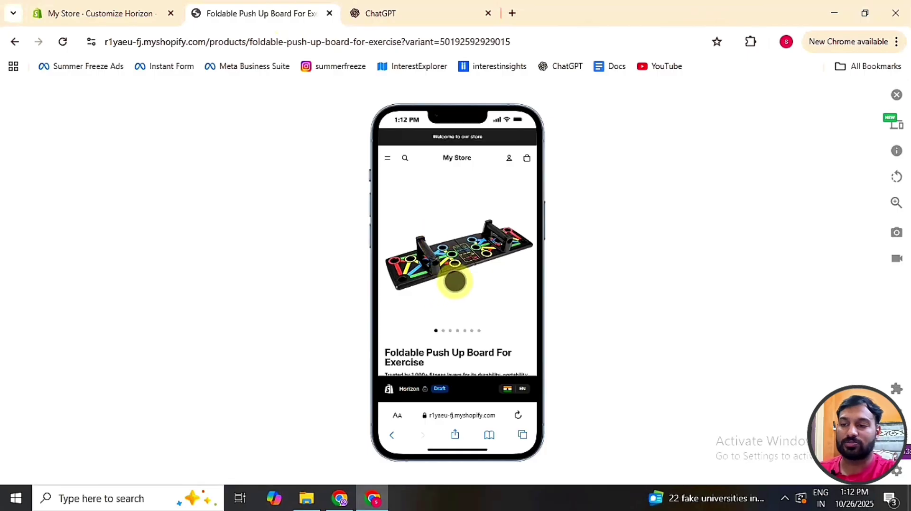
pyautogui.scroll(-2, 456, 281)
pyautogui.scroll(-10, 455, 281)
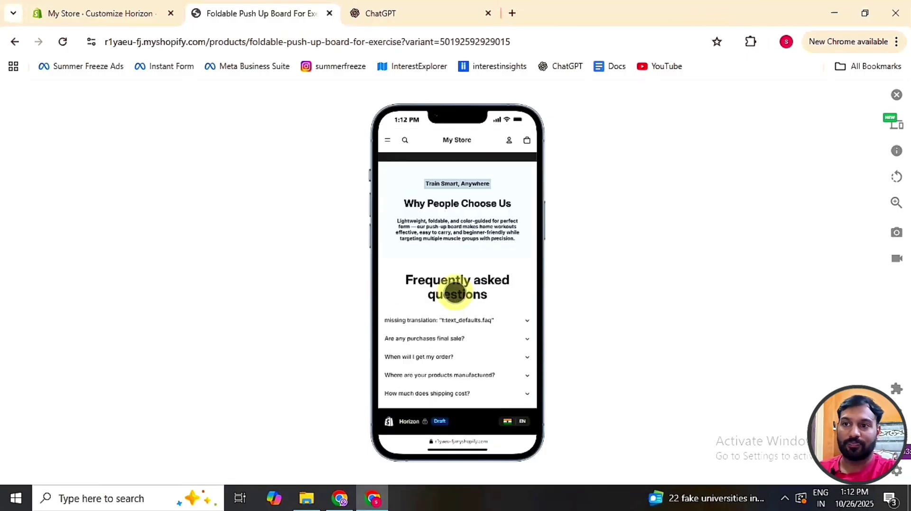
pyautogui.scroll(12, 456, 293)
pyautogui.hotkey('ctrl', 'shift', 'Tab')
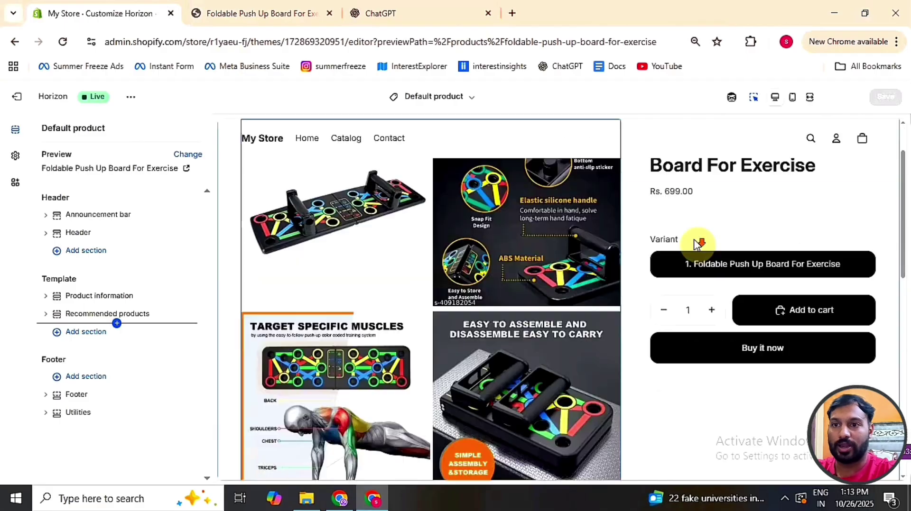
# Step: Switch the theme editor back to the mobile preview and check the product title, price and purchase area
pyautogui.scroll(-2, 697, 243)
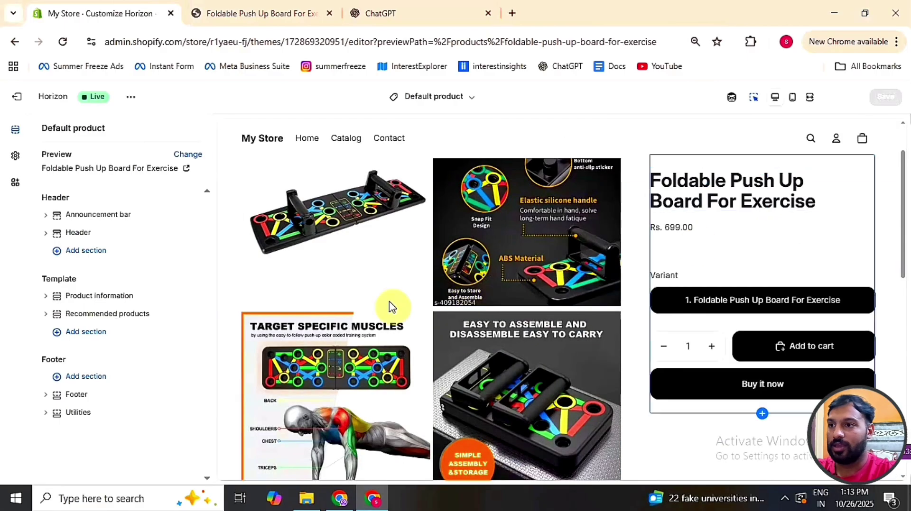
pyautogui.click(791, 99)
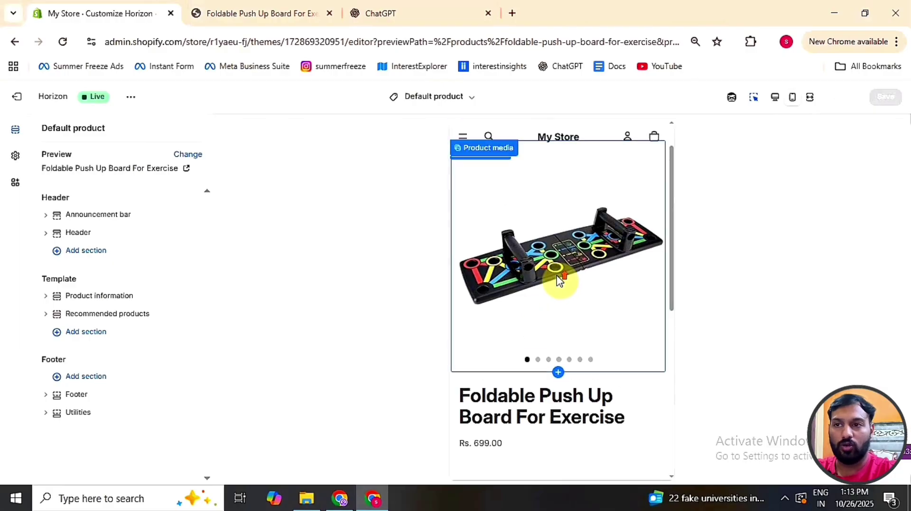
pyautogui.scroll(2, 557, 281)
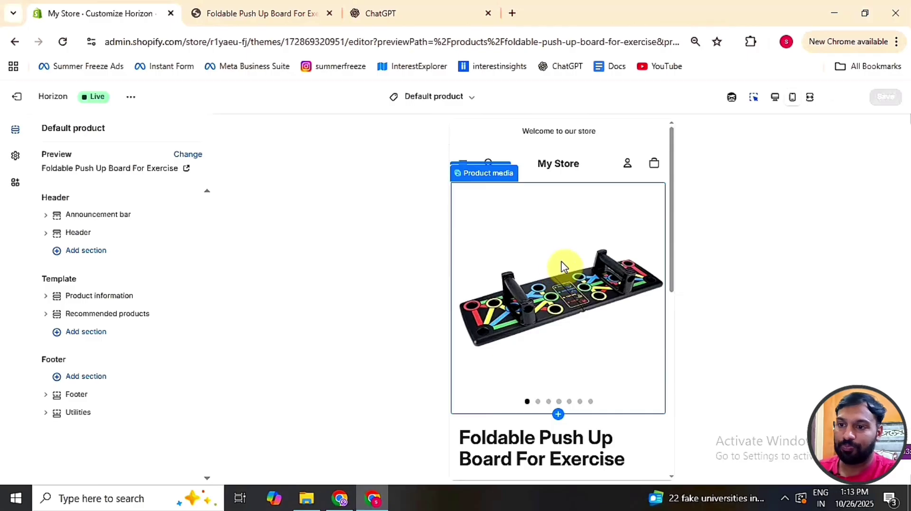
pyautogui.scroll(-5, 557, 276)
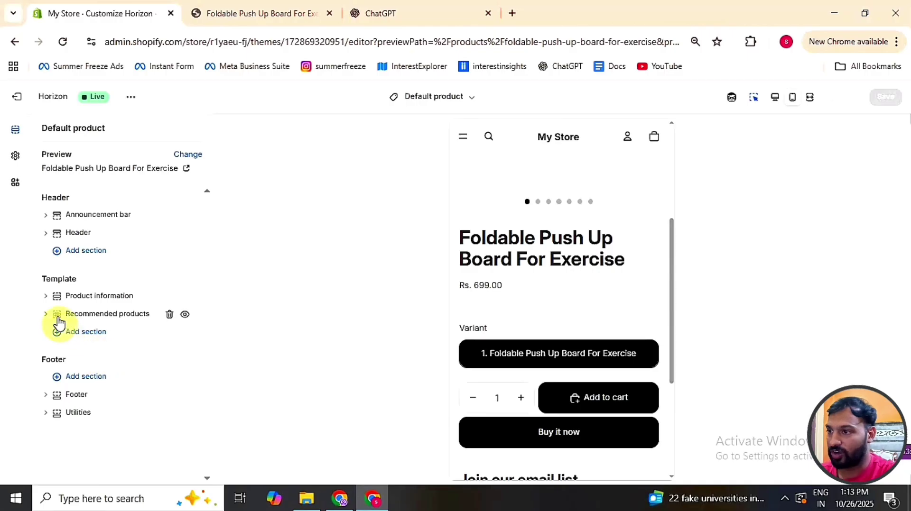
# Step: Insert a Text block between the product title and the price in the Product information header group
pyautogui.click(45, 297)
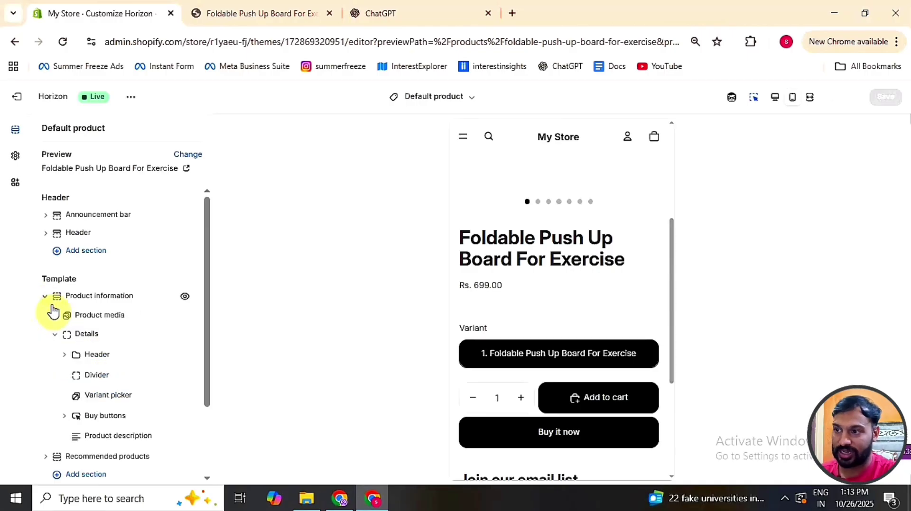
pyautogui.click(66, 356)
pyautogui.scroll(-2, 68, 362)
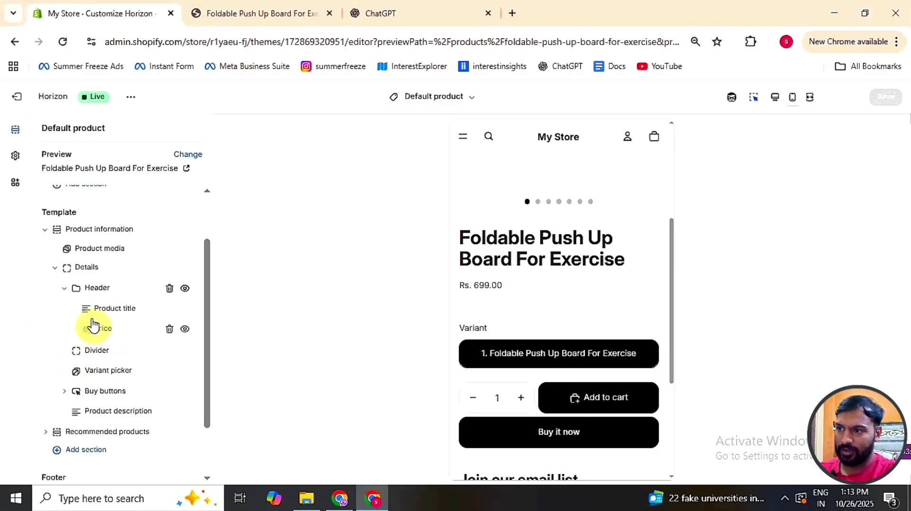
pyautogui.moveTo(119, 333); pyautogui.dragTo(135, 393)
pyautogui.click(133, 386)
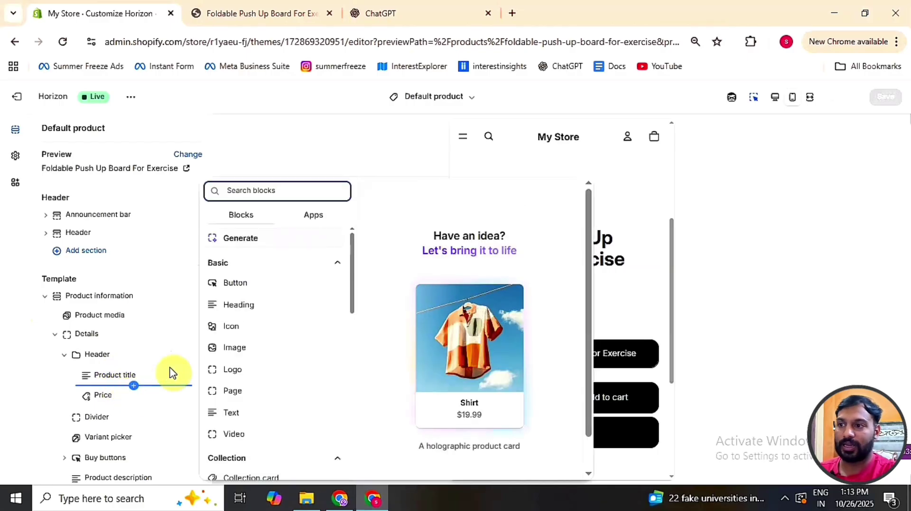
pyautogui.click(231, 414)
pyautogui.click(118, 402)
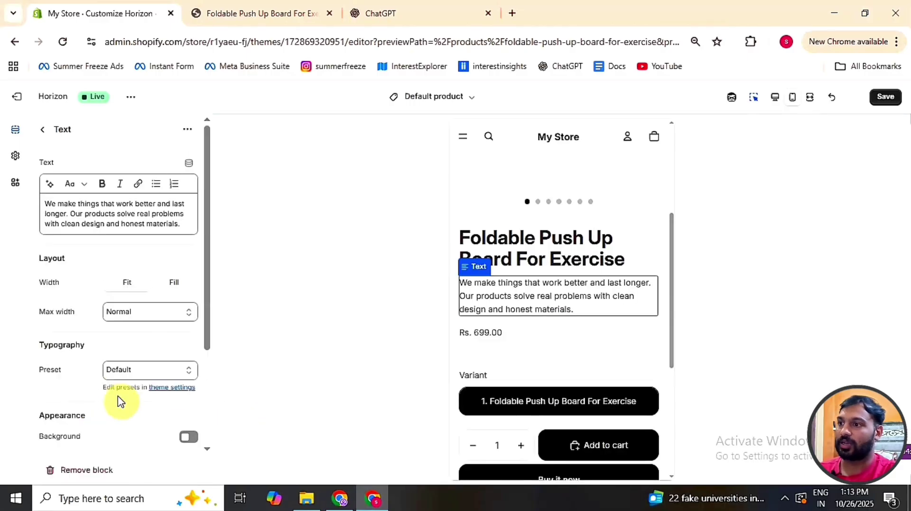
# Step: Replace the new text block's placeholder sentence with five star emojis
pyautogui.tripleClick(91, 219)
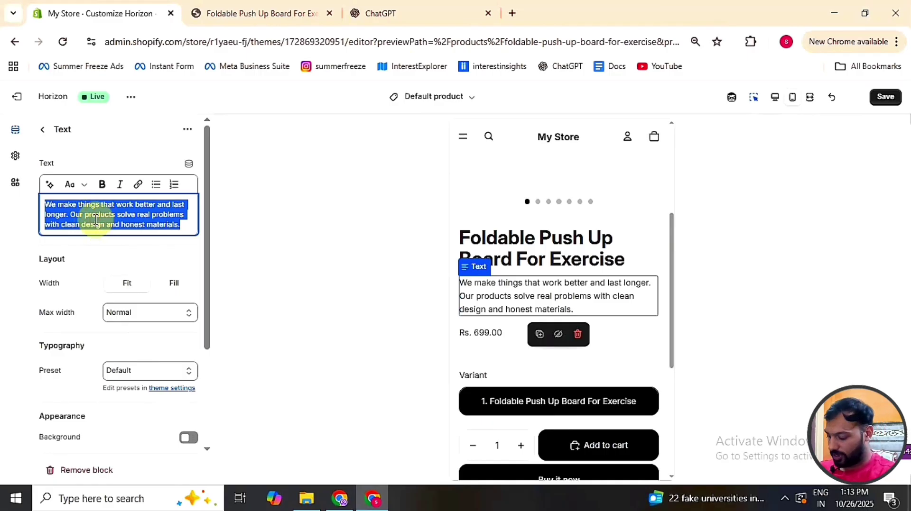
pyautogui.press('BackSpace')
pyautogui.press('super+period')
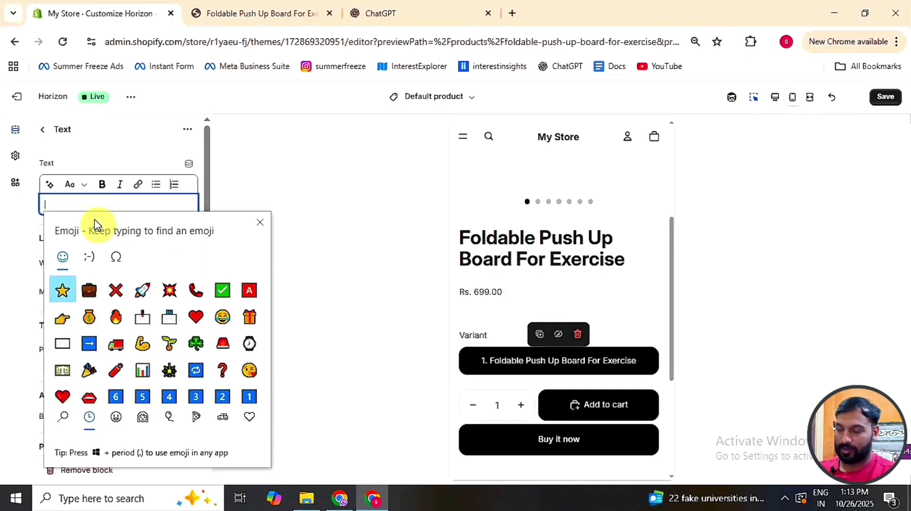
pyautogui.press('Return')
pyautogui.press('Return')
pyautogui.press('Return')
pyautogui.press('Return')
pyautogui.press('Return')
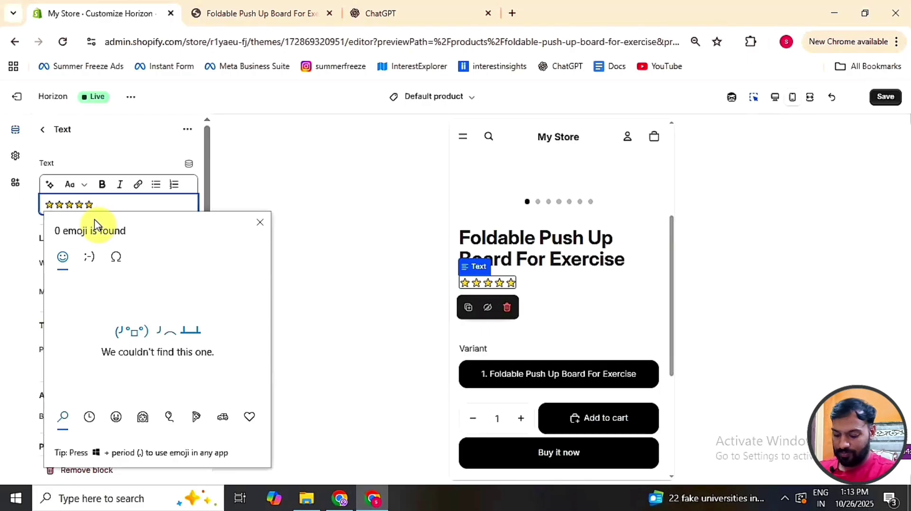
# Step: Add the rating "(4.9/5 )" in parentheses after the star emojis
pyautogui.write('()')
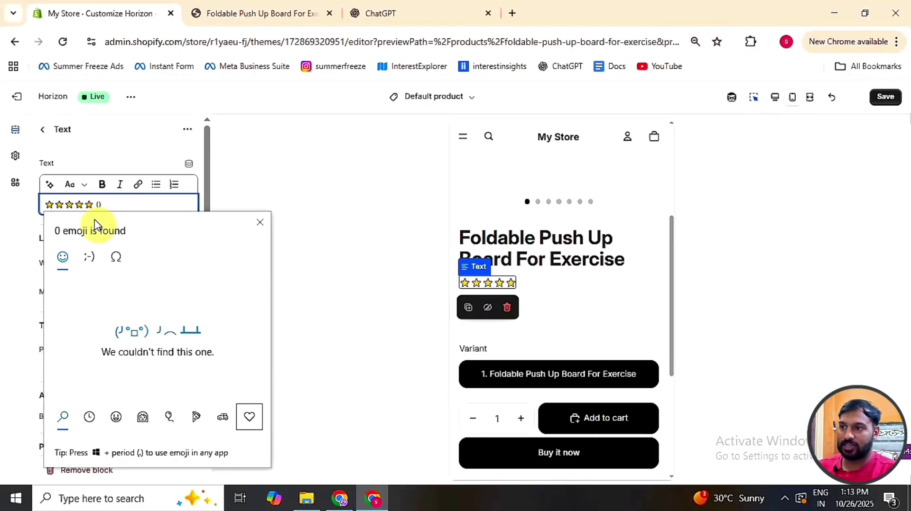
pyautogui.press('Left')
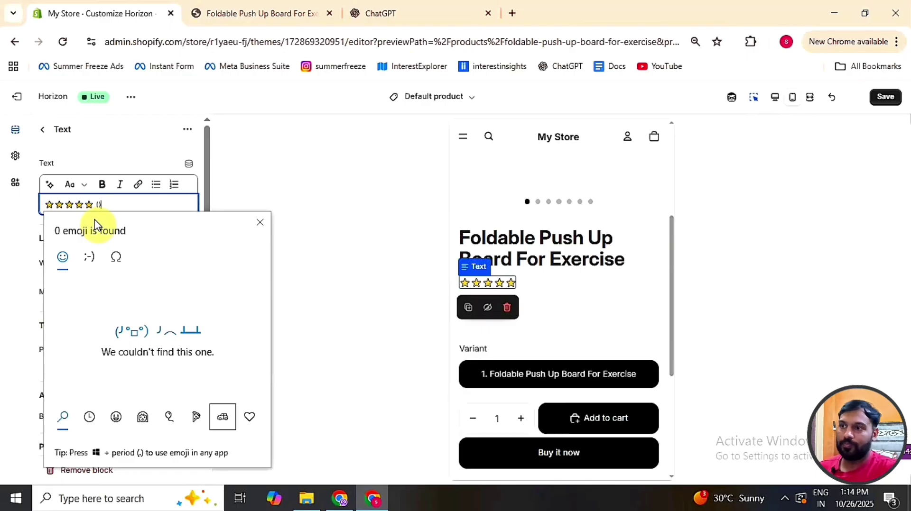
pyautogui.click(97, 206)
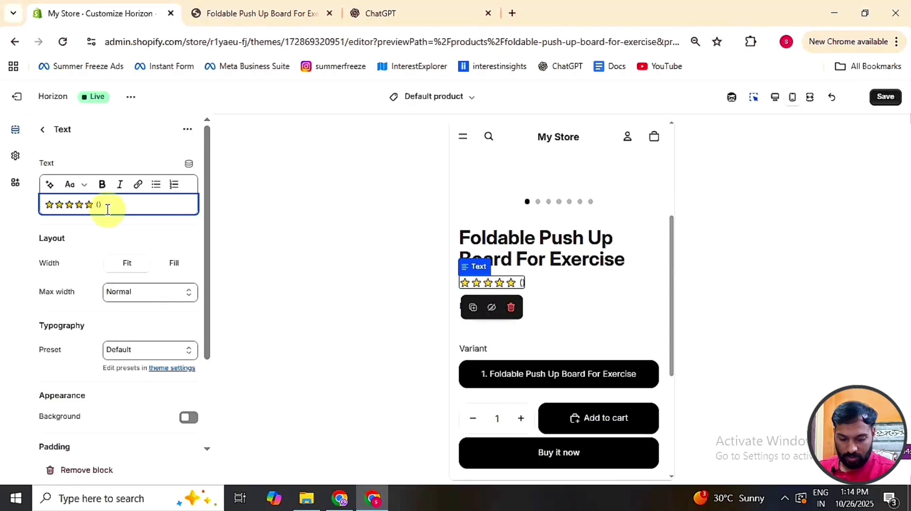
pyautogui.write('4.9')
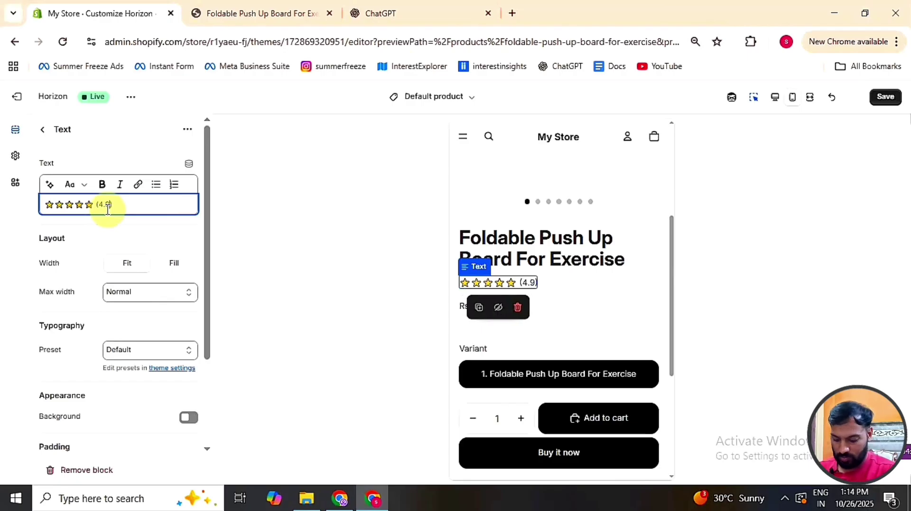
pyautogui.write('/5 ')
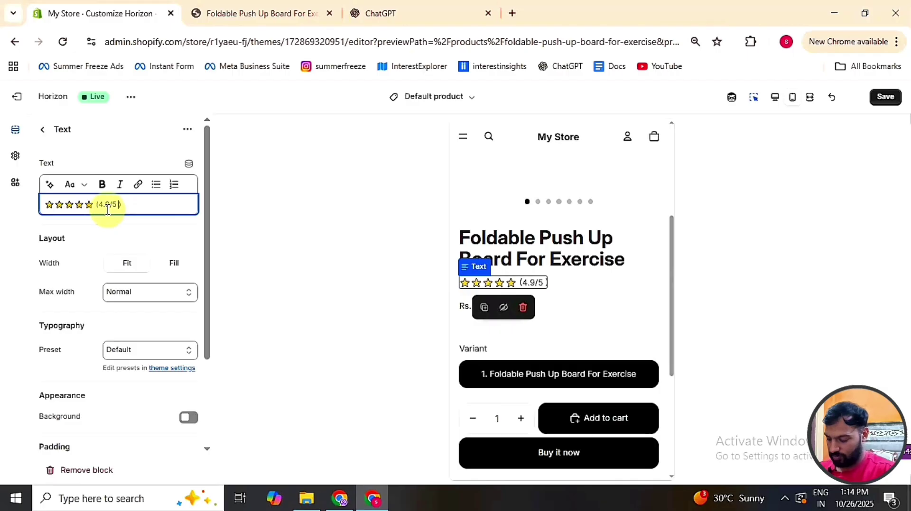
# Step: Extend the rating inside the parentheses with "Beased on 1000 Reviews"
pyautogui.write('basedf')
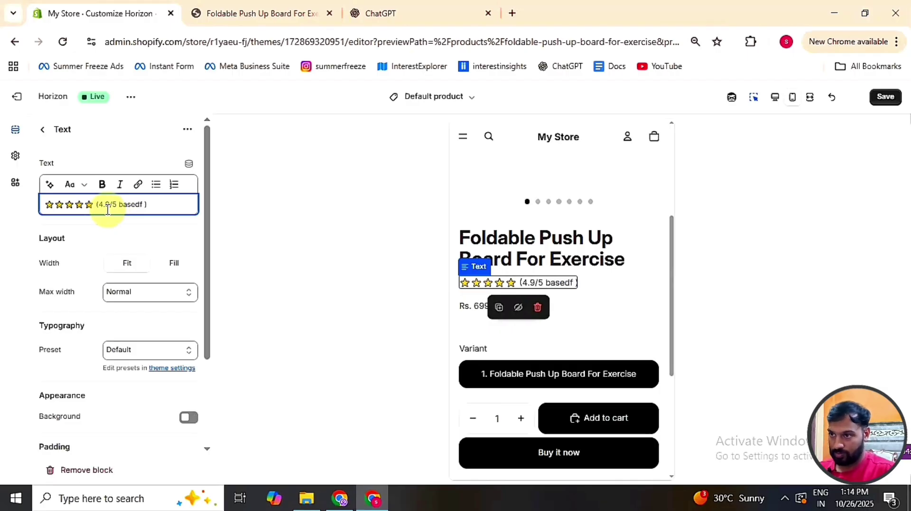
pyautogui.press('BackSpace')
pyautogui.press('BackSpace')
pyautogui.press('BackSpace')
pyautogui.press('BackSpace')
pyautogui.press('BackSpace')
pyautogui.press('BackSpace')
pyautogui.press('BackSpace')
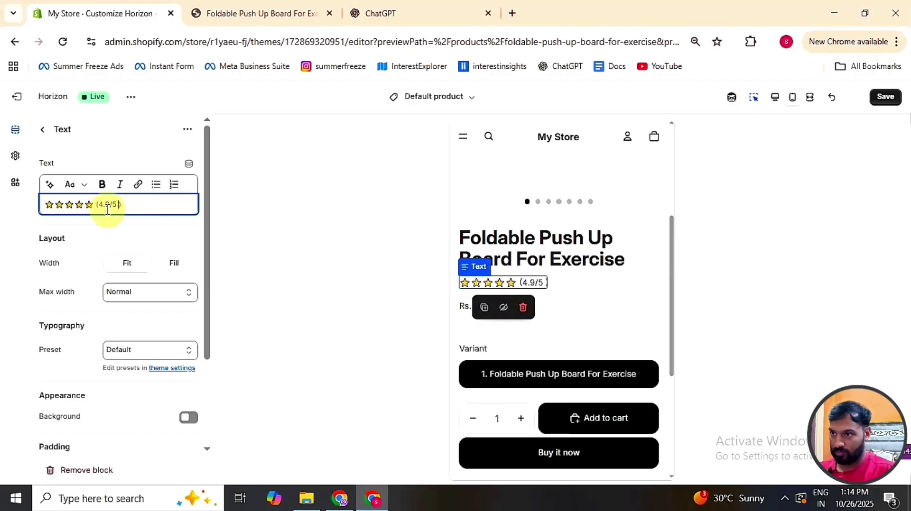
pyautogui.write('Beased o')
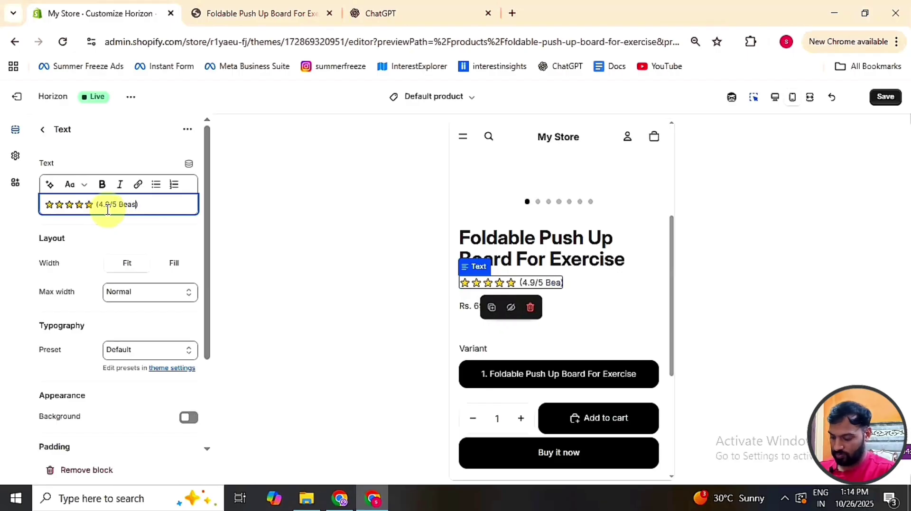
pyautogui.write('n ')
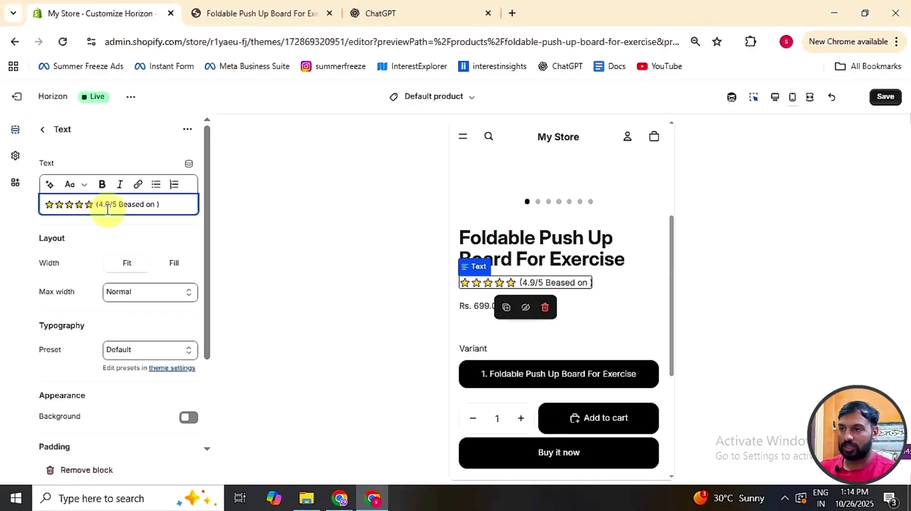
pyautogui.write('1000 ')
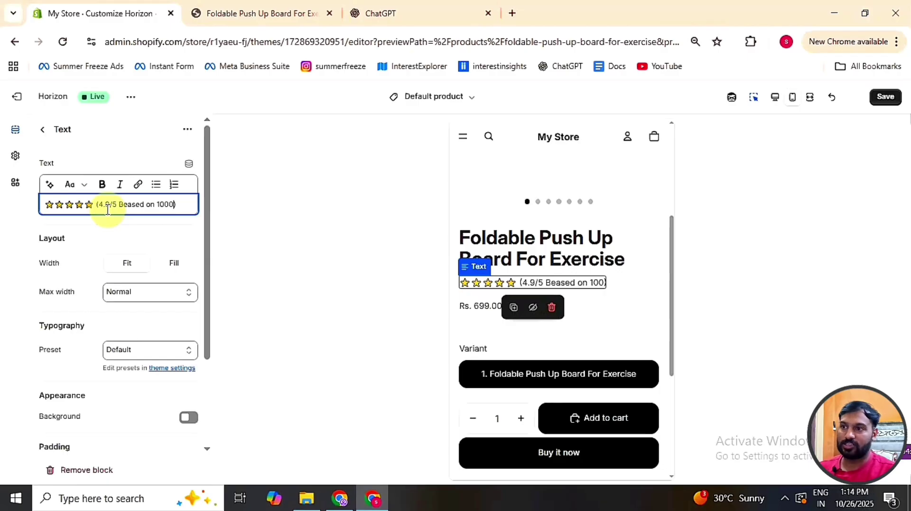
pyautogui.write('Reviews')
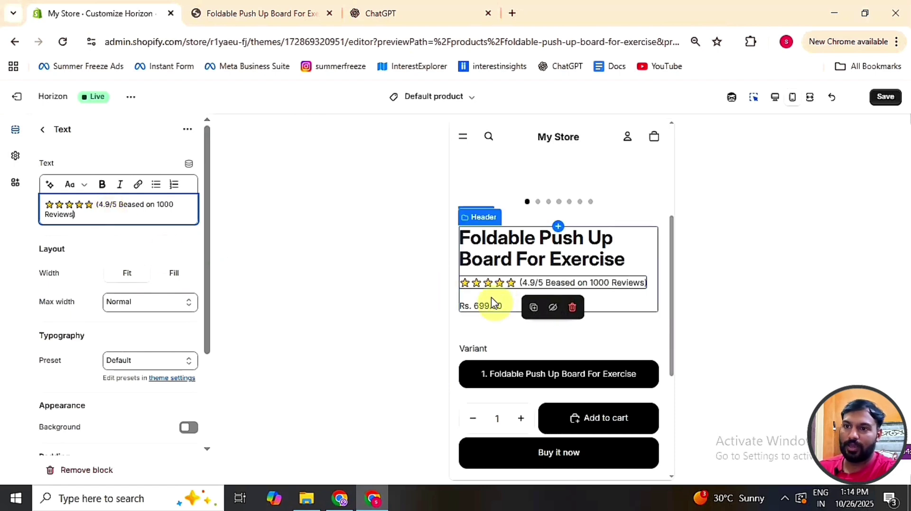
# Step: Format the whole star rating and reviews line as Heading 6 and save the theme changes
pyautogui.scroll(3, 515, 306)
pyautogui.scroll(-2, 518, 307)
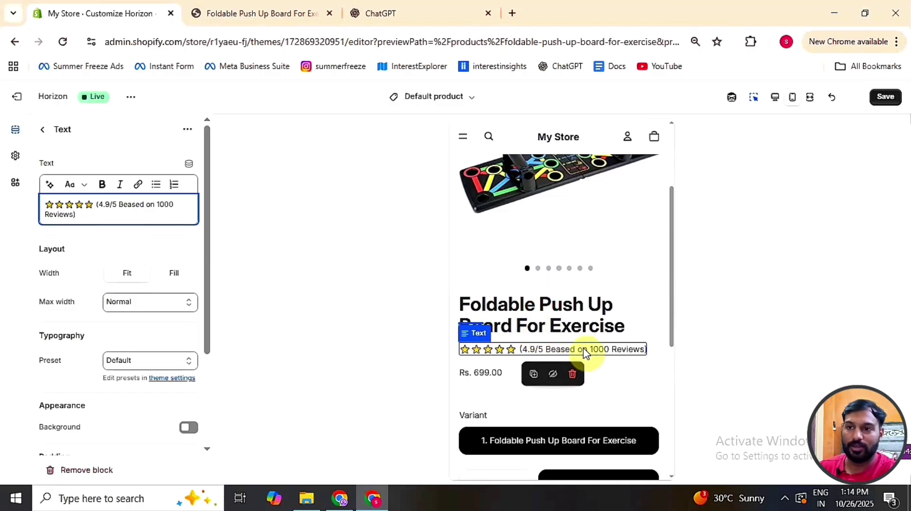
pyautogui.moveTo(92, 213); pyautogui.dragTo(15, 197)
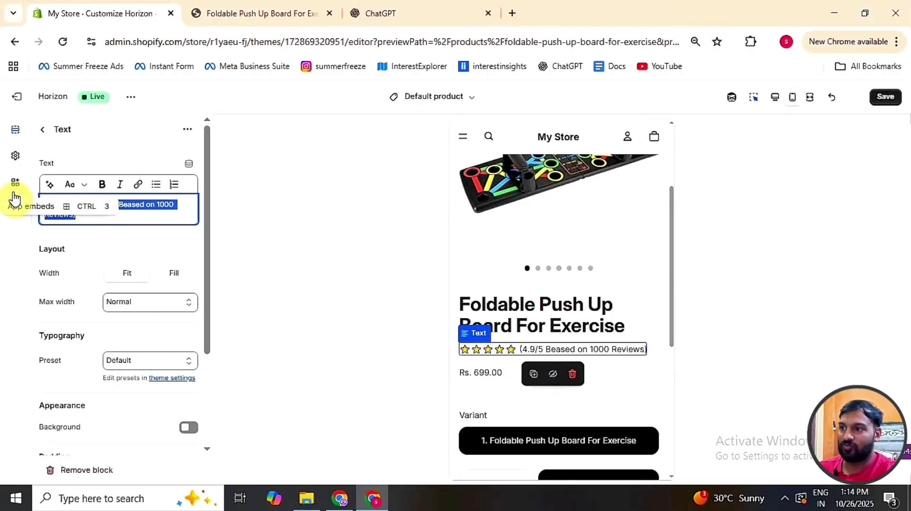
pyautogui.click(85, 186)
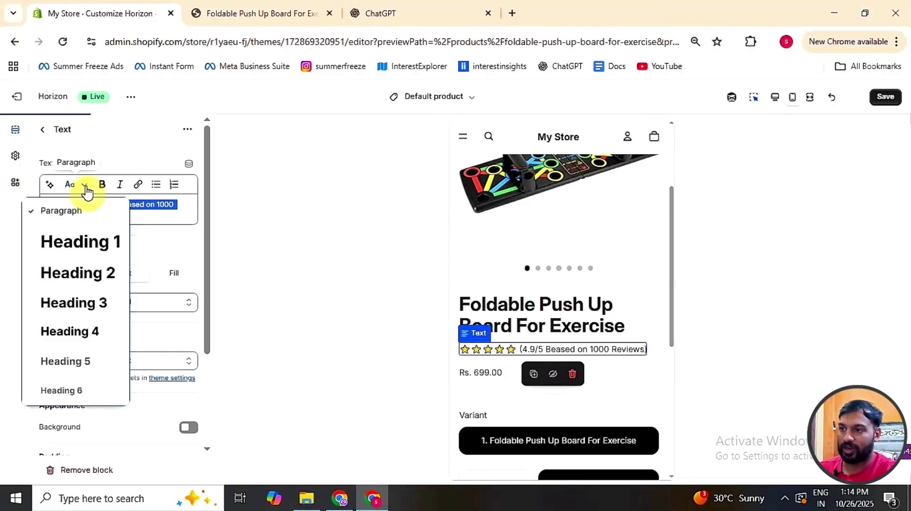
pyautogui.click(84, 395)
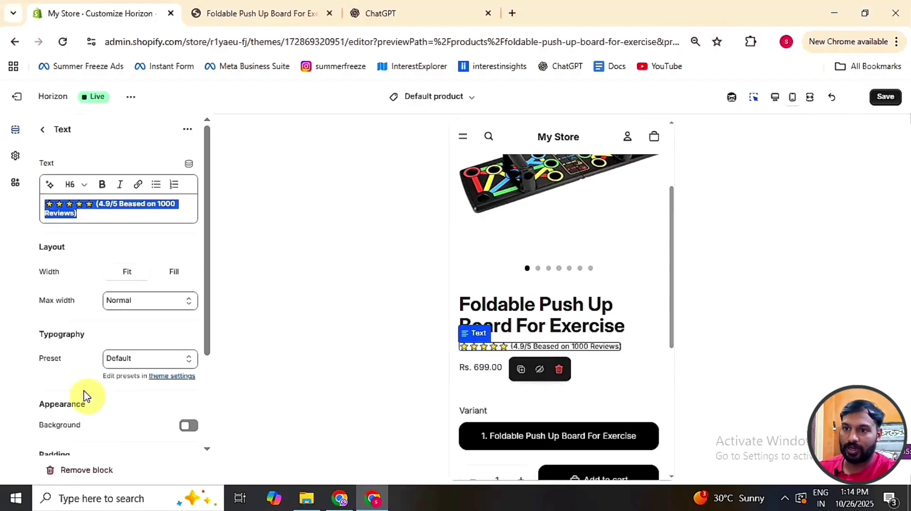
pyautogui.click(408, 384)
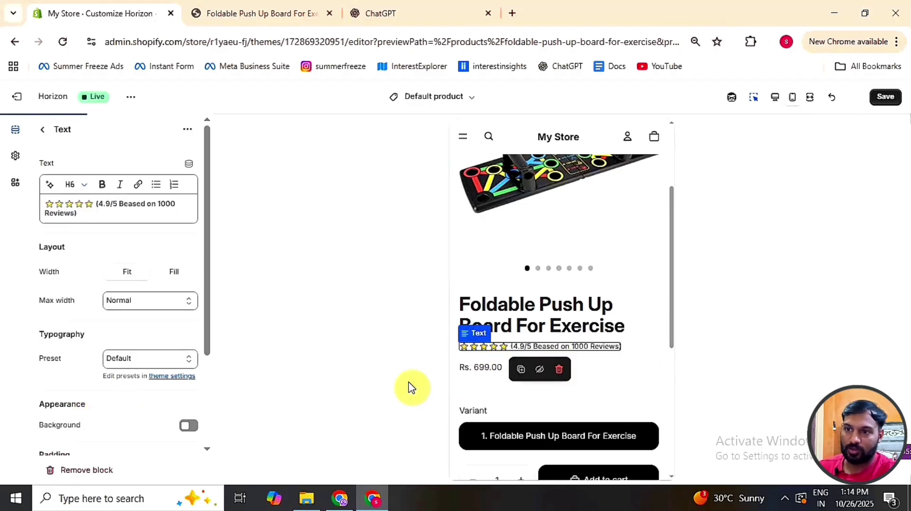
pyautogui.click(887, 99)
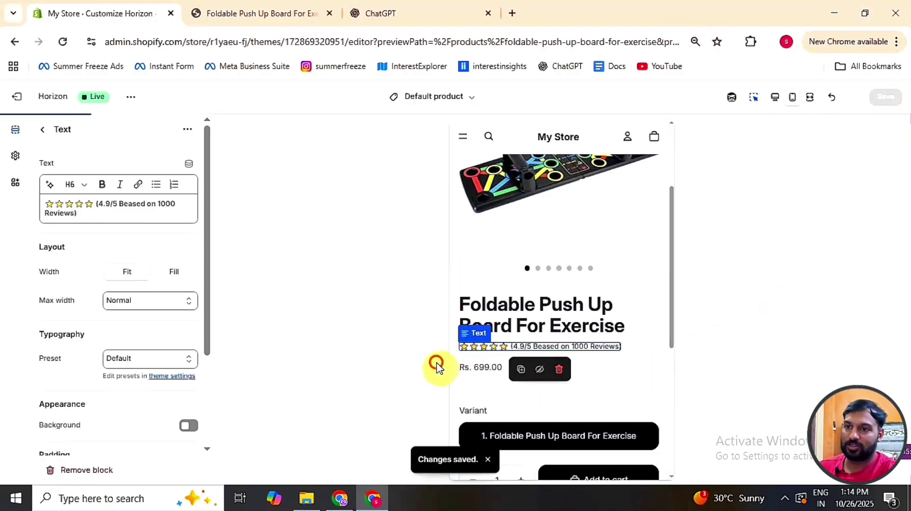
# Step: Insert a new Text block between the product title and the star rating text in the Header group
pyautogui.click(43, 133)
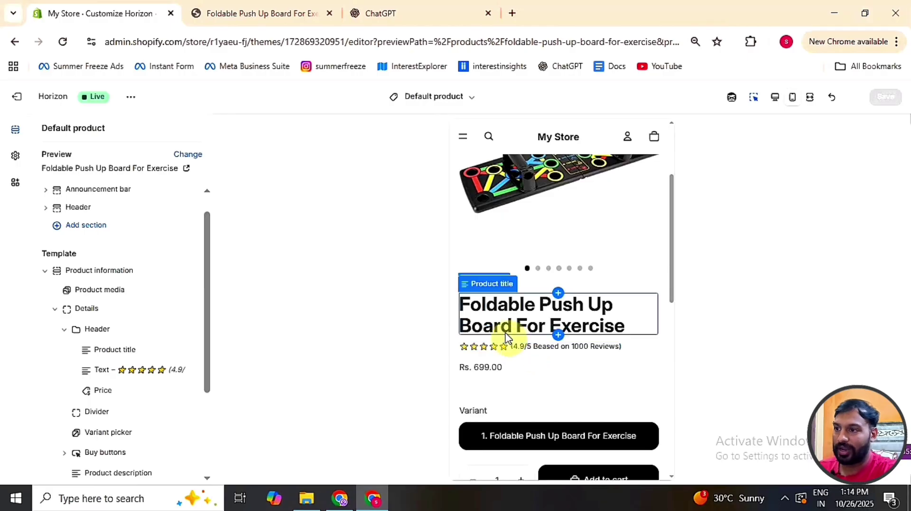
pyautogui.moveTo(137, 377); pyautogui.dragTo(137, 365)
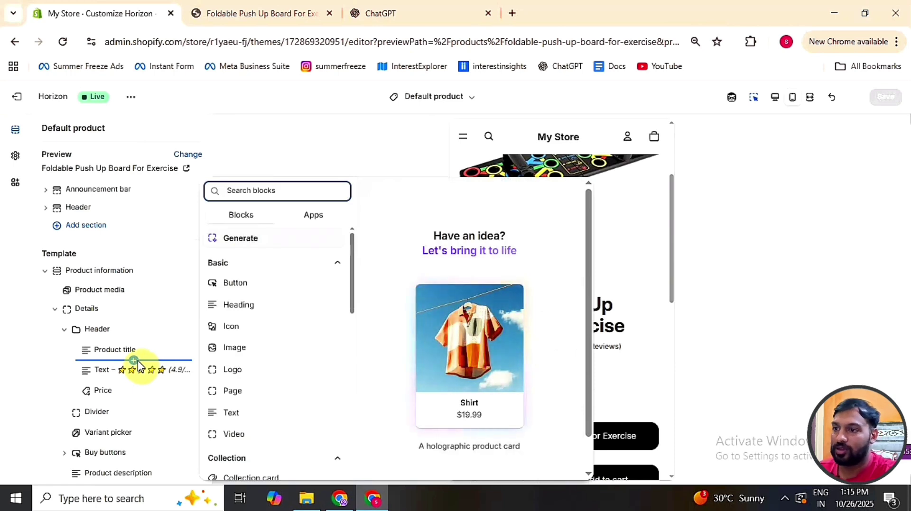
pyautogui.click(231, 412)
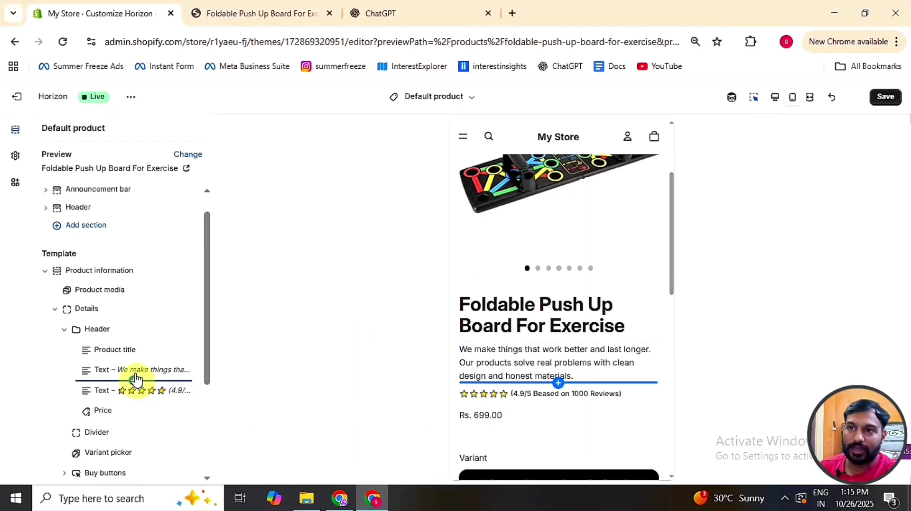
# Step: Copy the product title "Foldable Push Up Board For Exercise" from the store preview
pyautogui.click(408, 12)
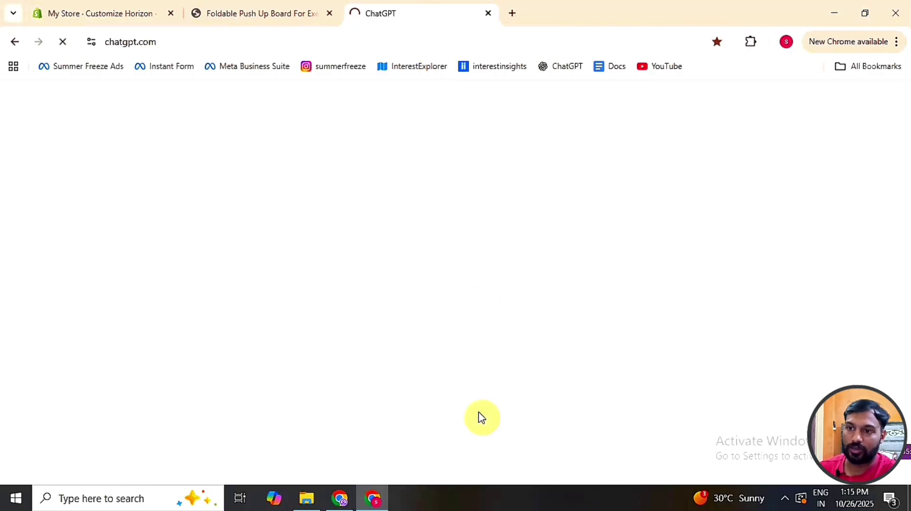
pyautogui.click(166, 8)
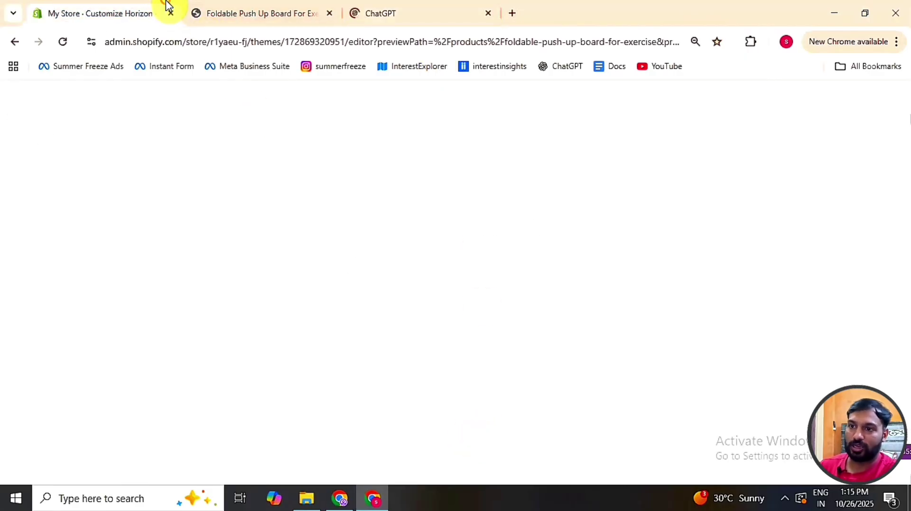
pyautogui.moveTo(466, 304); pyautogui.dragTo(629, 328)
pyautogui.hotkey('ctrl', 'c')
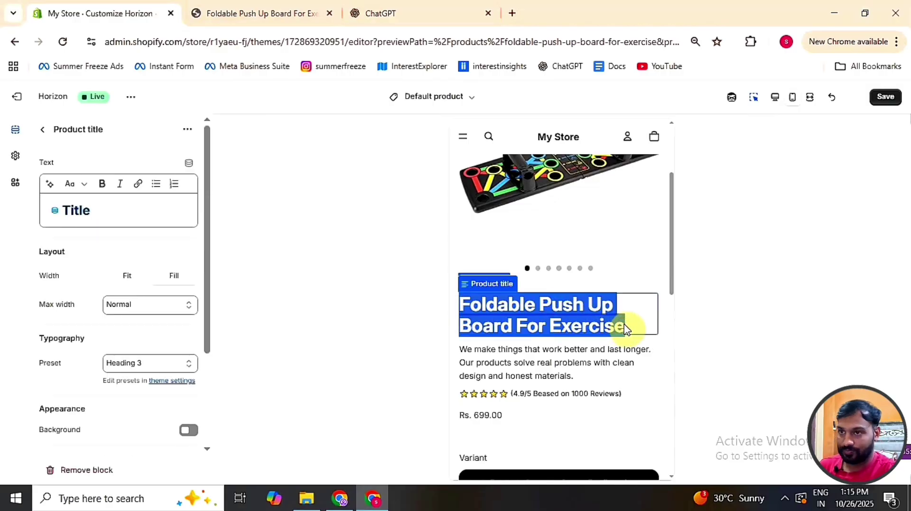
# Step: Switch to ChatGPT and request a one line summary or description of the Foldable Push Up Board For Exercise for building trust
pyautogui.click(397, 10)
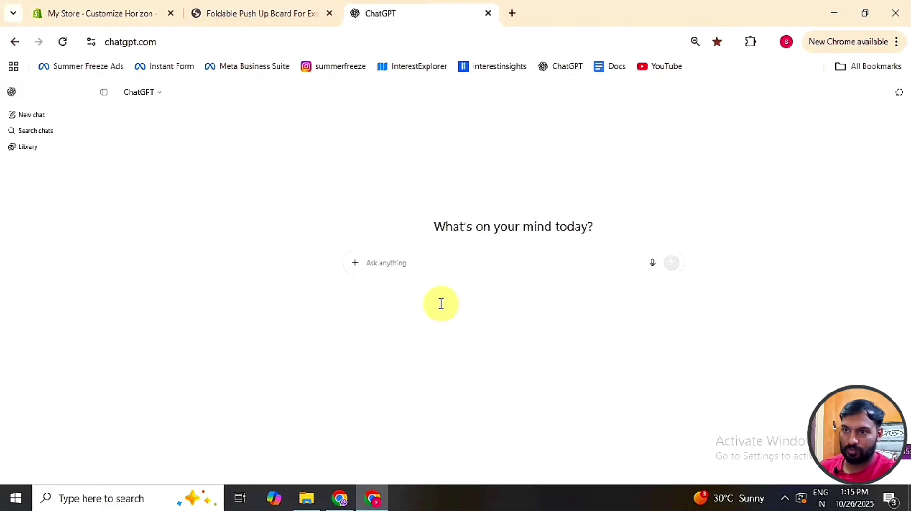
pyautogui.write('hi cha')
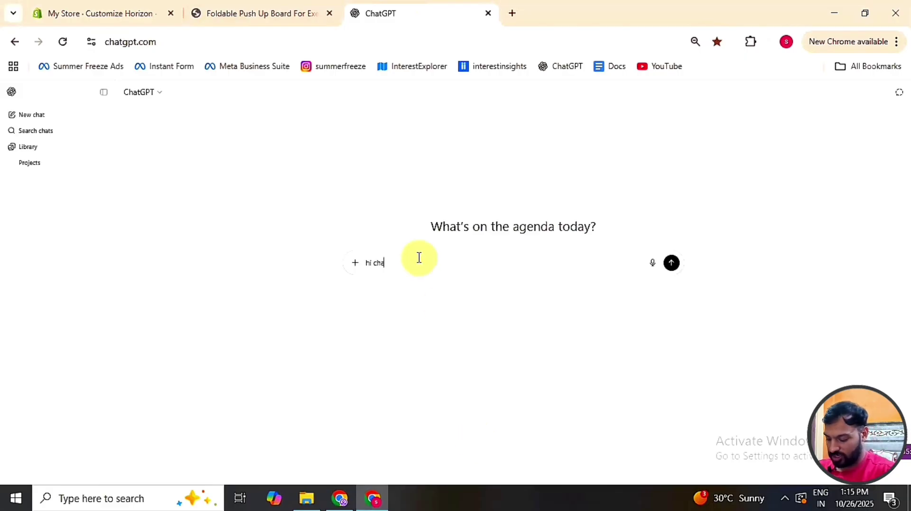
pyautogui.write('tgpt,')
pyautogui.write('i')
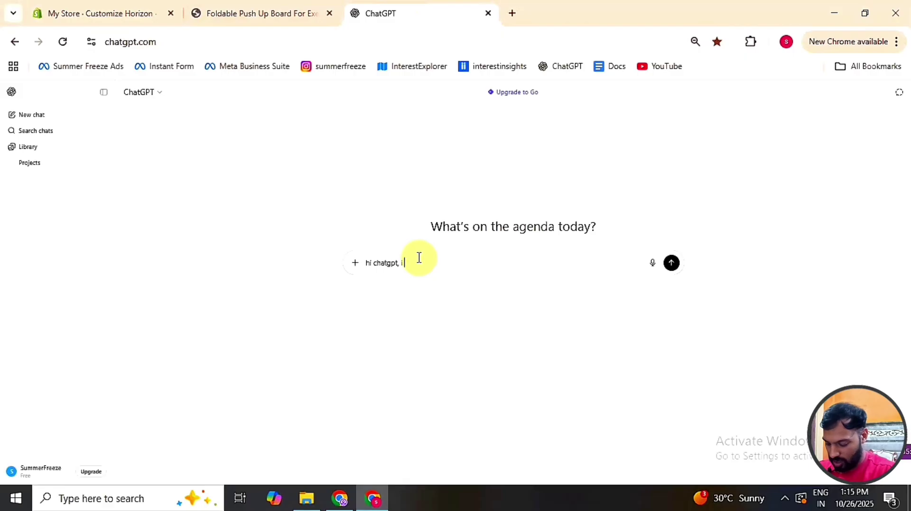
pyautogui.write(' am sellin')
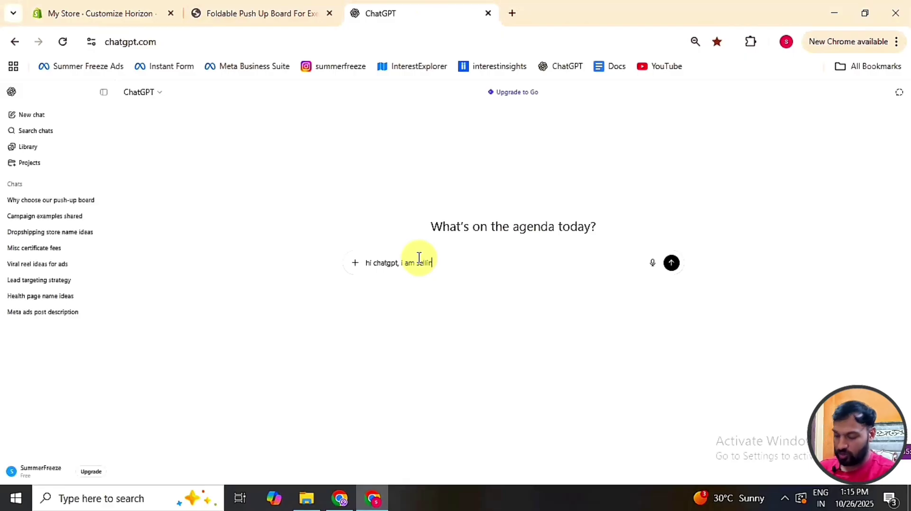
pyautogui.write('g')
pyautogui.hotkey('ctrl', 'v')
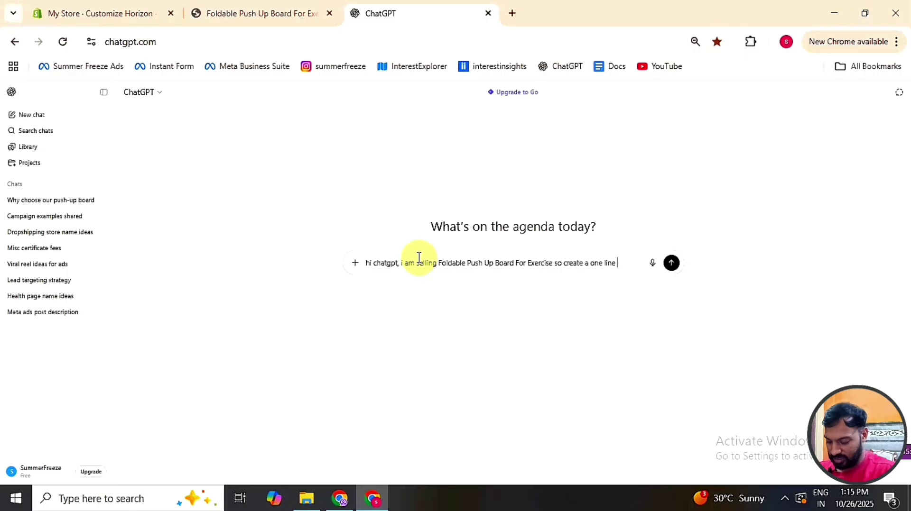
pyautogui.write('ry or descr')
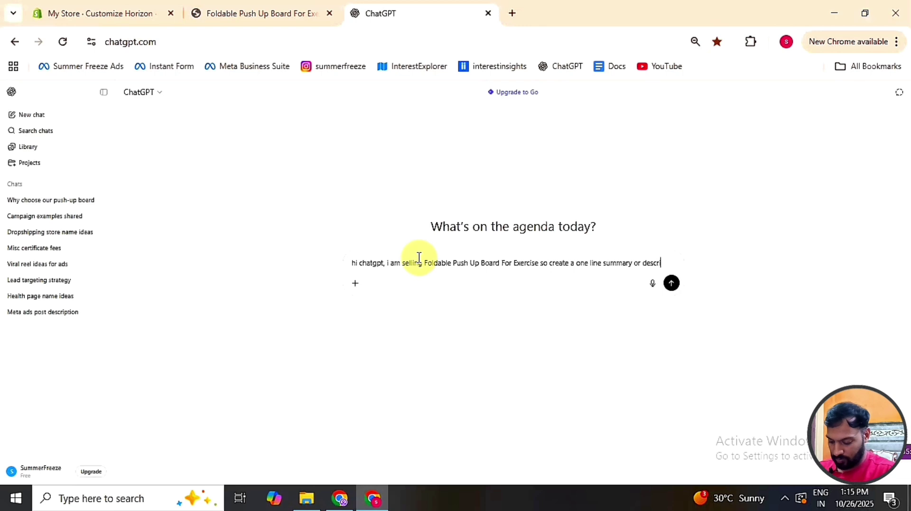
pyautogui.write('iption for the product for building trust fector')
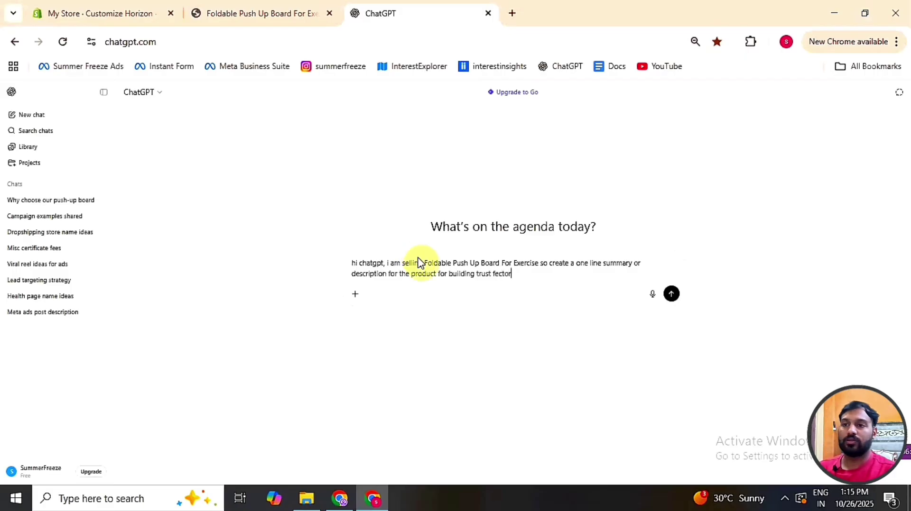
pyautogui.press('Return')
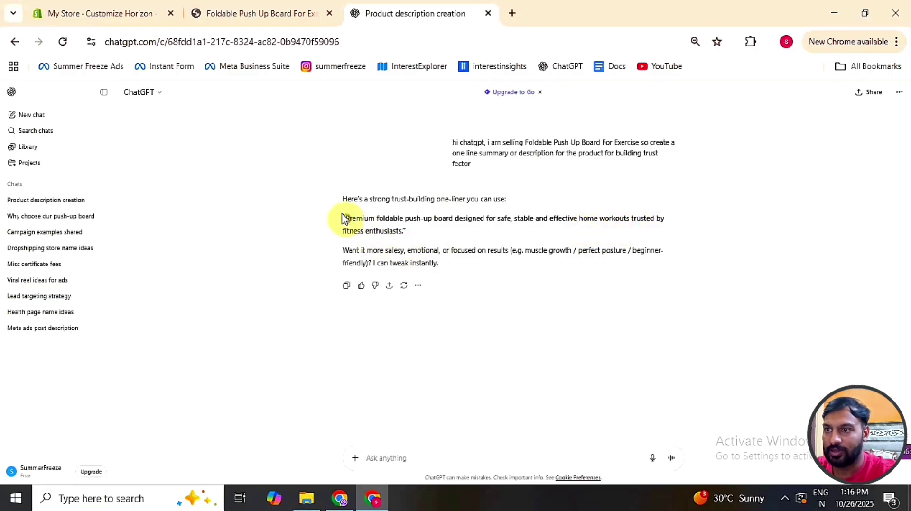
# Step: Replace the new text block's placeholder in the theme editor with ChatGPT's "Premium foldable push-up board designed for safe, stable and effective home workouts" sentence
pyautogui.moveTo(343, 218); pyautogui.dragTo(406, 231)
pyautogui.hotkey('ctrl', 'c')
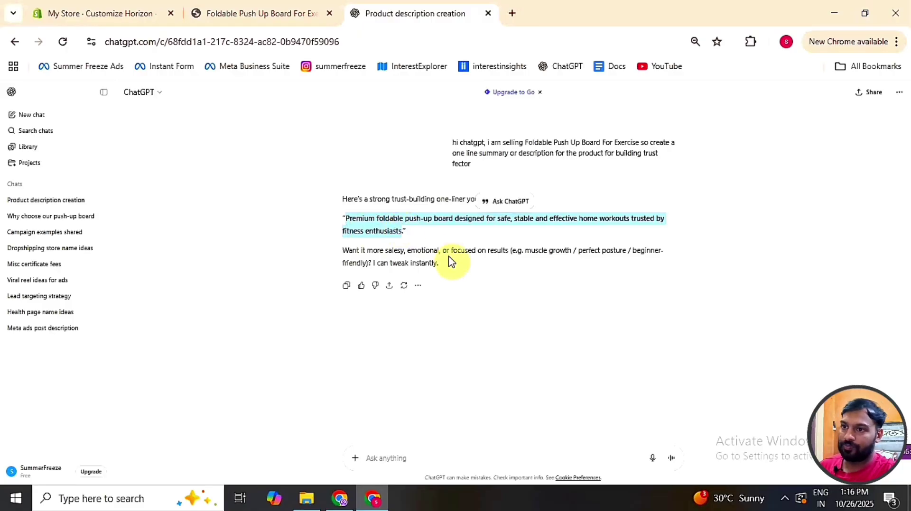
pyautogui.click(266, 11)
pyautogui.click(154, 7)
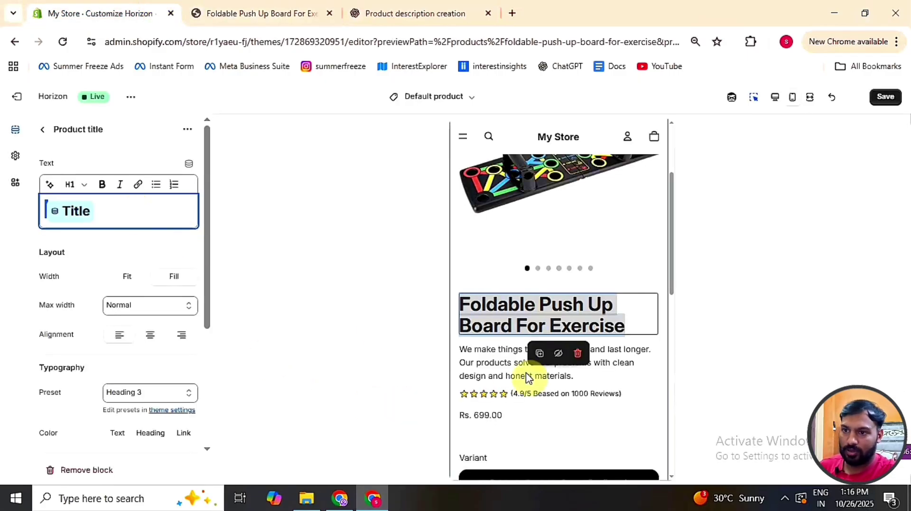
pyautogui.click(484, 372)
pyautogui.tripleClick(136, 218)
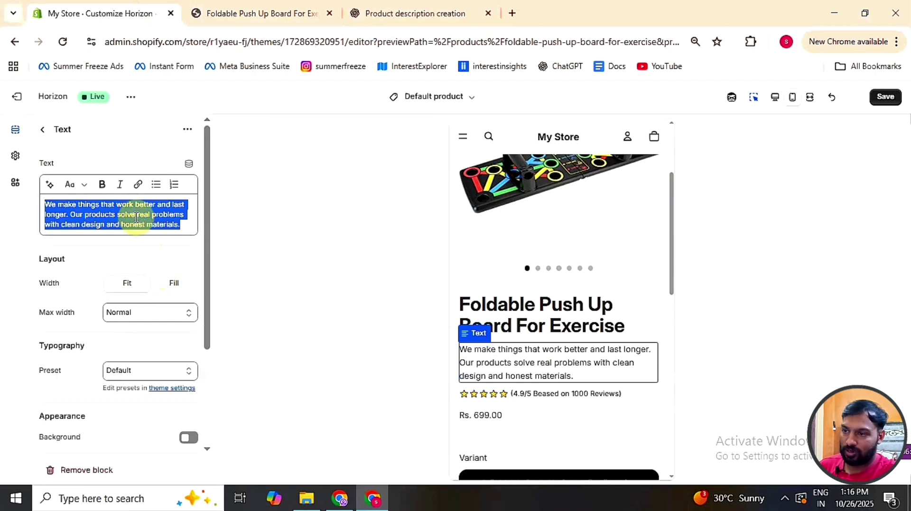
pyautogui.hotkey('ctrl', 'v')
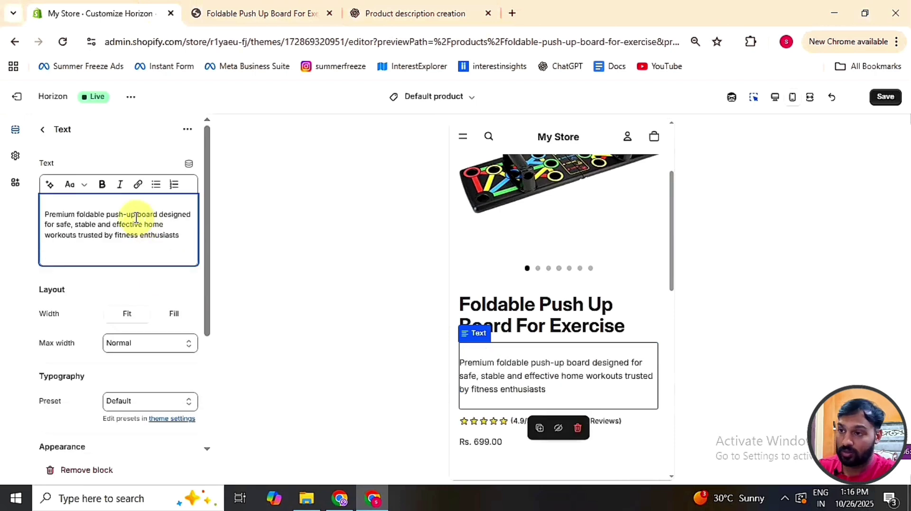
# Step: Remove the blank lines around the pasted sentence, end it with a period, and insert "247+" before "fitness enthusiasts"
pyautogui.press('BackSpace')
pyautogui.write('.')
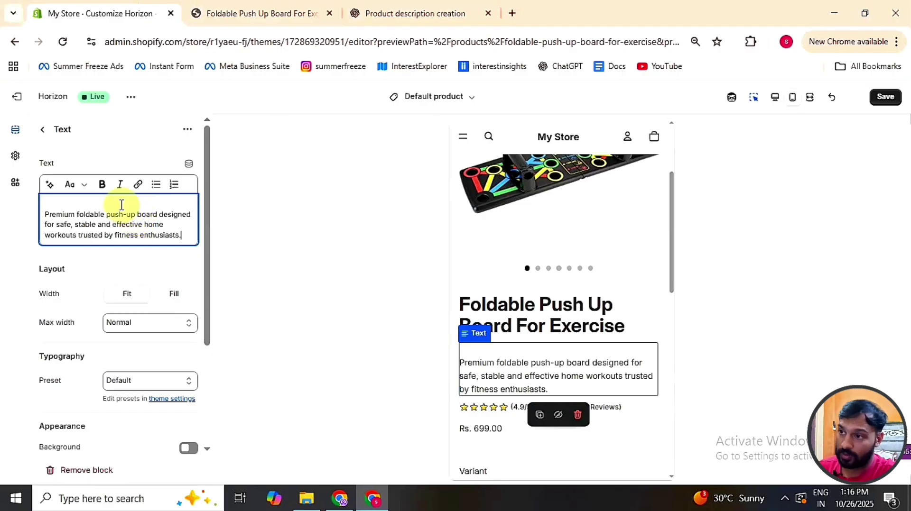
pyautogui.press('Delete')
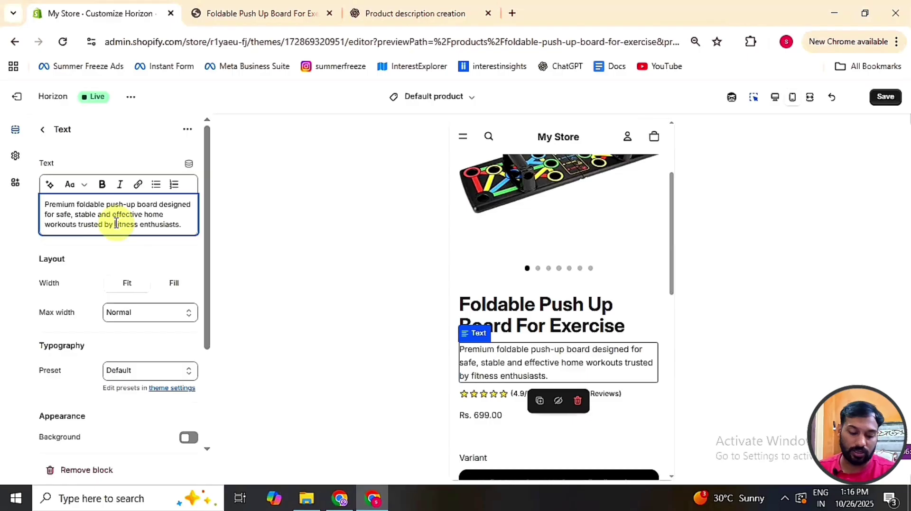
pyautogui.write('247')
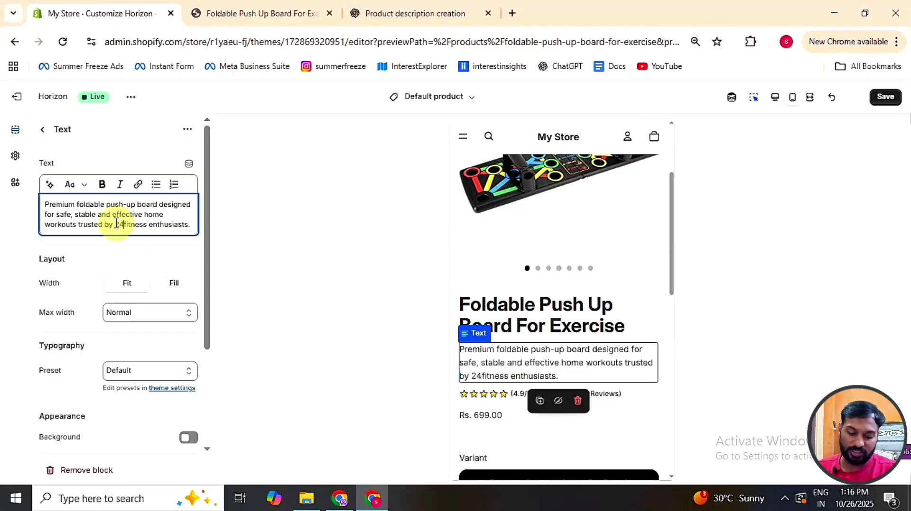
pyautogui.write('+')
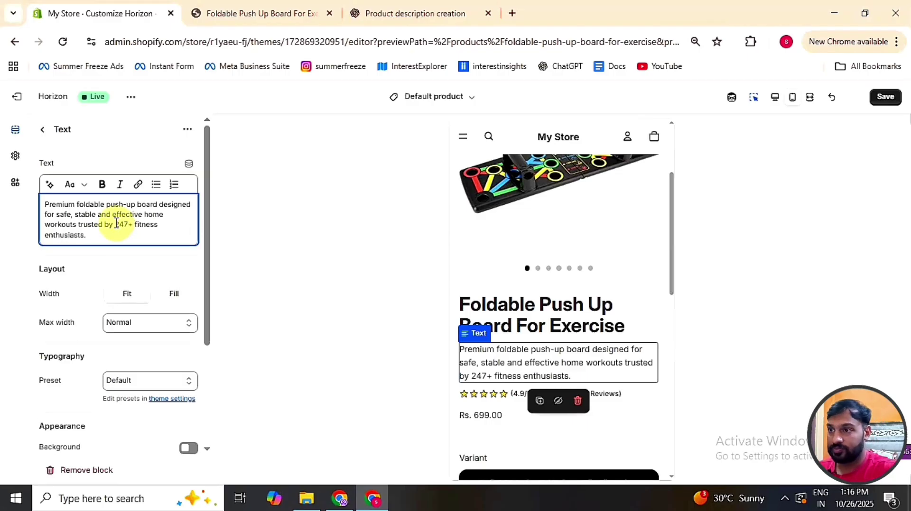
# Step: Format the entire product summary sentence as bold Heading 5
pyautogui.tripleClick(115, 223)
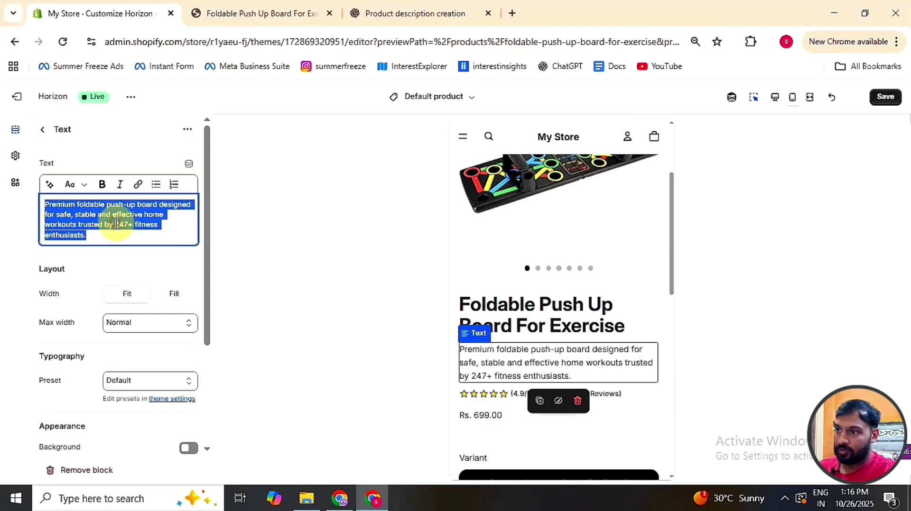
pyautogui.click(74, 186)
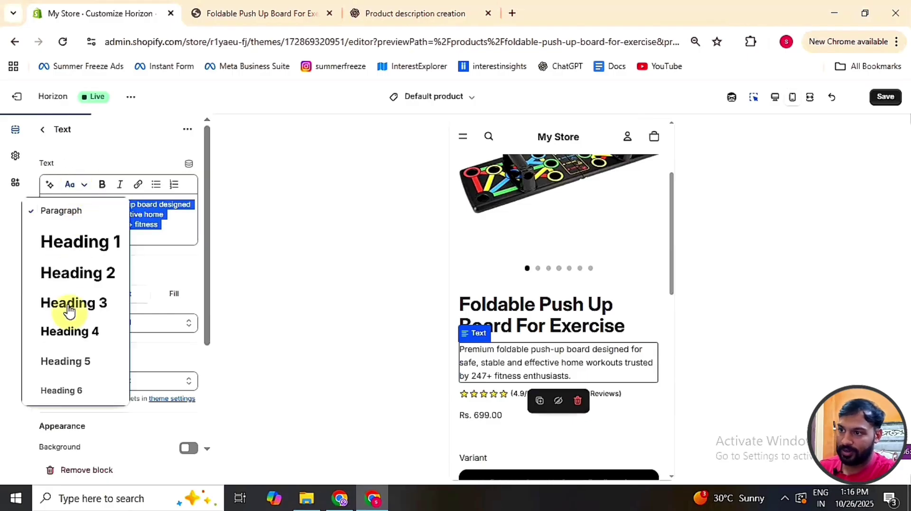
pyautogui.click(73, 361)
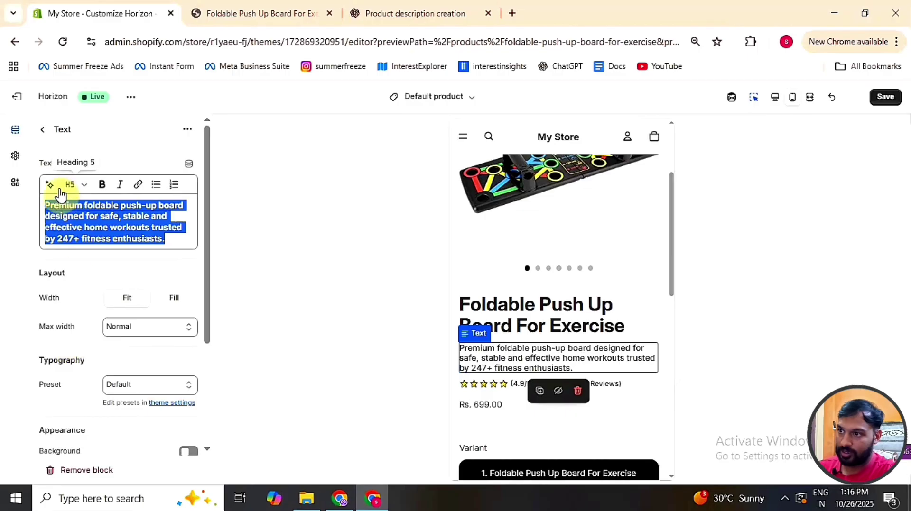
pyautogui.click(99, 188)
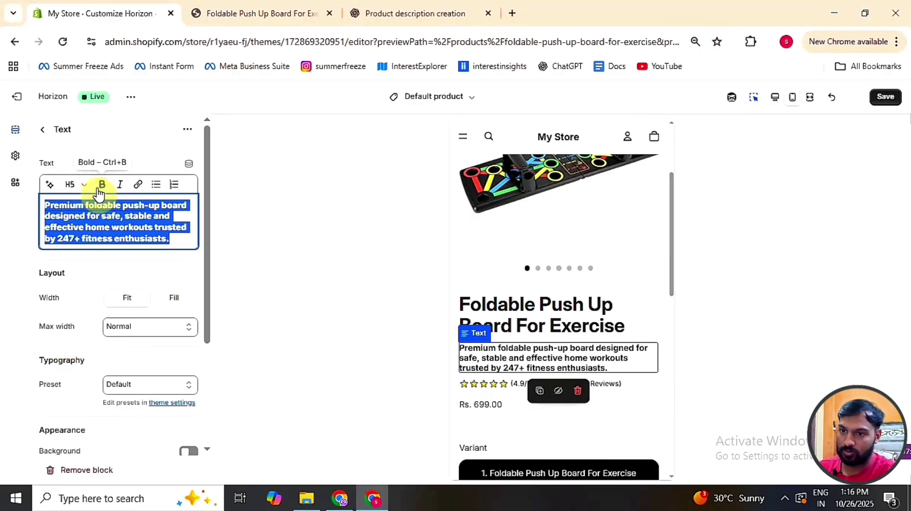
pyautogui.click(120, 223)
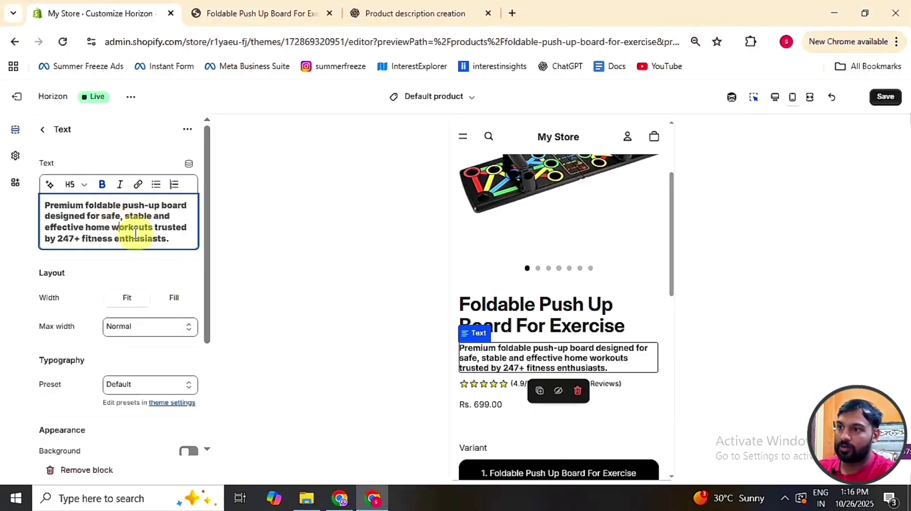
# Step: Set the summary text block's width to Fill and its max width to None
pyautogui.click(172, 298)
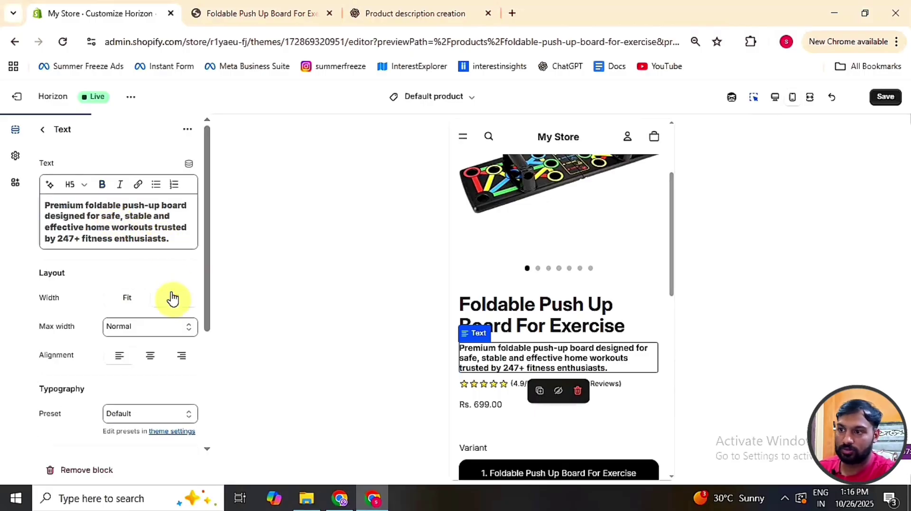
pyautogui.click(169, 336)
pyautogui.click(145, 385)
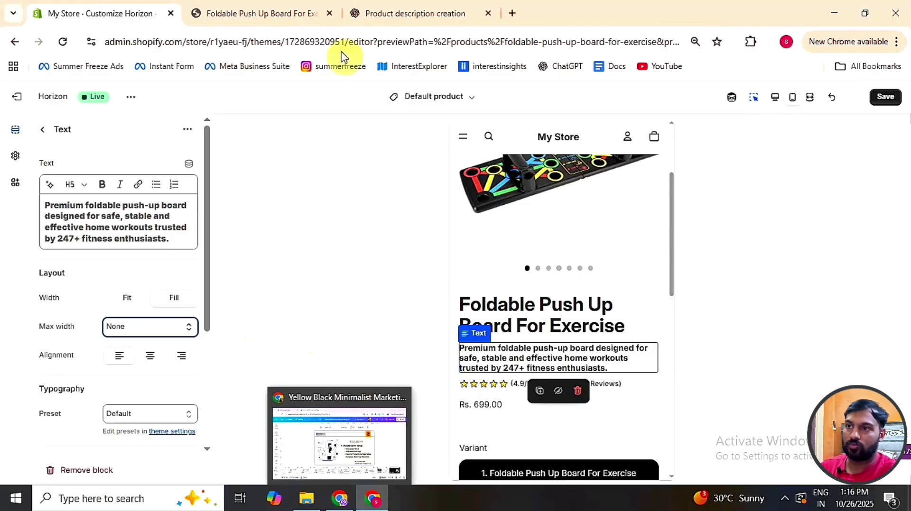
# Step: In ChatGPT, send the request "make it short" followed by the copied "Premium foldable push-up board designed for safe, stable and effective home workouts trusted by fitness enthusiasts" sentence
pyautogui.click(373, 498)
pyautogui.click(373, 499)
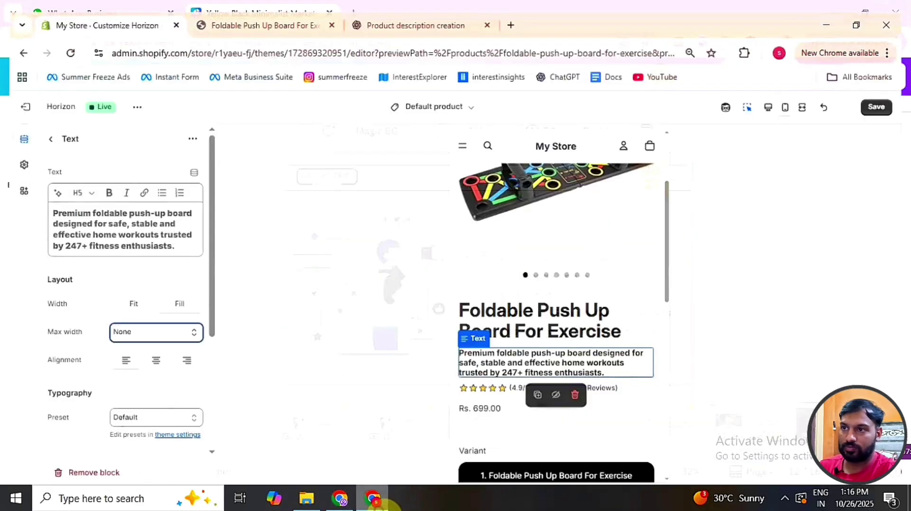
pyautogui.click(264, 12)
pyautogui.click(378, 7)
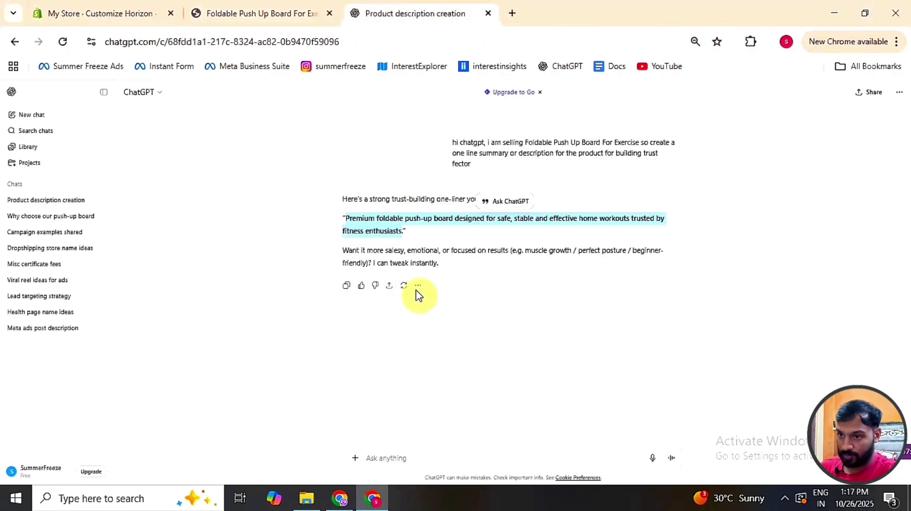
pyautogui.click(446, 463)
pyautogui.write('make it short "')
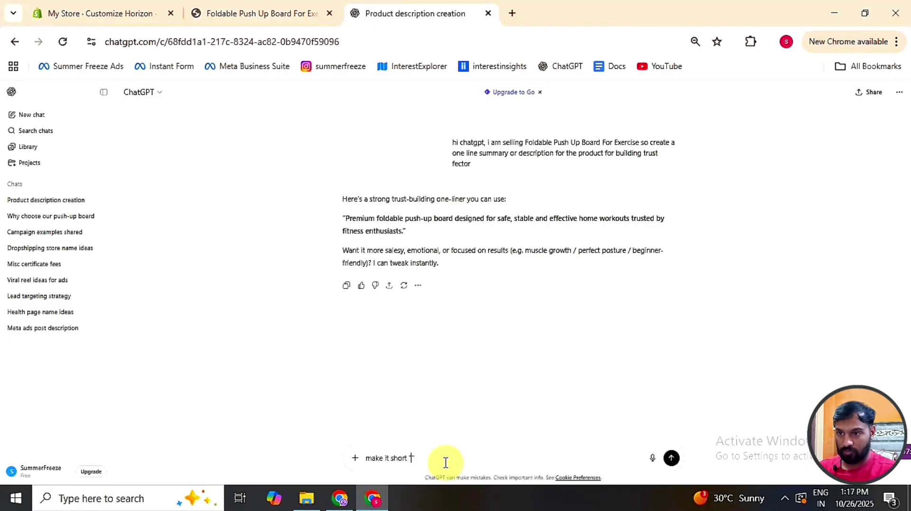
pyautogui.hotkey('ctrl', 'v')
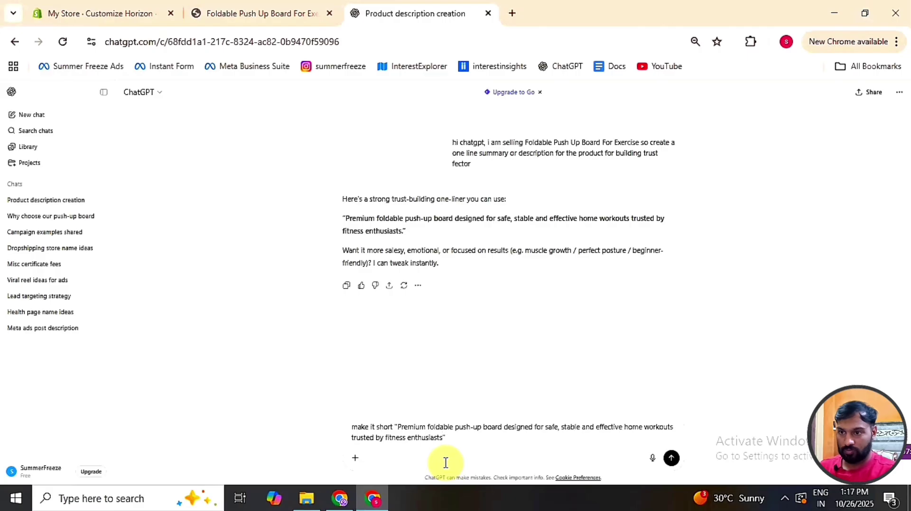
pyautogui.press('Return')
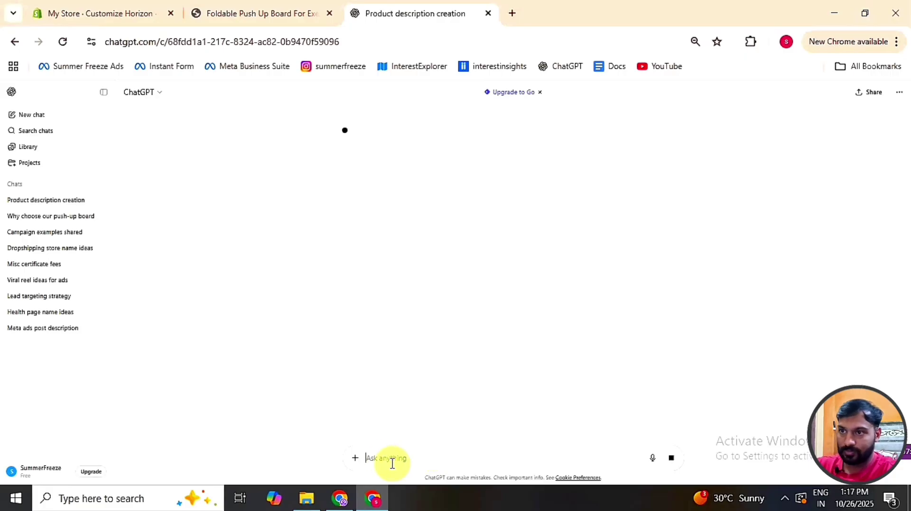
# Step: Replace the summary block's text in the theme editor with ChatGPT's "Premium foldable push-up board for safe and effective home workouts.", without surrounding blank lines
pyautogui.scroll(1, 416, 384)
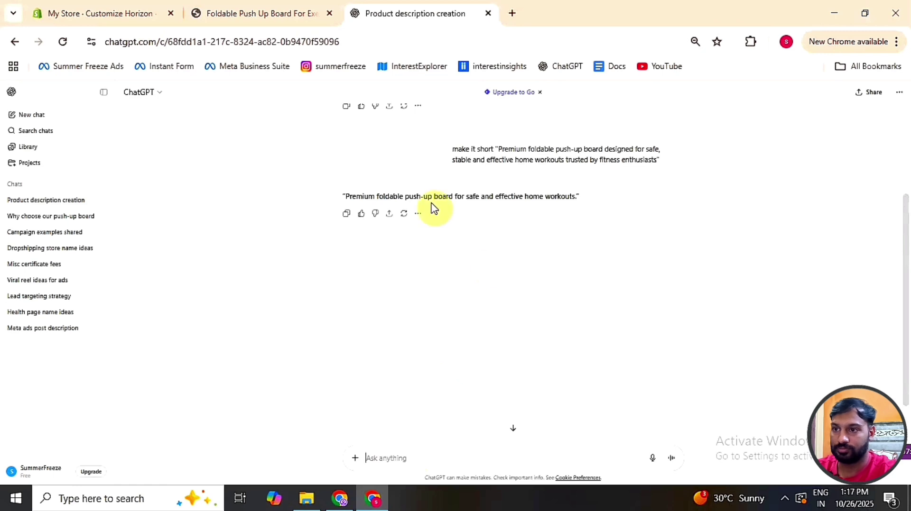
pyautogui.moveTo(345, 196); pyautogui.dragTo(577, 196)
pyautogui.hotkey('ctrl', 'c')
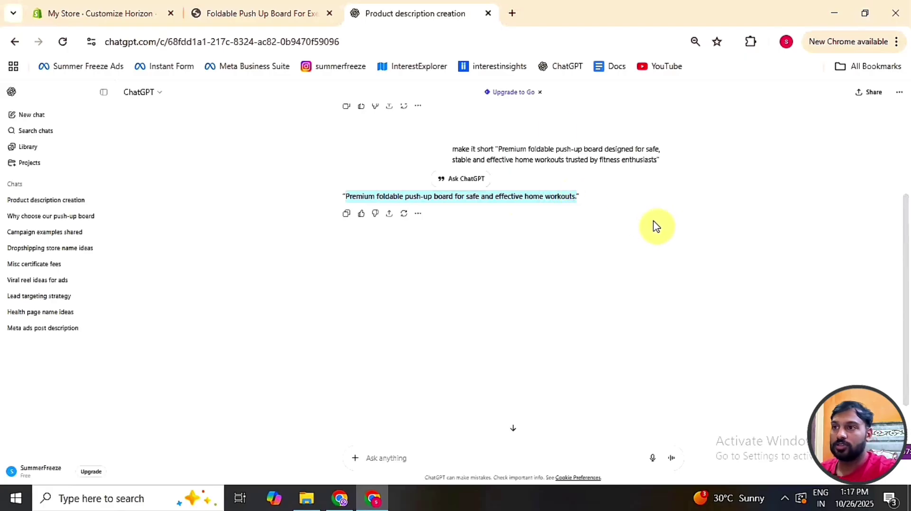
pyautogui.click(140, 5)
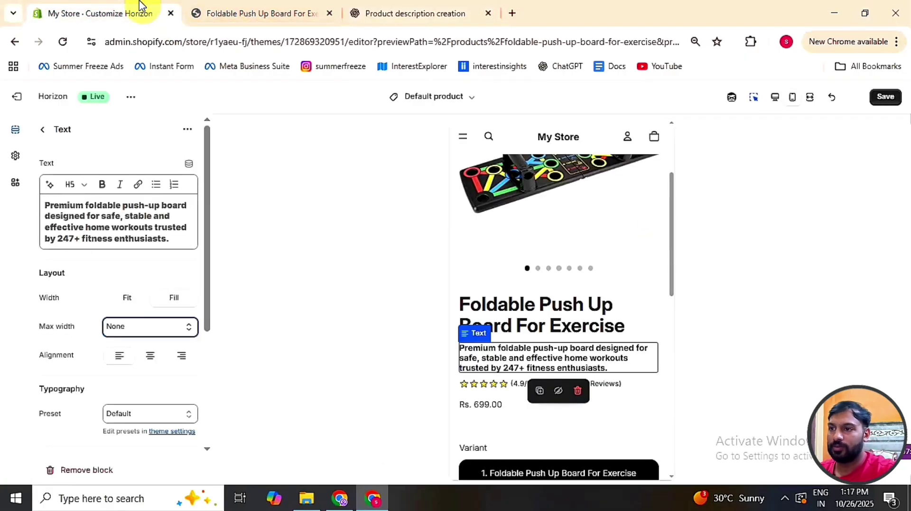
pyautogui.tripleClick(109, 238)
pyautogui.hotkey('ctrl', 'v')
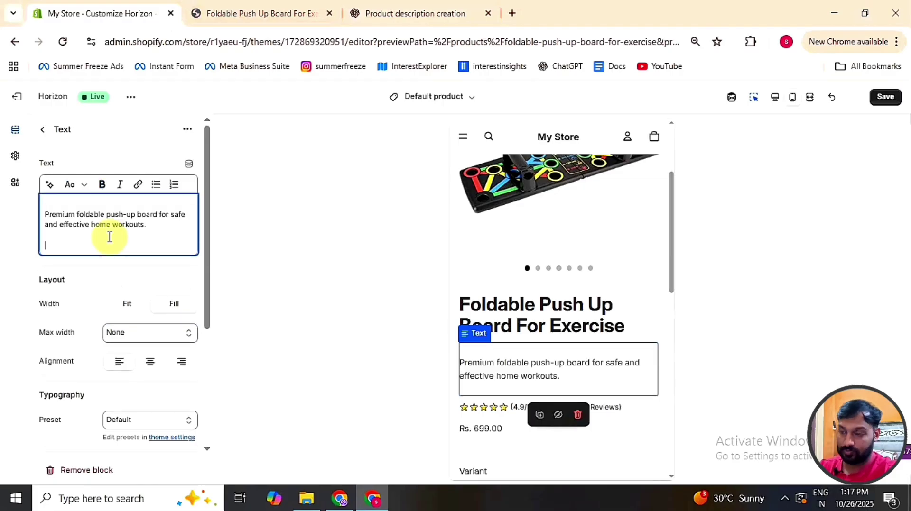
pyautogui.press('BackSpace')
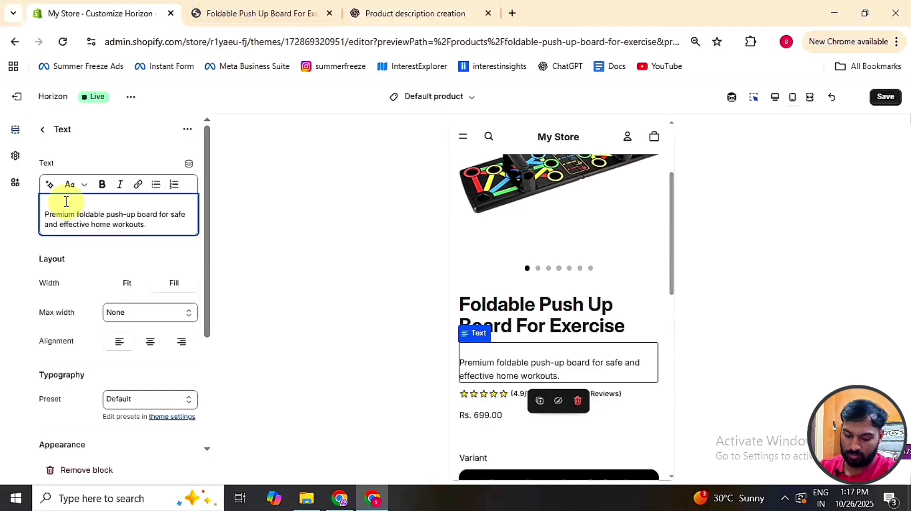
pyautogui.press('Delete')
# Step: Format the shortened summary sentence as bold Heading 5 and save the product template
pyautogui.hotkey('ctrl', 'a')
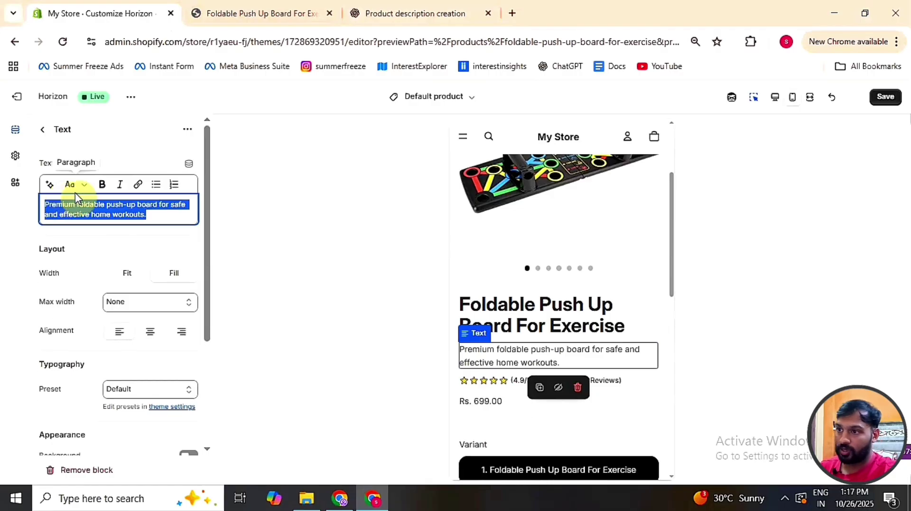
pyautogui.click(84, 186)
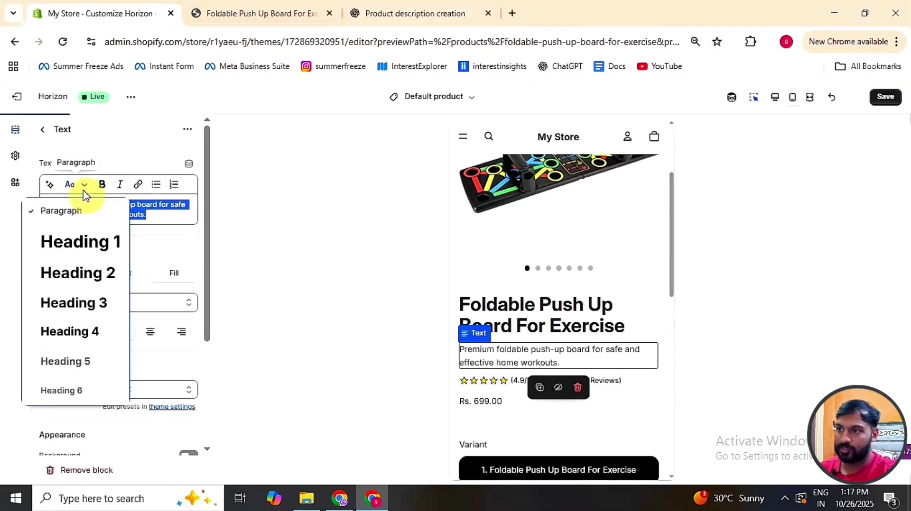
pyautogui.click(90, 370)
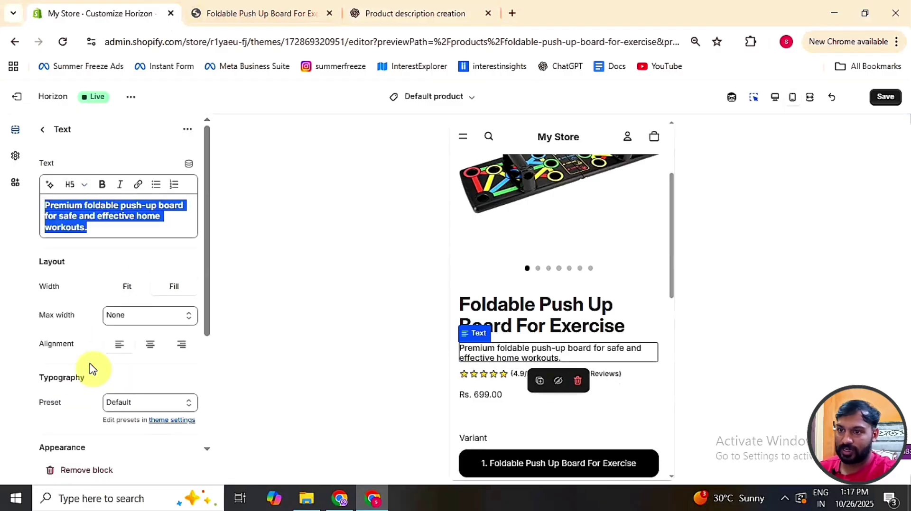
pyautogui.click(100, 184)
pyautogui.click(282, 302)
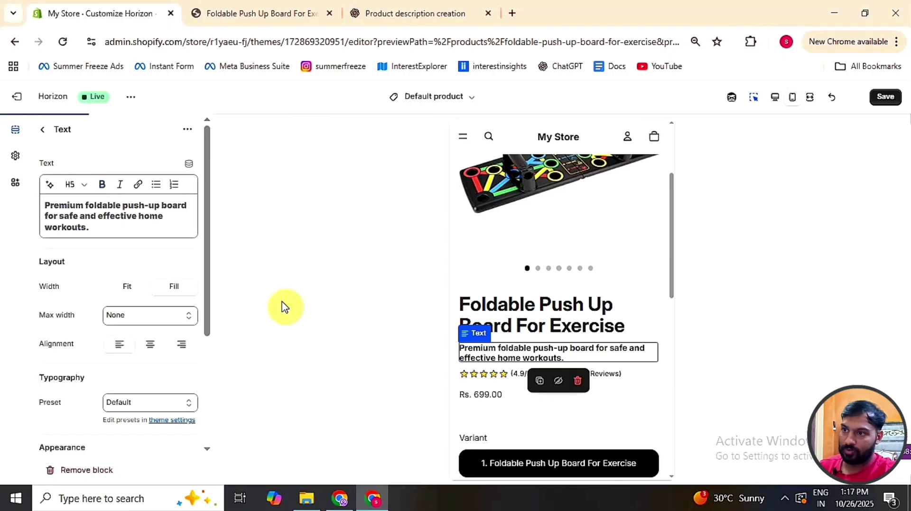
pyautogui.click(886, 97)
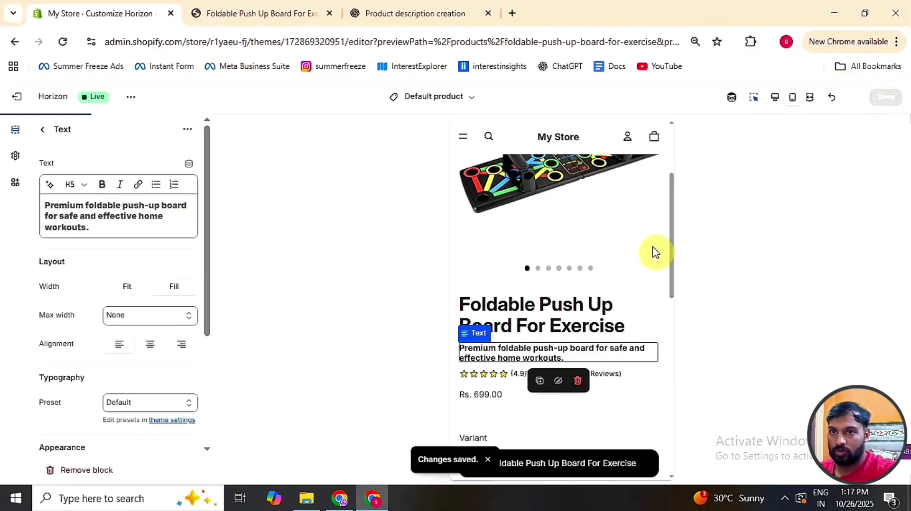
# Step: Examine the product page in the desktop and mobile previews, from the title and summary down to the footer
pyautogui.click(774, 97)
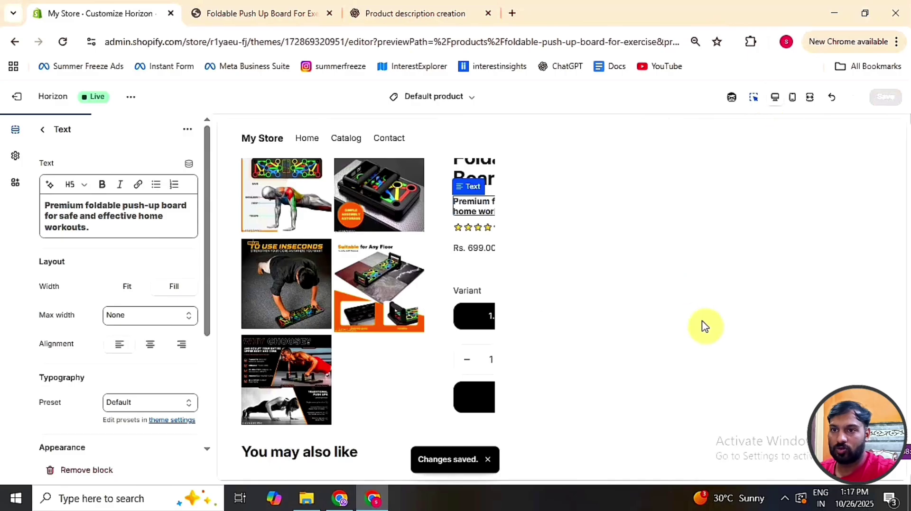
pyautogui.scroll(3, 726, 218)
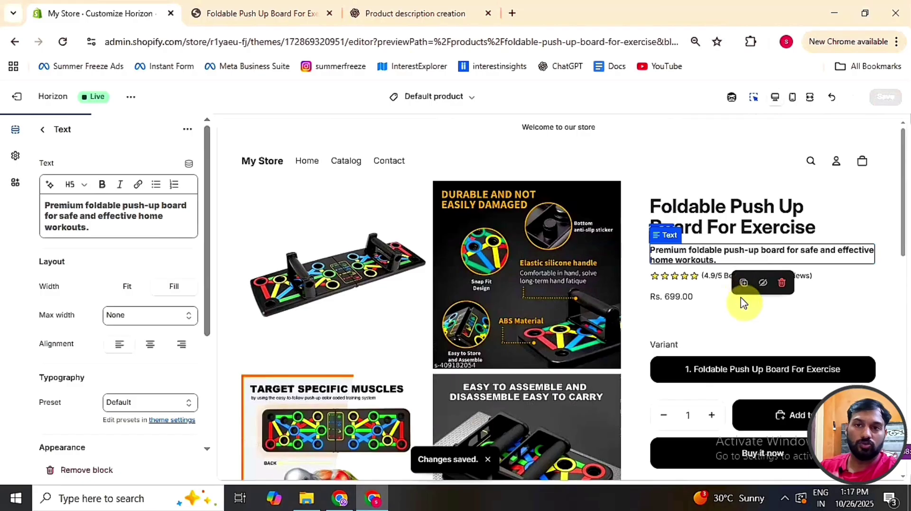
pyautogui.scroll(-1, 836, 121)
pyautogui.click(792, 98)
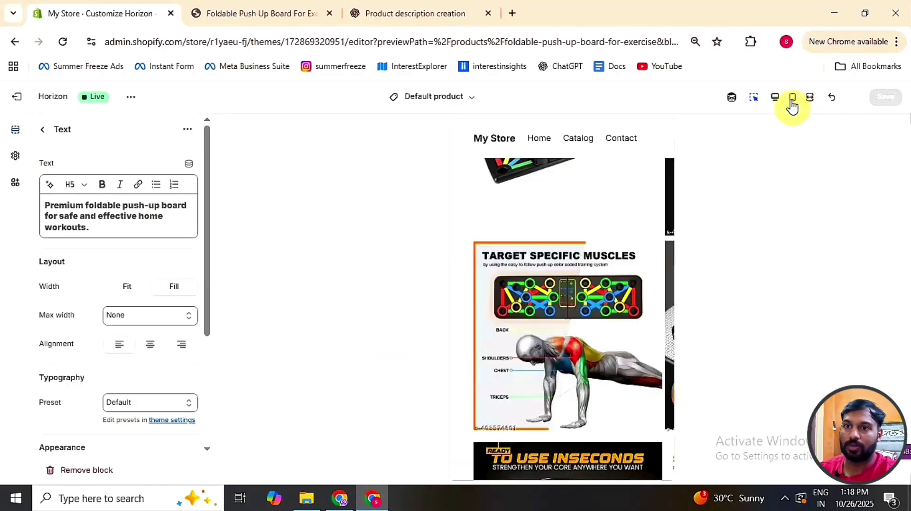
pyautogui.scroll(-4, 545, 289)
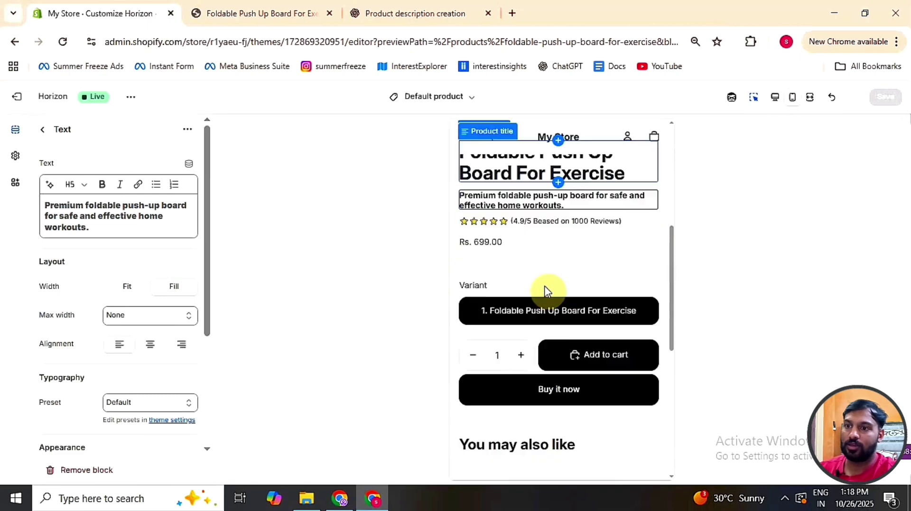
pyautogui.scroll(-4, 598, 295)
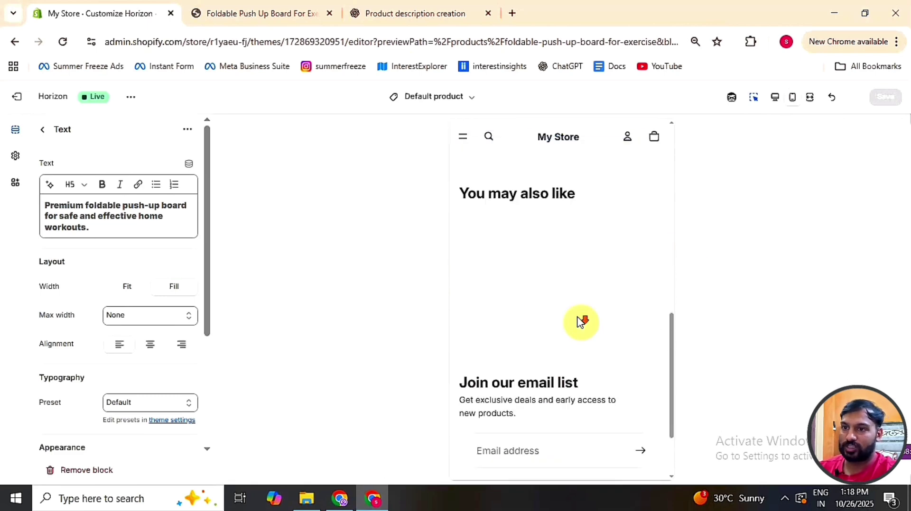
pyautogui.scroll(3, 569, 304)
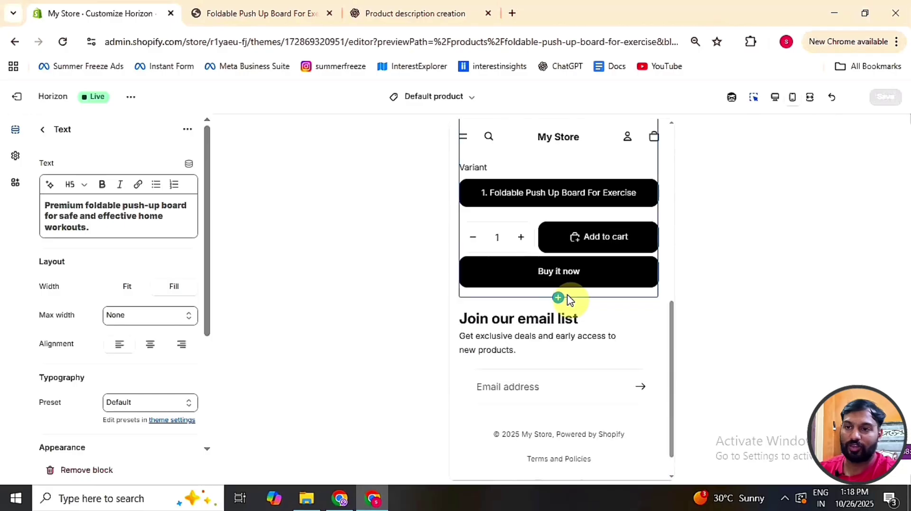
pyautogui.scroll(8, 567, 294)
pyautogui.scroll(-10, 567, 295)
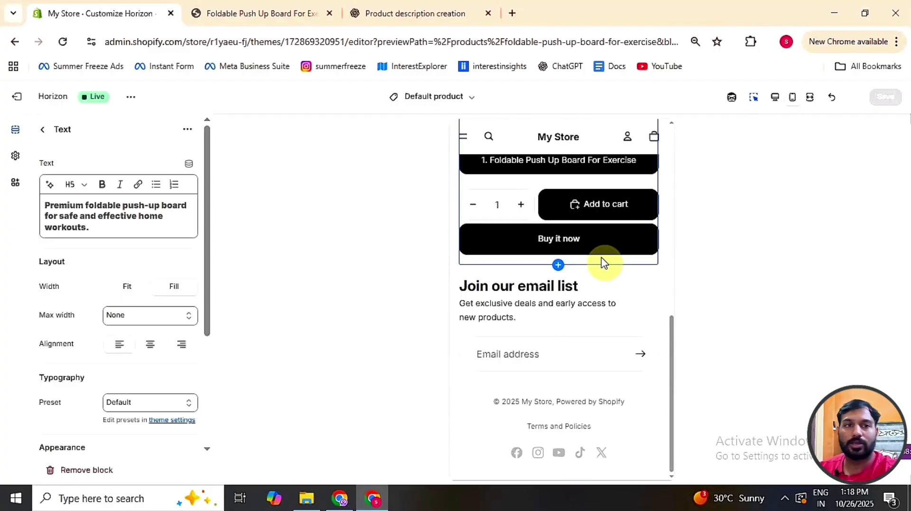
# Step: Browse the section types that can be added to the template, both after Recommended products and directly below Product information
pyautogui.click(42, 130)
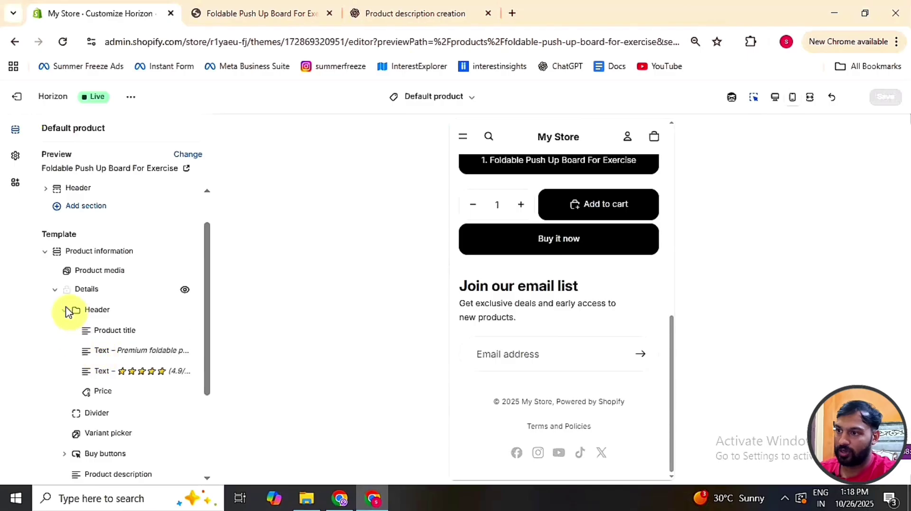
pyautogui.click(48, 253)
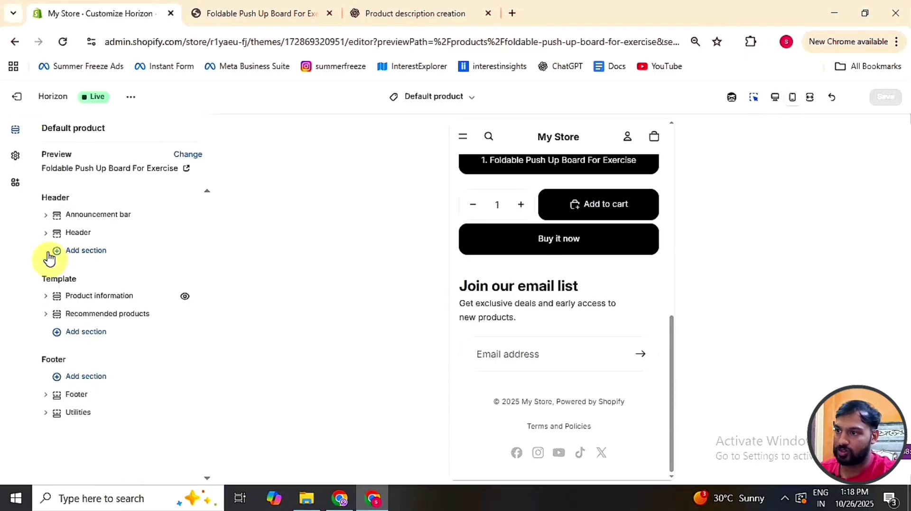
pyautogui.click(69, 334)
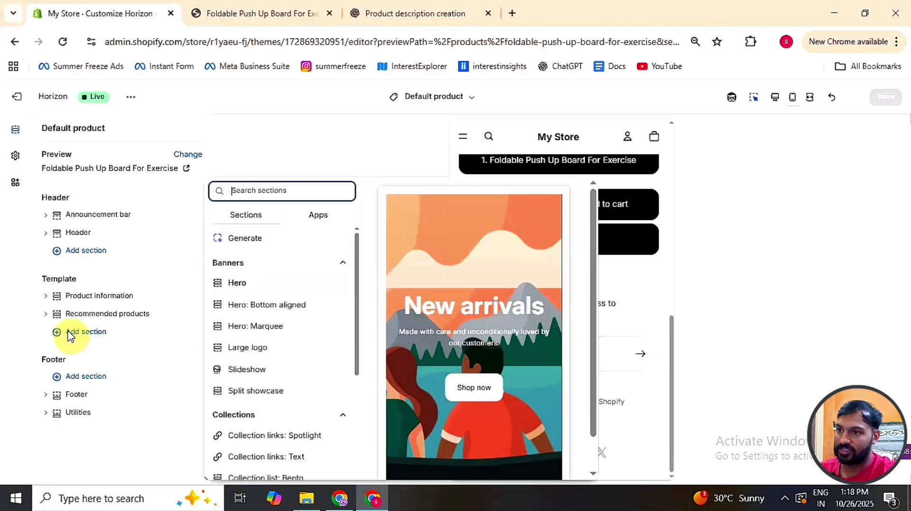
pyautogui.scroll(-5, 285, 360)
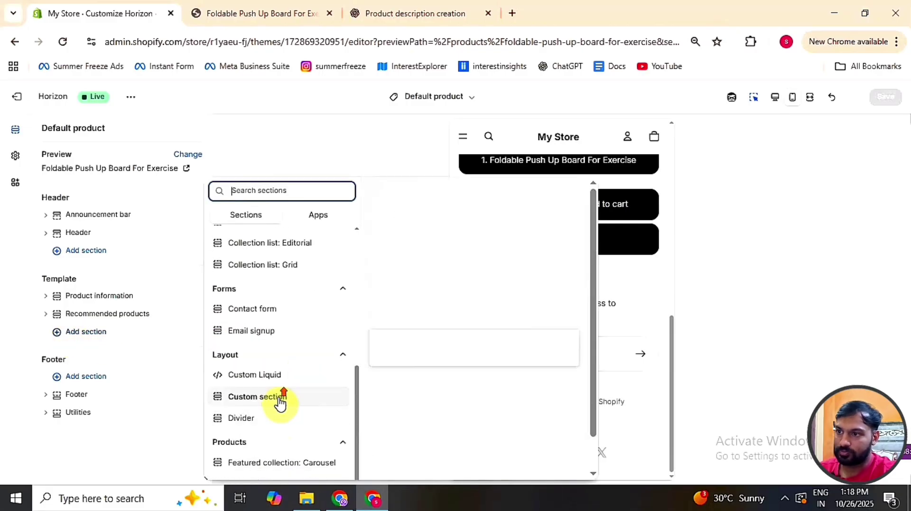
pyautogui.scroll(5, 280, 389)
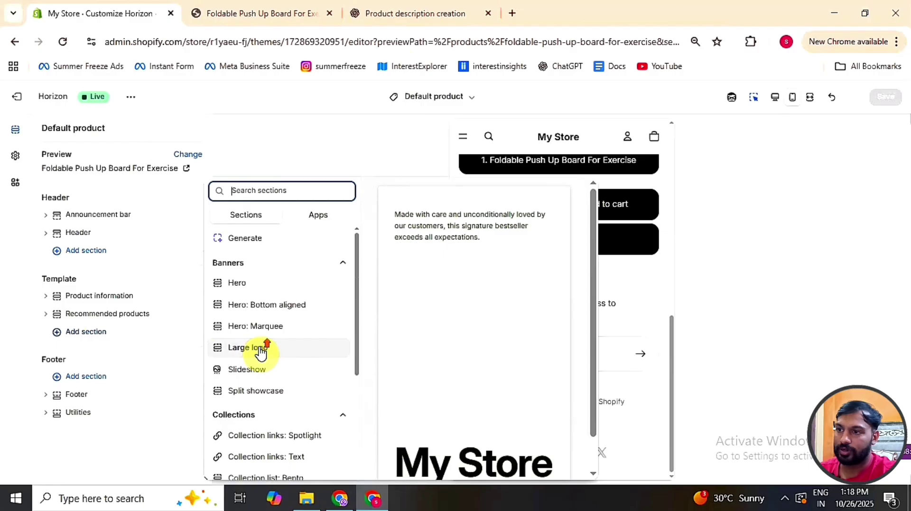
pyautogui.scroll(-4, 260, 353)
pyautogui.scroll(-2, 260, 353)
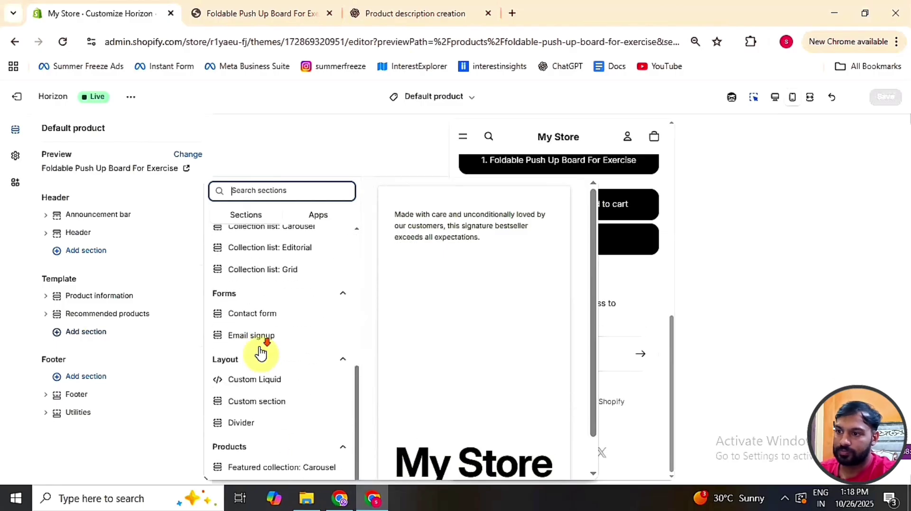
pyautogui.scroll(4, 261, 353)
pyautogui.scroll(-3, 260, 354)
pyautogui.scroll(-4, 261, 353)
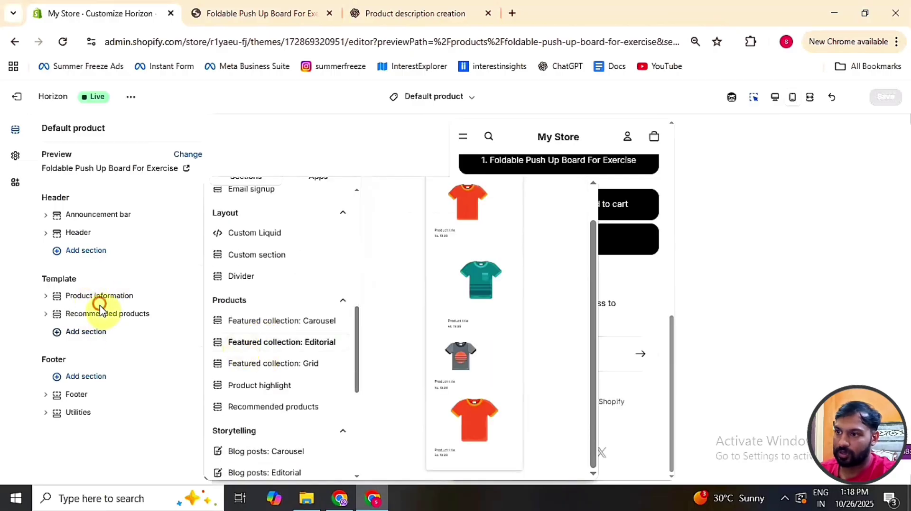
pyautogui.click(115, 306)
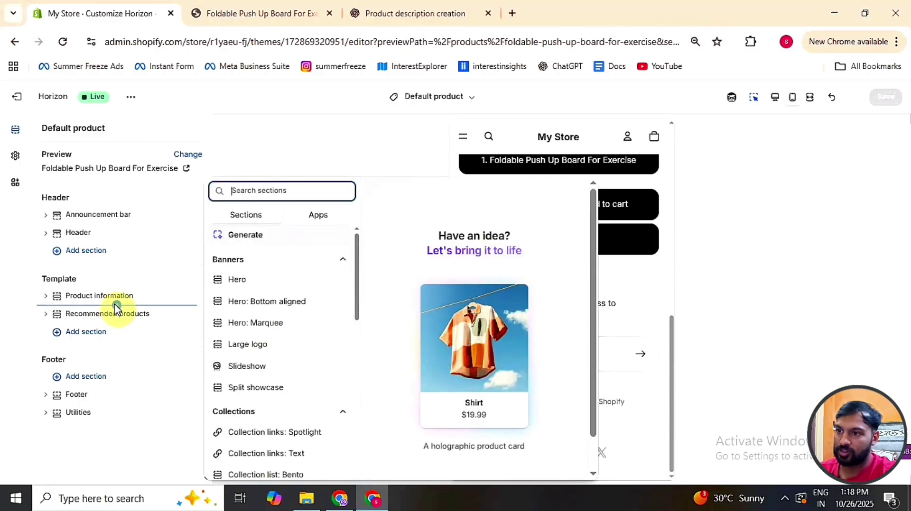
pyautogui.scroll(-5, 242, 368)
pyautogui.scroll(-4, 243, 366)
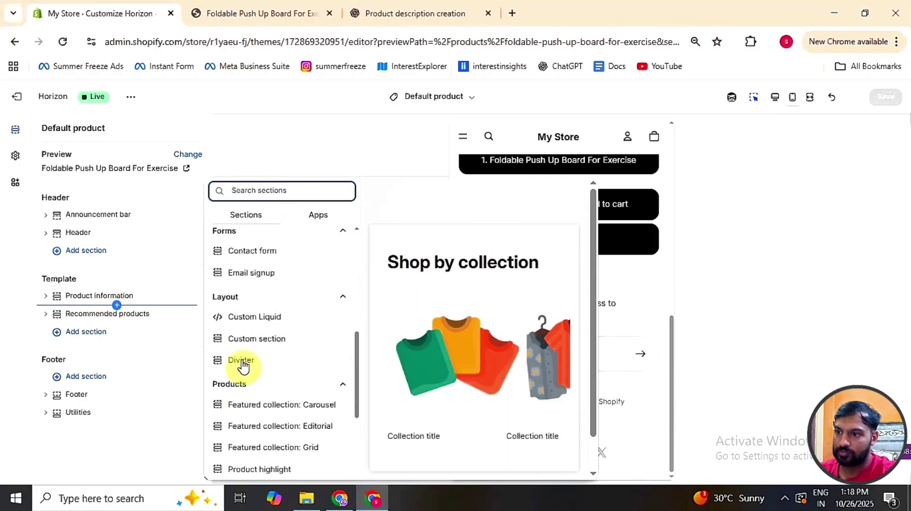
# Step: Insert an Accordion block directly below the Buy buttons and turn off Open row by default for its Return policy row
pyautogui.click(48, 301)
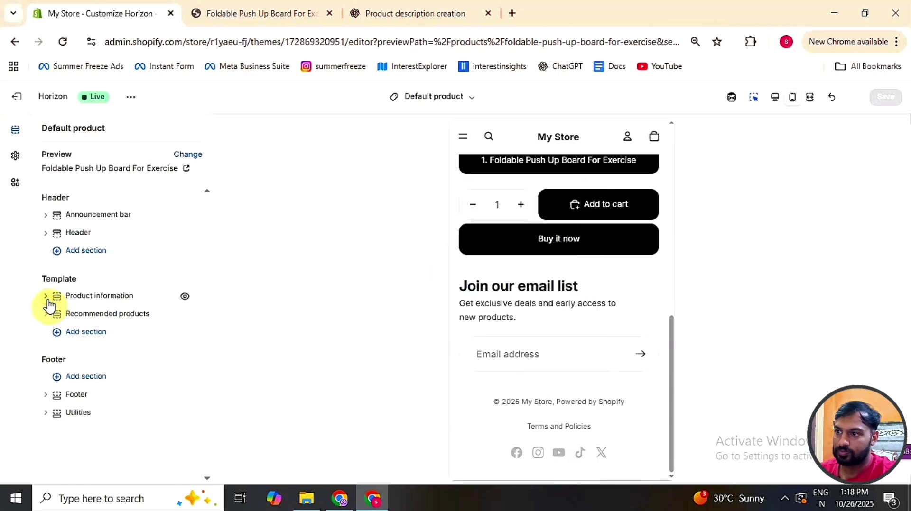
pyautogui.click(47, 299)
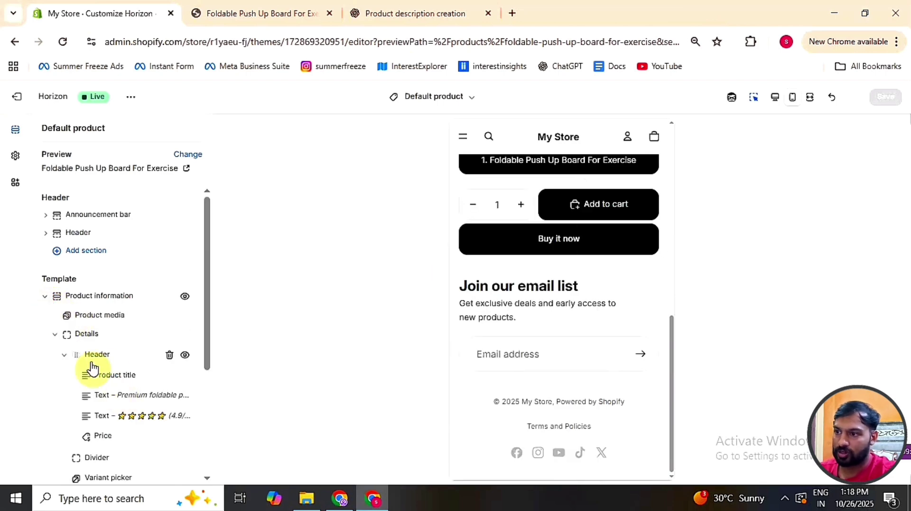
pyautogui.click(65, 356)
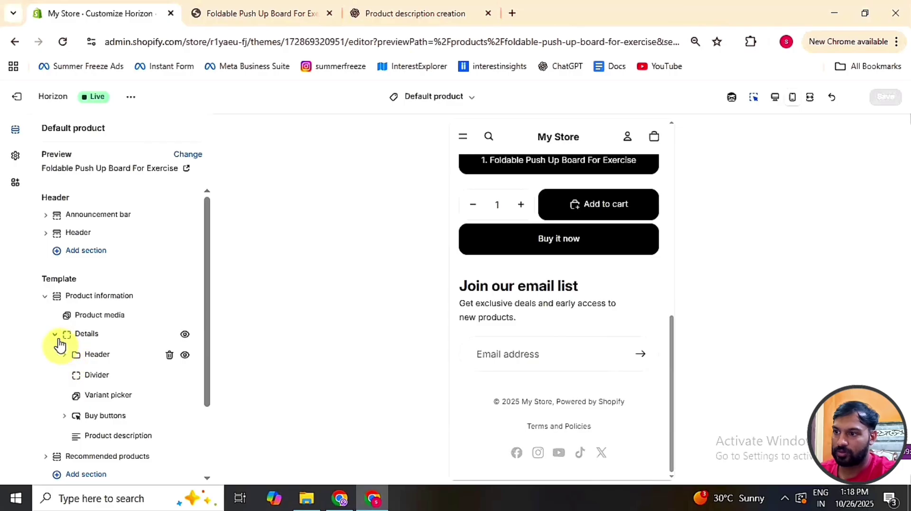
pyautogui.moveTo(57, 346)
pyautogui.mouseDown()
pyautogui.moveTo(93, 421)
pyautogui.moveTo(129, 431)
pyautogui.mouseUp()
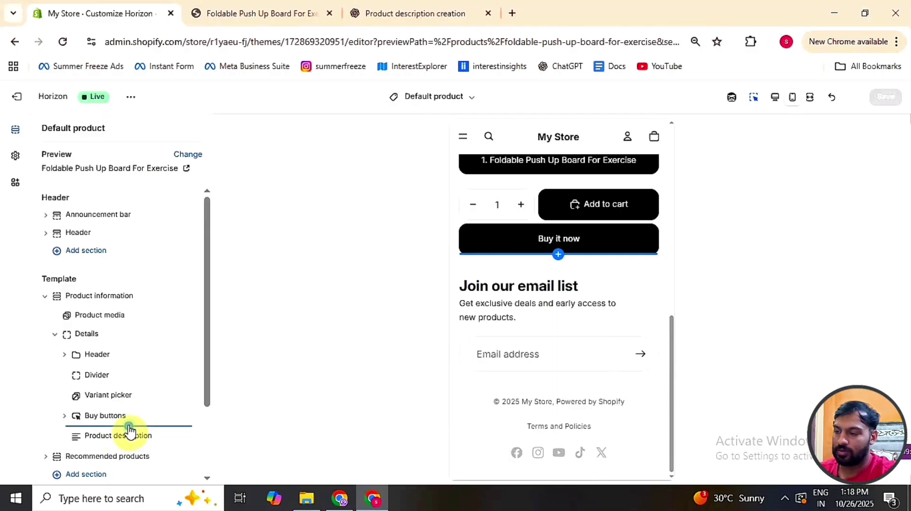
pyautogui.click(129, 426)
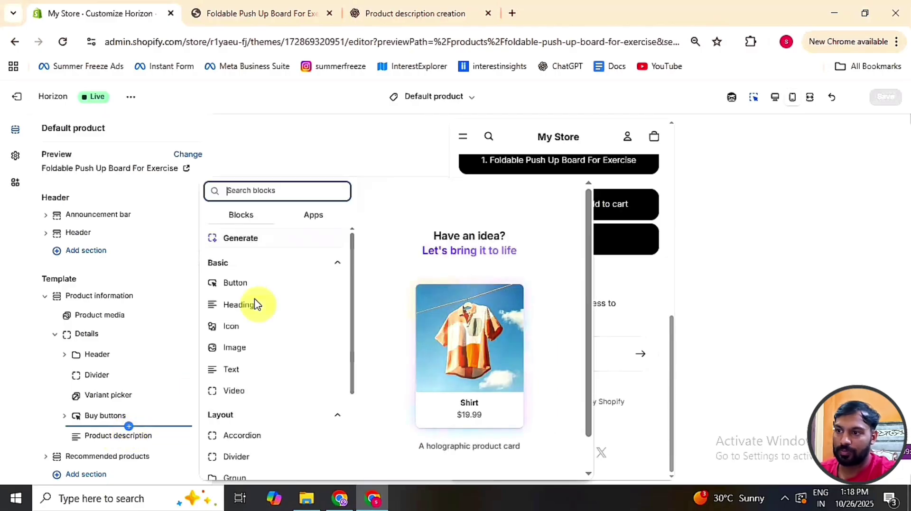
pyautogui.scroll(-3, 252, 329)
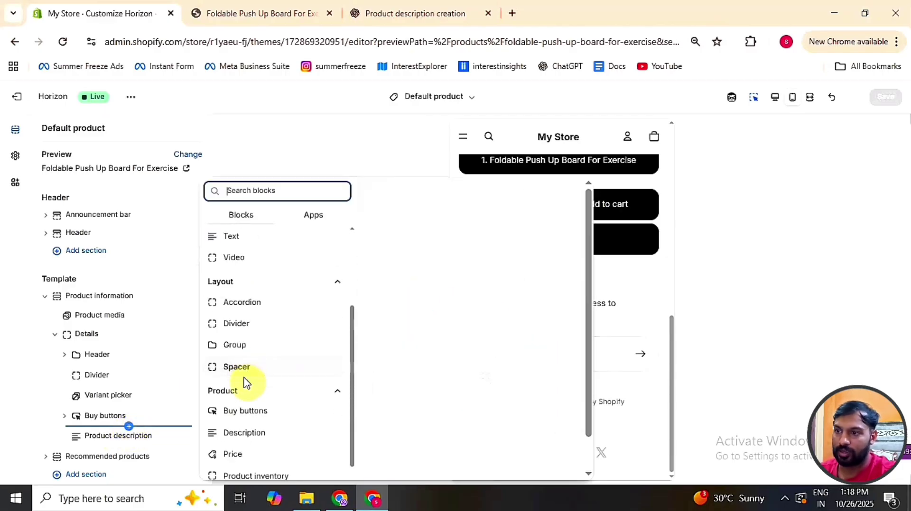
pyautogui.click(244, 313)
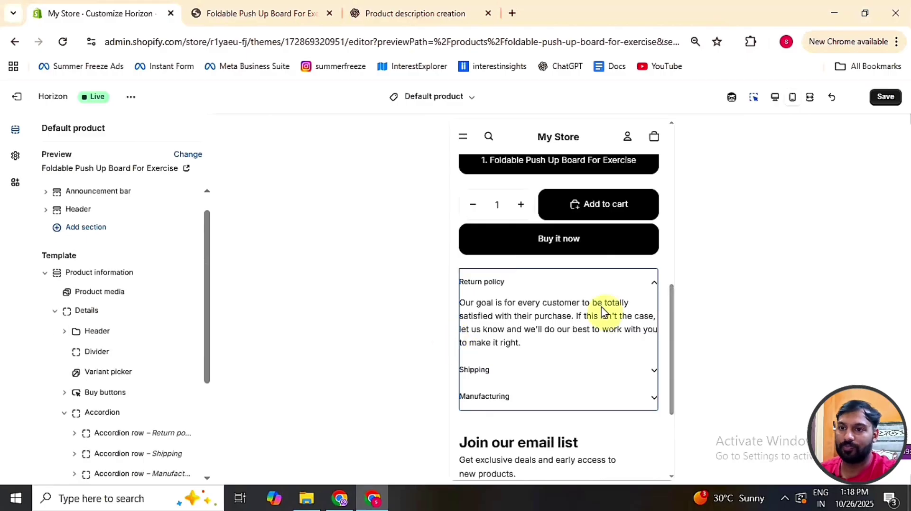
pyautogui.click(654, 286)
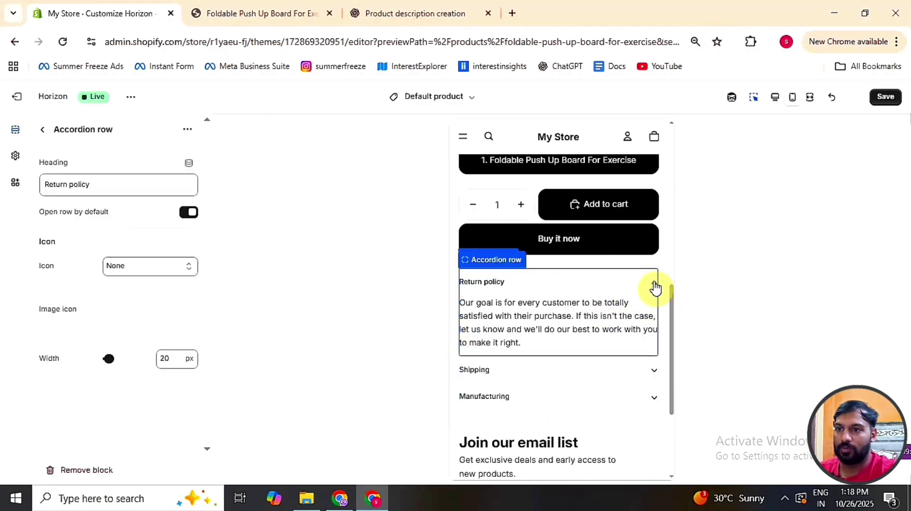
pyautogui.click(189, 213)
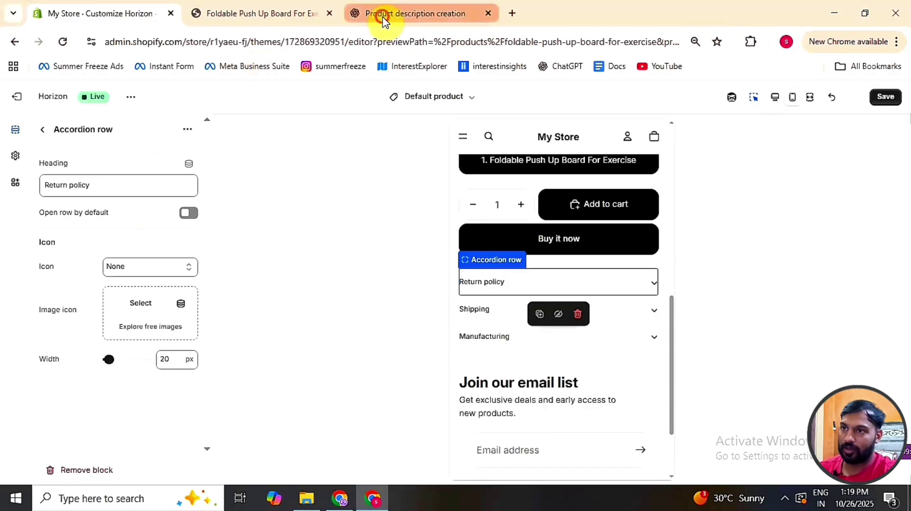
# Step: In ChatGPT, send the request "chatgpt please share the shipping policy, return policy and product specification for the accordian section"
pyautogui.click(408, 13)
pyautogui.click(428, 464)
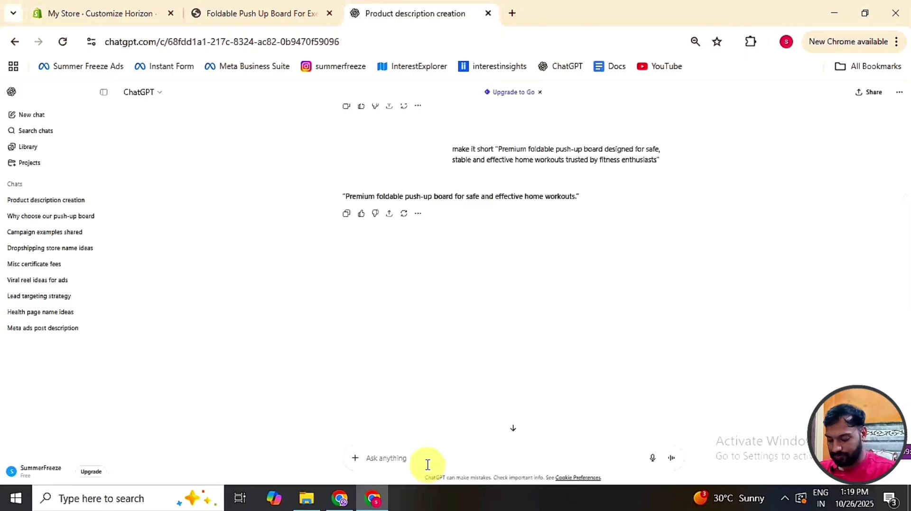
pyautogui.write('chat')
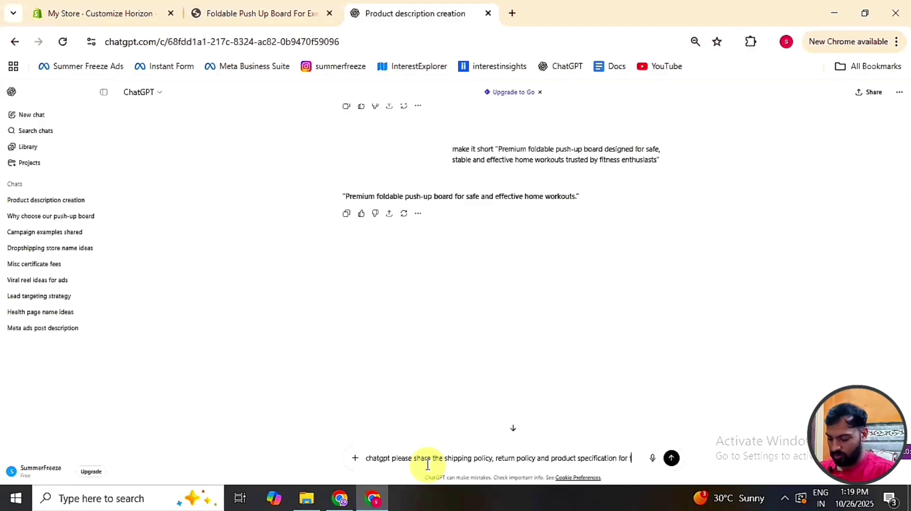
pyautogui.write('ad')
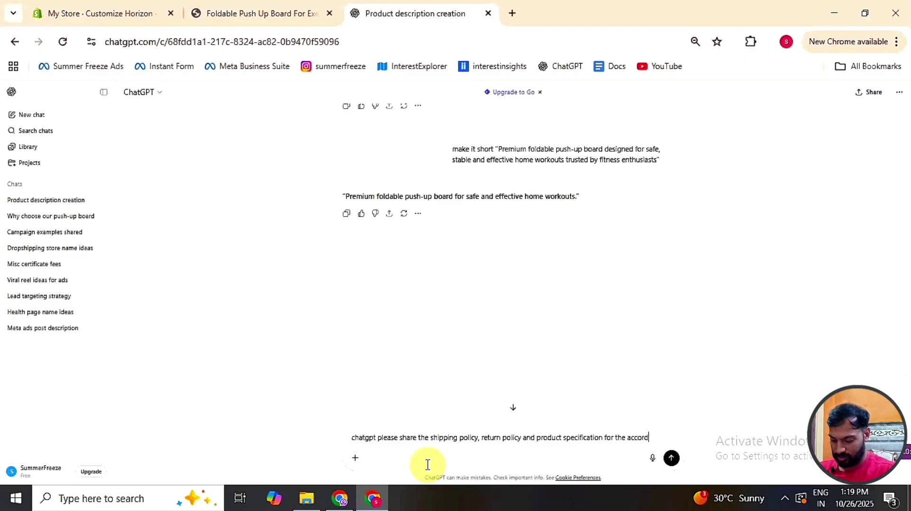
pyautogui.write('cordian secti')
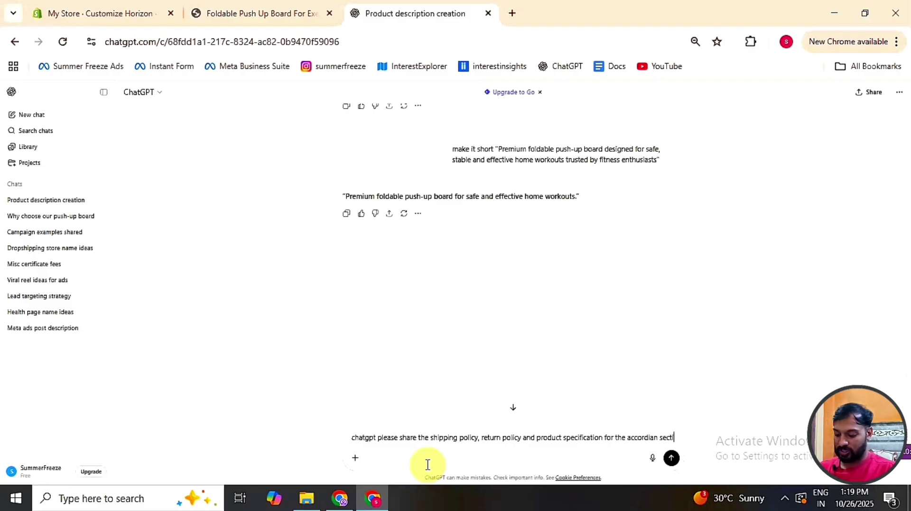
pyautogui.write('on')
pyautogui.press('Return')
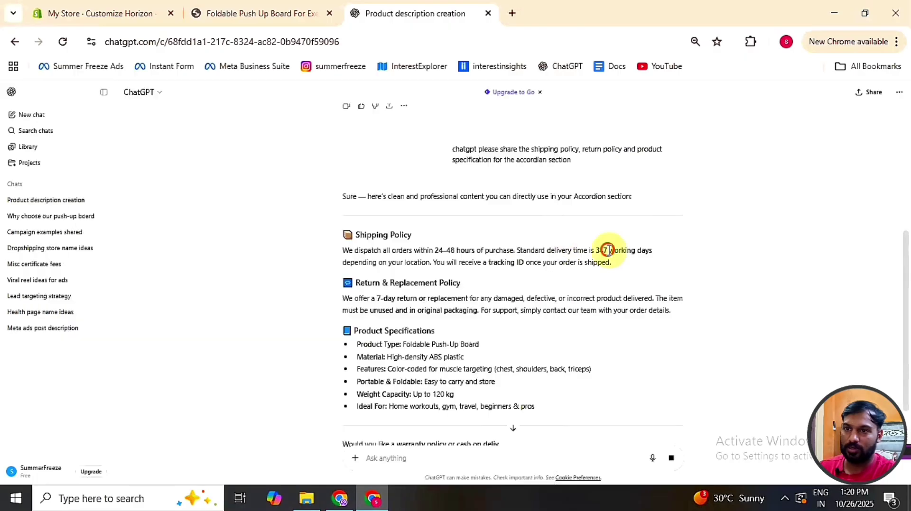
# Step: Copy the paragraph under Shipping Policy from ChatGPT's answer
pyautogui.scroll(-2, 362, 326)
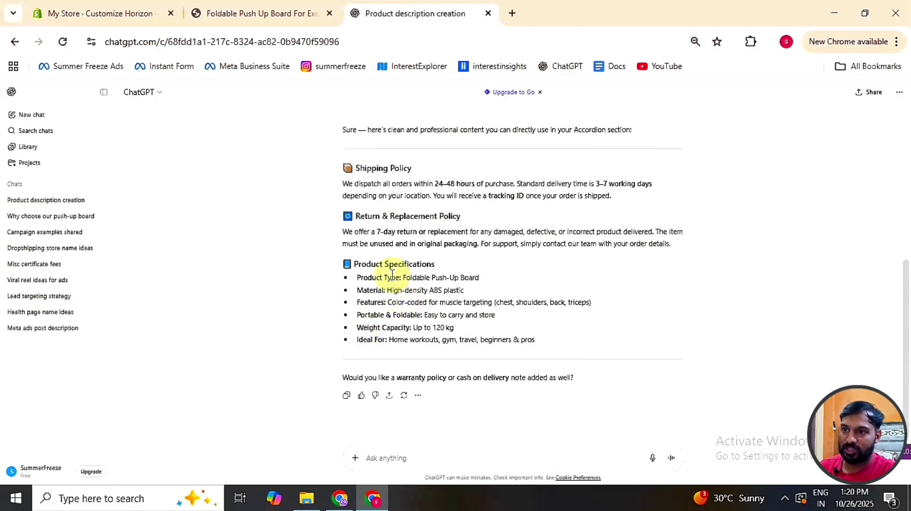
pyautogui.moveTo(347, 184); pyautogui.dragTo(616, 203)
pyautogui.hotkey('ctrl', 'c')
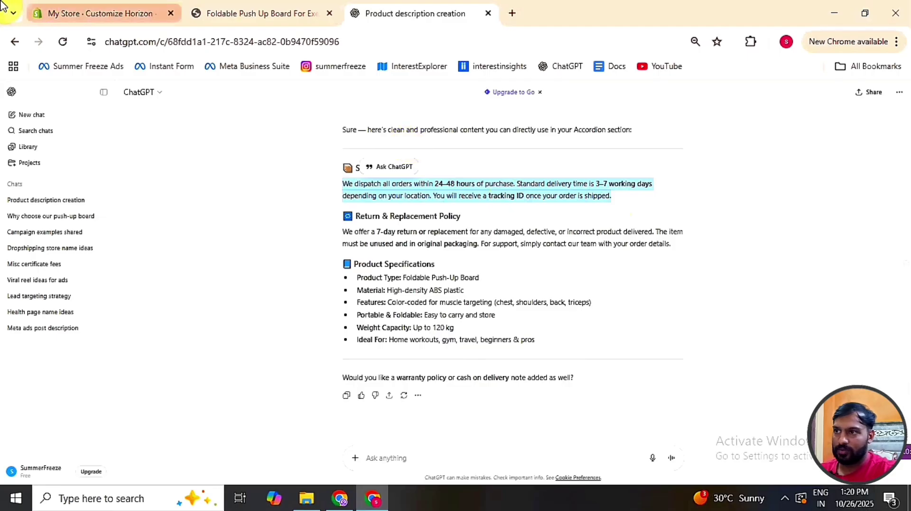
# Step: Switch back to the Shopify theme editor and set the Return policy accordion row's icon to Box
pyautogui.click(85, 13)
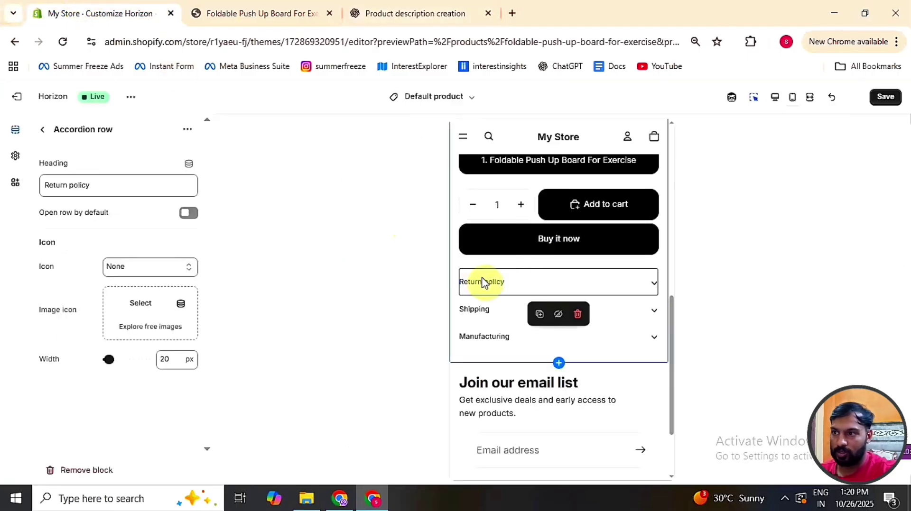
pyautogui.click(160, 272)
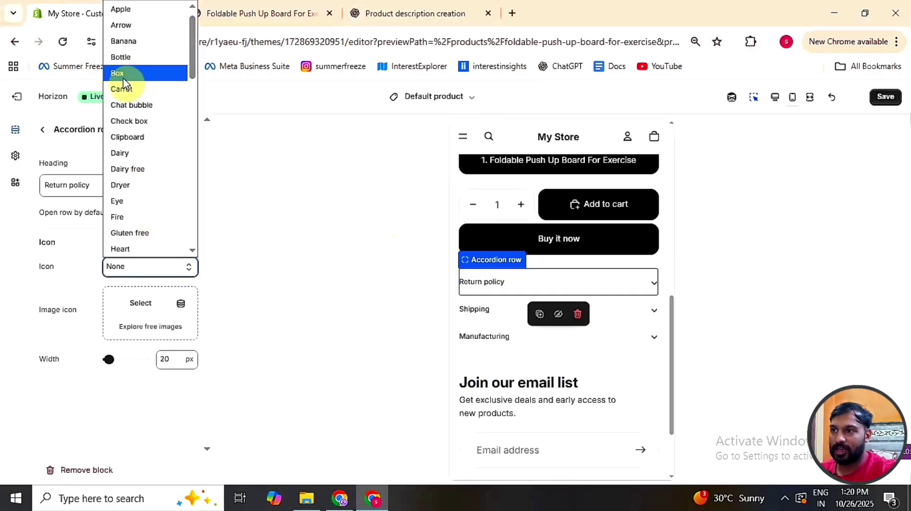
pyautogui.click(123, 78)
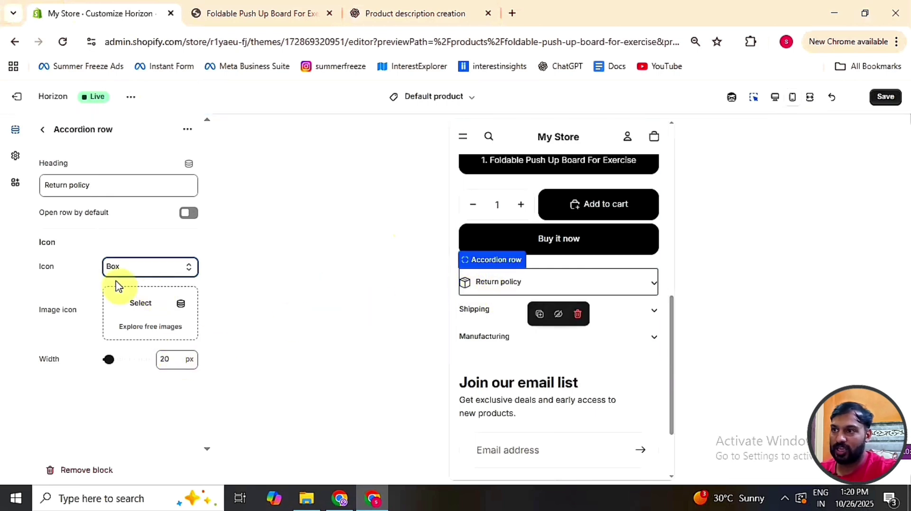
# Step: Replace the Return policy row's text with the copied shipping paragraph, without surrounding blank lines
pyautogui.click(654, 284)
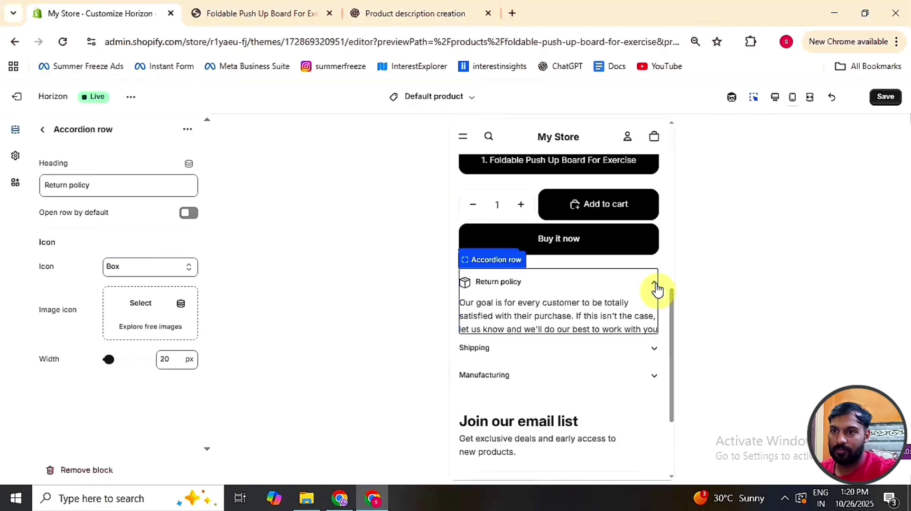
pyautogui.doubleClick(563, 328)
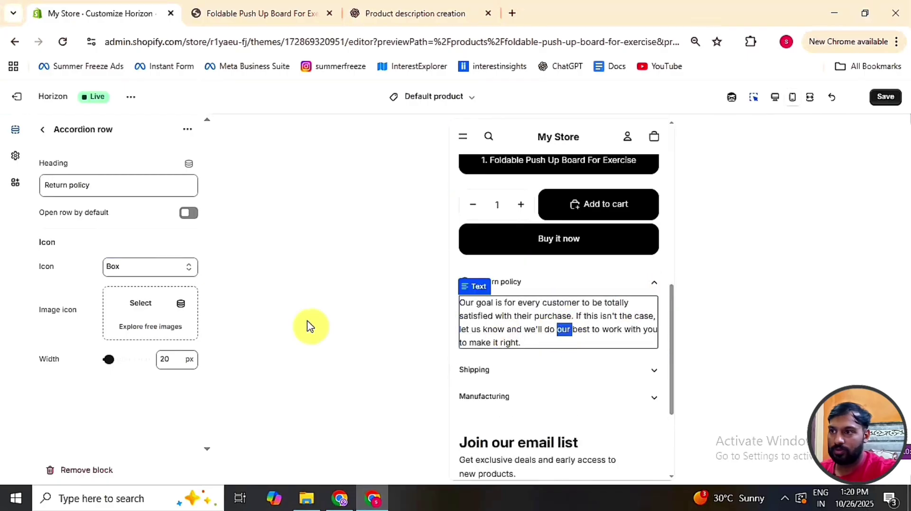
pyautogui.hotkey('ctrl', 'v')
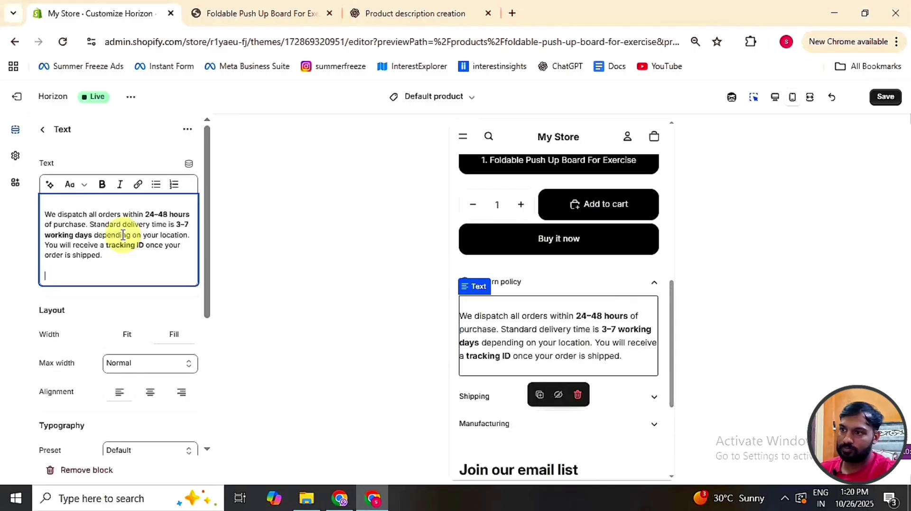
pyautogui.press('BackSpace')
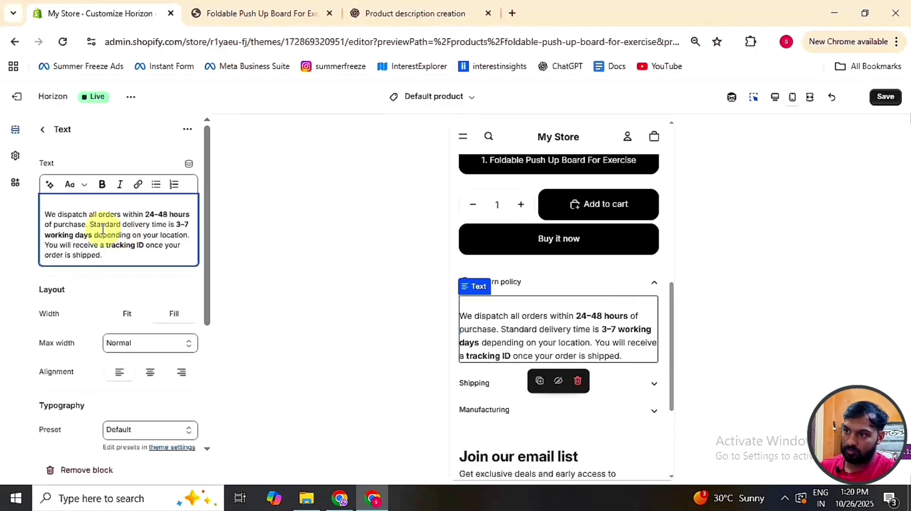
pyautogui.press('Delete')
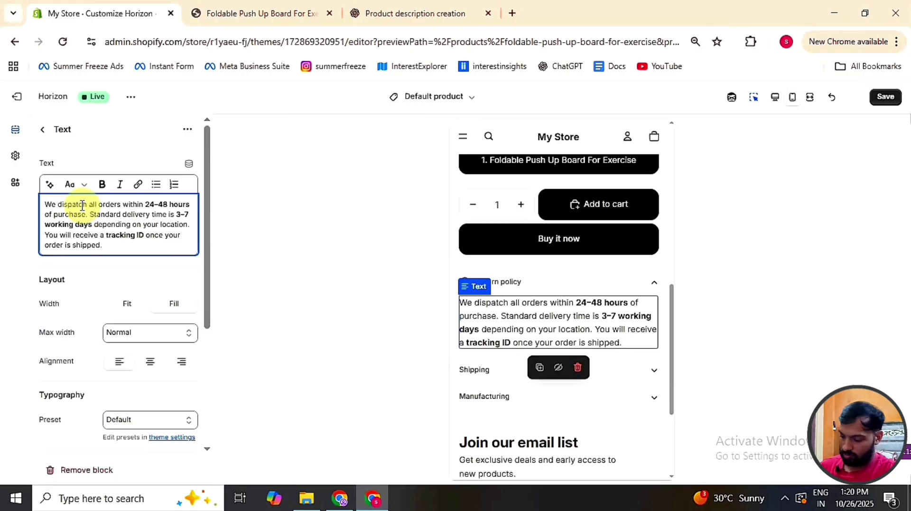
# Step: Try Heading 5 on the whole shipping paragraph and expand the Return policy row in the preview to check it
pyautogui.hotkey('ctrl', 'a')
pyautogui.click(82, 186)
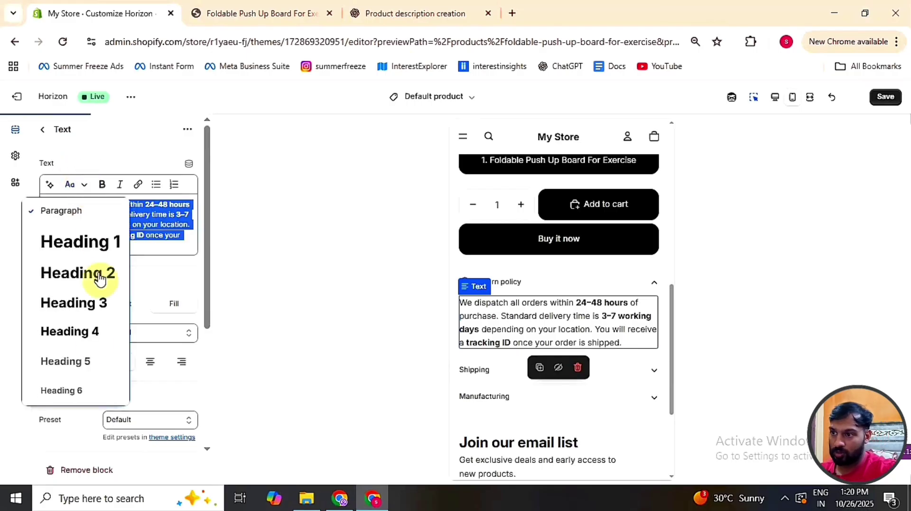
pyautogui.click(88, 363)
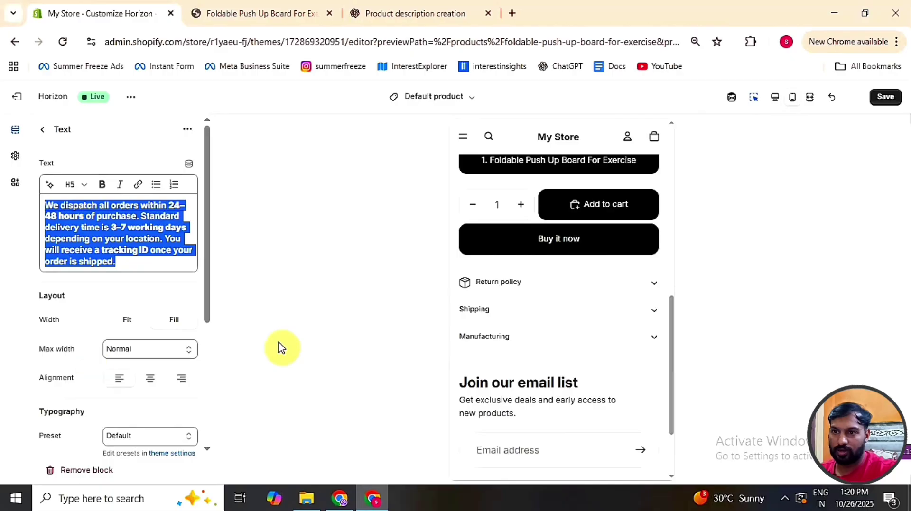
pyautogui.click(548, 289)
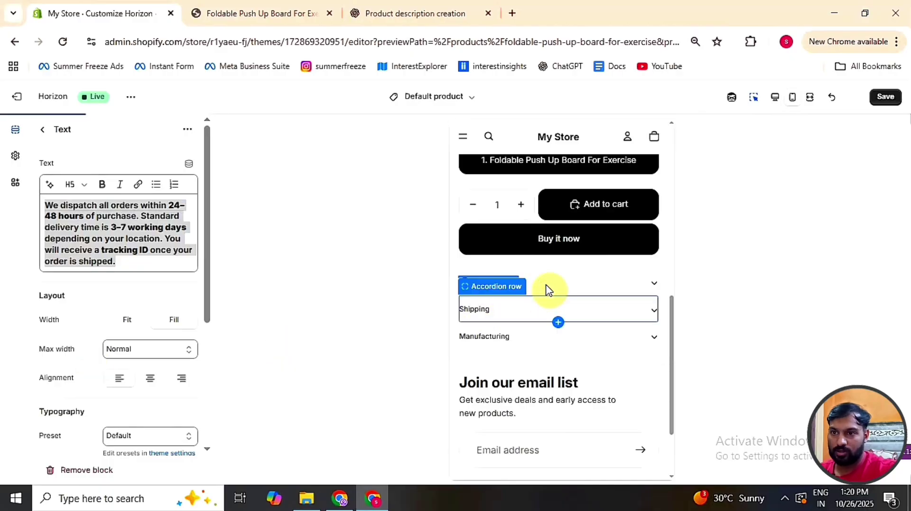
pyautogui.click(648, 288)
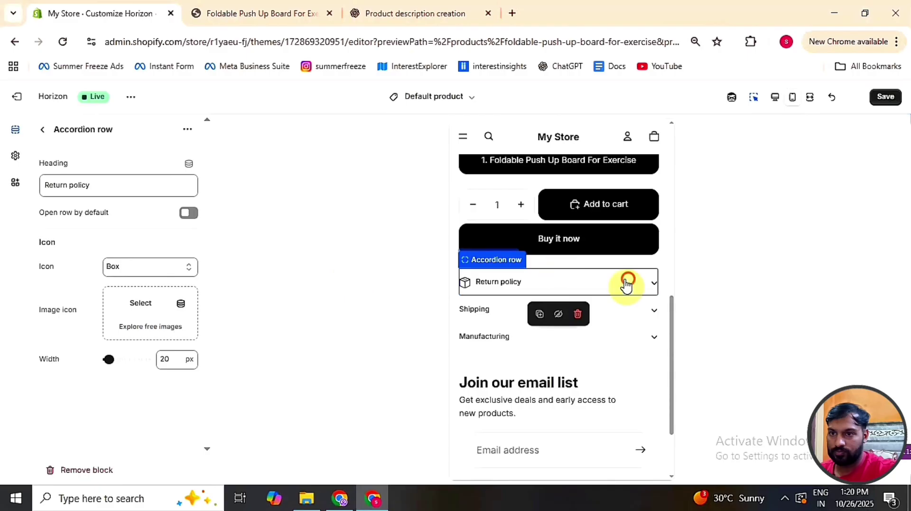
pyautogui.click(630, 284)
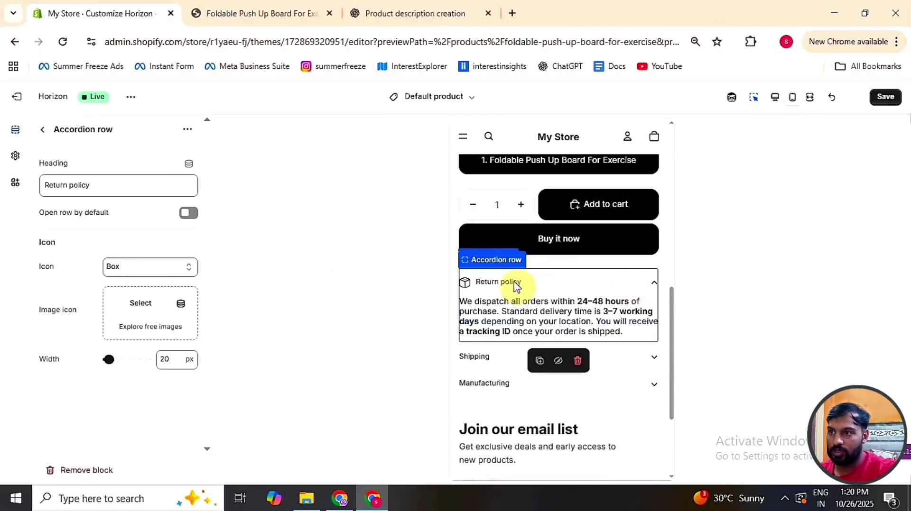
# Step: Format the whole shipping paragraph as Heading 6 and expand the Return policy row in the preview to check it
pyautogui.click(574, 320)
pyautogui.moveTo(118, 262); pyautogui.dragTo(20, 213)
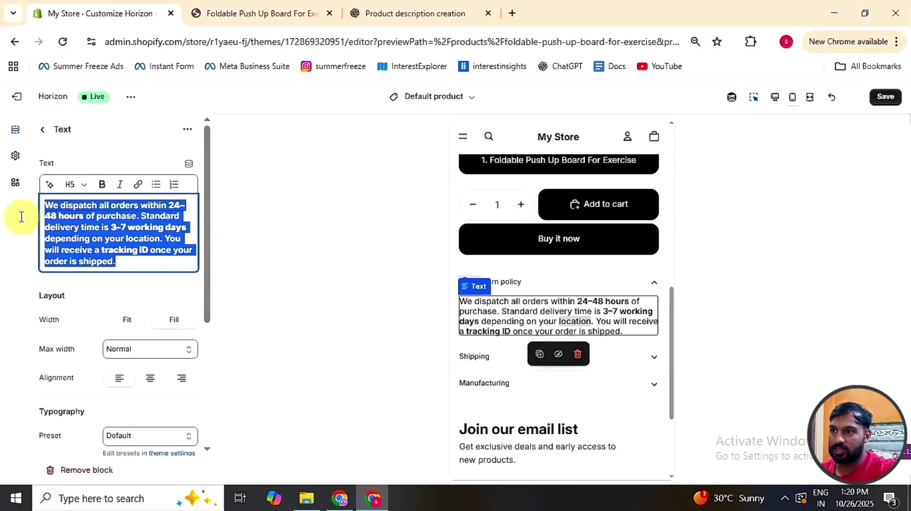
pyautogui.click(78, 185)
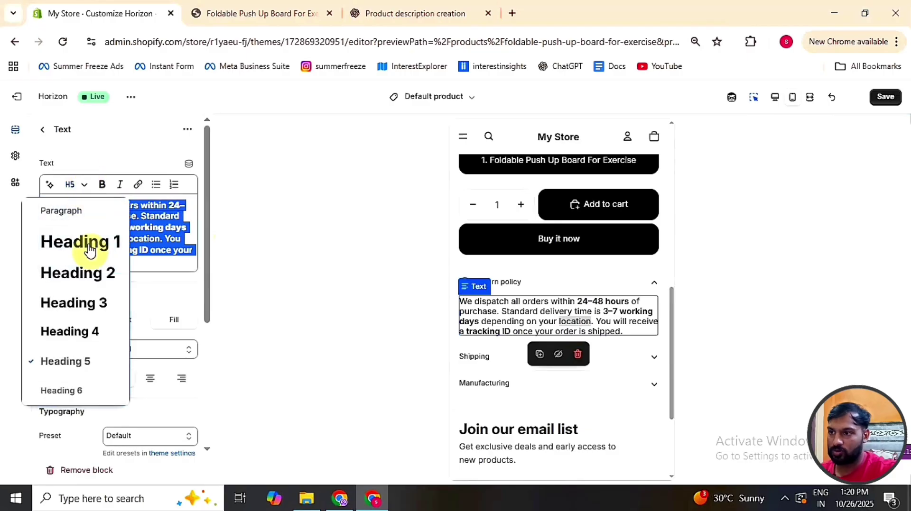
pyautogui.click(82, 391)
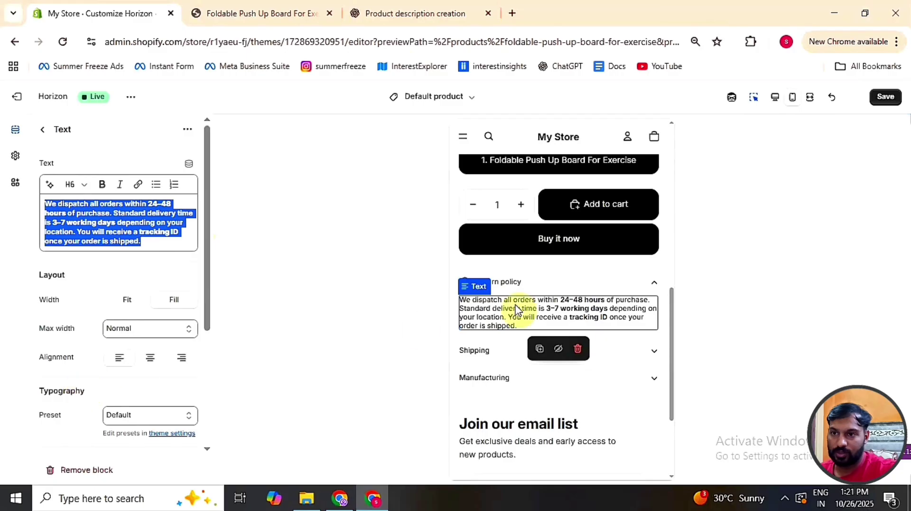
pyautogui.click(366, 331)
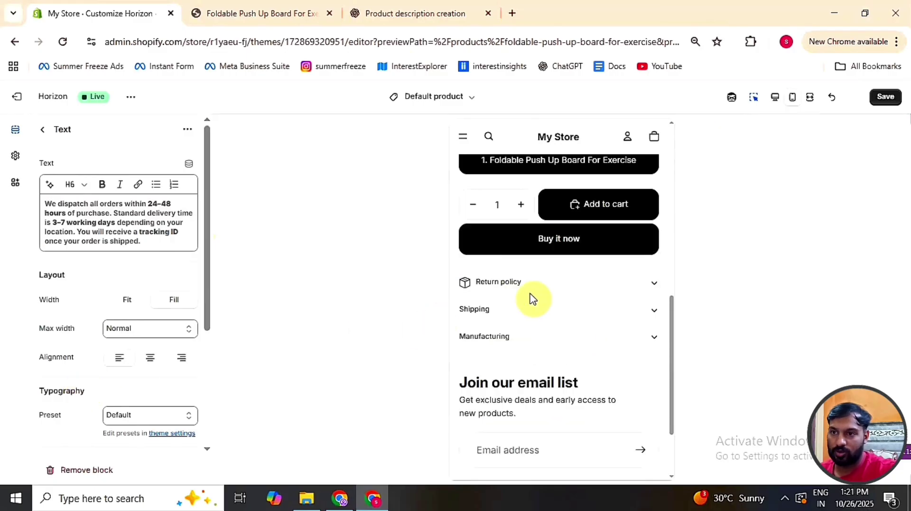
pyautogui.click(656, 285)
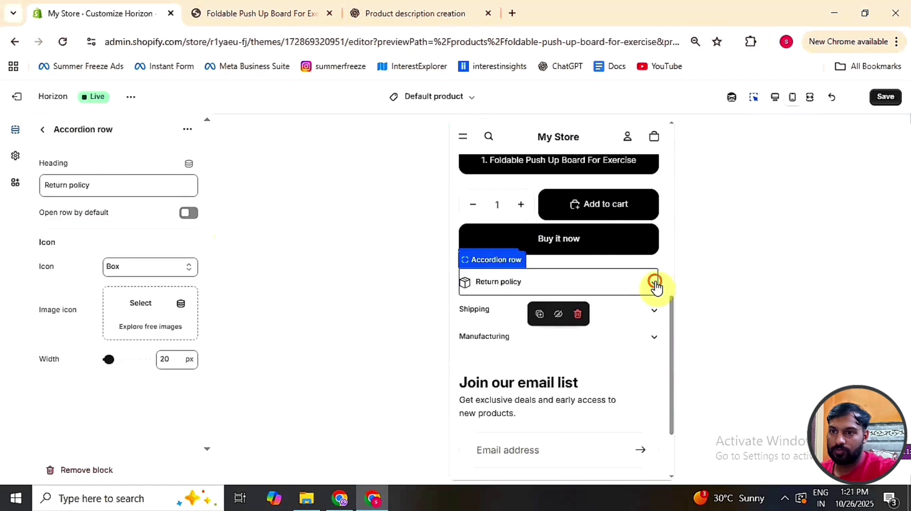
pyautogui.click(656, 286)
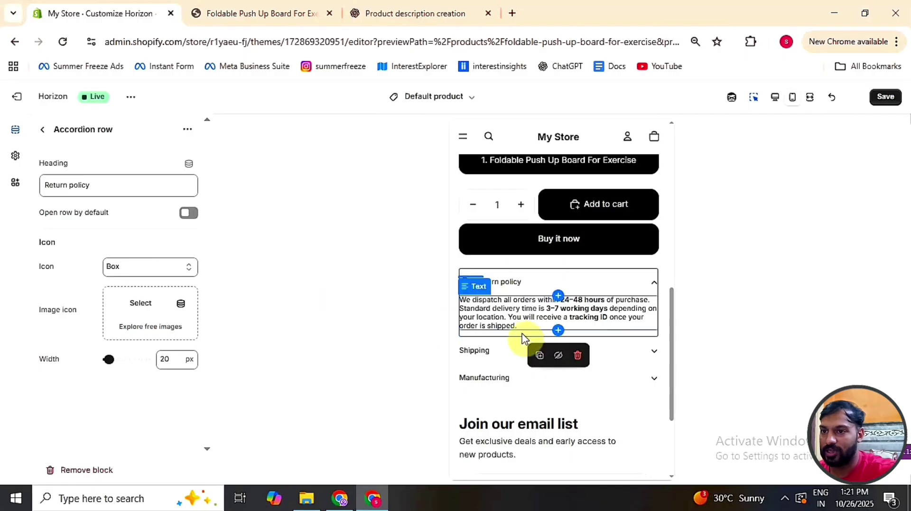
# Step: Set the Shipping accordion row's icon to Plane
pyautogui.click(486, 359)
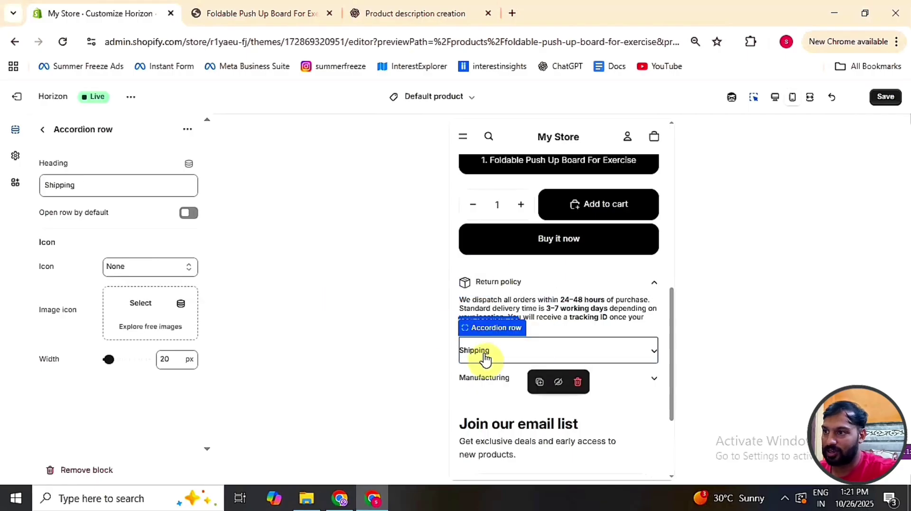
pyautogui.click(144, 268)
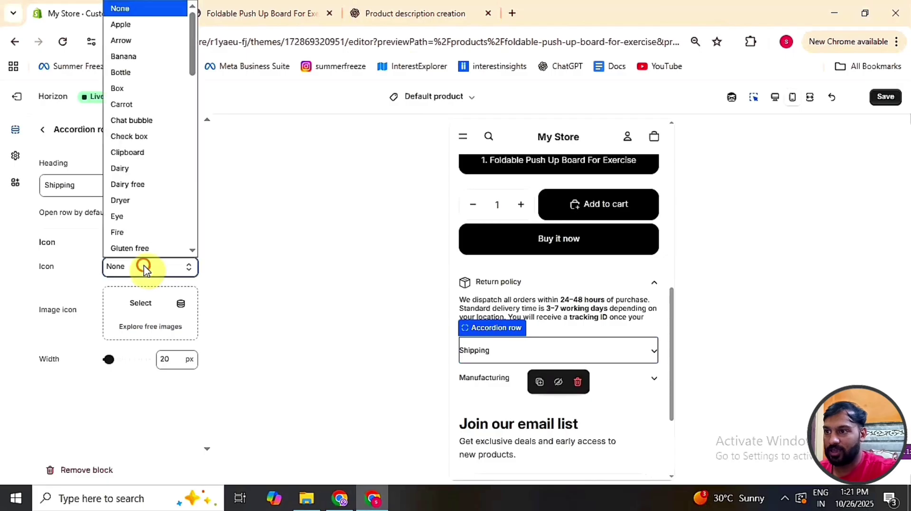
pyautogui.write('pl')
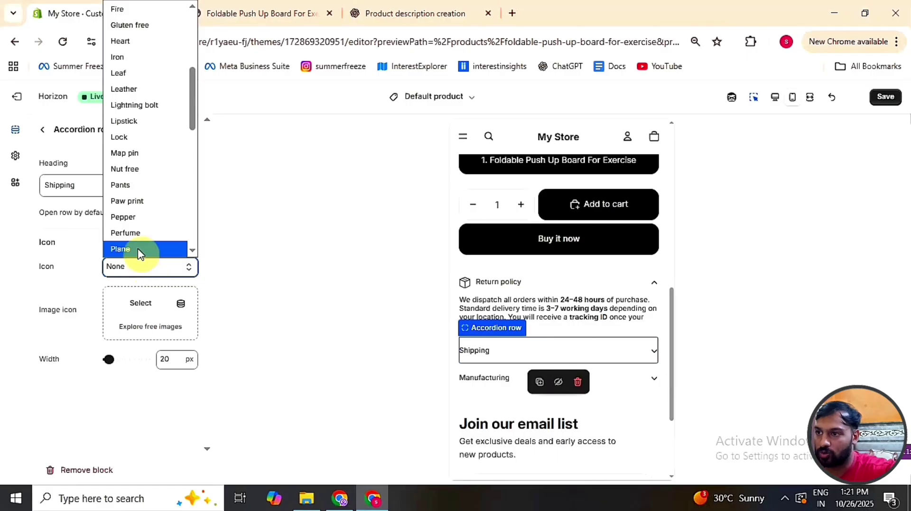
pyautogui.click(141, 249)
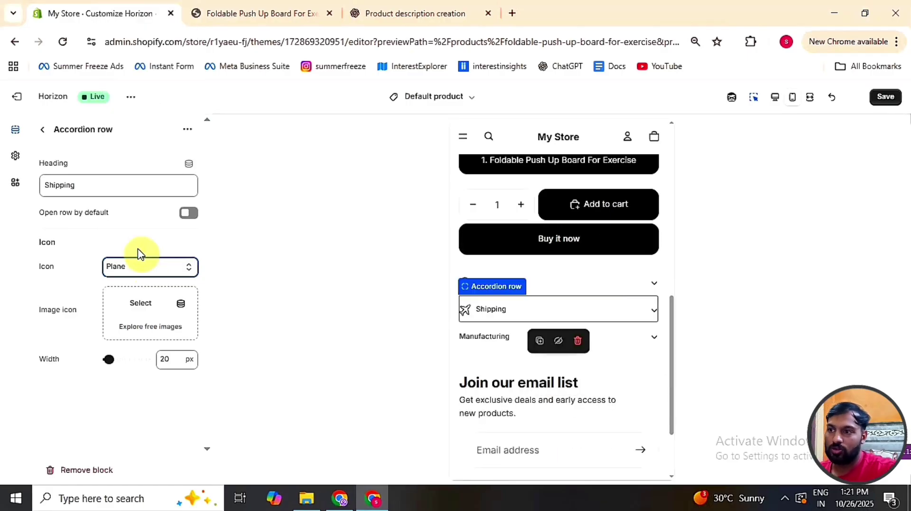
pyautogui.click(162, 394)
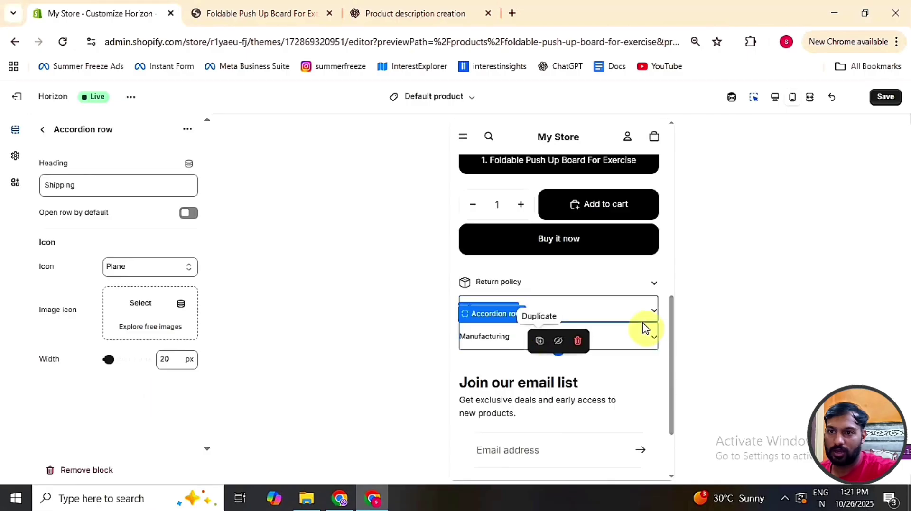
# Step: Open the Shipping row's text for editing, switch to ChatGPT and copy the Return & Replacement Policy paragraph
pyautogui.click(653, 313)
pyautogui.doubleClick(482, 343)
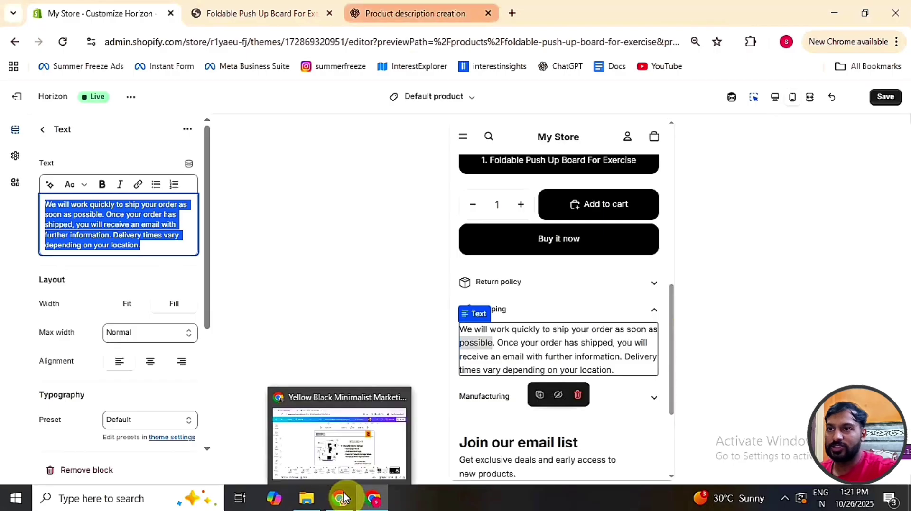
pyautogui.click(394, 13)
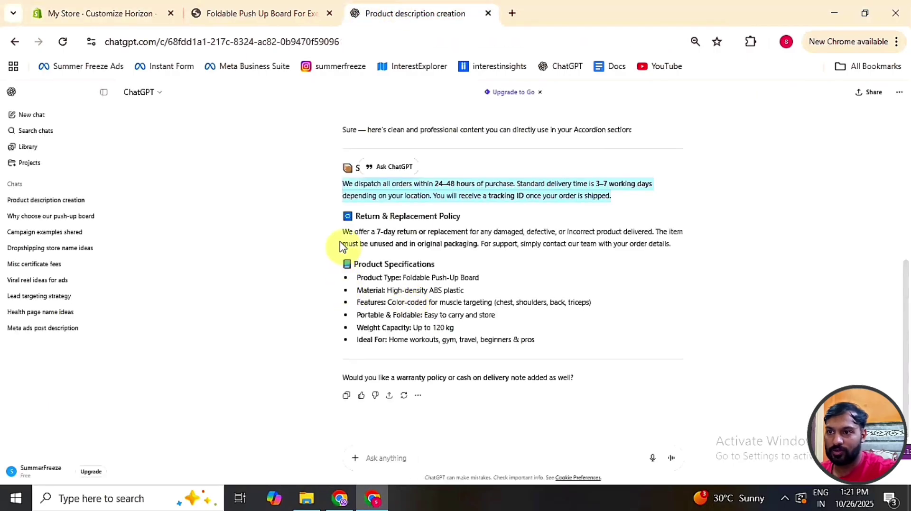
pyautogui.moveTo(342, 231); pyautogui.dragTo(673, 245)
pyautogui.hotkey('ctrl', 'c')
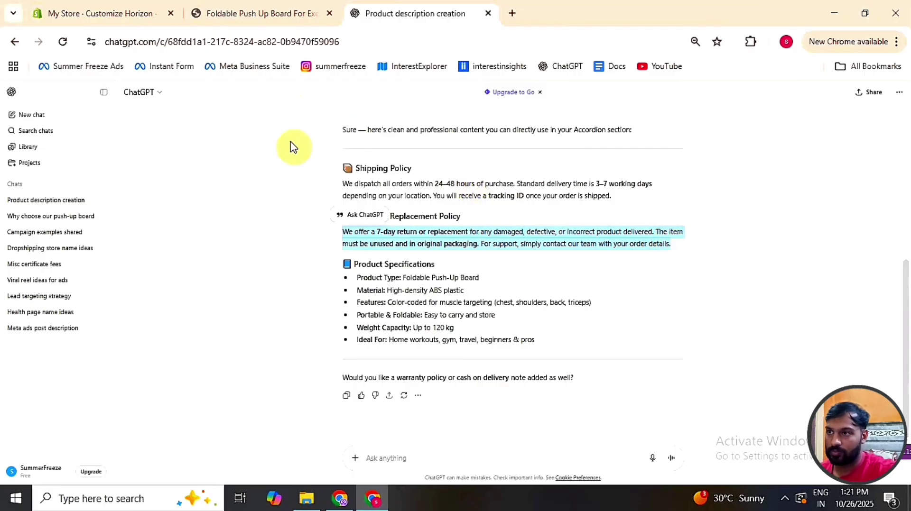
# Step: Switch back to the Shopify theme editor and replace the Shipping row's text with the copied return paragraph, without surrounding blank lines
pyautogui.click(145, 11)
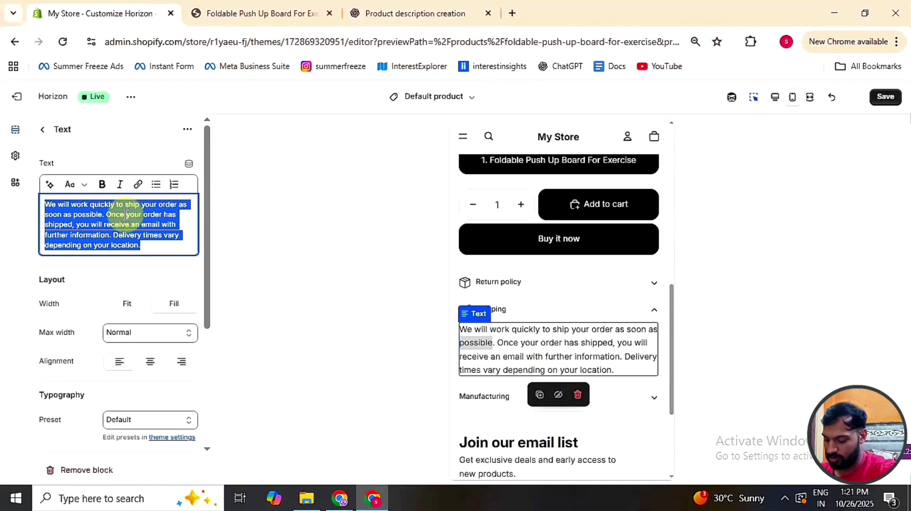
pyautogui.hotkey('ctrl', 'v')
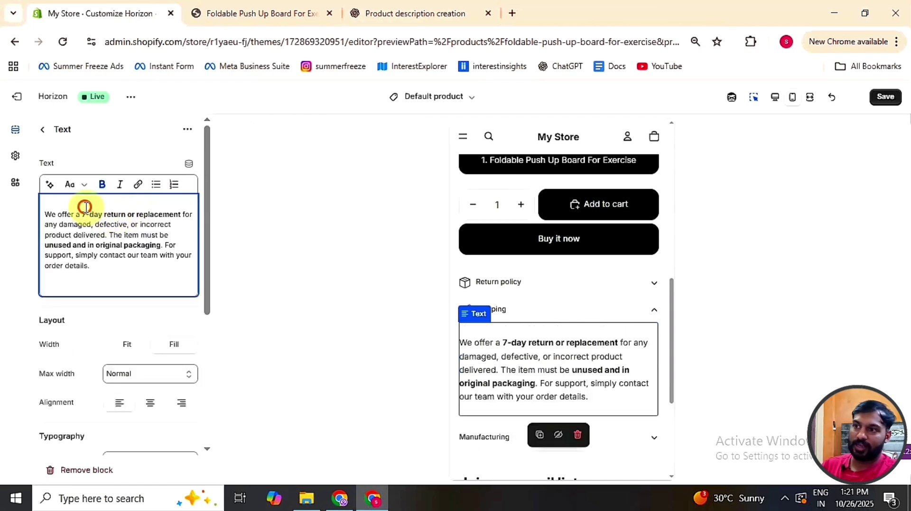
pyautogui.press('Delete')
pyautogui.click(76, 270)
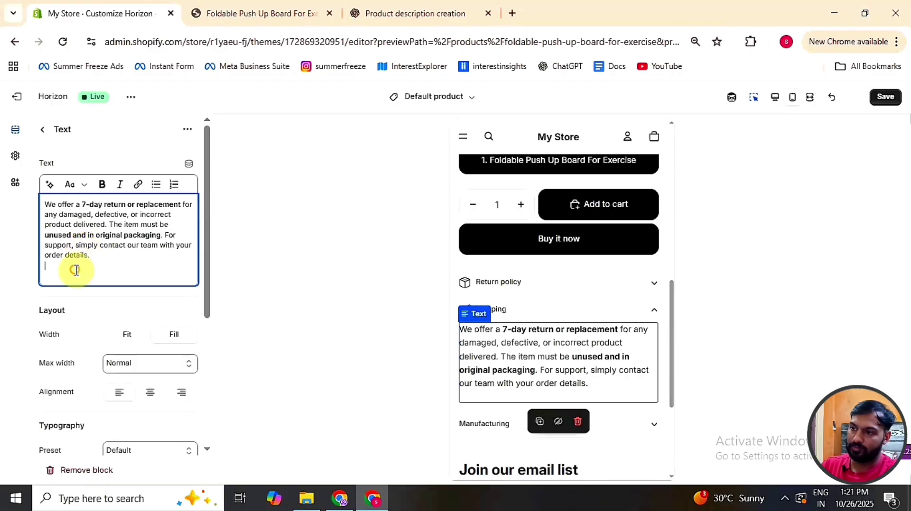
pyautogui.press('BackSpace')
pyautogui.press('BackSpace')
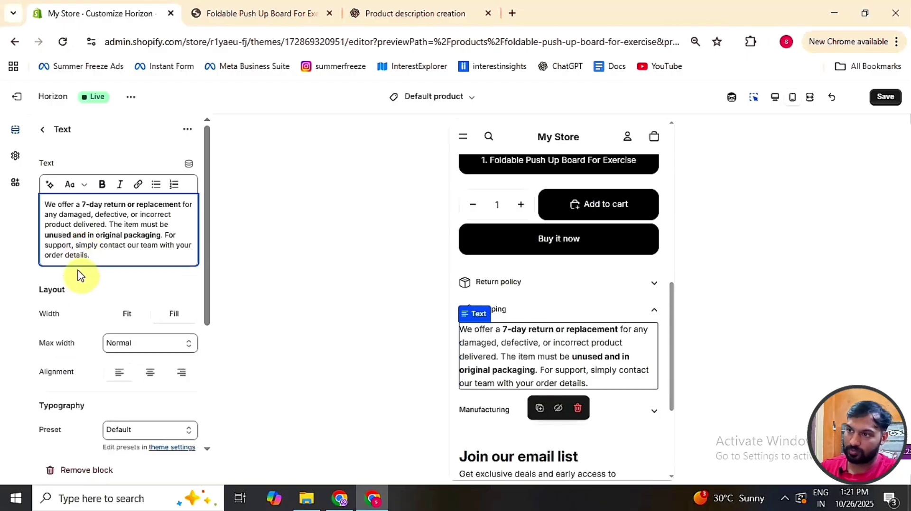
# Step: Format the whole return paragraph as Heading 6 and expand the Shipping row in the preview to check it
pyautogui.hotkey('ctrl', 'a')
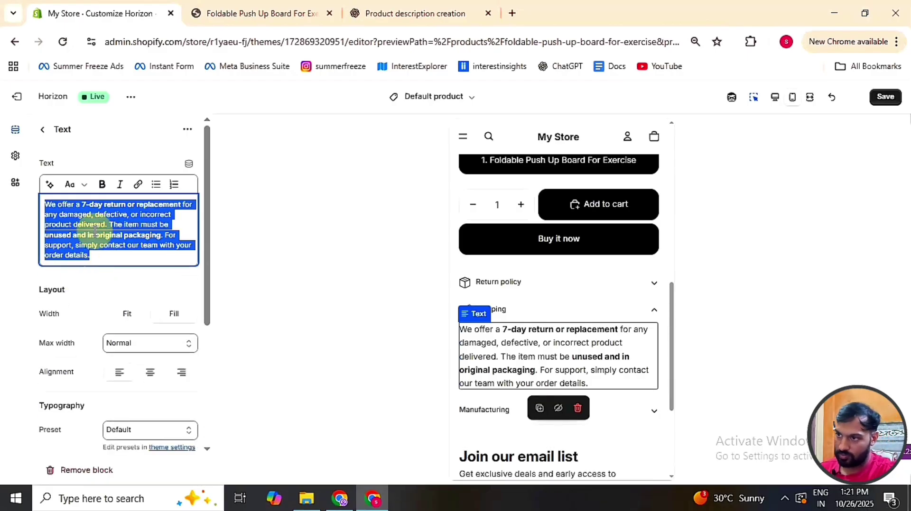
pyautogui.click(85, 185)
pyautogui.click(77, 387)
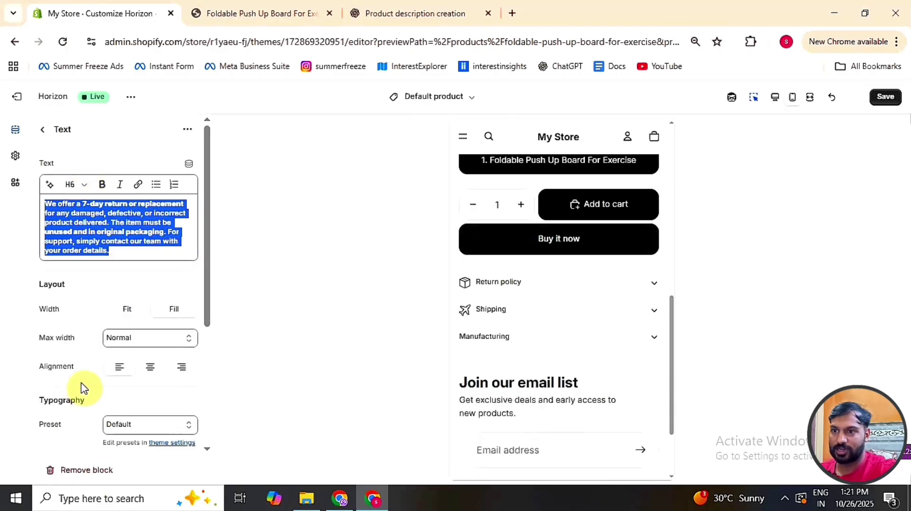
pyautogui.click(655, 315)
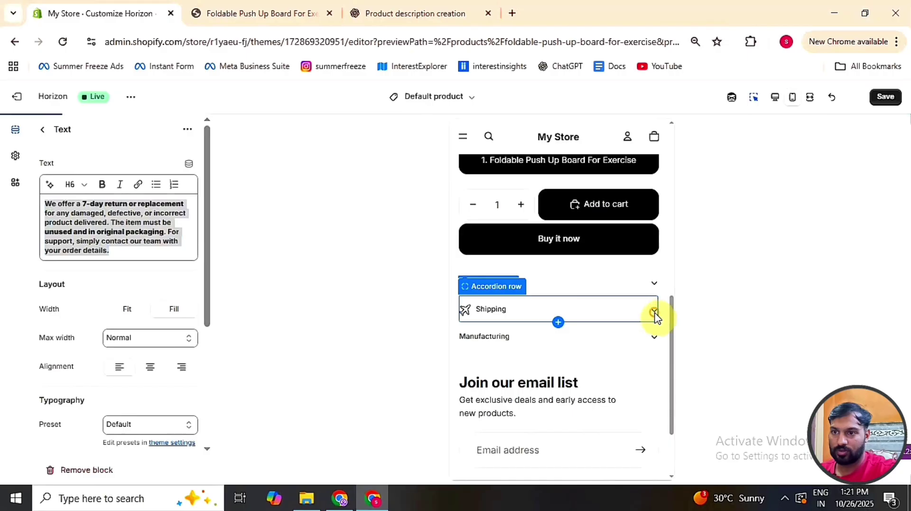
pyautogui.click(655, 317)
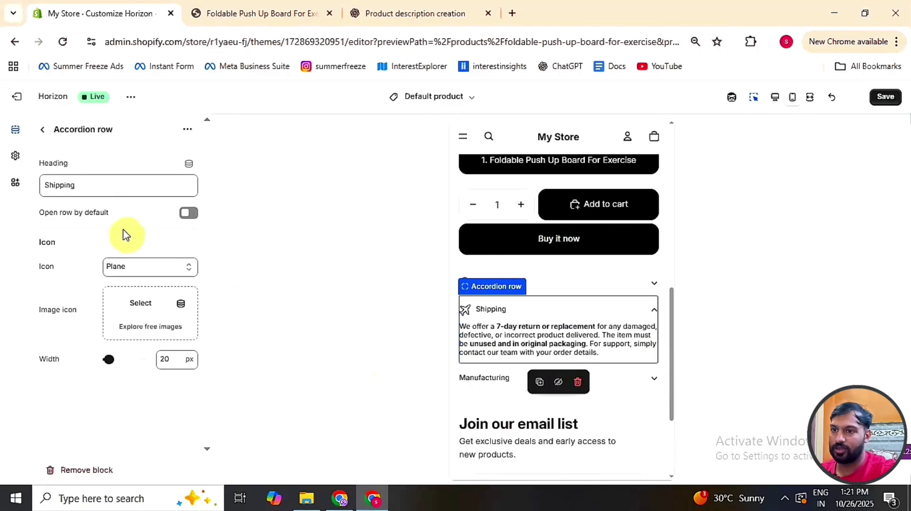
# Step: Rename the Manufacturing accordion row to Product Specification and set its icon to Ruler
pyautogui.click(494, 386)
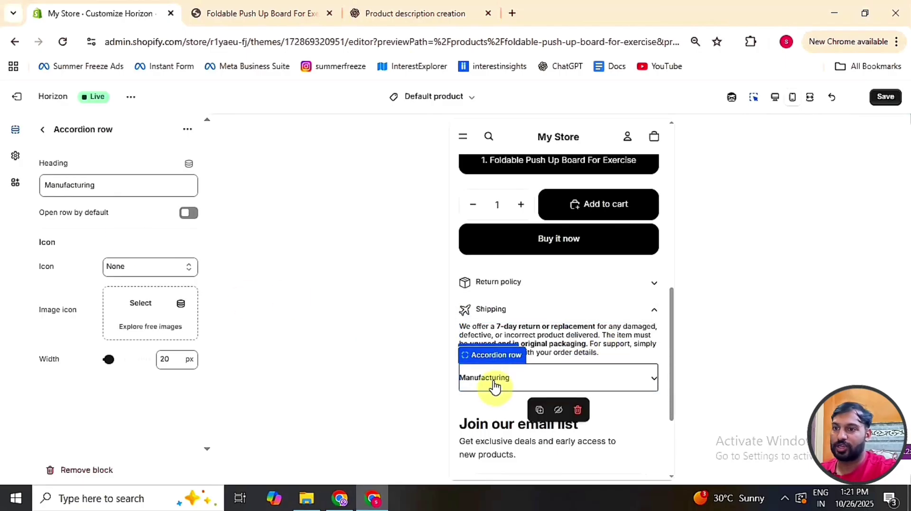
pyautogui.doubleClick(57, 190)
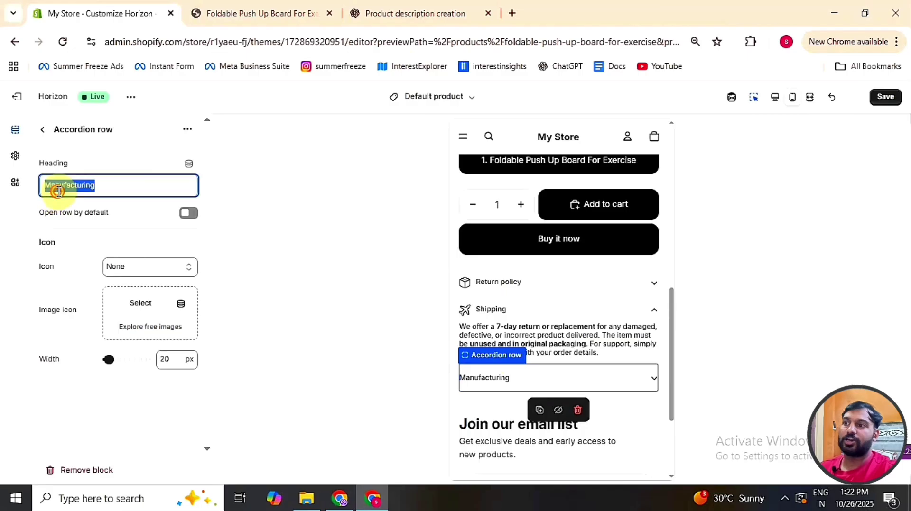
pyautogui.press('BackSpace')
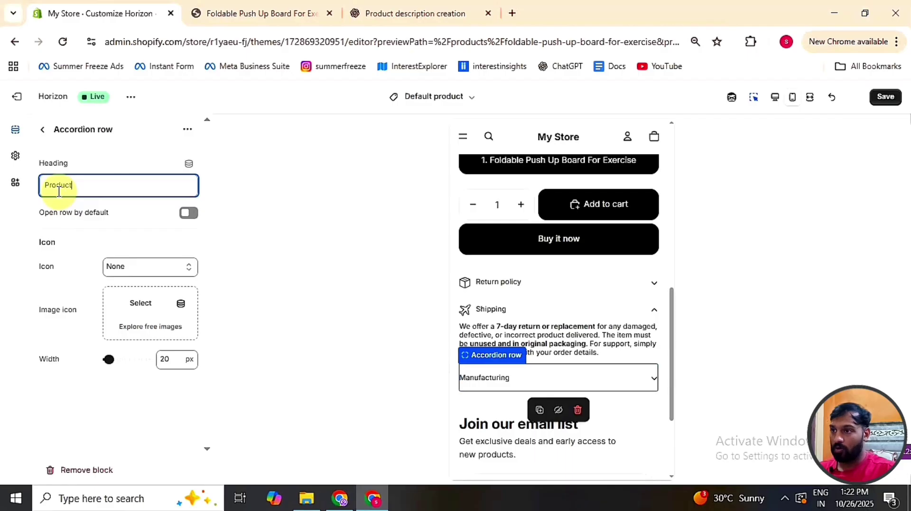
pyautogui.write('Product Specification')
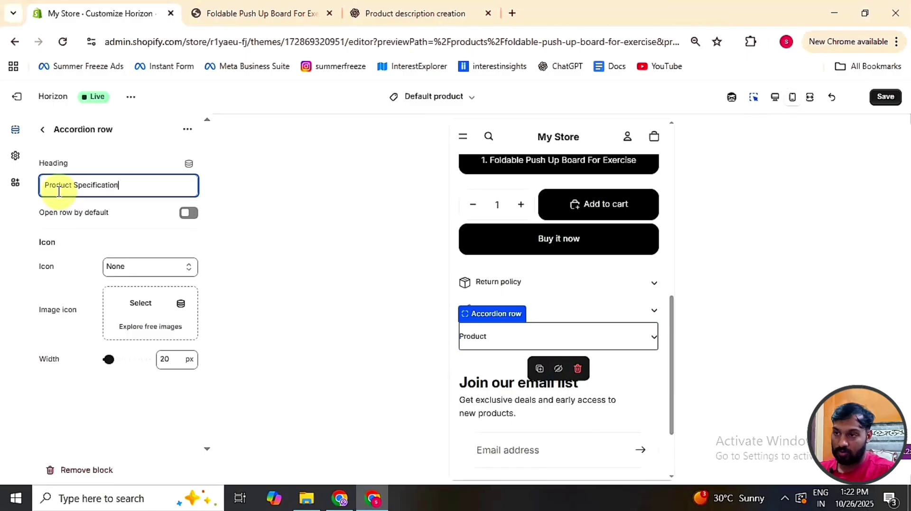
pyautogui.click(124, 266)
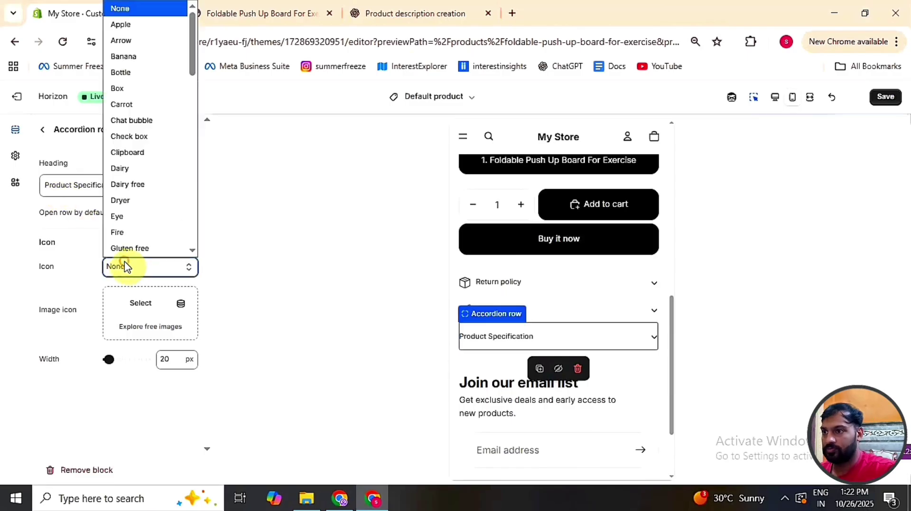
pyautogui.scroll(-15, 131, 197)
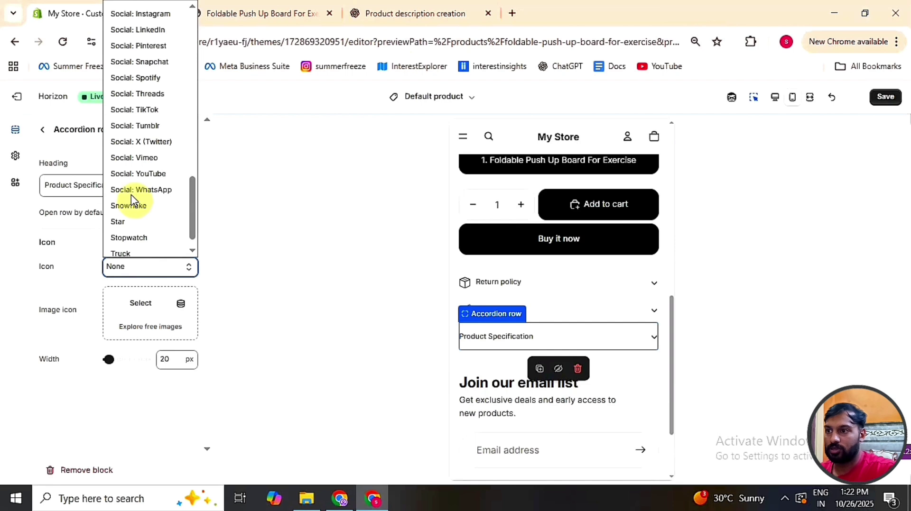
pyautogui.scroll(3, 131, 198)
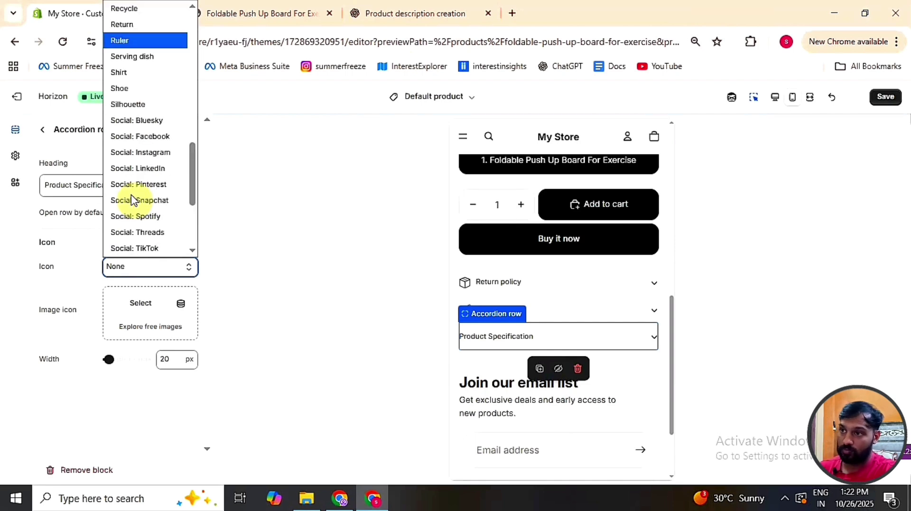
pyautogui.click(121, 41)
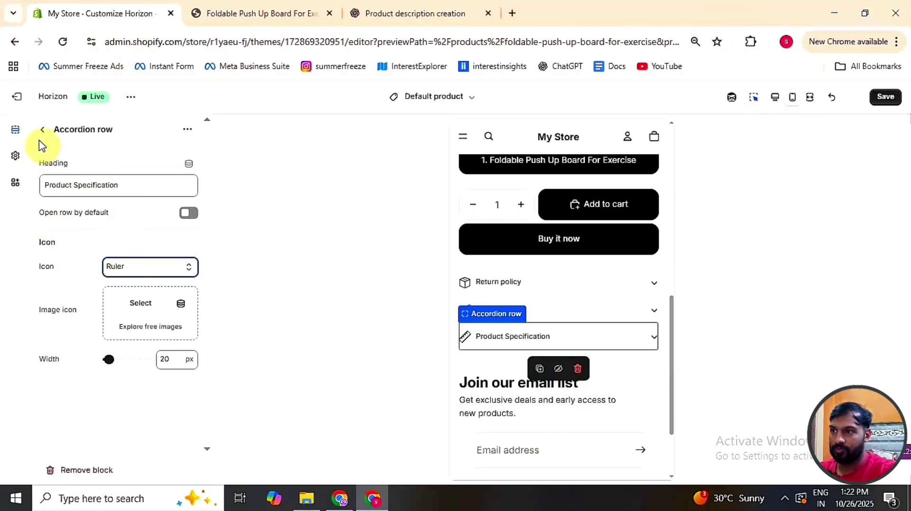
# Step: Open the Product Specification row's text for editing, switch to ChatGPT and copy the product specifications list from Product Type to Ideal For
pyautogui.click(655, 338)
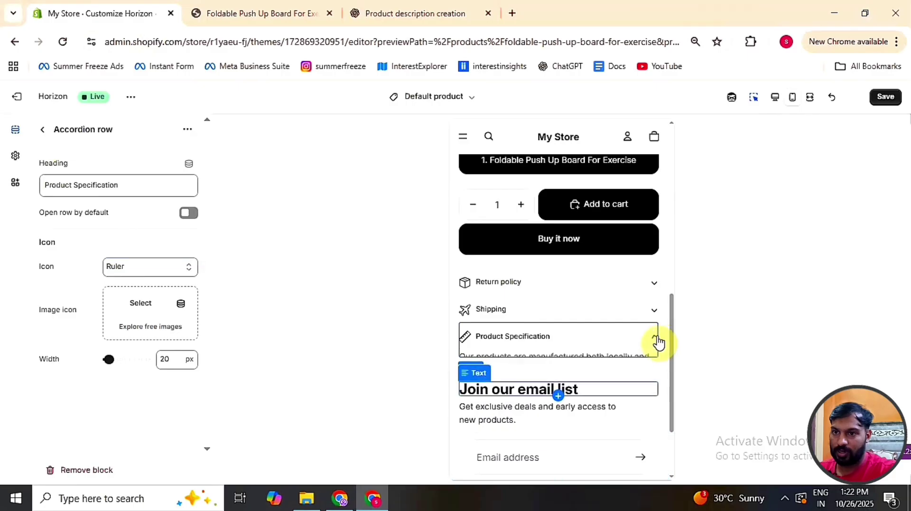
pyautogui.click(579, 384)
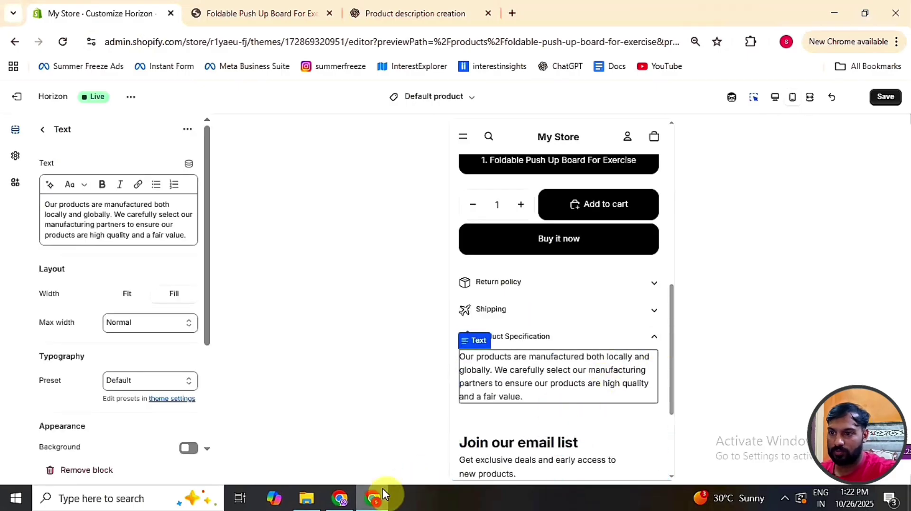
pyautogui.click(352, 502)
pyautogui.click(347, 502)
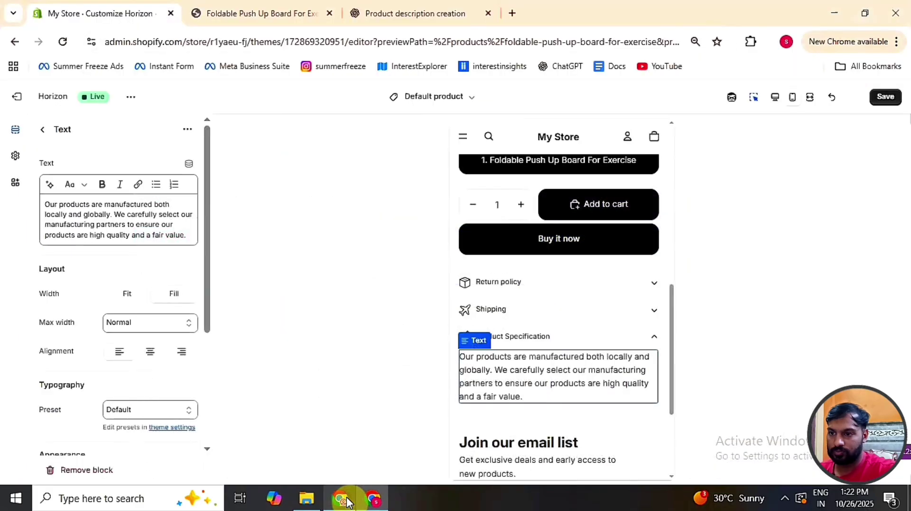
pyautogui.moveTo(374, 502)
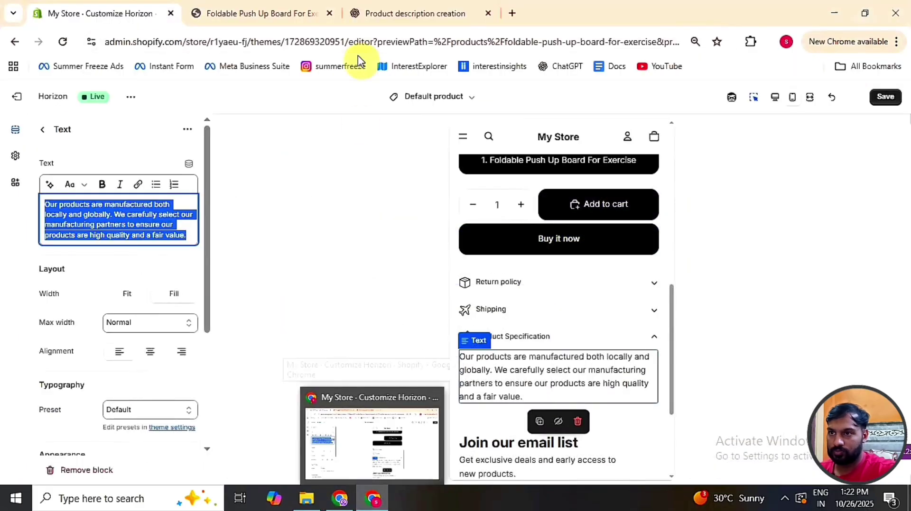
pyautogui.click(365, 14)
pyautogui.moveTo(338, 284); pyautogui.dragTo(542, 345)
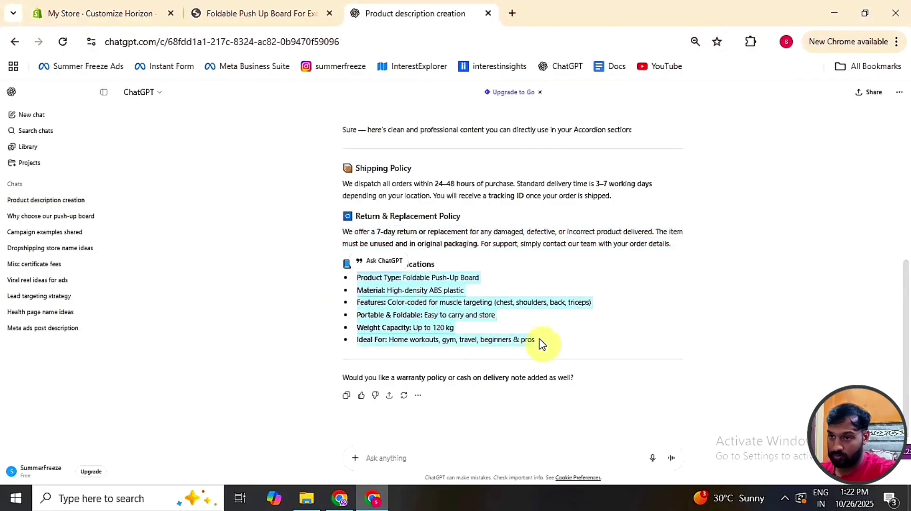
# Step: Back in the Shopify theme editor, replace the Product Specification row's text with the copied list and format all of it as Heading 6
pyautogui.click(60, 13)
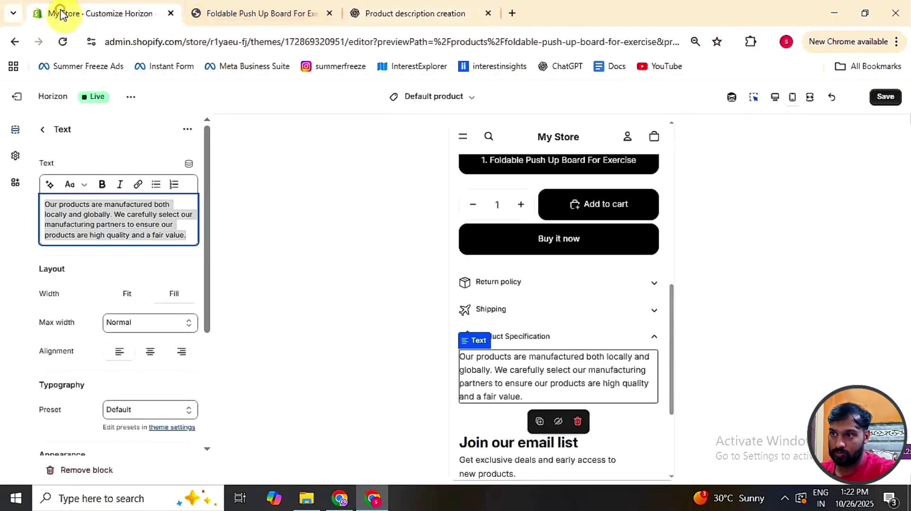
pyautogui.tripleClick(75, 235)
pyautogui.hotkey('ctrl', 'v')
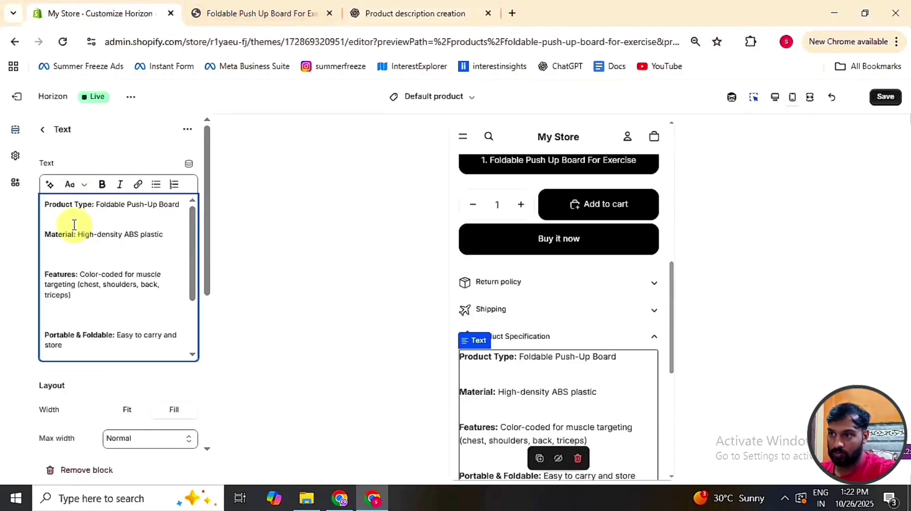
pyautogui.hotkey('ctrl', 'a')
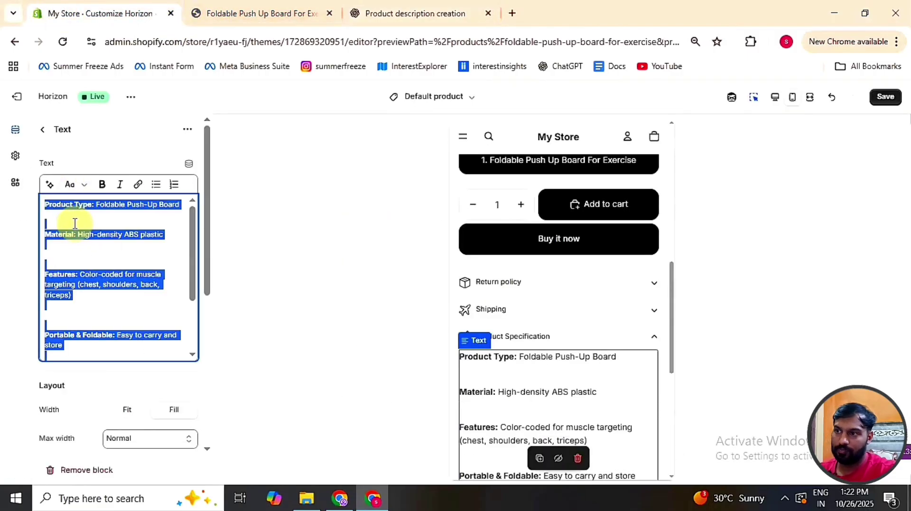
pyautogui.click(79, 185)
pyautogui.click(81, 391)
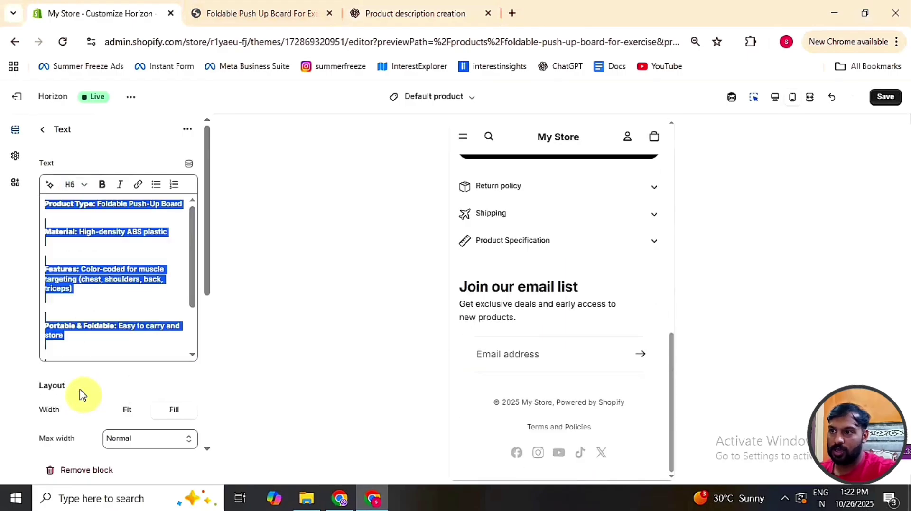
# Step: Format the Product Type line of the specification text as a bulleted list item
pyautogui.click(85, 225)
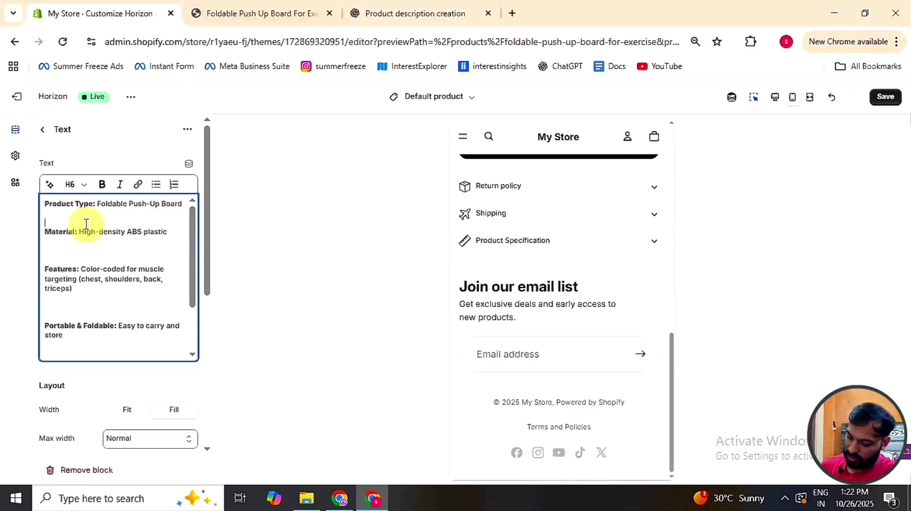
pyautogui.hotkey('ctrl', 'a')
pyautogui.click(86, 225)
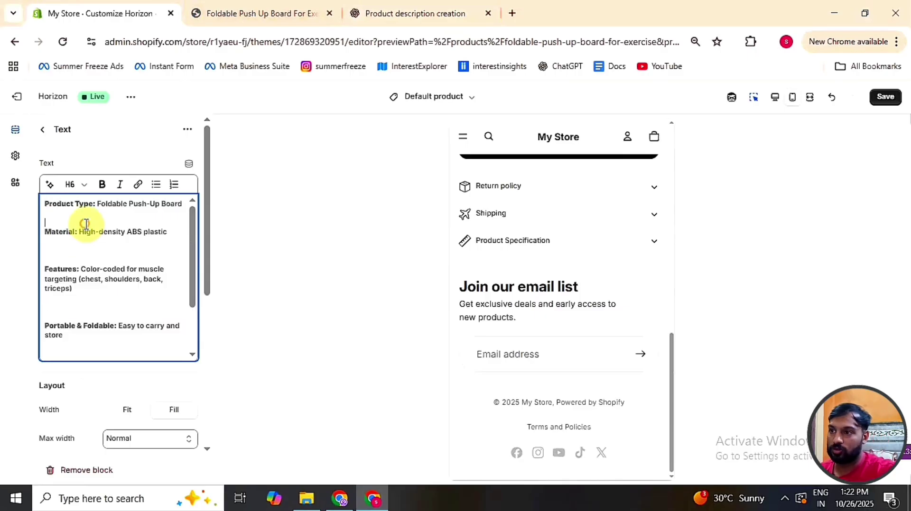
pyautogui.click(45, 205)
pyautogui.moveTo(45, 206); pyautogui.dragTo(180, 204)
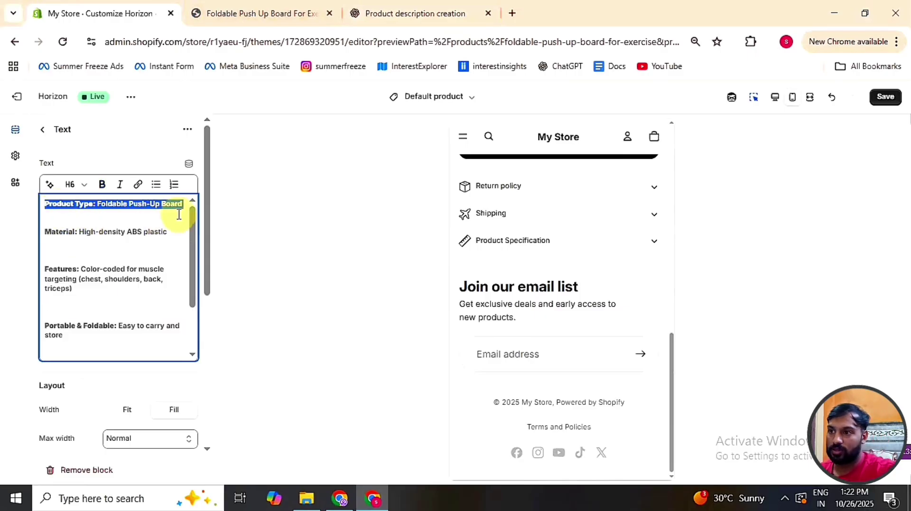
pyautogui.click(155, 185)
pyautogui.click(94, 222)
pyautogui.click(91, 218)
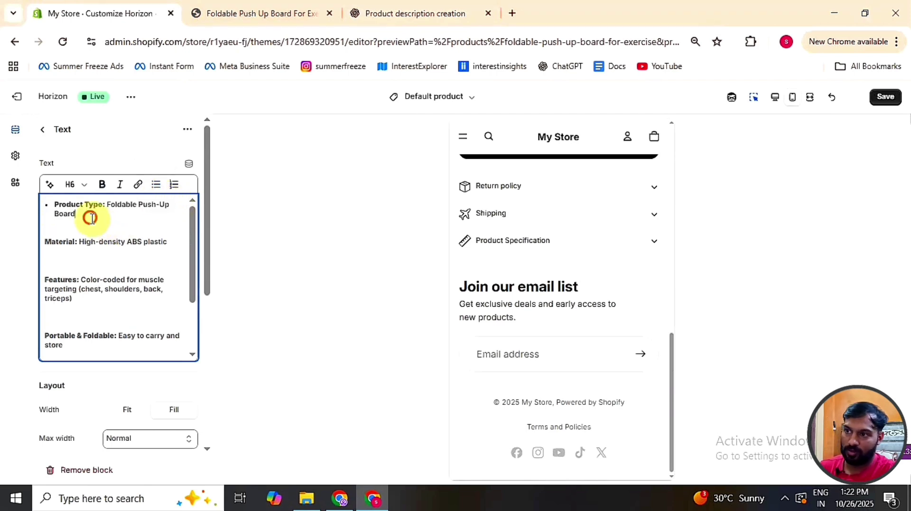
# Step: Remove the blank lines above Material and make it the second bullet of the specification list
pyautogui.press('Return')
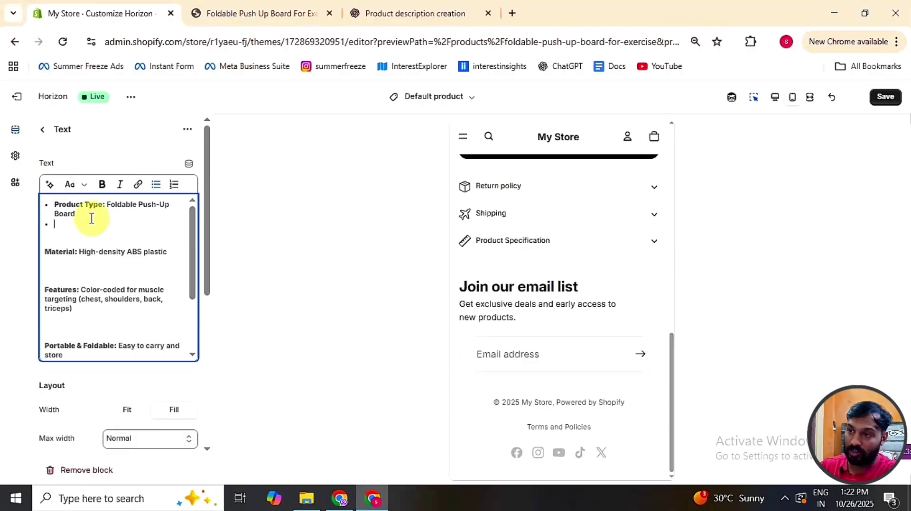
pyautogui.press('BackSpace')
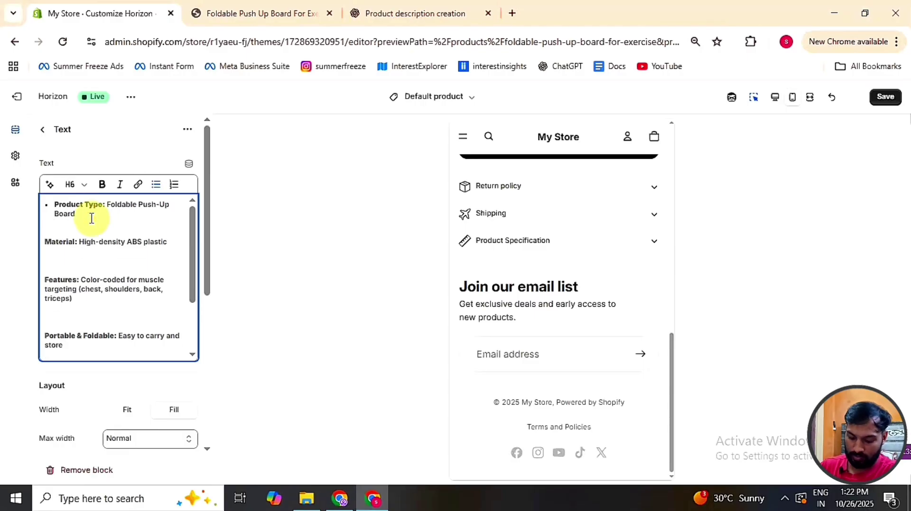
pyautogui.hotkey('ctrl', 'z')
pyautogui.click(48, 254)
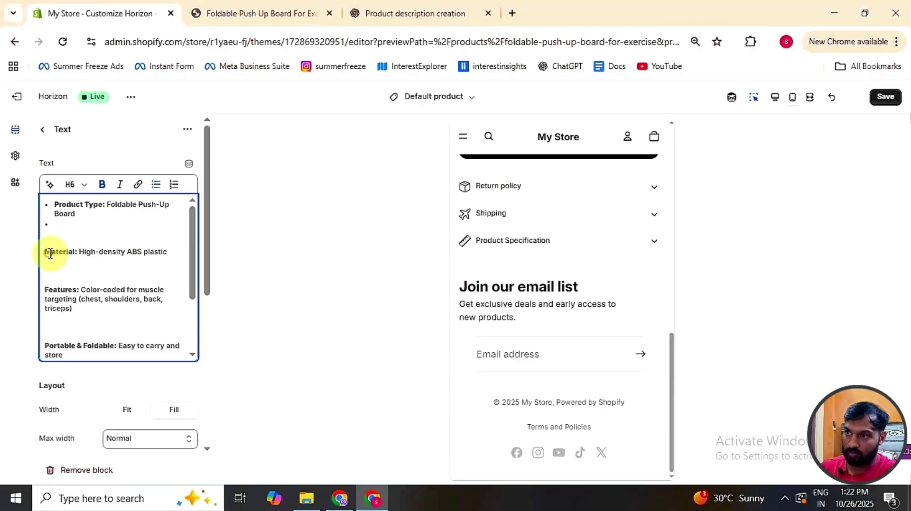
pyautogui.press('BackSpace')
pyautogui.press('BackSpace')
pyautogui.press('BackSpace')
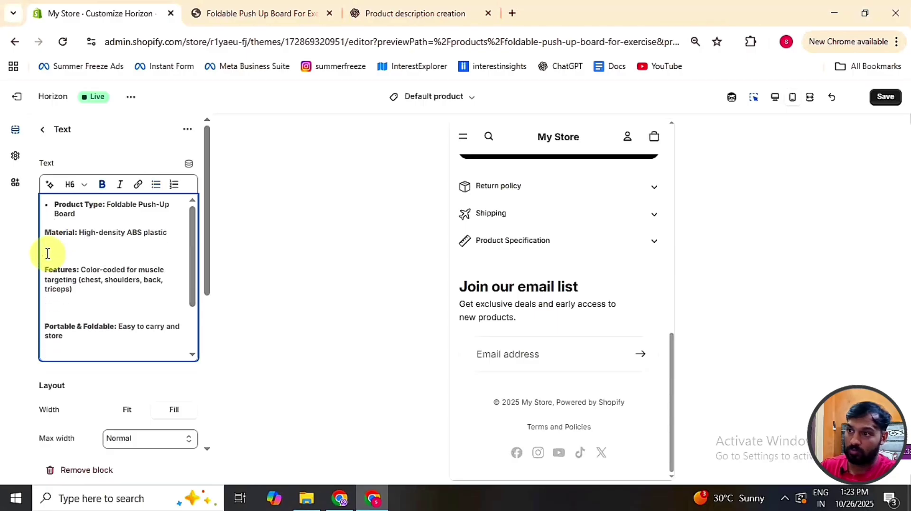
pyautogui.press('Return')
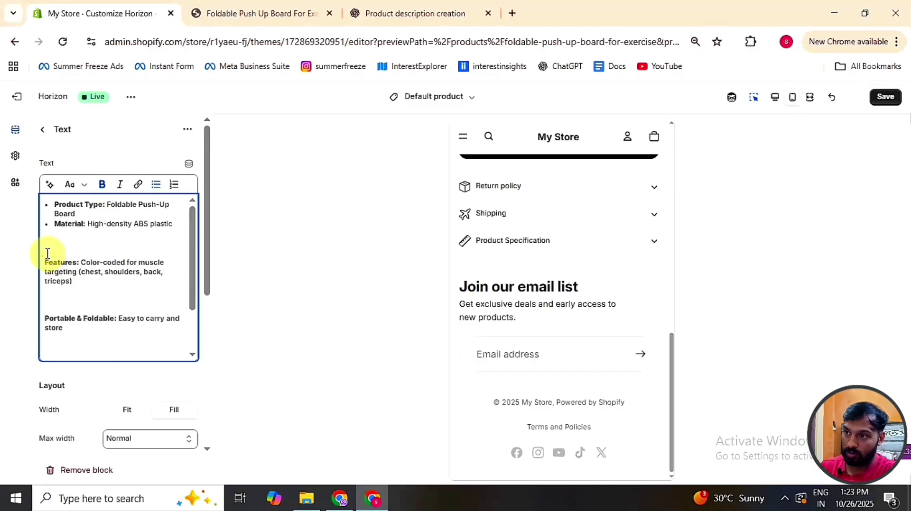
# Step: Pull the Features line up into the specification list as its own bullet, removing the blank lines above it
pyautogui.click(48, 254)
pyautogui.click(45, 262)
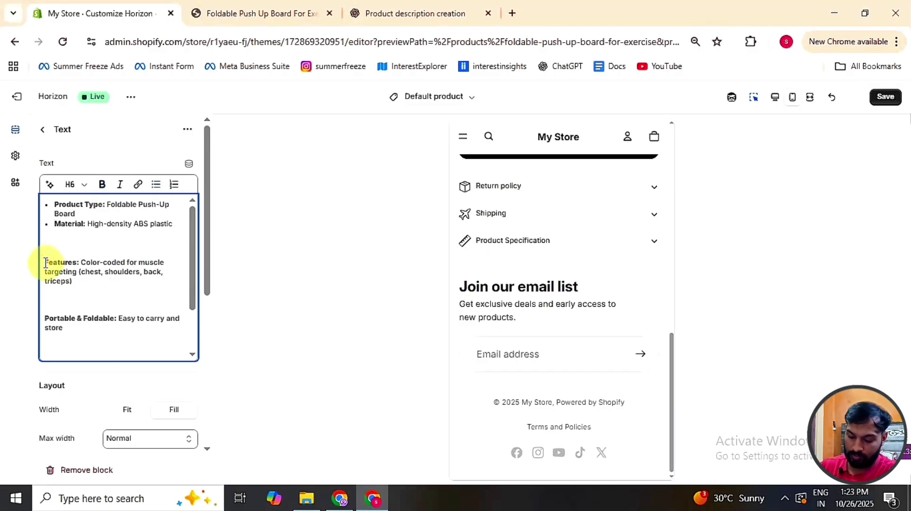
pyautogui.press('BackSpace')
pyautogui.press('BackSpace')
pyautogui.press('BackSpace')
pyautogui.press('Return')
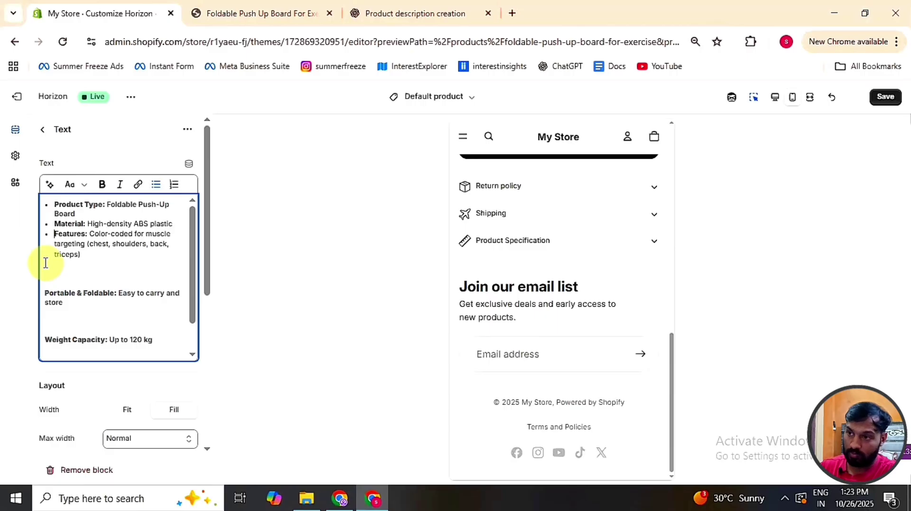
# Step: Turn the Portable & Foldable line into a separate bullet directly below Features, without blank lines between them
pyautogui.click(47, 295)
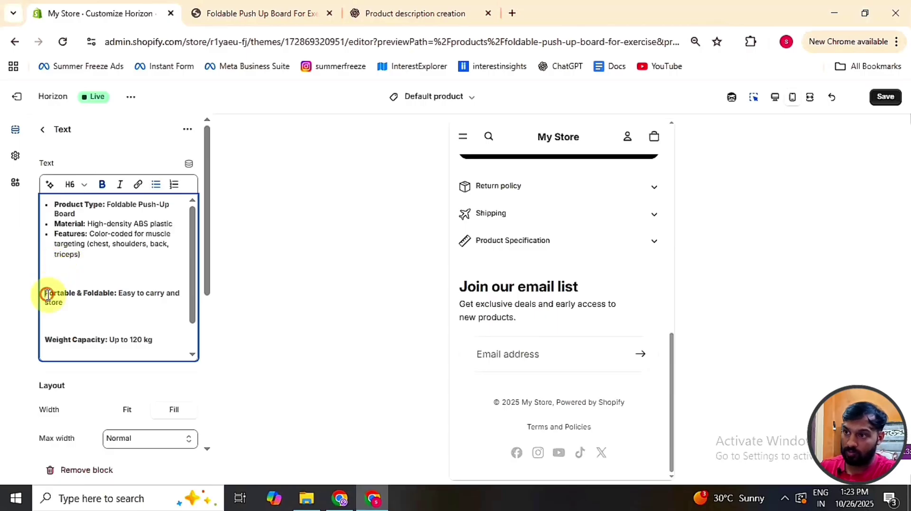
pyautogui.press('BackSpace')
pyautogui.press('BackSpace')
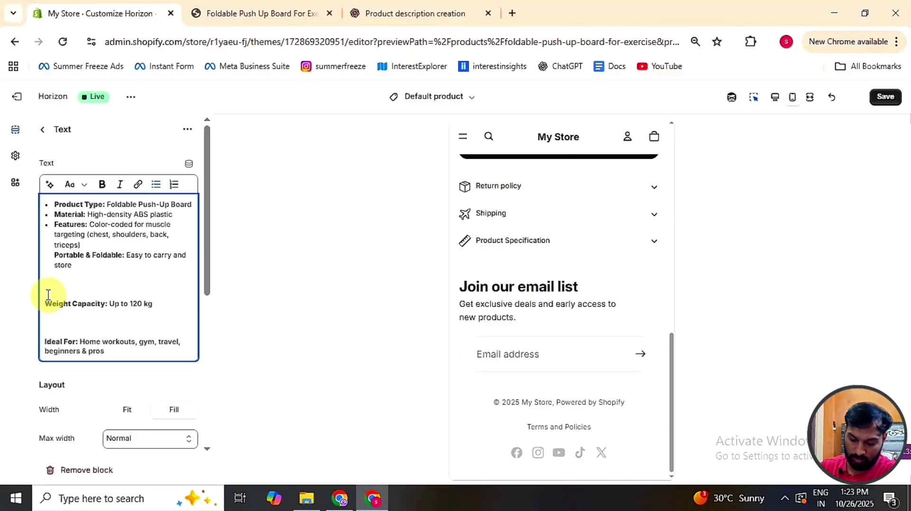
pyautogui.press('BackSpace')
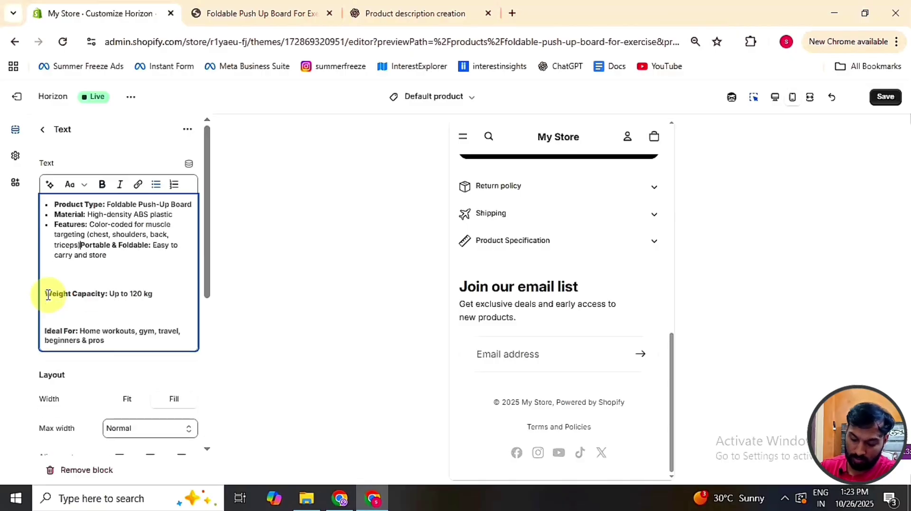
pyautogui.press('Return')
# Step: Close the gap above Weight Capacity and make that line a separate bullet below Portable & Foldable
pyautogui.click(48, 308)
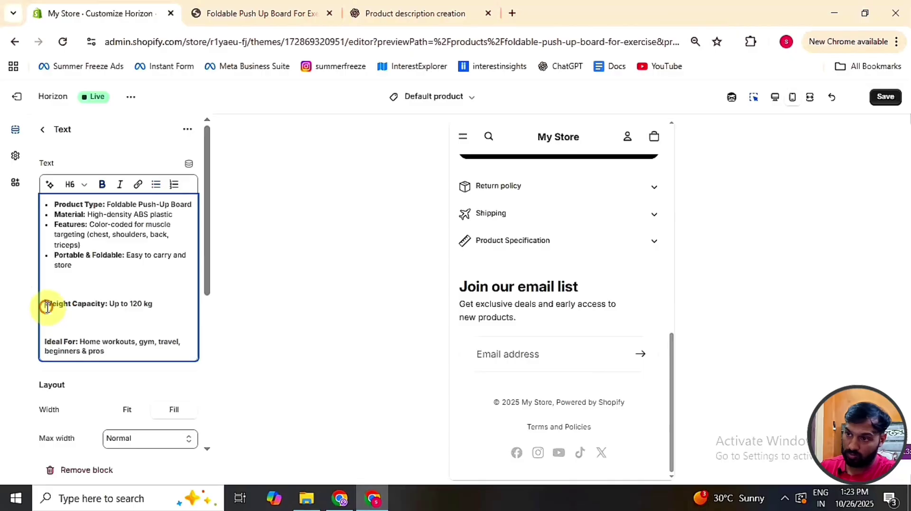
pyautogui.press('BackSpace')
pyautogui.press('BackSpace')
pyautogui.press('BackSpace')
pyautogui.press('BackSpace')
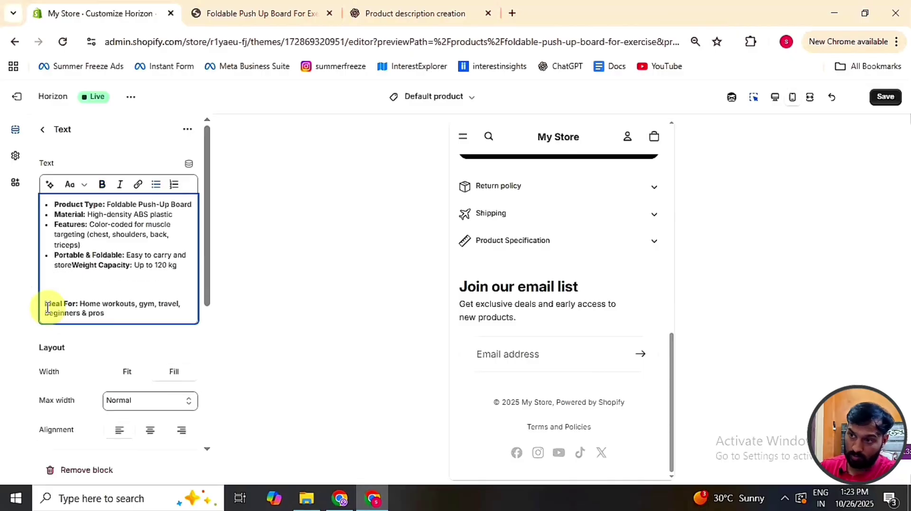
pyautogui.press('Return')
# Step: Make the Ideal For line the last bullet of the specification list, removing the blank lines above it
pyautogui.click(47, 315)
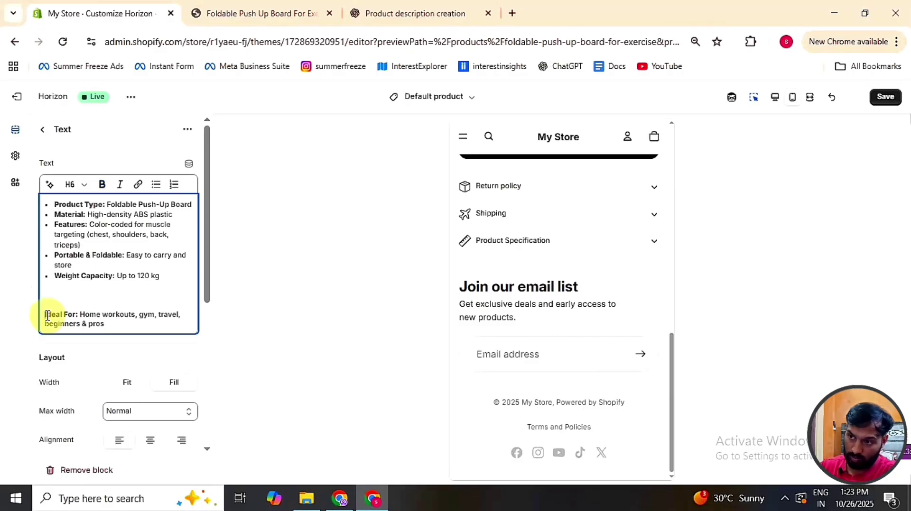
pyautogui.press('BackSpace')
pyautogui.press('BackSpace')
pyautogui.press('BackSpace')
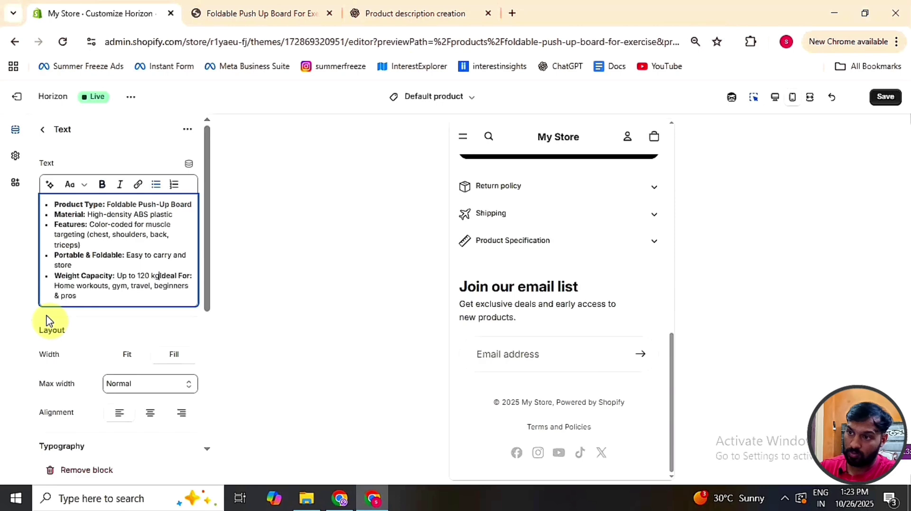
pyautogui.press('Return')
# Step: Expand the Product Specification row in the preview to check the bulleted list
pyautogui.scroll(-3, 49, 292)
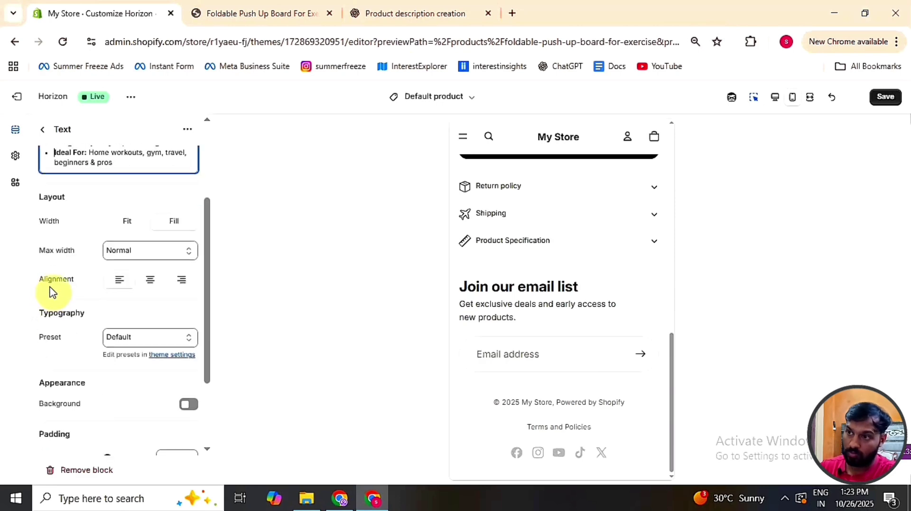
pyautogui.scroll(1, 55, 286)
pyautogui.click(244, 239)
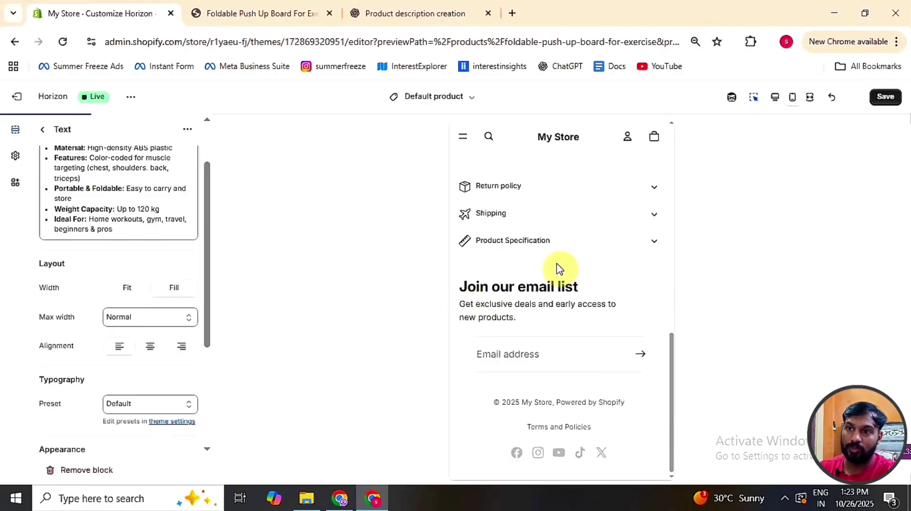
pyautogui.click(624, 248)
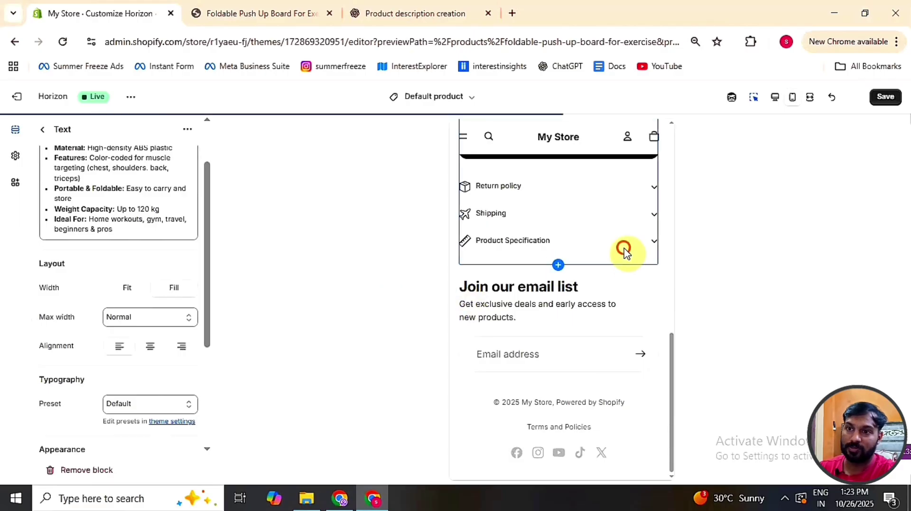
pyautogui.click(654, 249)
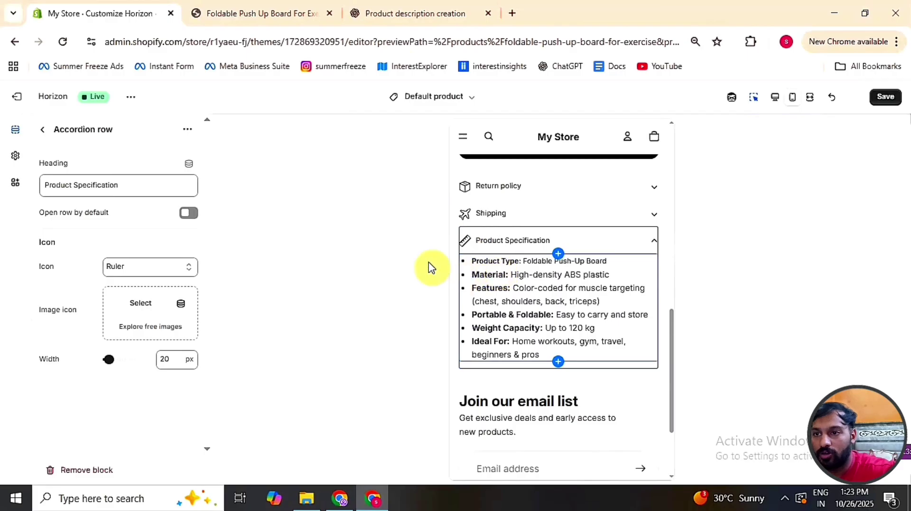
# Step: Move the Product Specification accordion row above Return policy and review the product page in the preview
pyautogui.click(42, 130)
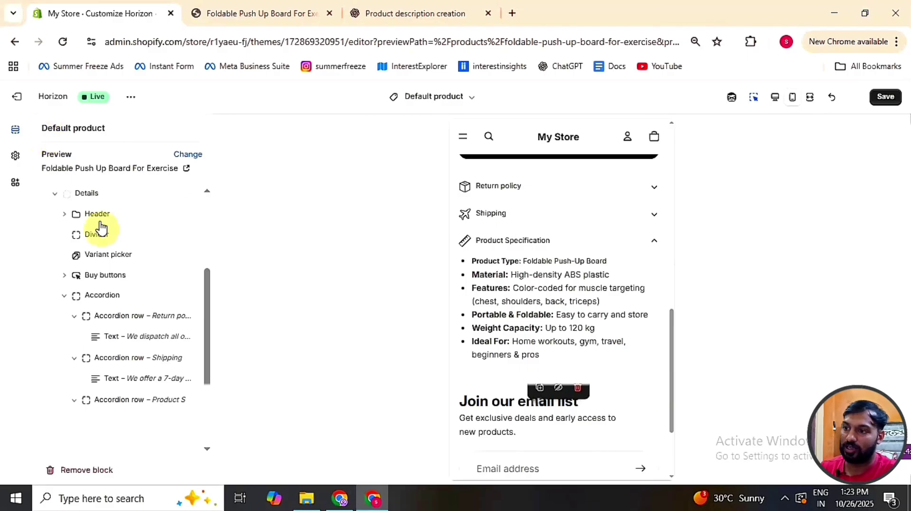
pyautogui.moveTo(86, 407); pyautogui.dragTo(85, 309)
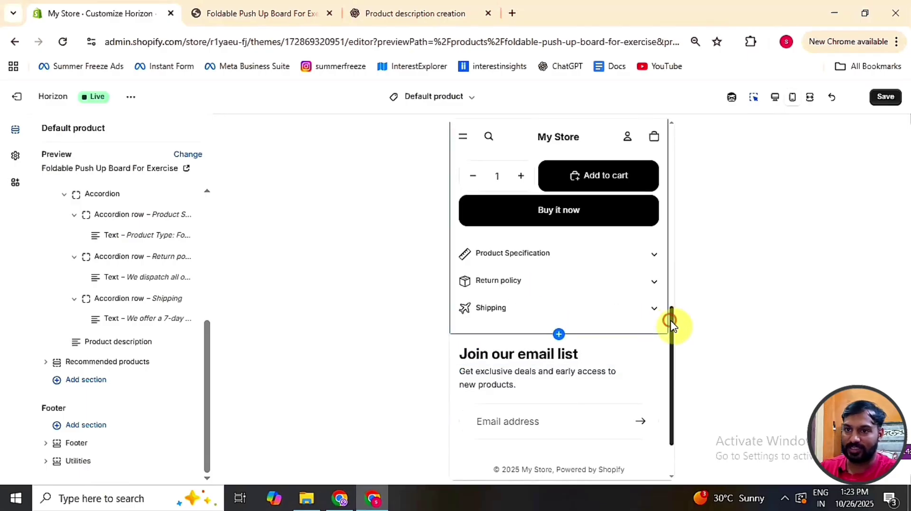
pyautogui.moveTo(671, 321); pyautogui.dragTo(677, 220)
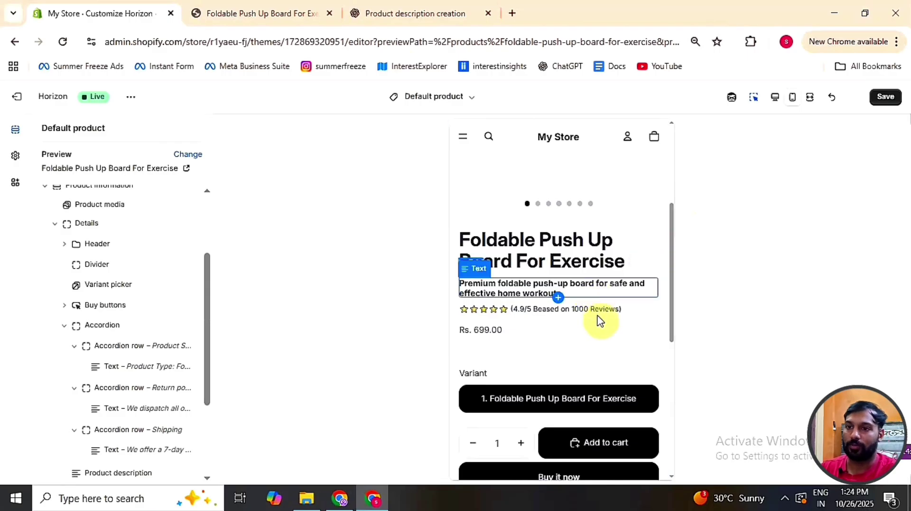
pyautogui.scroll(-5, 598, 323)
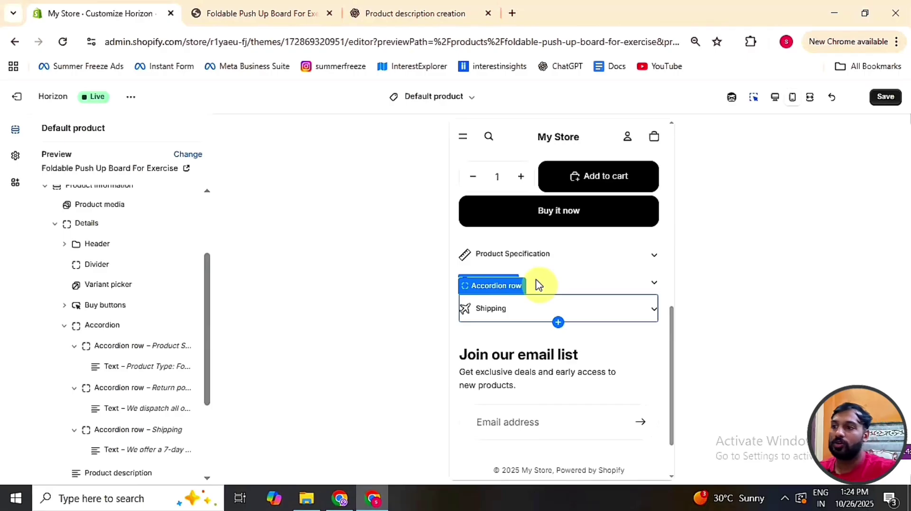
# Step: Collapse the Accordion block and Product information section, and insert a Rich text section between Product information and Recommended products
pyautogui.click(66, 329)
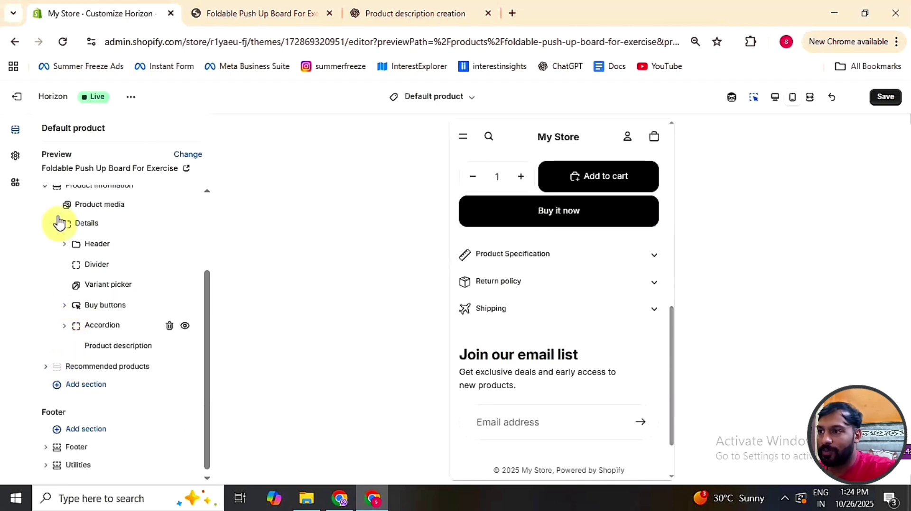
pyautogui.click(46, 188)
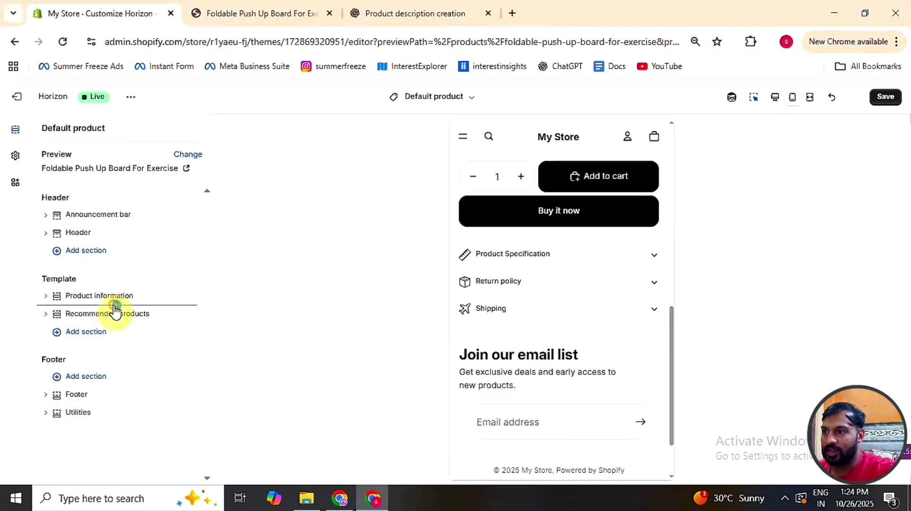
pyautogui.click(116, 305)
pyautogui.scroll(-5, 259, 399)
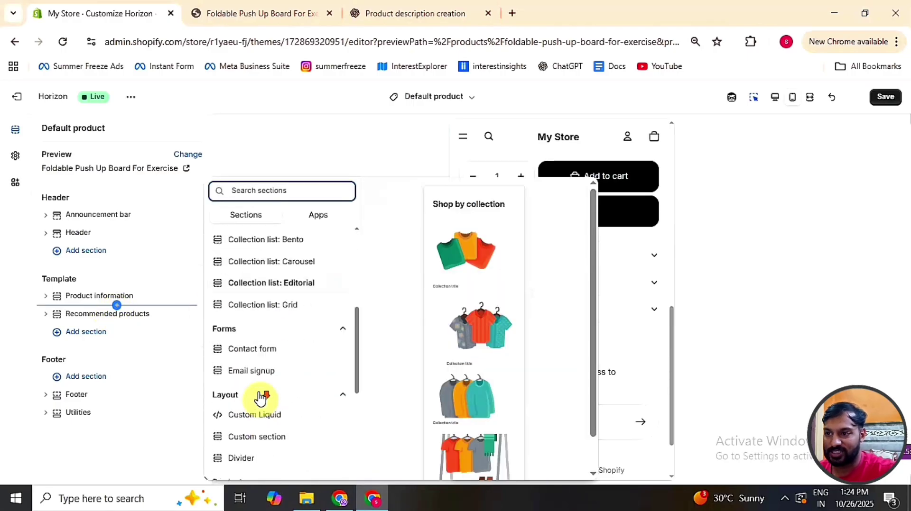
pyautogui.scroll(-7, 260, 402)
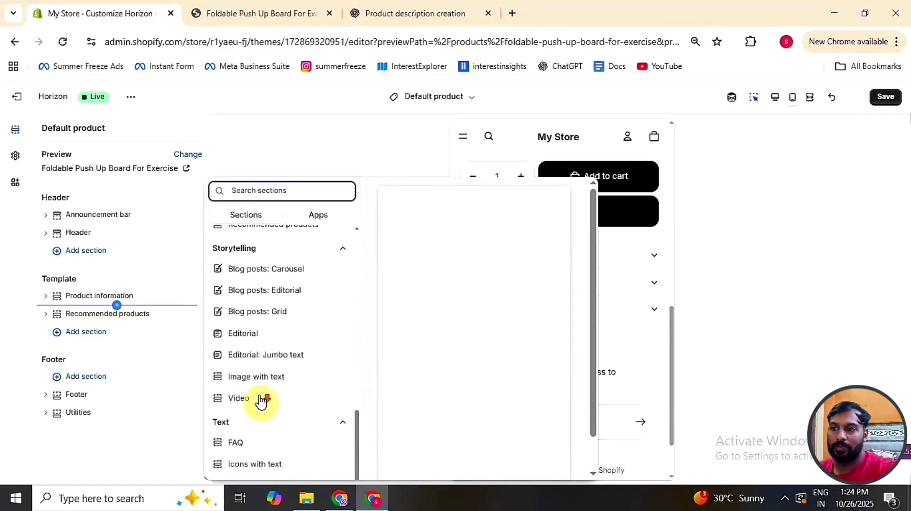
pyautogui.scroll(-1, 260, 402)
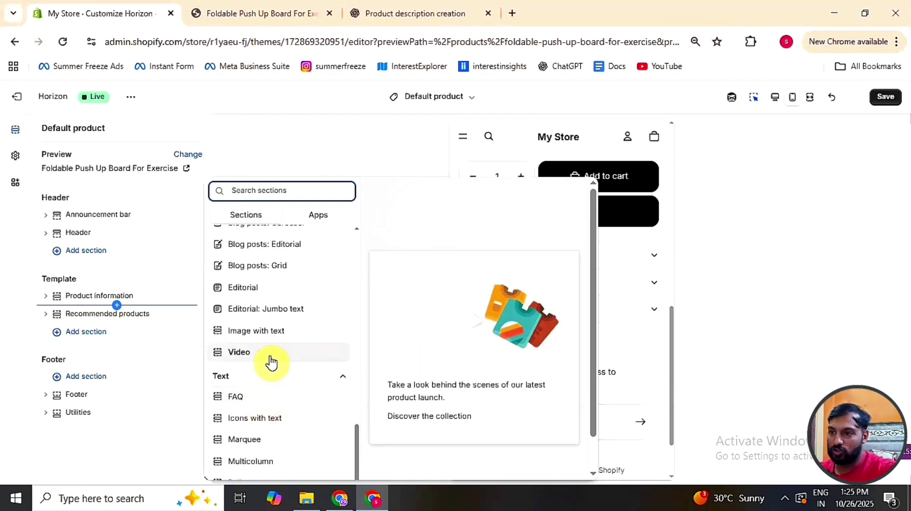
pyautogui.scroll(-1, 272, 400)
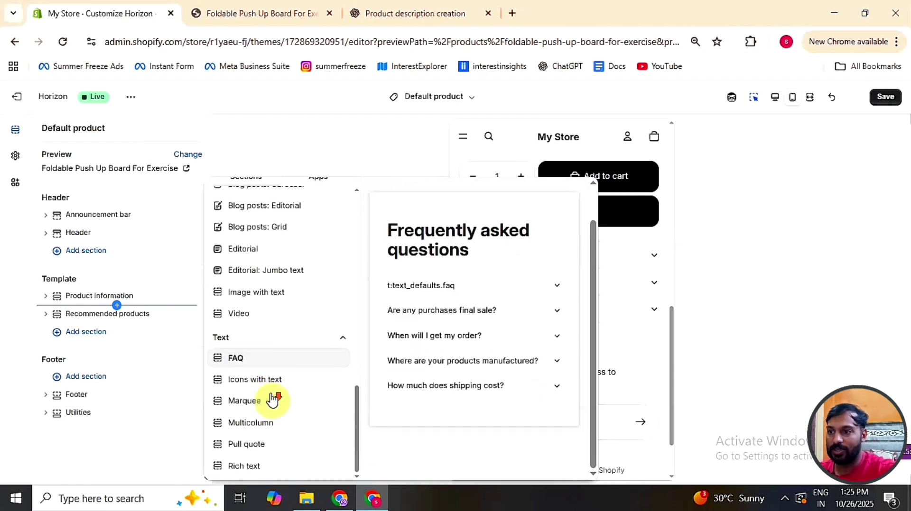
pyautogui.click(258, 468)
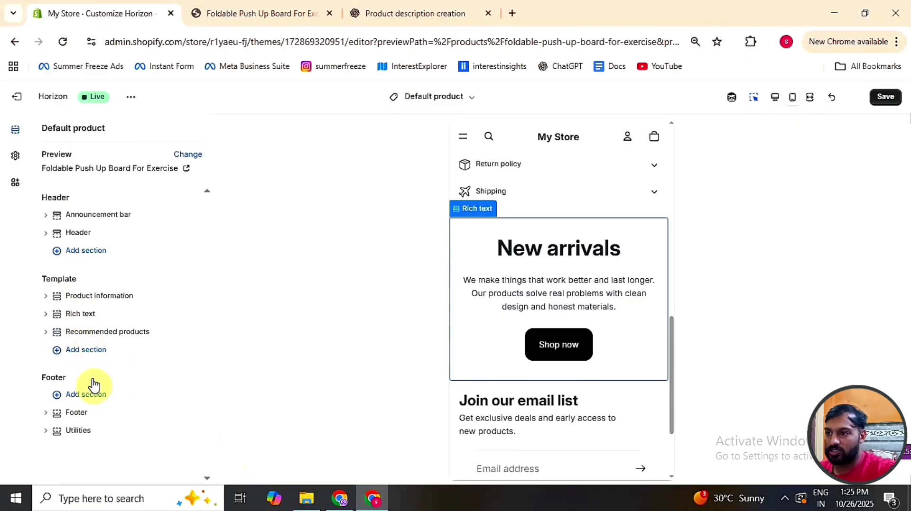
# Step: Set the Rich text section's color scheme to Scheme 4, its top padding to 22 px and its bottom padding to 23 px
pyautogui.click(92, 318)
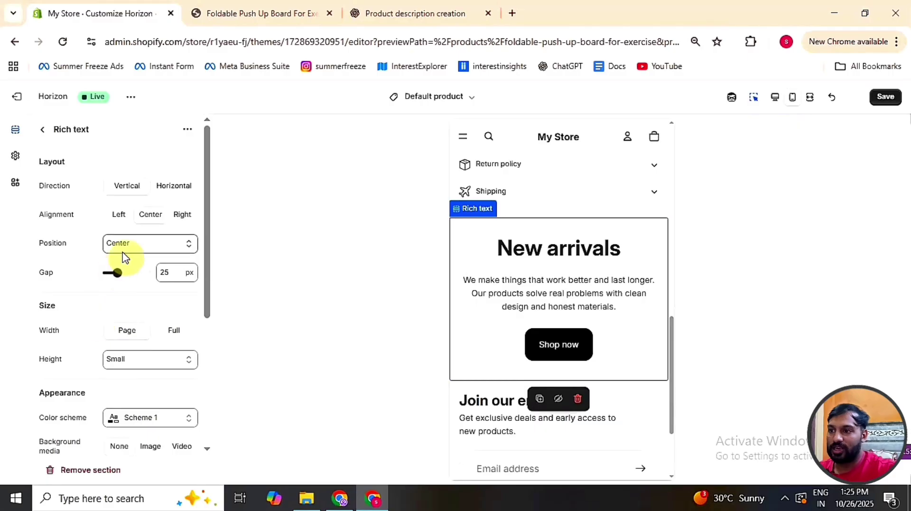
pyautogui.click(129, 417)
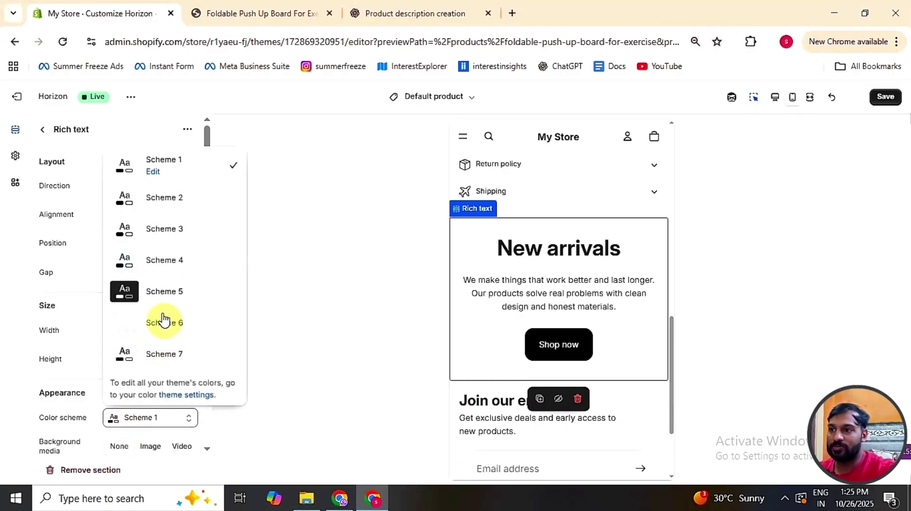
pyautogui.click(161, 274)
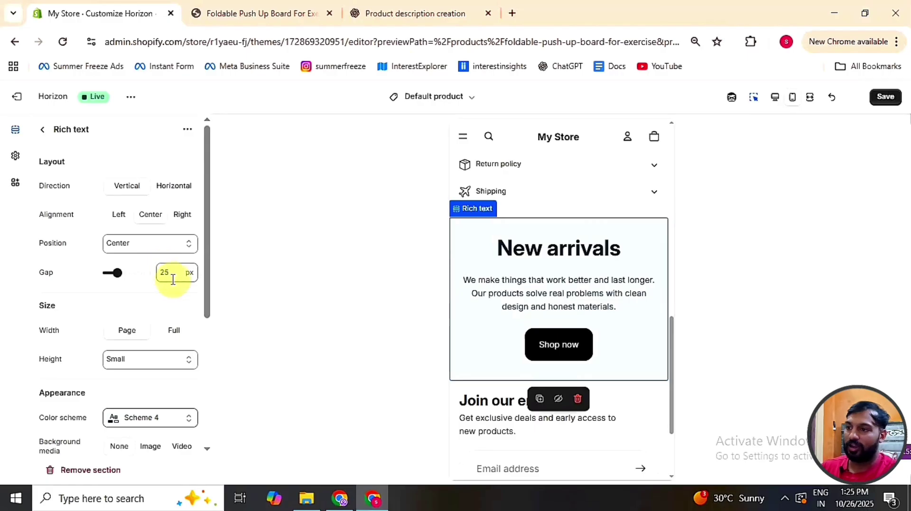
pyautogui.scroll(-5, 162, 349)
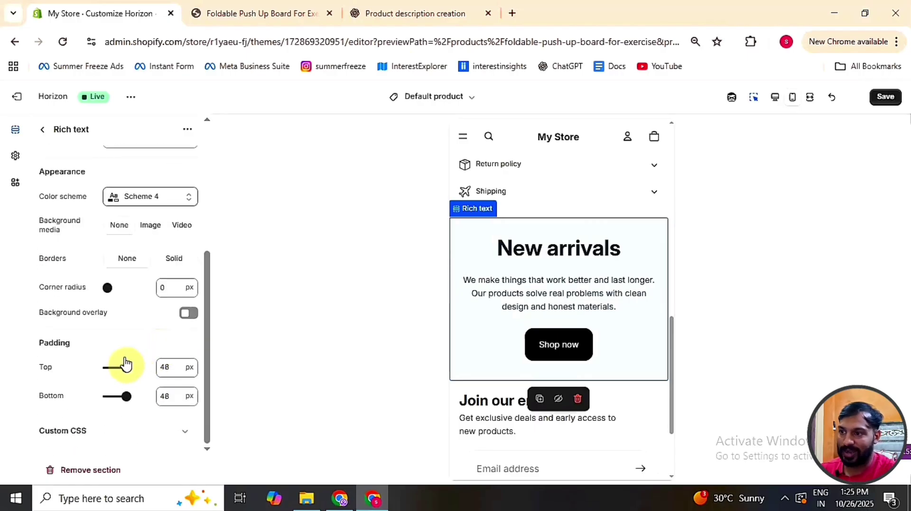
pyautogui.moveTo(124, 366); pyautogui.dragTo(115, 398)
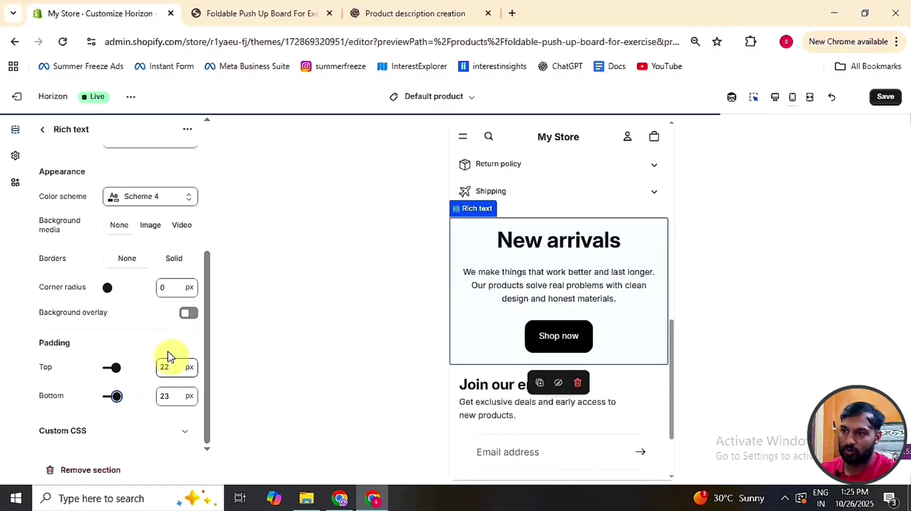
pyautogui.scroll(2, 123, 308)
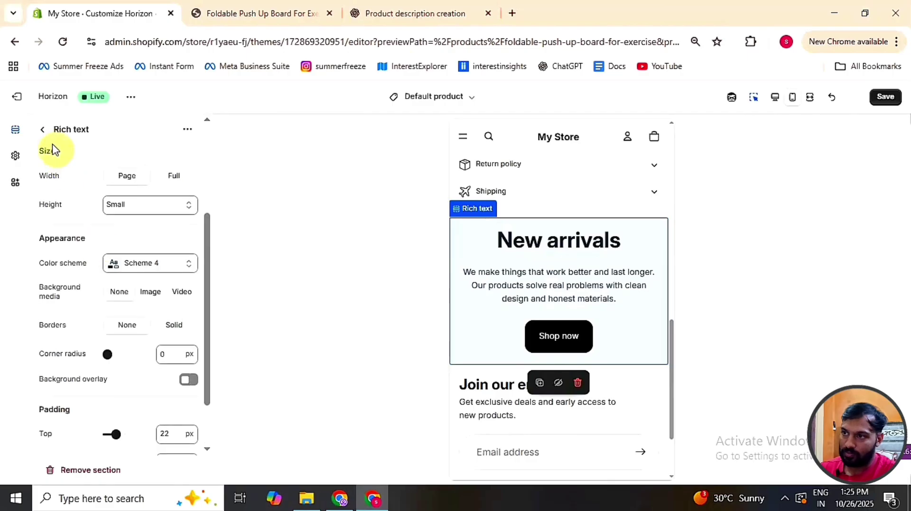
pyautogui.click(41, 129)
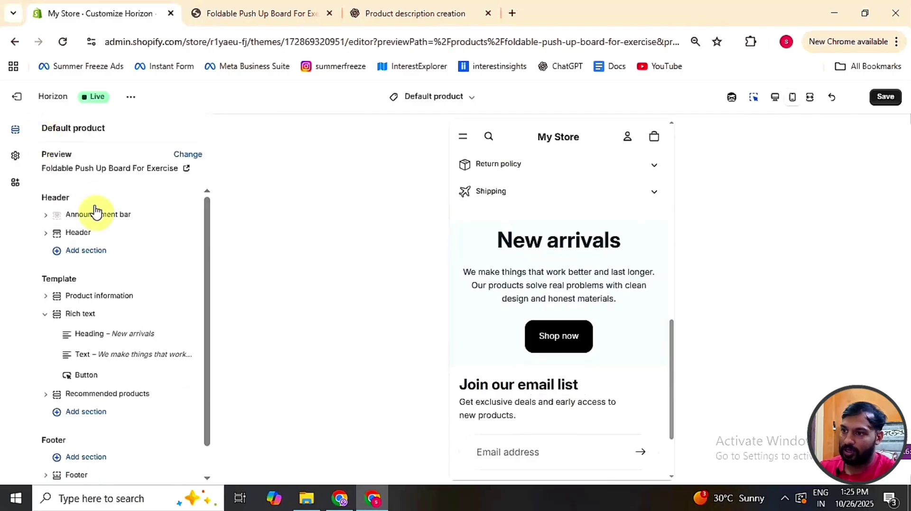
# Step: Open the New arrivals heading block of the Rich text section for editing
pyautogui.click(114, 339)
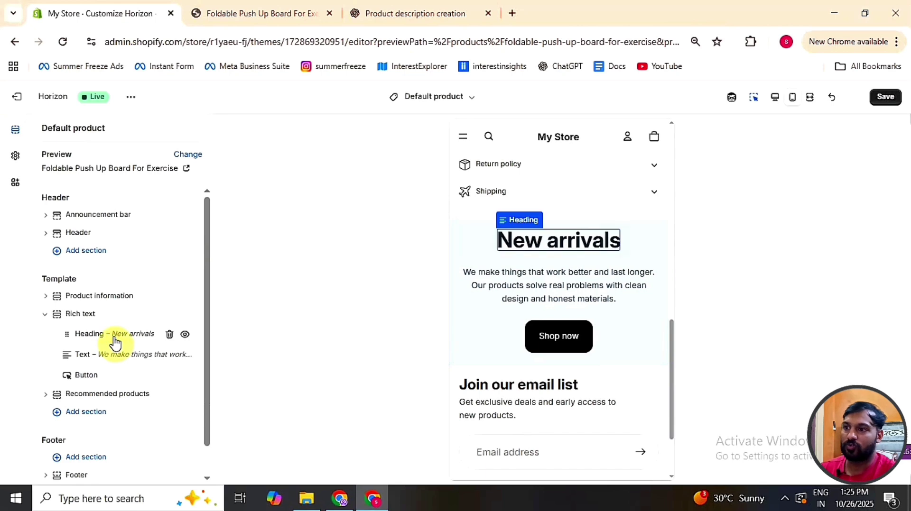
# Step: Change the Rich text section's heading to "Why People Choose Us ?"
pyautogui.moveTo(142, 209); pyautogui.dragTo(45, 205)
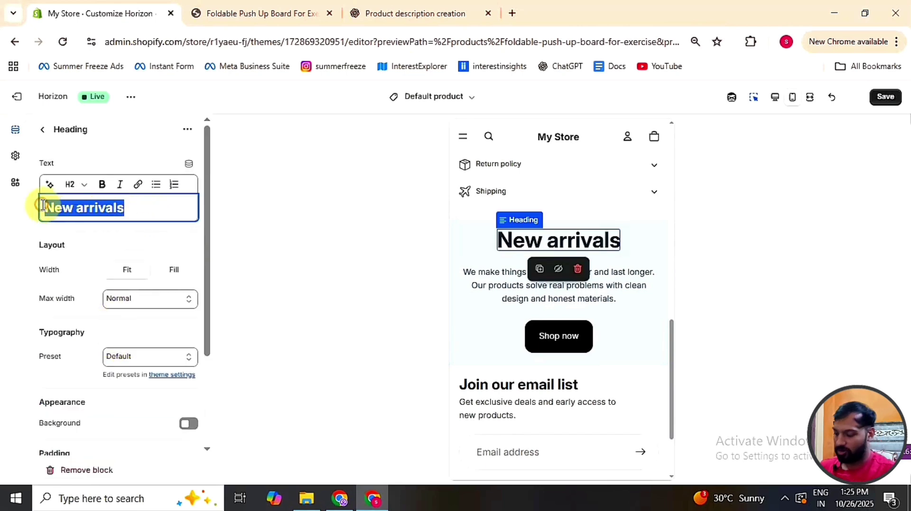
pyautogui.write('Why')
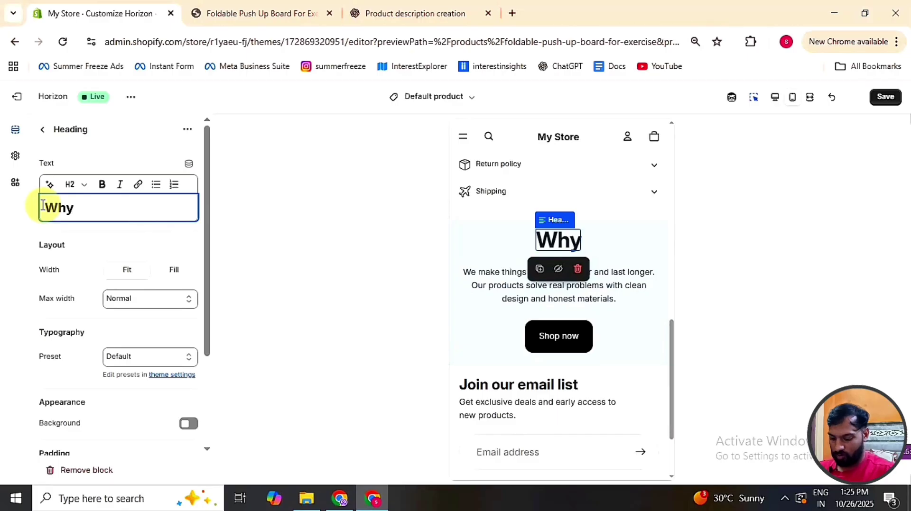
pyautogui.write(' People ')
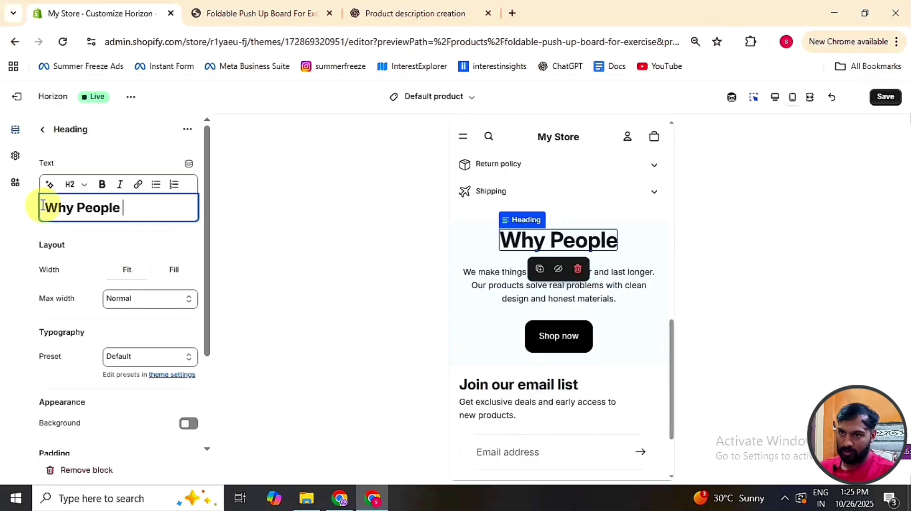
pyautogui.write('Choos')
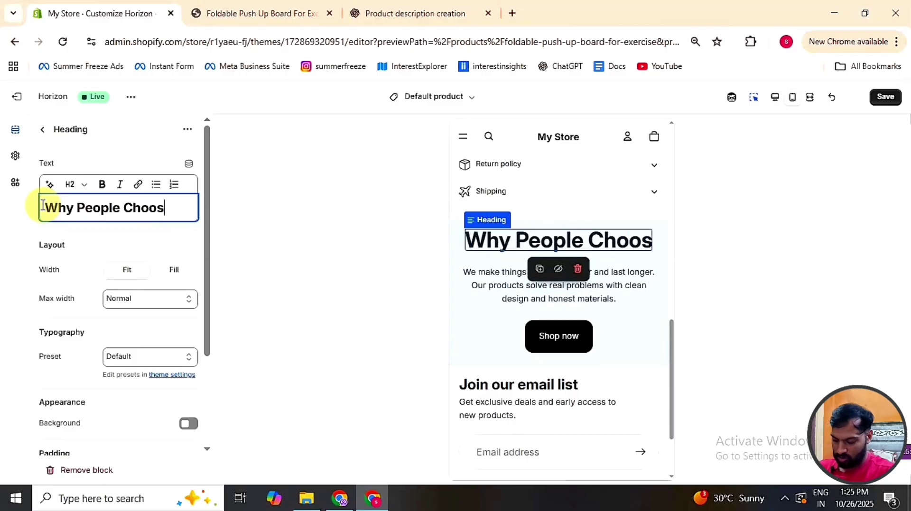
pyautogui.write('e Us')
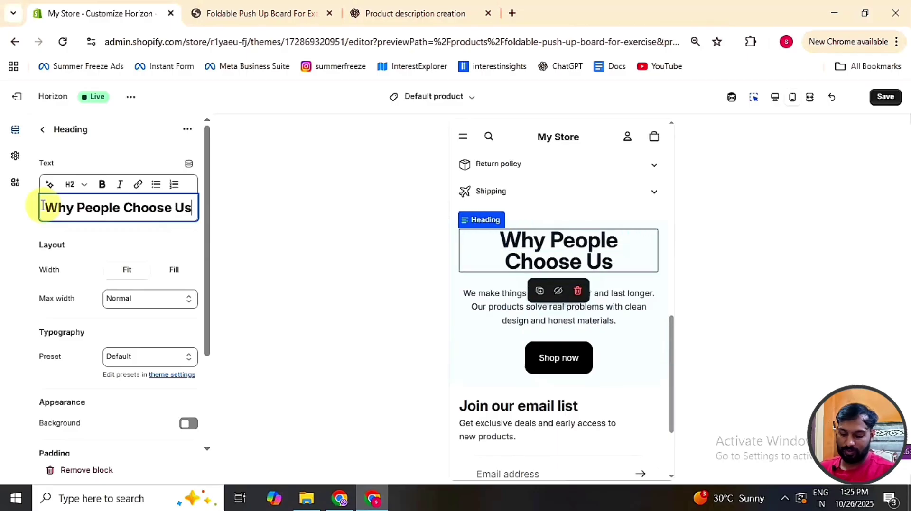
pyautogui.write(' ?')
# Step: Format the whole heading as H4 with Fill width, max width None and center alignment
pyautogui.hotkey('ctrl', 'a')
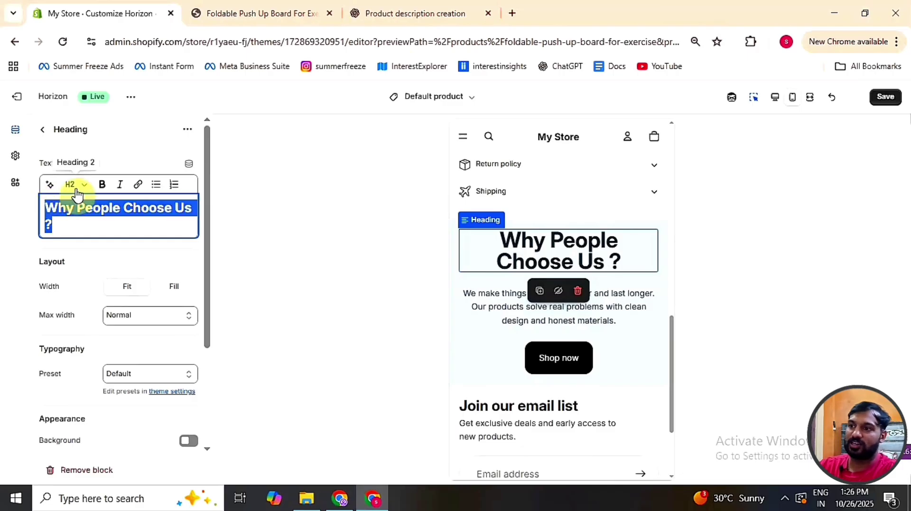
pyautogui.click(174, 286)
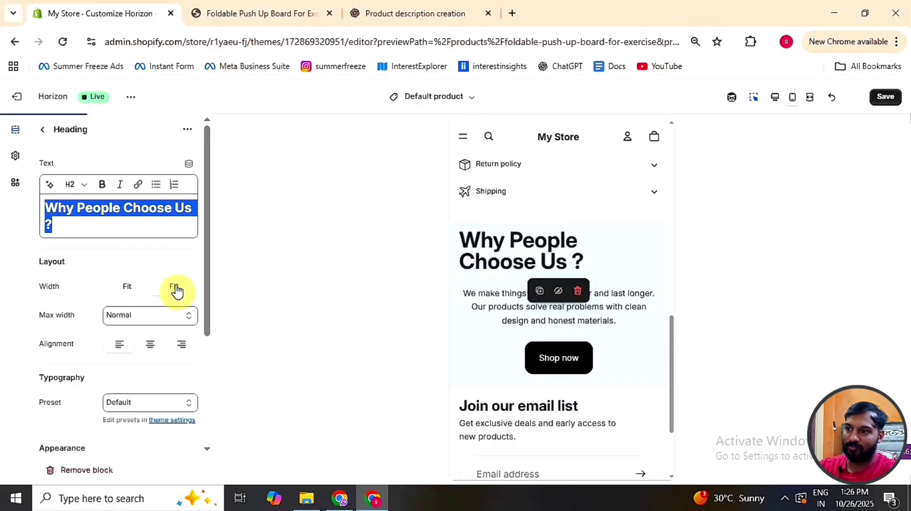
pyautogui.click(159, 316)
pyautogui.click(144, 366)
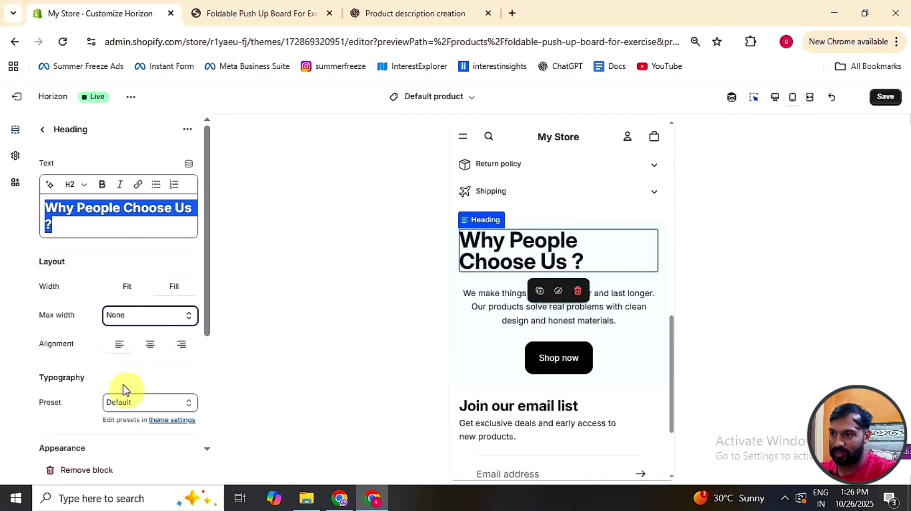
pyautogui.click(81, 186)
pyautogui.click(81, 333)
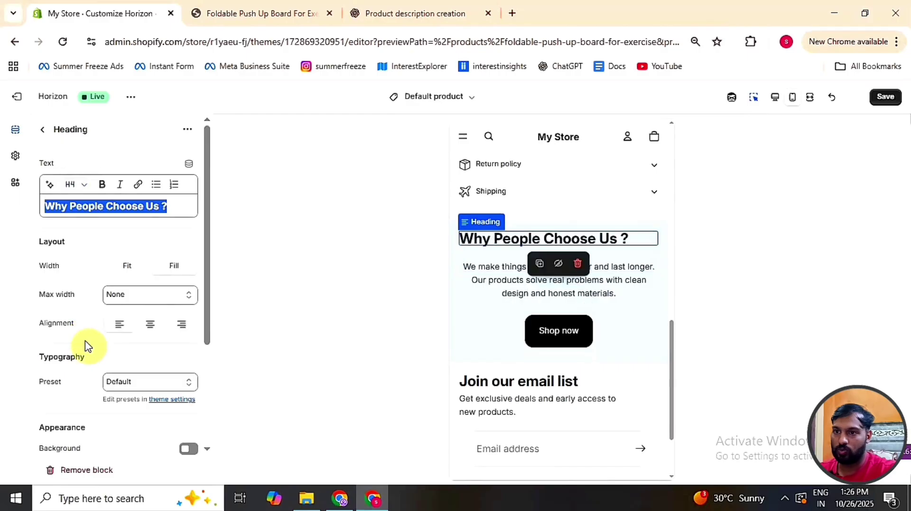
pyautogui.click(151, 327)
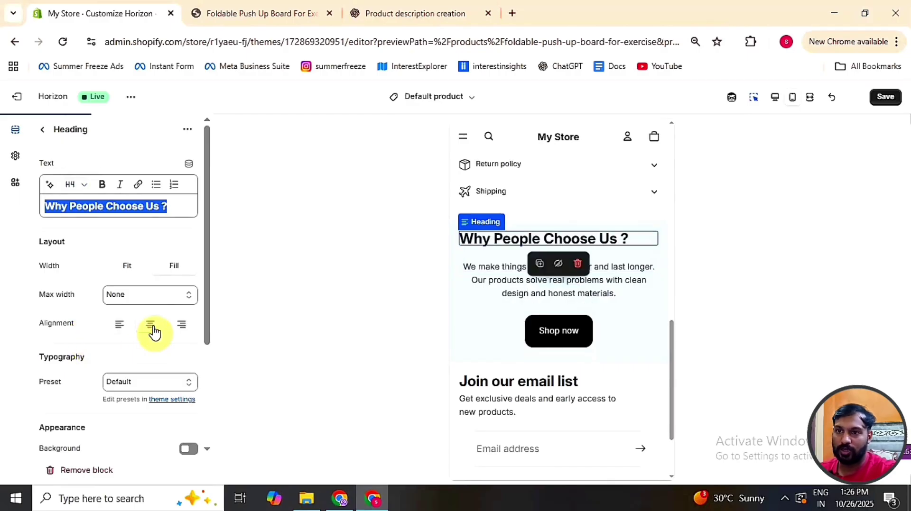
# Step: Delete the Button block from the Rich text section
pyautogui.click(356, 334)
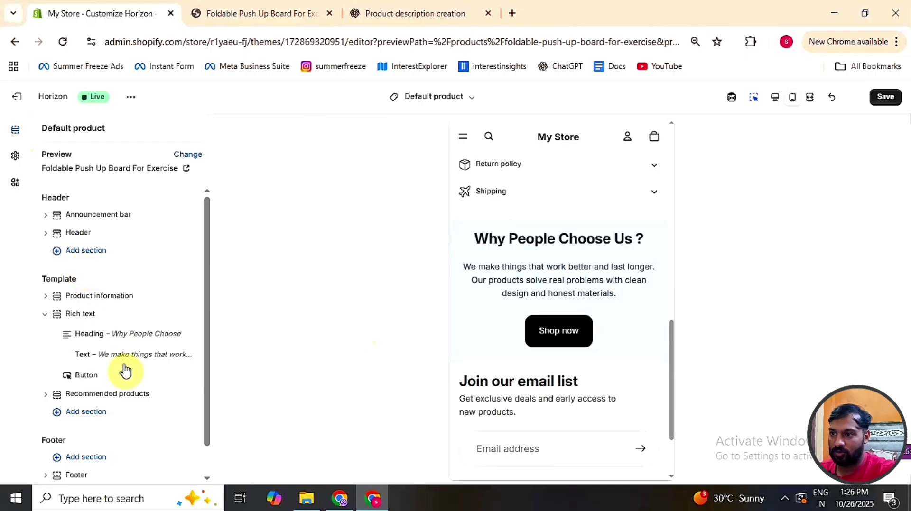
pyautogui.click(168, 376)
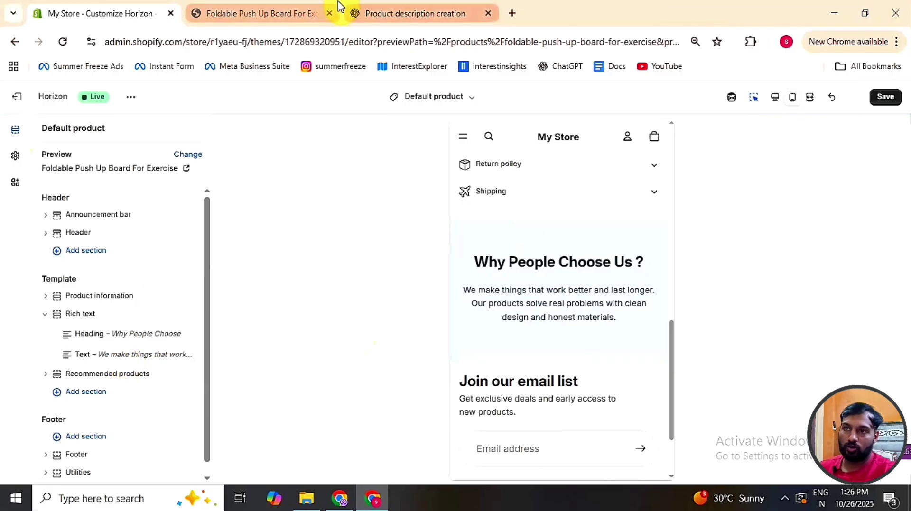
# Step: Switch to ChatGPT and ask it to suggest some good points for the question why people choose us
pyautogui.click(361, 11)
pyautogui.click(388, 466)
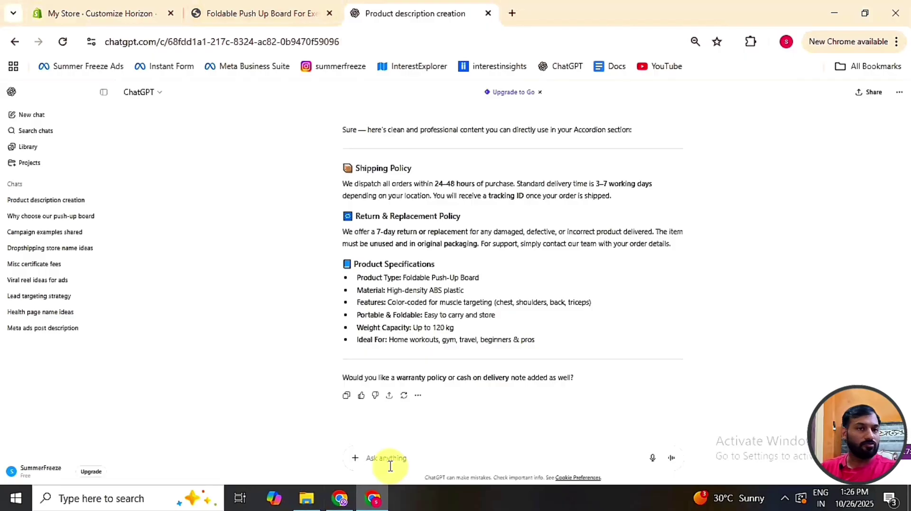
pyautogui.write('ch')
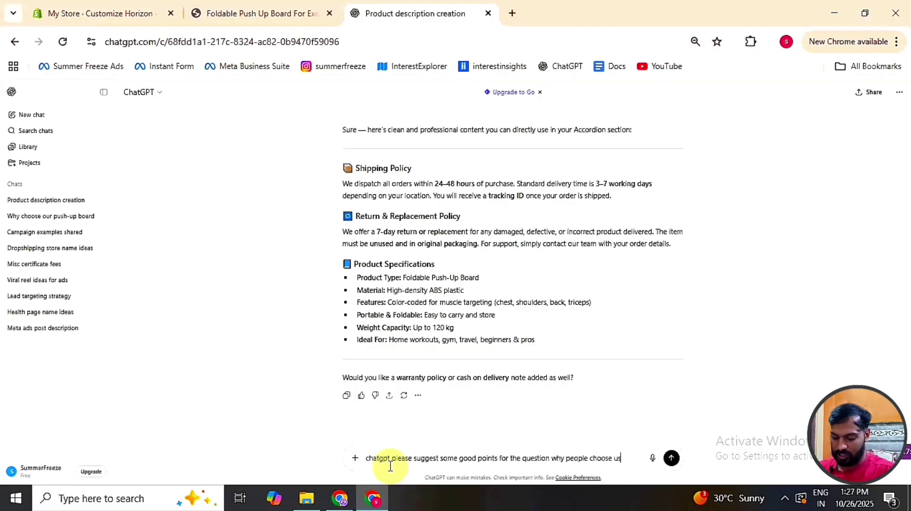
pyautogui.press('Return')
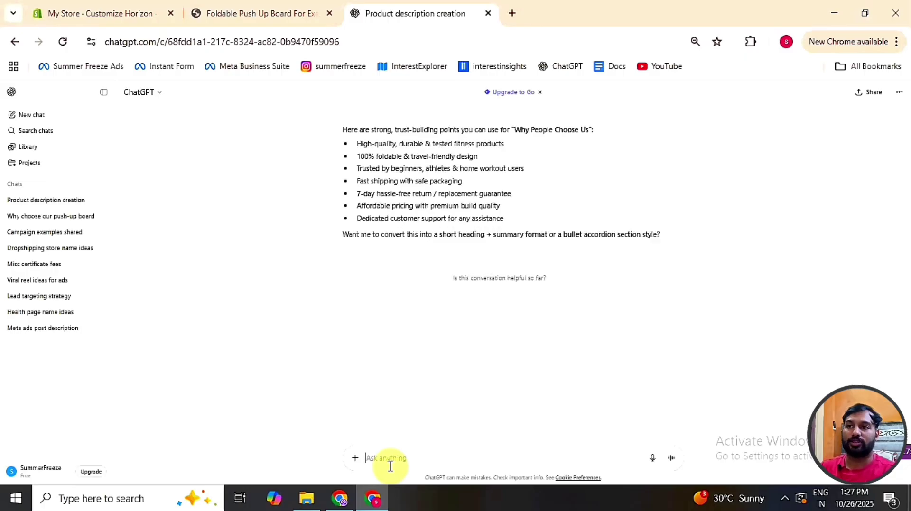
pyautogui.write('make')
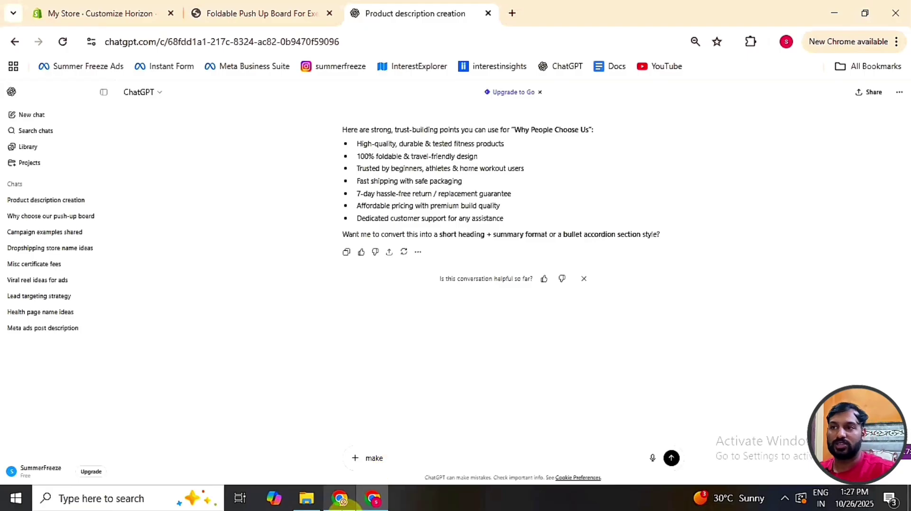
# Step: On the Foldable Push Up Board store page, exit the phone simulator and copy the paragraph under "Why People Choose Us"
pyautogui.click(298, 10)
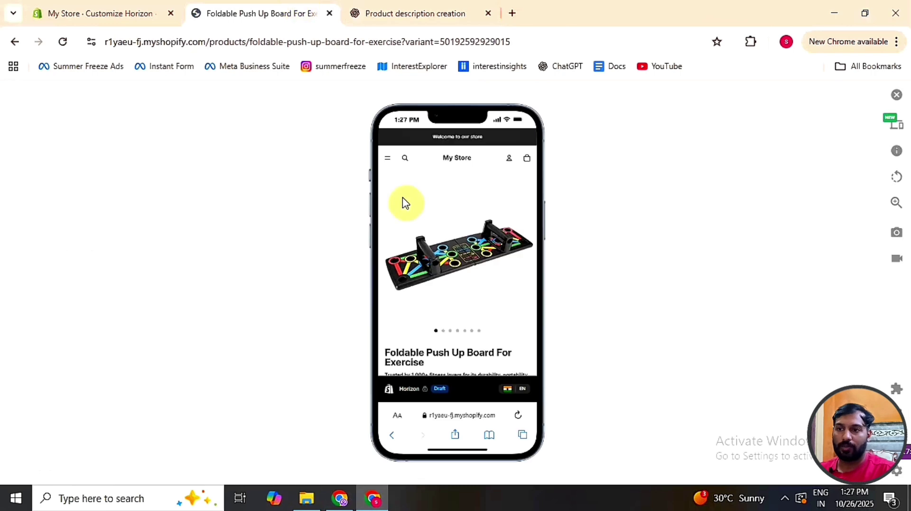
pyautogui.scroll(-8, 459, 317)
pyautogui.scroll(-1, 459, 317)
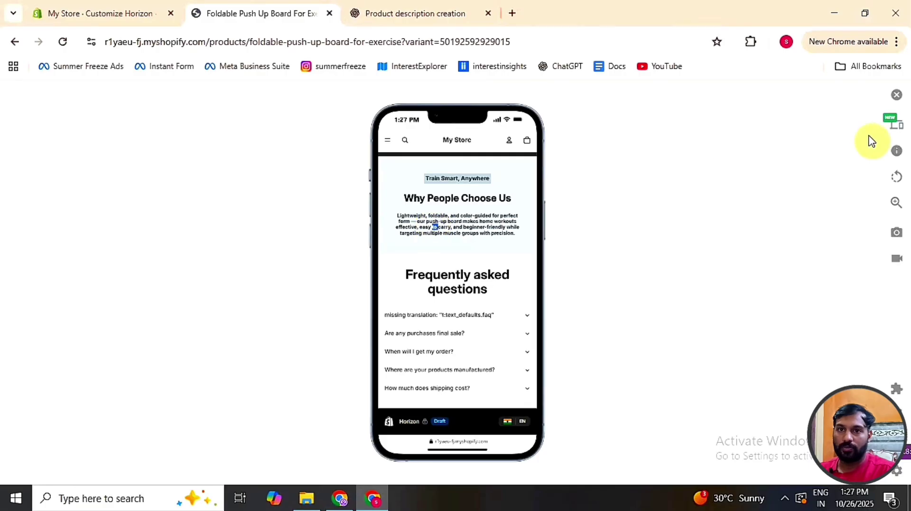
pyautogui.click(897, 95)
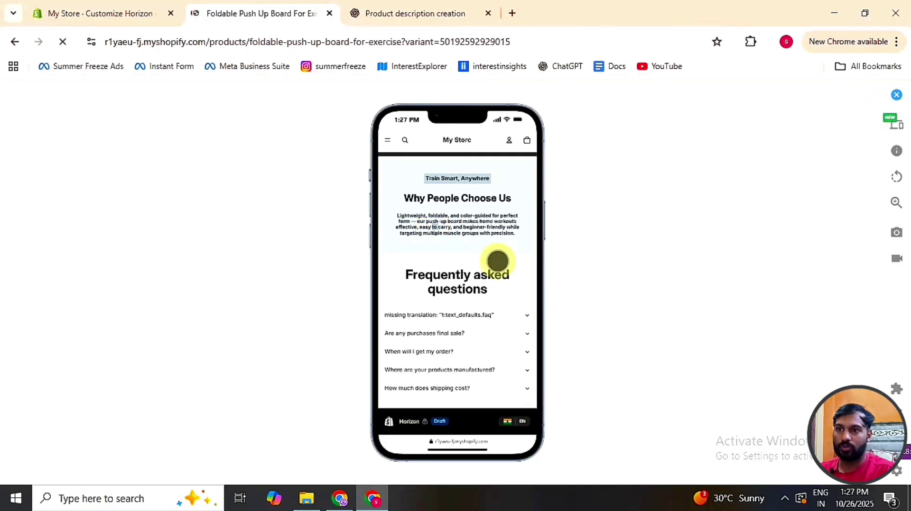
pyautogui.scroll(-5, 499, 266)
pyautogui.scroll(-8, 499, 266)
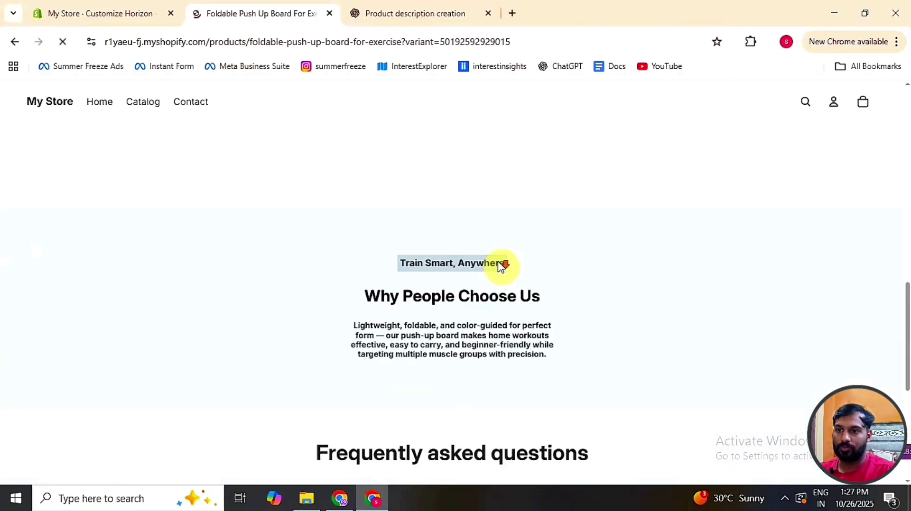
pyautogui.scroll(5, 441, 308)
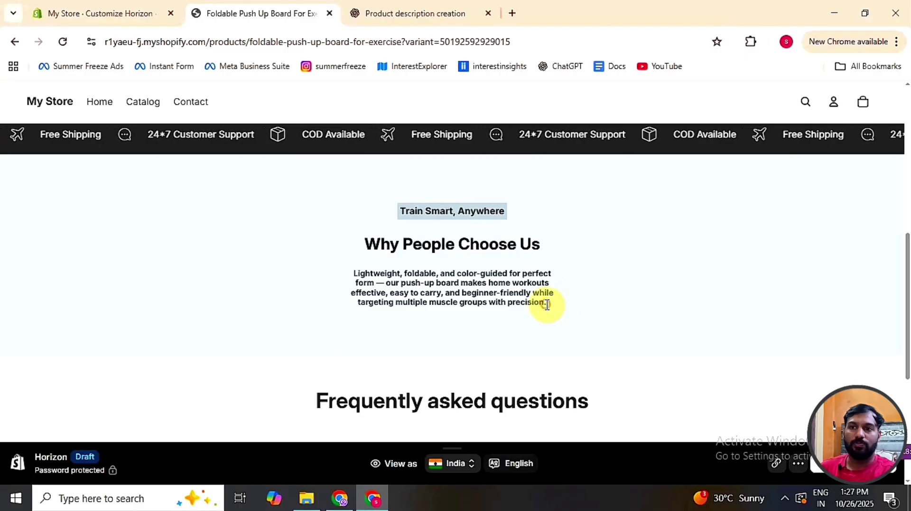
pyautogui.moveTo(545, 305); pyautogui.dragTo(356, 274)
pyautogui.hotkey('ctrl', 'c')
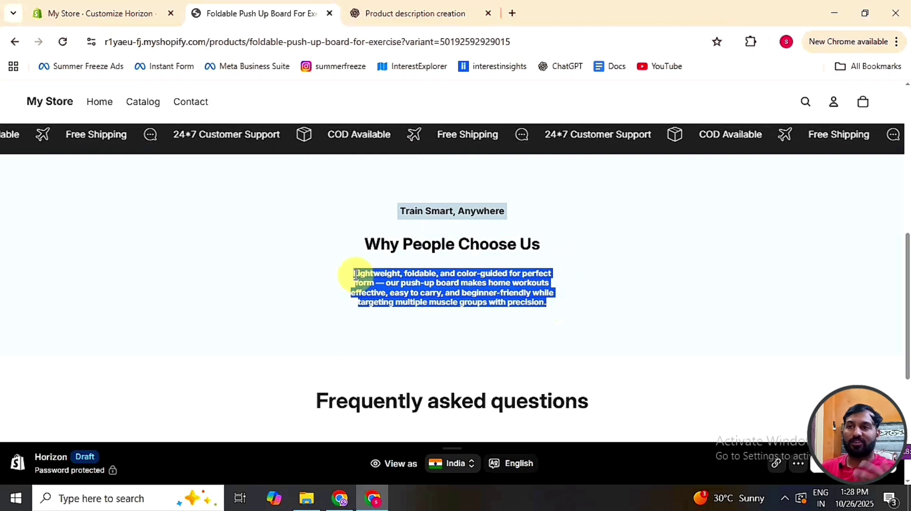
# Step: Back in the theme editor, replace the Rich text section's body text with the copied paragraph
pyautogui.click(95, 12)
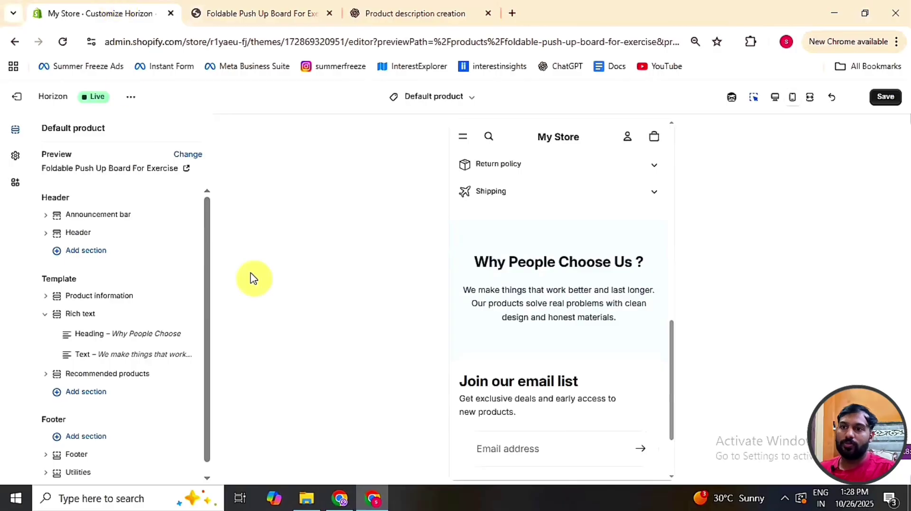
pyautogui.click(567, 318)
pyautogui.doubleClick(569, 308)
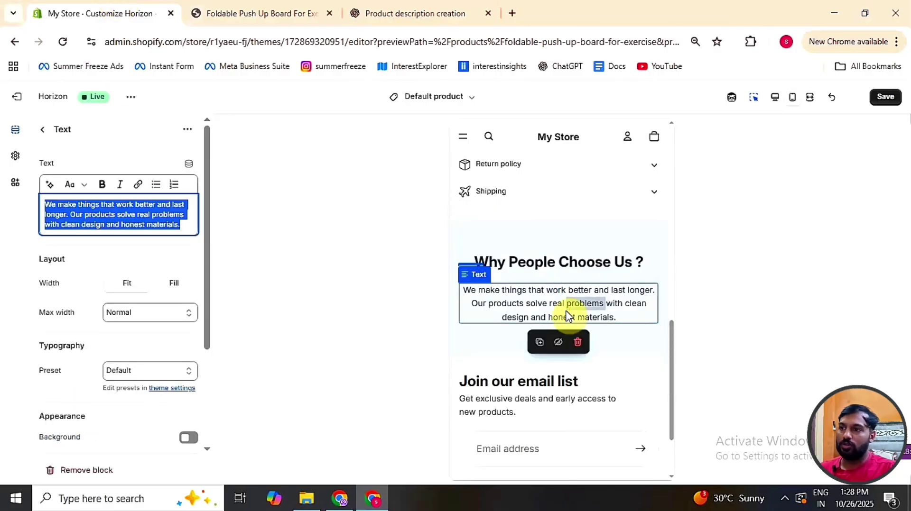
pyautogui.hotkey('ctrl', 'v')
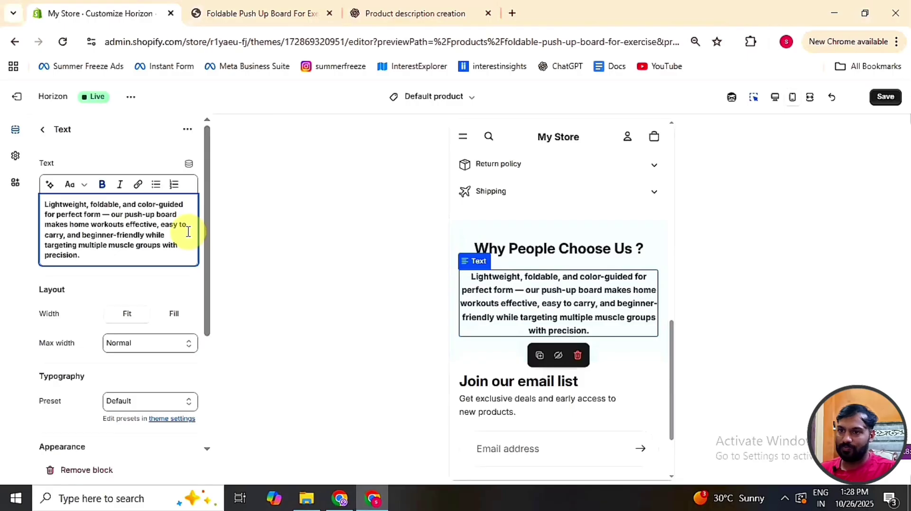
# Step: Set the body text block to Fill width, max width None and center alignment
pyautogui.click(171, 325)
pyautogui.click(162, 350)
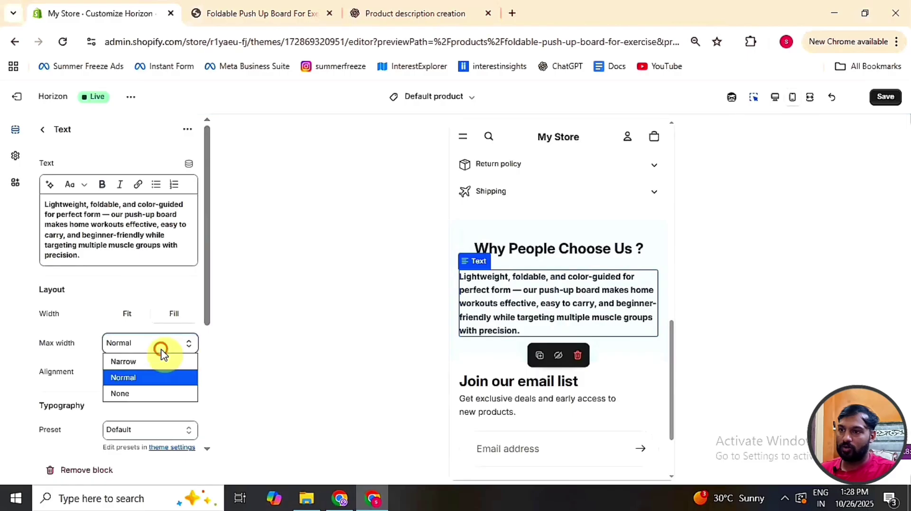
pyautogui.click(166, 393)
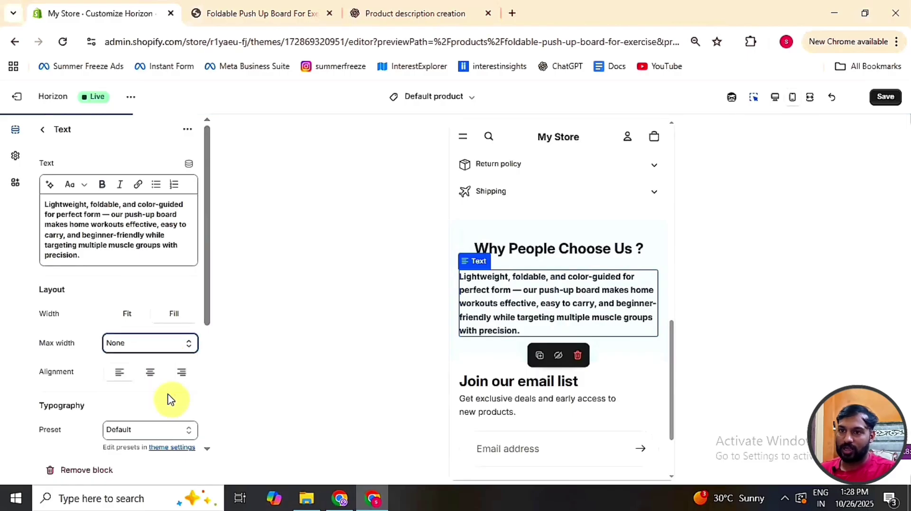
pyautogui.click(152, 375)
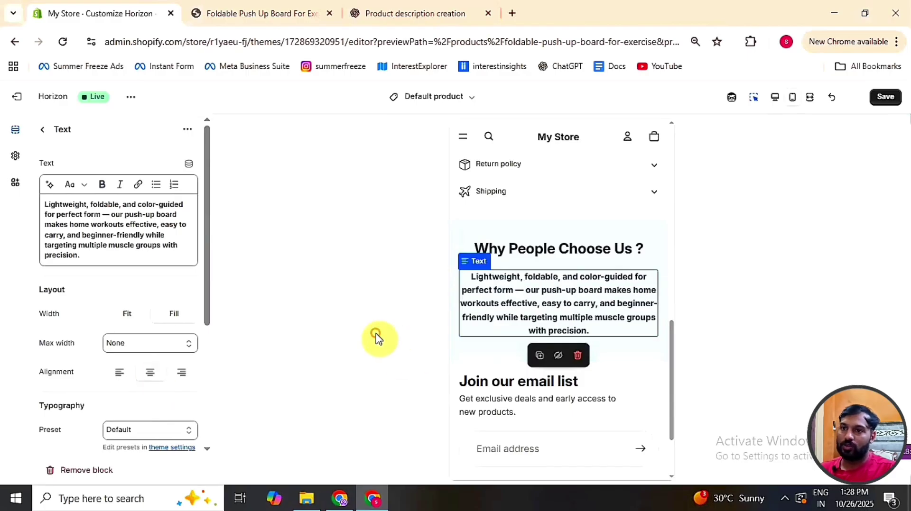
# Step: Add a Text block above the heading in the Rich text section
pyautogui.click(44, 129)
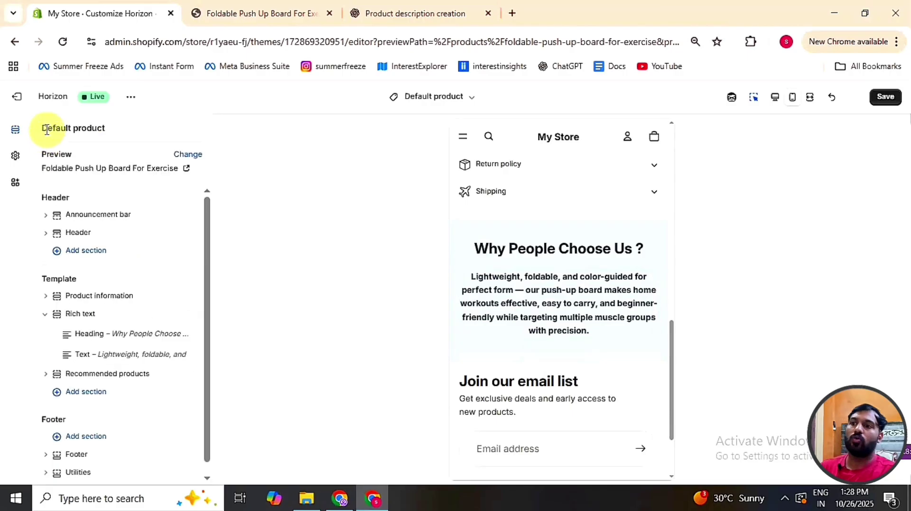
pyautogui.moveTo(121, 326)
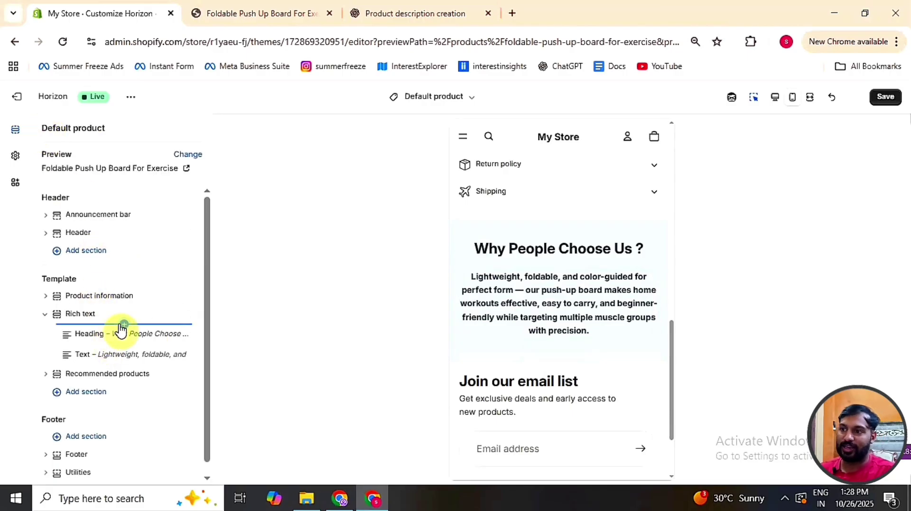
pyautogui.click(125, 326)
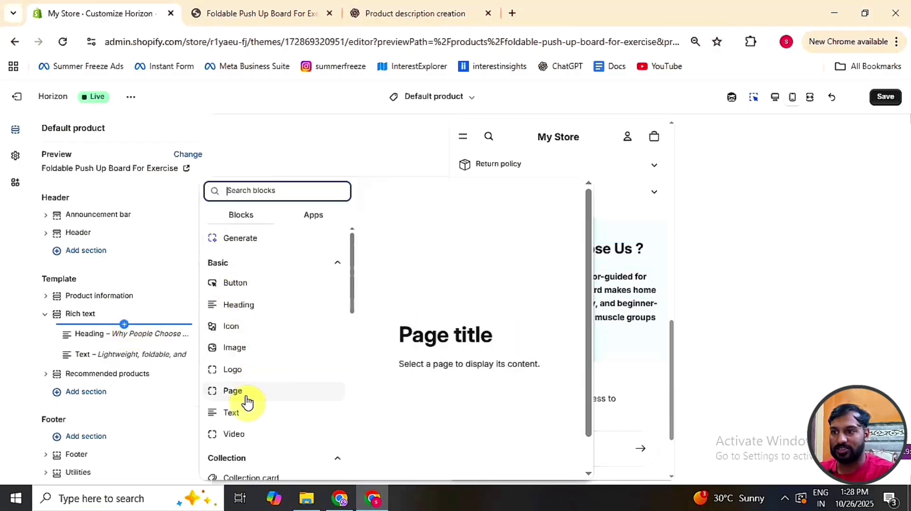
pyautogui.click(248, 413)
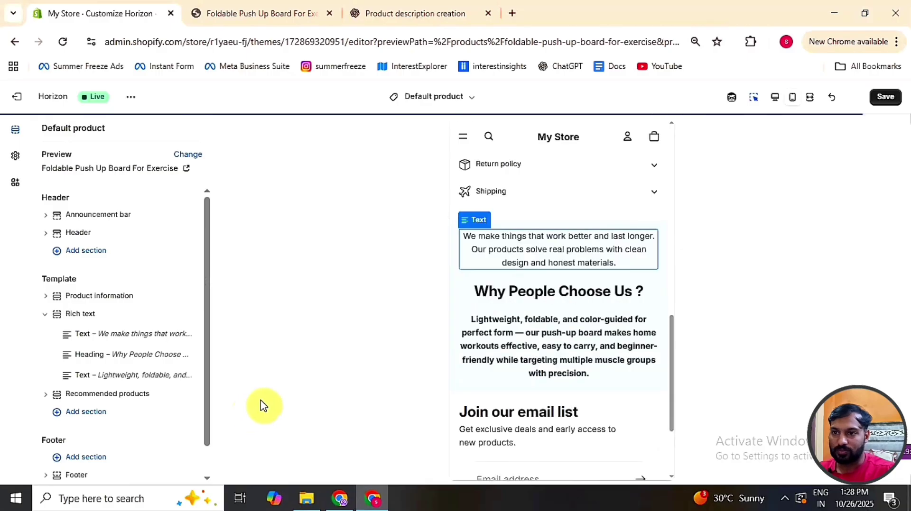
# Step: Switch to ChatGPT and submit the request "CHATGPT LET ME KNOW A SHORT SLOGAN FOR MY PRODUCT"
pyautogui.click(450, 17)
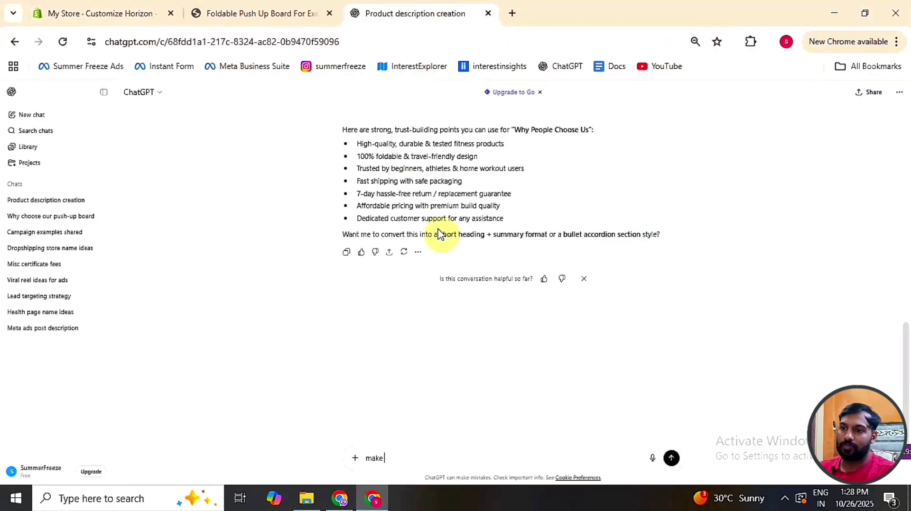
pyautogui.click(373, 461)
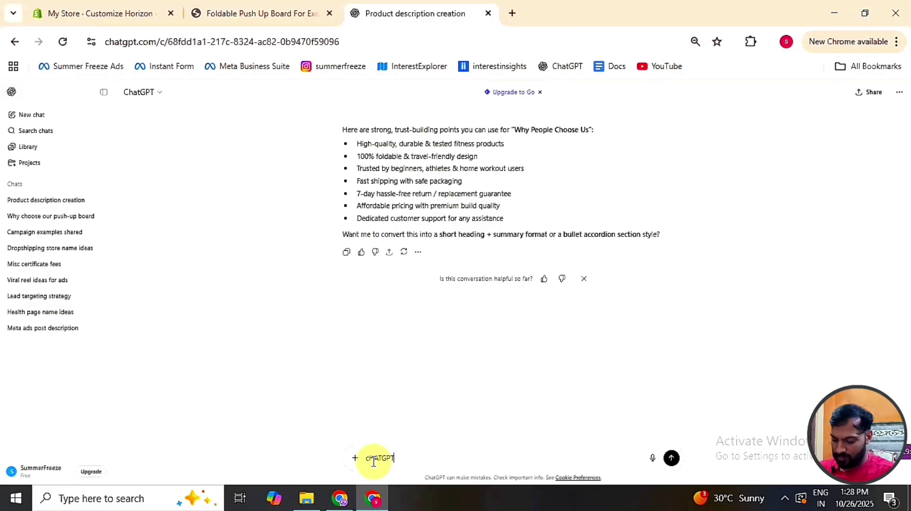
pyautogui.write('CHATGPT LET ME KNOW')
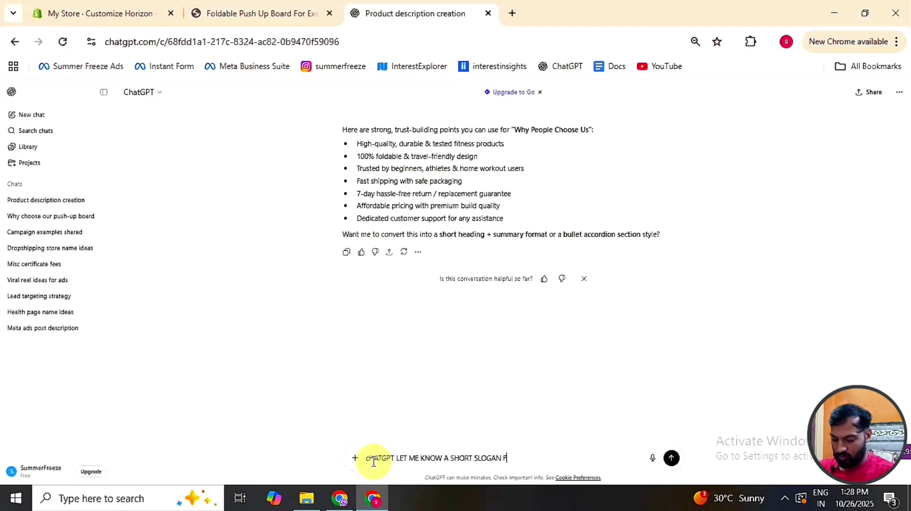
pyautogui.write('A SHORT SLOGAN FOR MY PRODUCT')
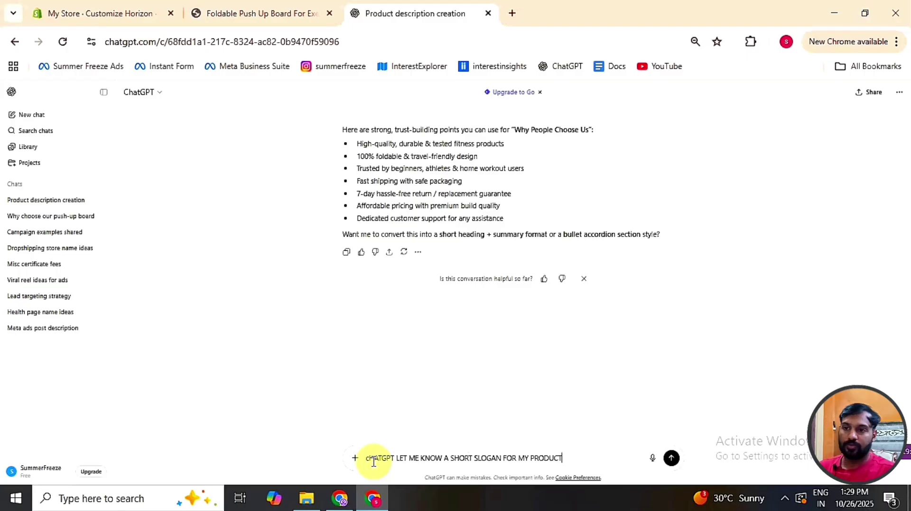
pyautogui.press('Return')
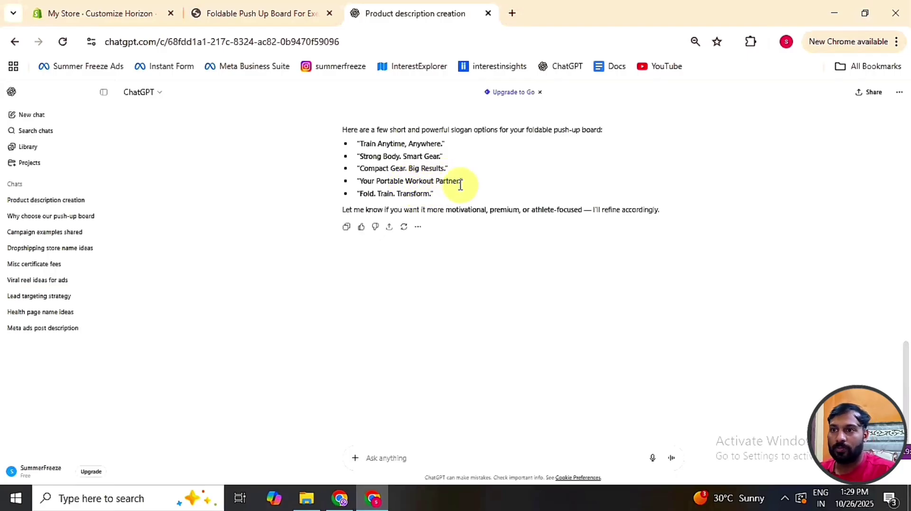
# Step: Copy the slogan "Your Portable Workout Partner" and, back in the theme editor, replace the text above the "Why People Choose Us ?" heading with it
pyautogui.moveTo(459, 181); pyautogui.dragTo(359, 180)
pyautogui.hotkey('ctrl', 'c')
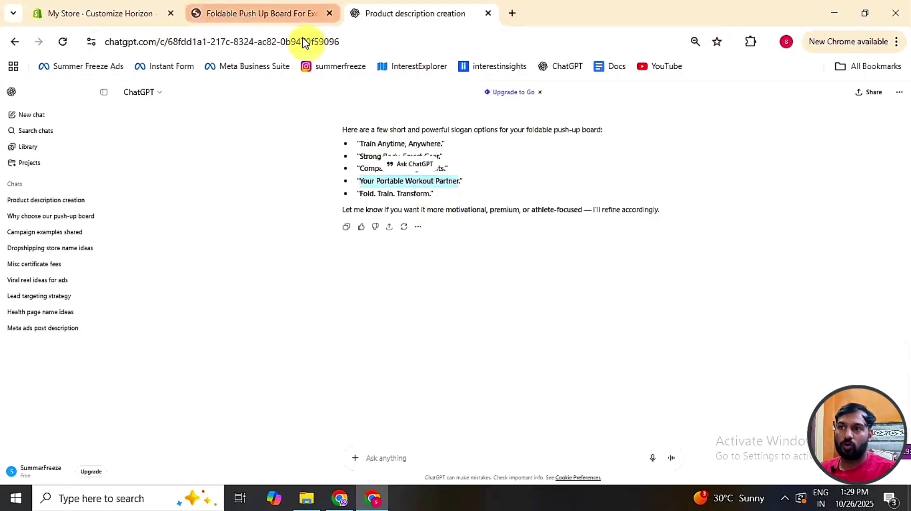
pyautogui.click(135, 13)
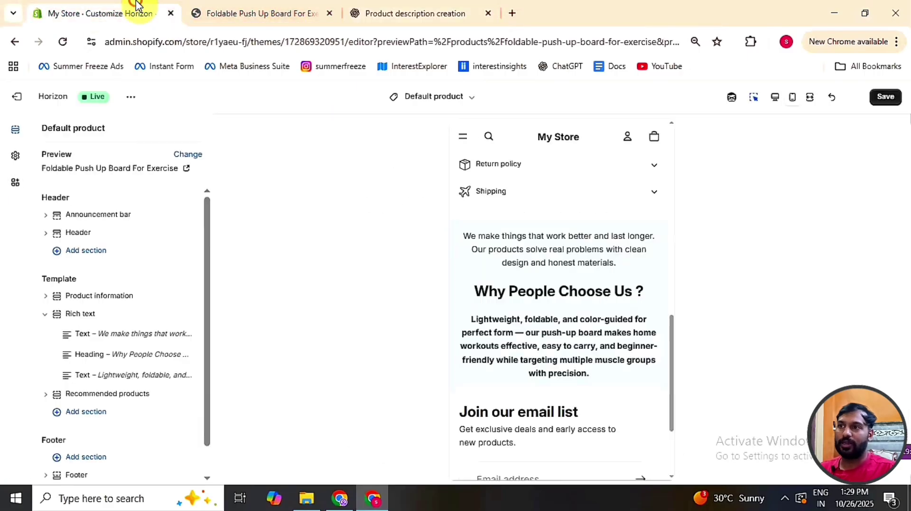
pyautogui.doubleClick(564, 264)
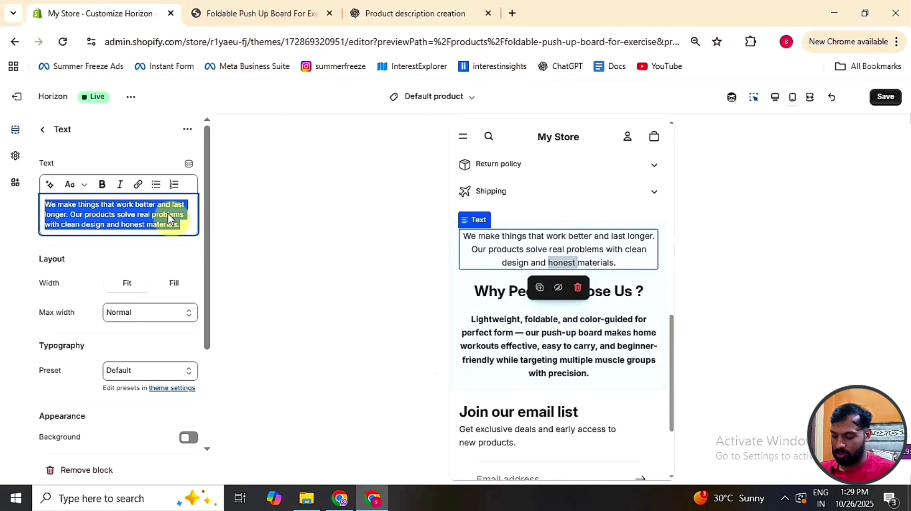
pyautogui.hotkey('ctrl', 'v')
pyautogui.press('BackSpace')
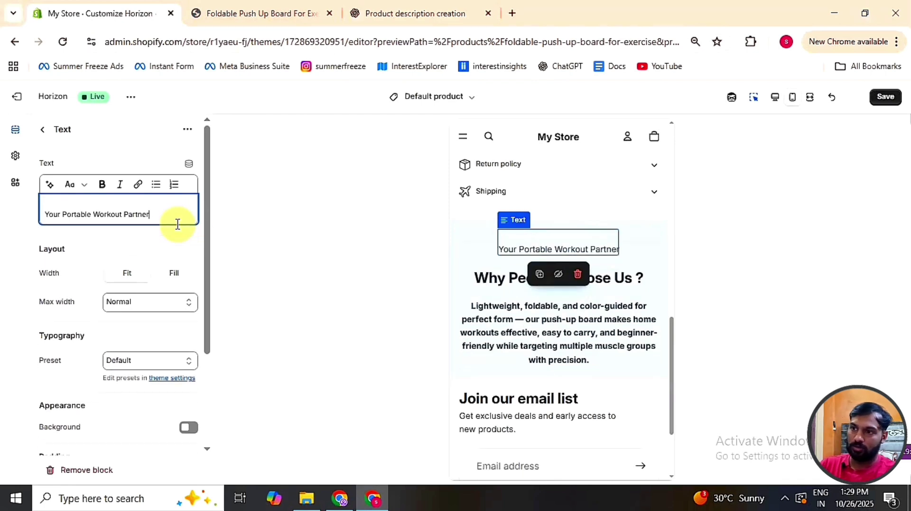
pyautogui.press('BackSpace')
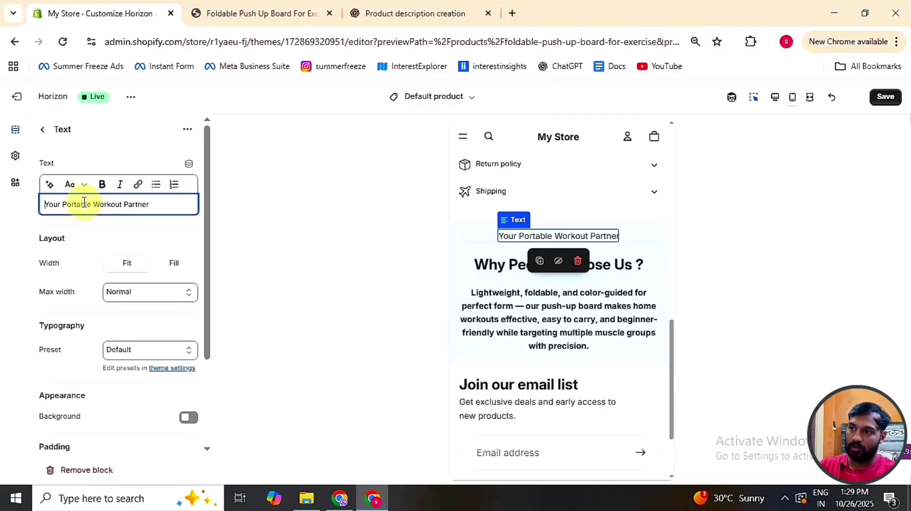
# Step: Format the entire slogan text in the text block as Heading 5
pyautogui.tripleClick(84, 203)
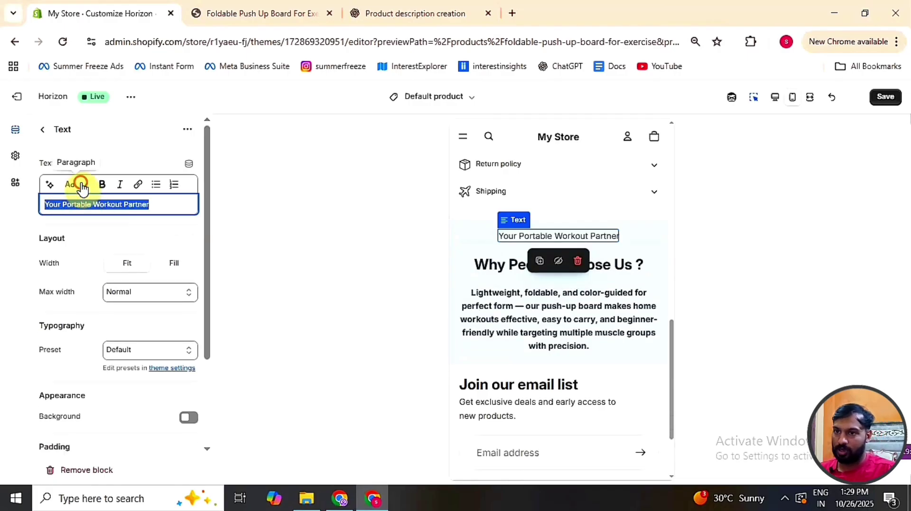
pyautogui.click(83, 186)
pyautogui.click(90, 365)
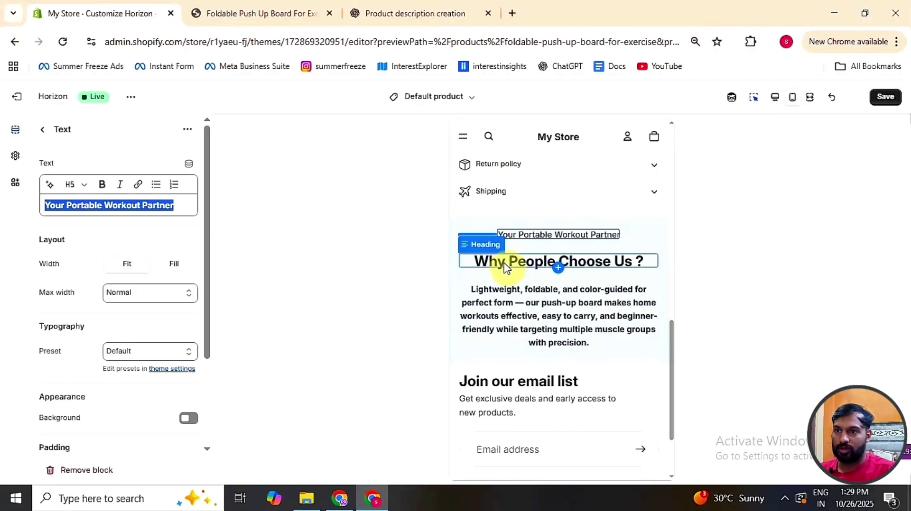
# Step: Try the slogan text as Heading 4 and Heading 6, and return it to Heading 5
pyautogui.click(85, 184)
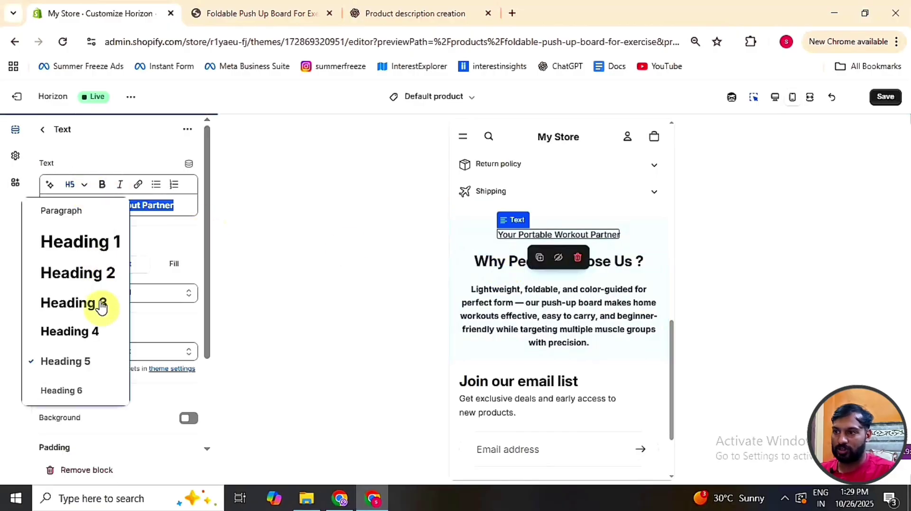
pyautogui.click(99, 336)
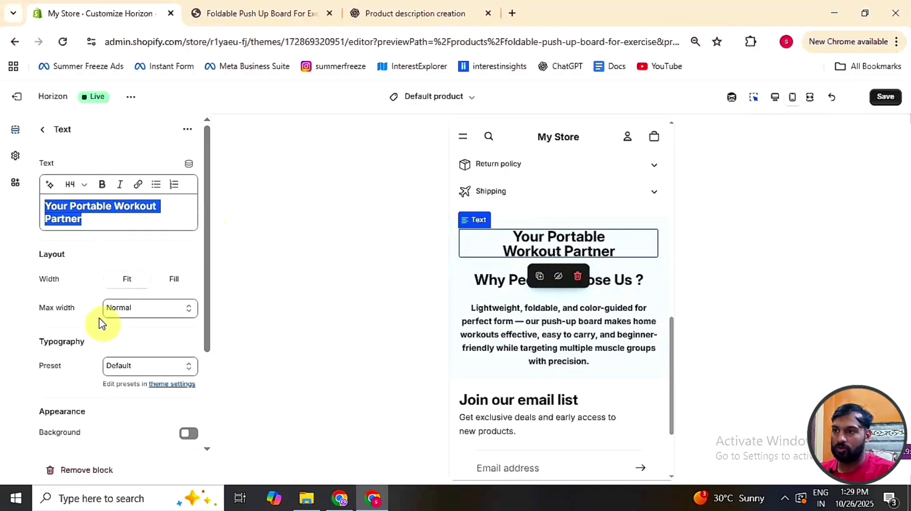
pyautogui.click(72, 190)
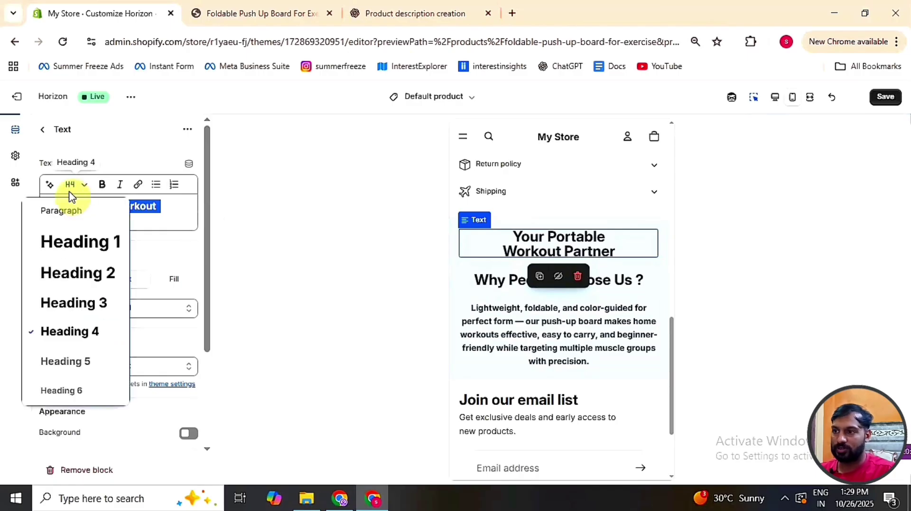
pyautogui.click(93, 395)
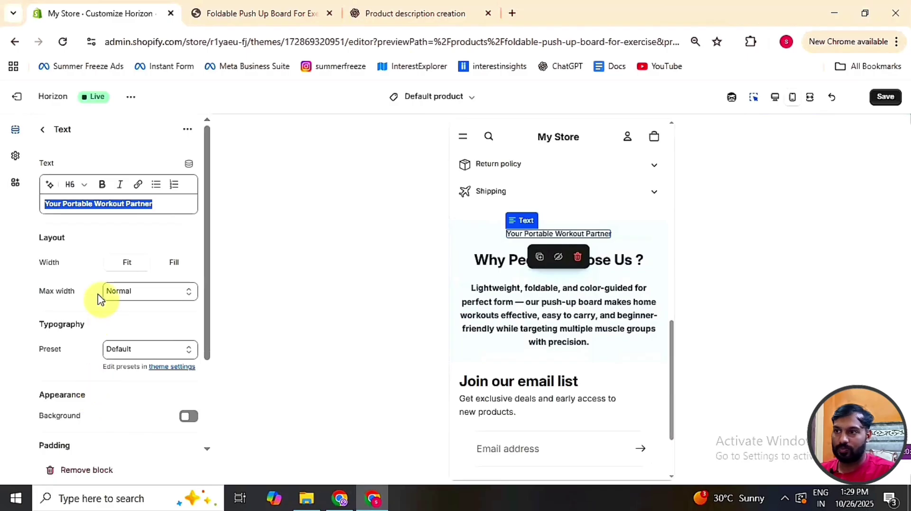
pyautogui.click(71, 185)
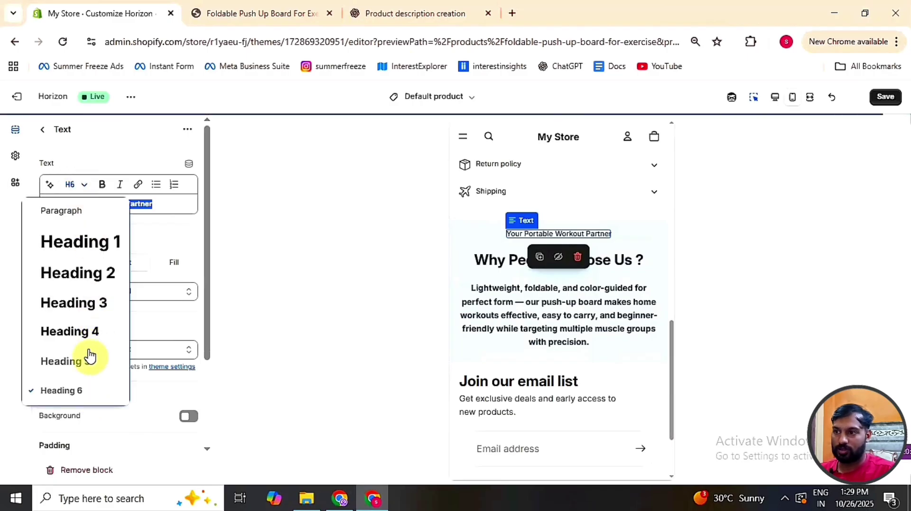
pyautogui.click(87, 366)
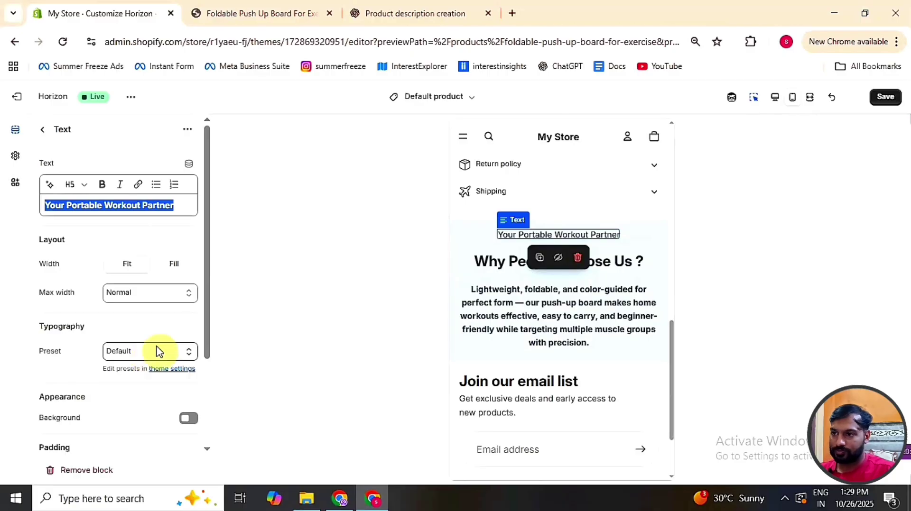
# Step: Set the slogan text block to Fill width with max width Normal and center alignment
pyautogui.scroll(-3, 159, 349)
pyautogui.scroll(2, 160, 349)
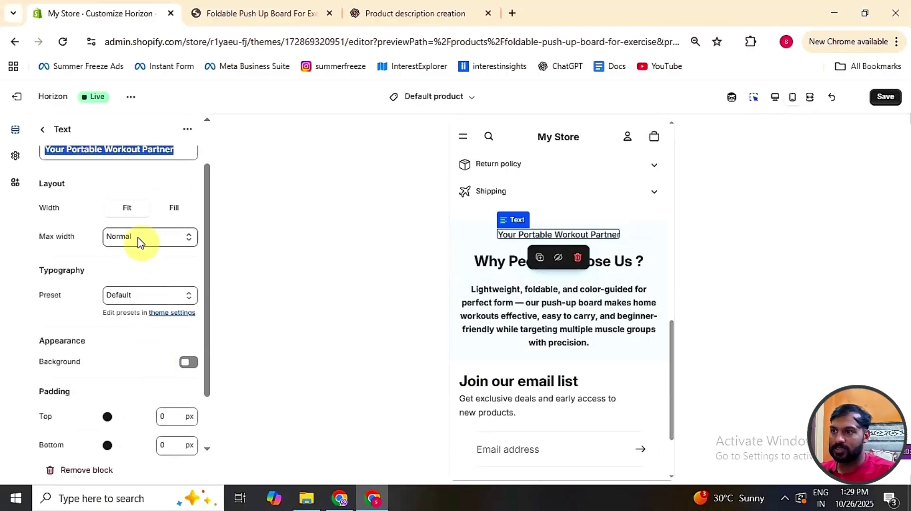
pyautogui.click(174, 209)
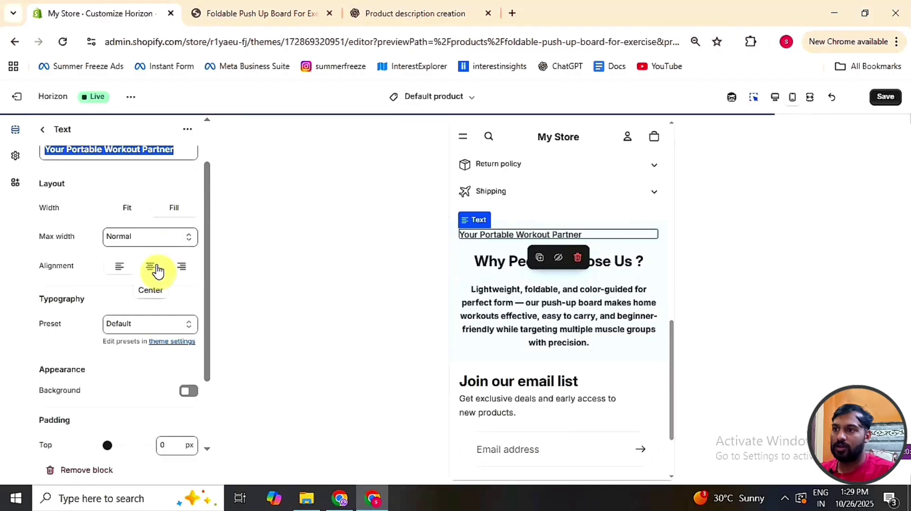
pyautogui.click(142, 240)
pyautogui.click(148, 303)
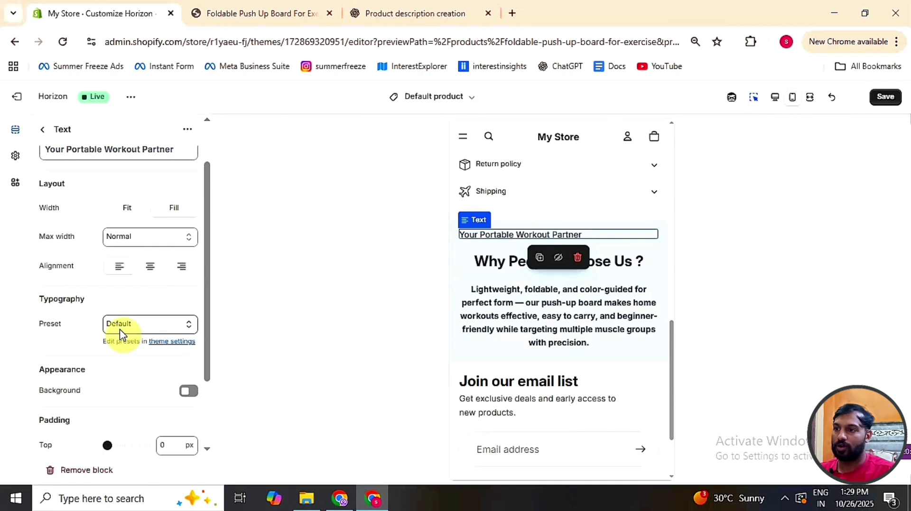
pyautogui.click(150, 267)
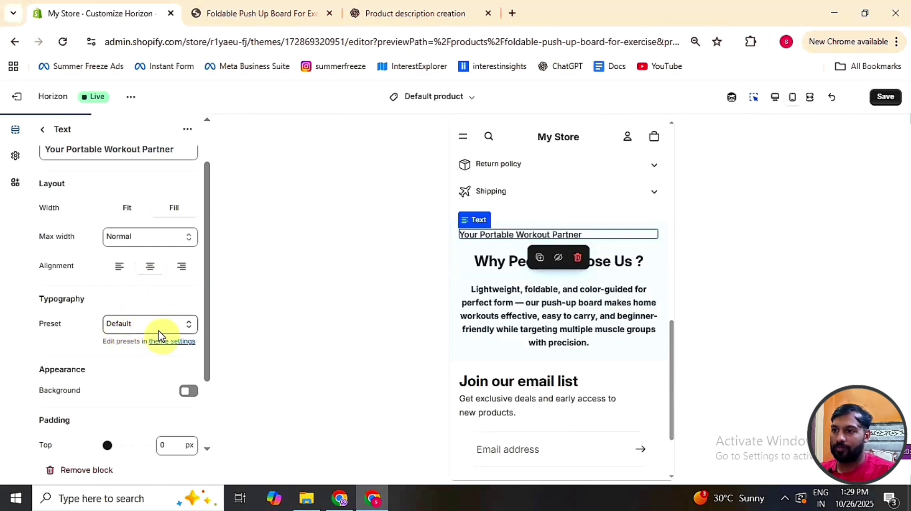
# Step: Turn on the slogan block's background and set its typography preset to Heading 5 after trying Heading 4
pyautogui.click(188, 395)
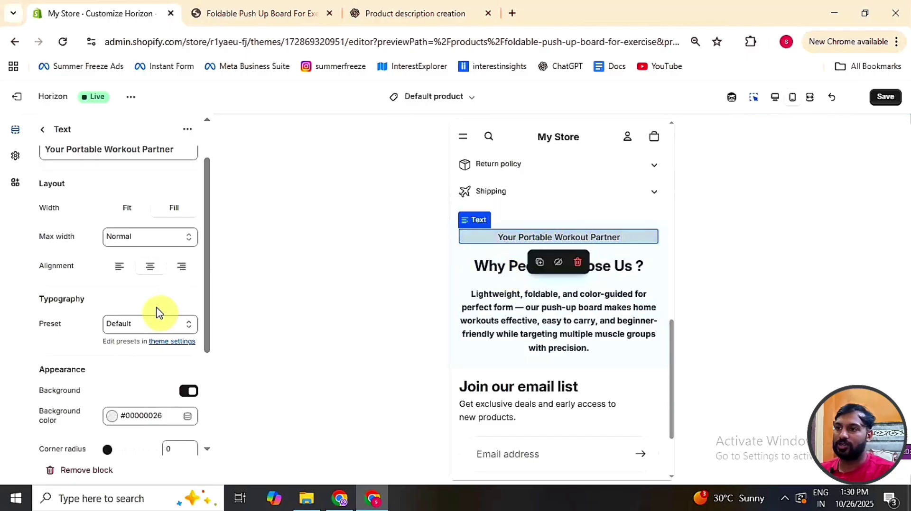
pyautogui.click(151, 324)
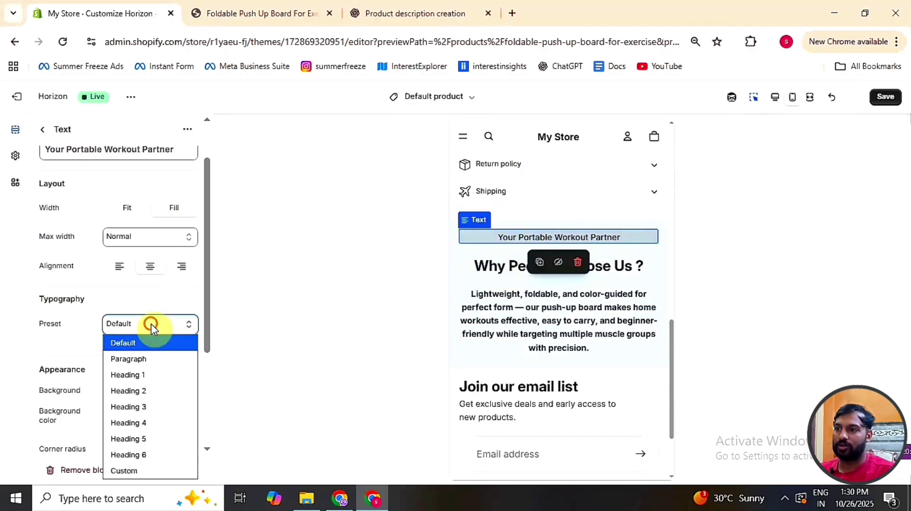
pyautogui.click(150, 424)
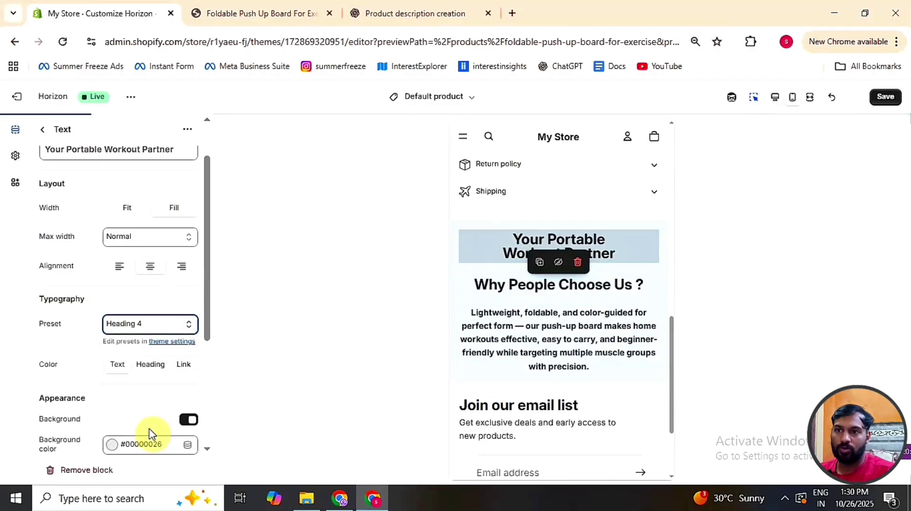
pyautogui.click(134, 327)
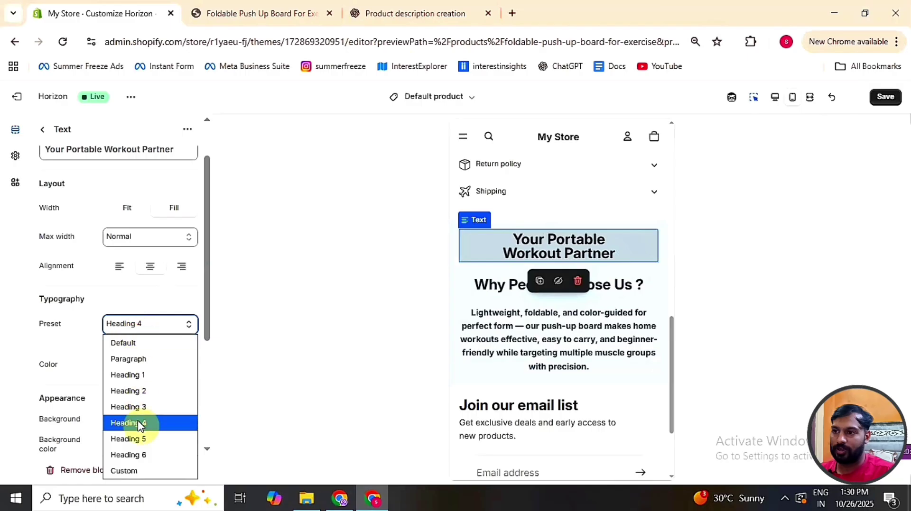
pyautogui.click(141, 439)
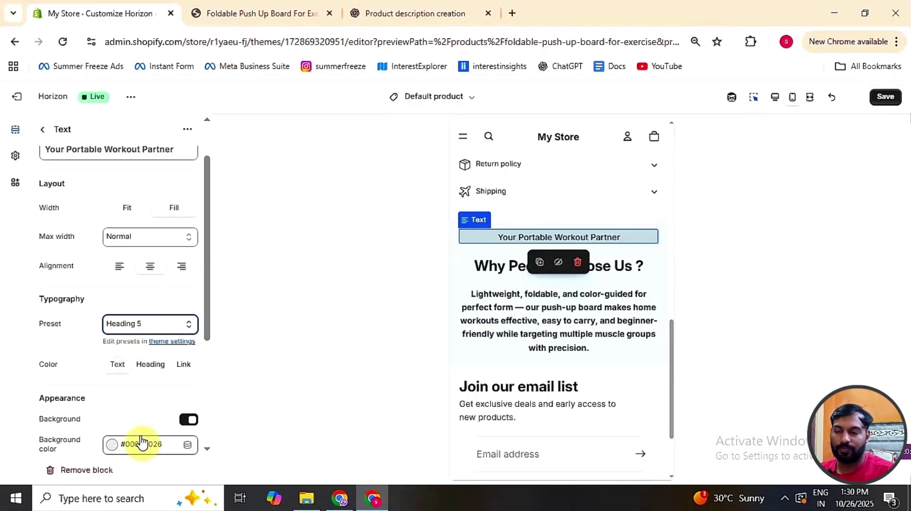
# Step: Make the entire slogan text bold
pyautogui.scroll(1, 161, 373)
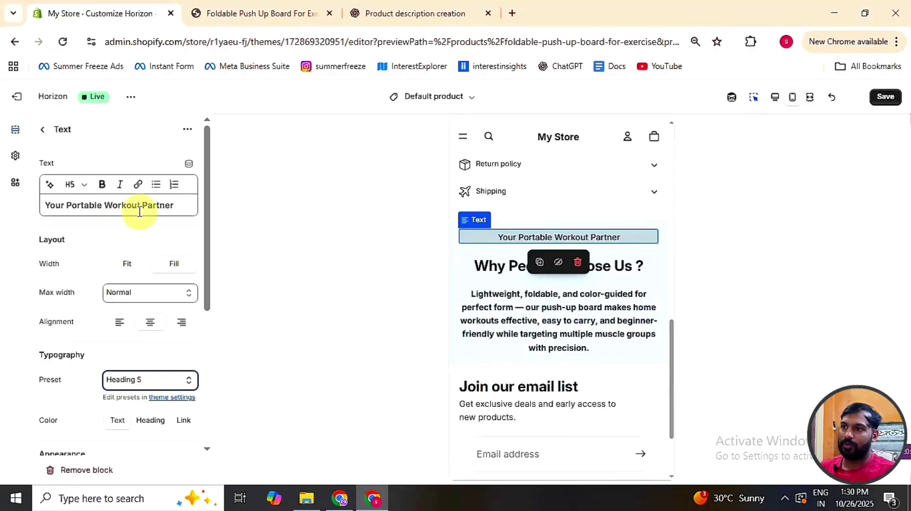
pyautogui.tripleClick(179, 207)
pyautogui.click(101, 185)
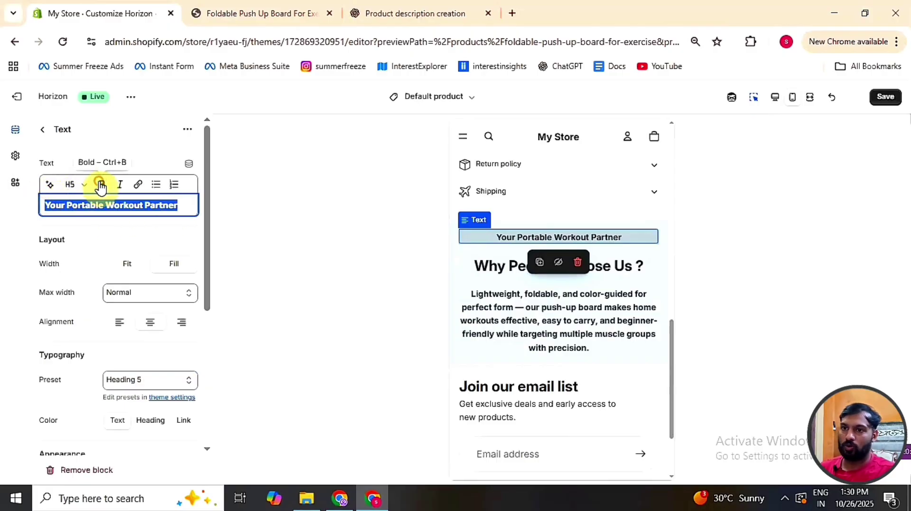
# Step: Replace the first word of the slogan with "YOUR" in capitals
pyautogui.click(60, 205)
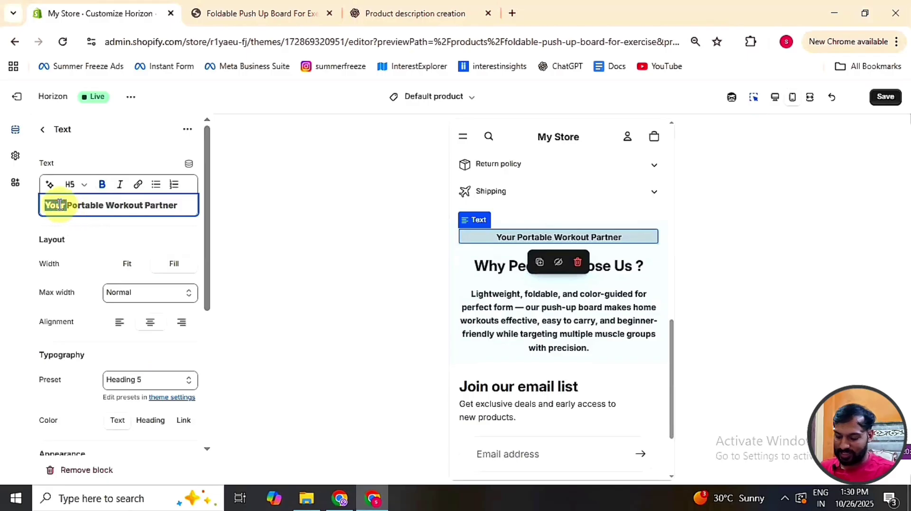
pyautogui.write('your')
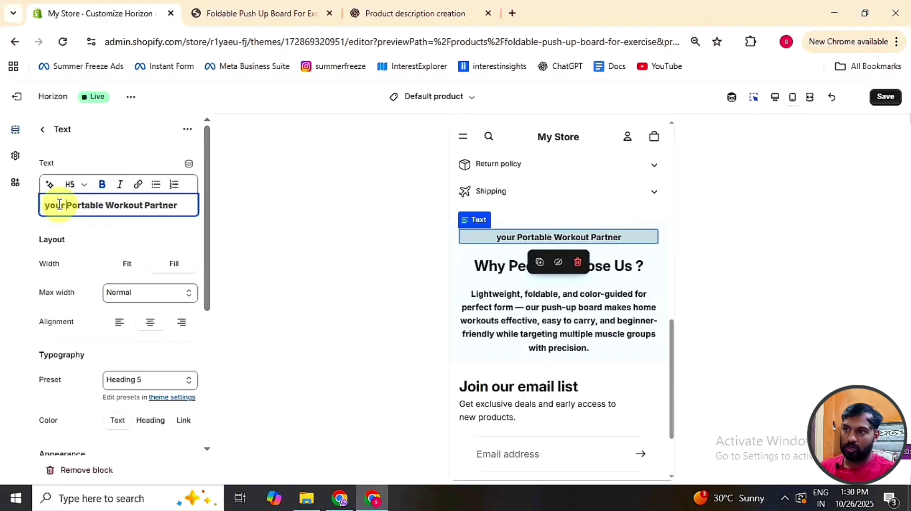
pyautogui.press('BackSpace')
pyautogui.press('BackSpace')
pyautogui.press('BackSpace')
pyautogui.press('BackSpace')
pyautogui.press('BackSpace')
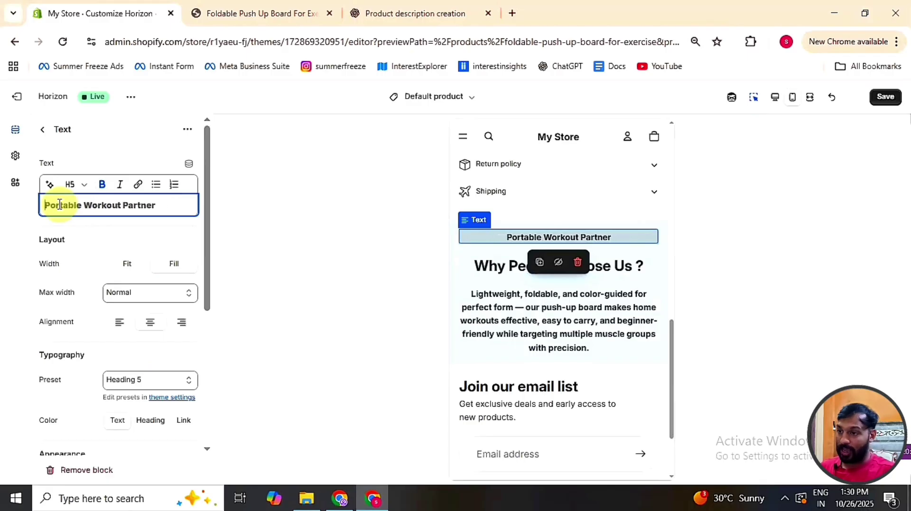
pyautogui.write('YOUR')
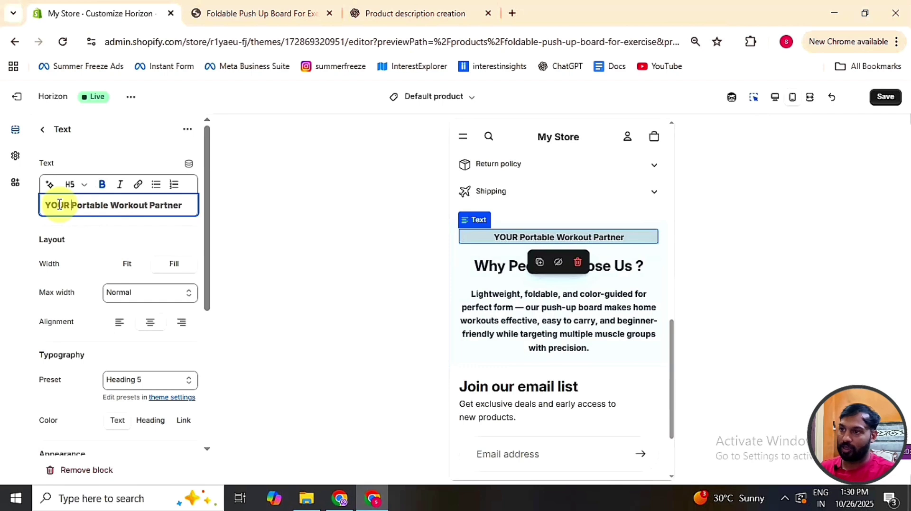
# Step: Replace the word "Portable" in the slogan with "PORTABLE" in capitals
pyautogui.press('Delete')
pyautogui.press('Delete')
pyautogui.press('Delete')
pyautogui.press('Delete')
pyautogui.press('Delete')
pyautogui.press('Delete')
pyautogui.press('Delete')
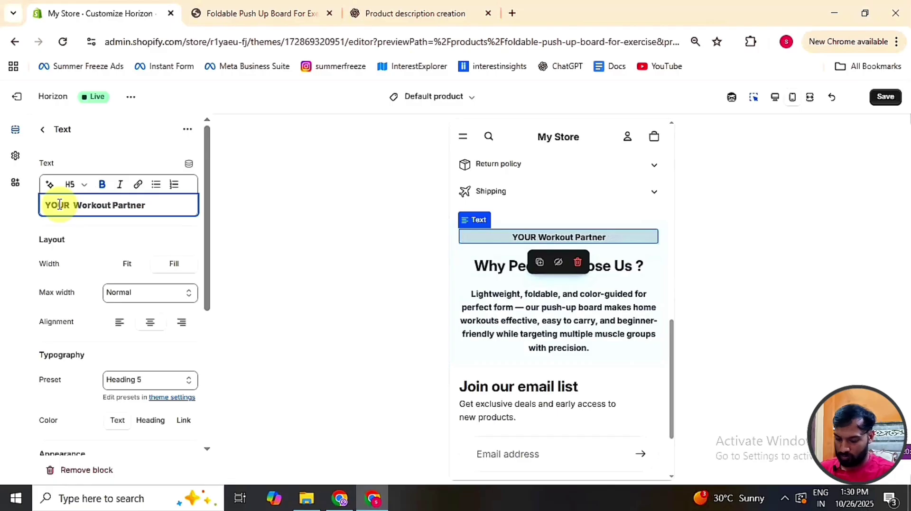
pyautogui.write('PORTABLE')
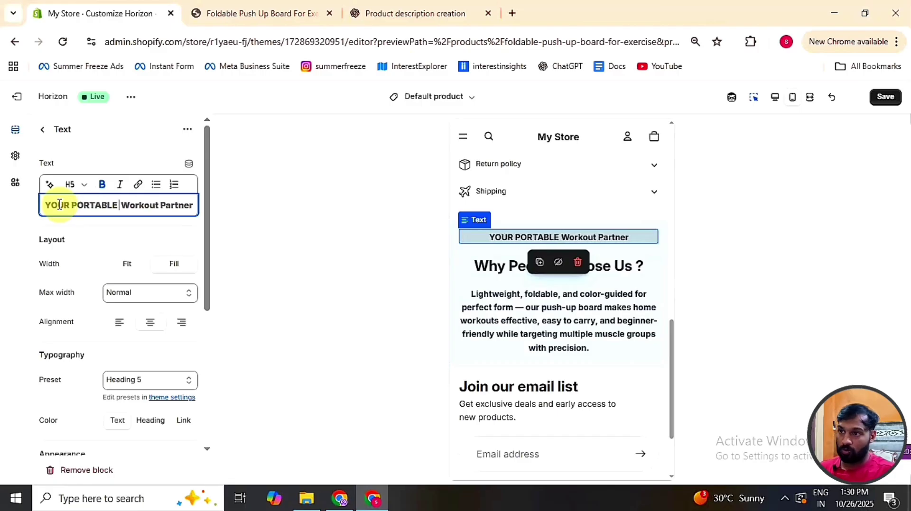
# Step: Replace the word "Workout" in the slogan with "WORKOUT" in capitals
pyautogui.press('Delete')
pyautogui.press('Delete')
pyautogui.press('Delete')
pyautogui.press('Delete')
pyautogui.press('Delete')
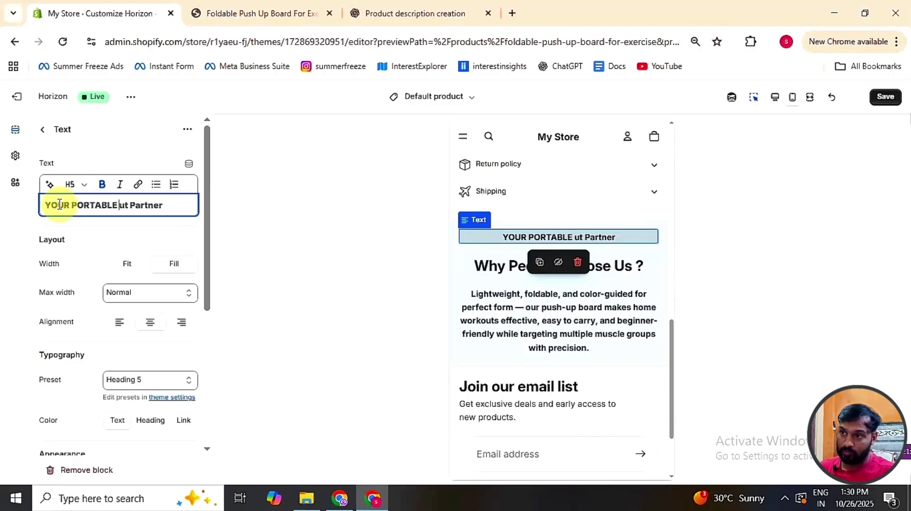
pyautogui.write('WOR')
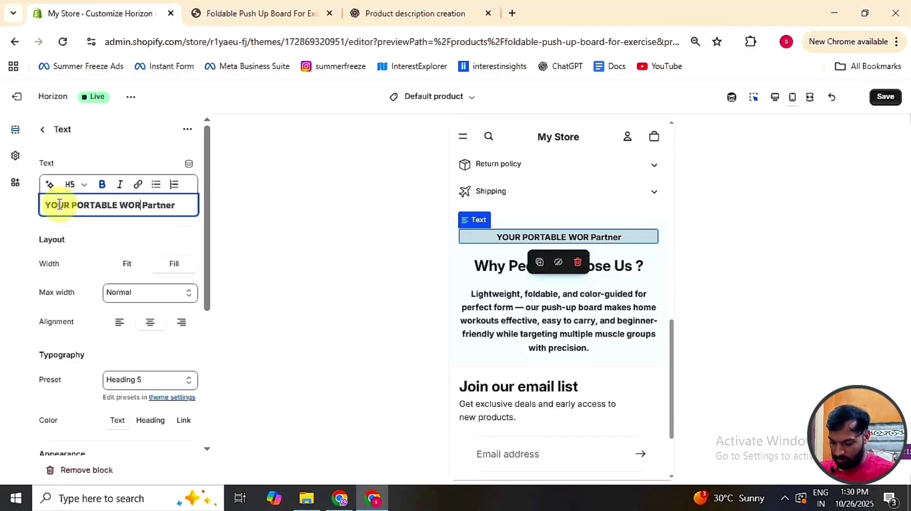
pyautogui.write('KOUT')
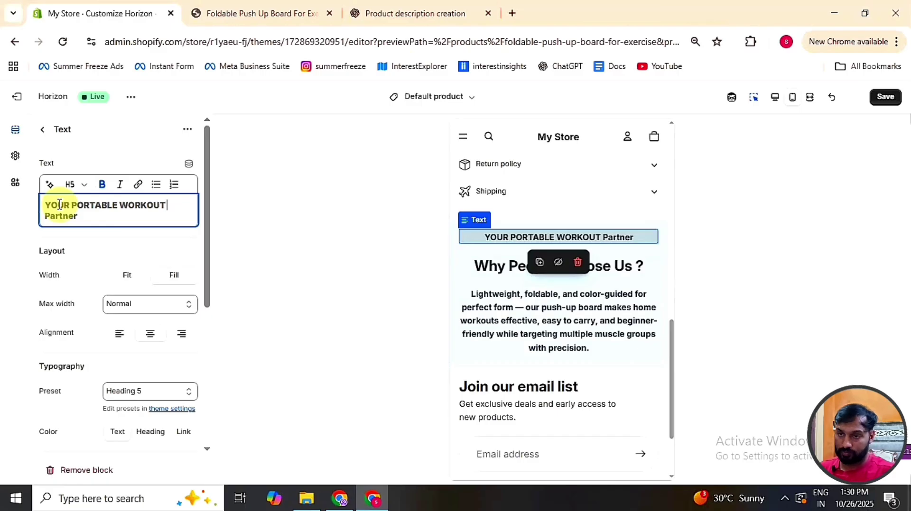
# Step: Replace the word "Partner" in the slogan with "PARTNER" in capitals, then save the theme and return to the section list
pyautogui.press('Delete')
pyautogui.press('Delete')
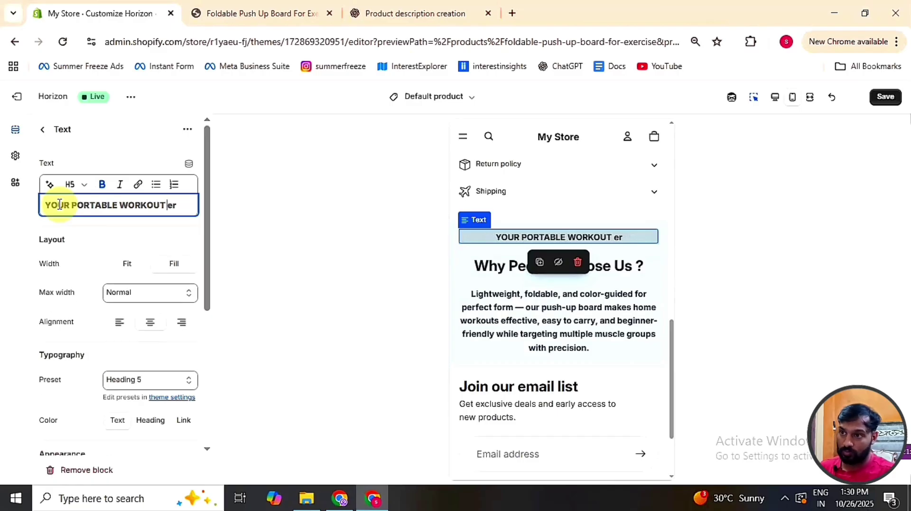
pyautogui.write('PART')
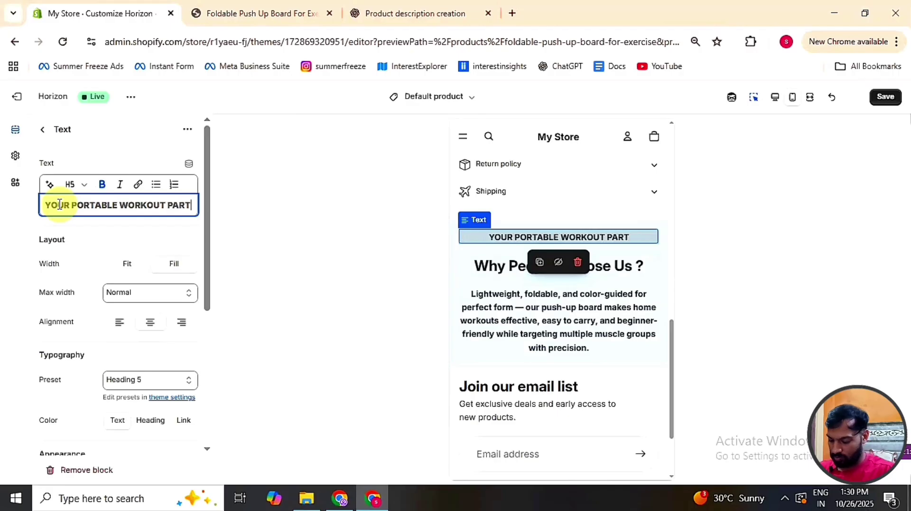
pyautogui.write('NER')
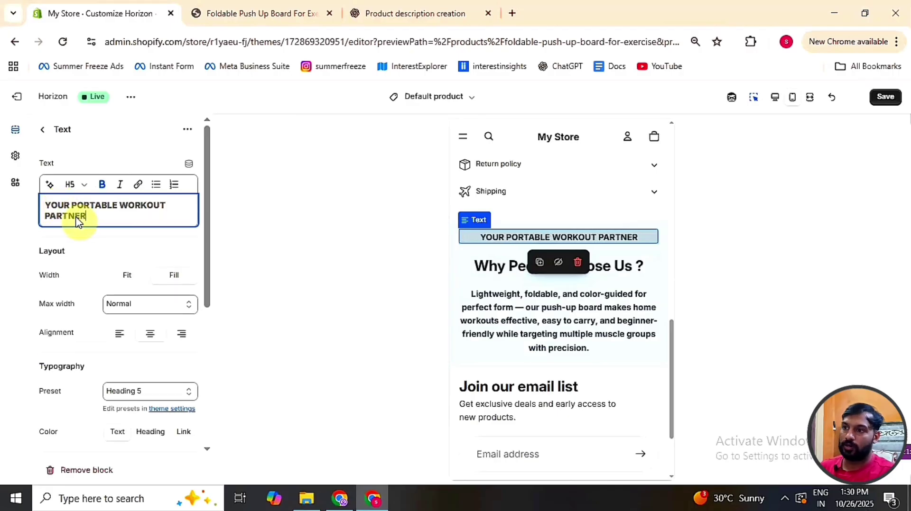
pyautogui.click(99, 245)
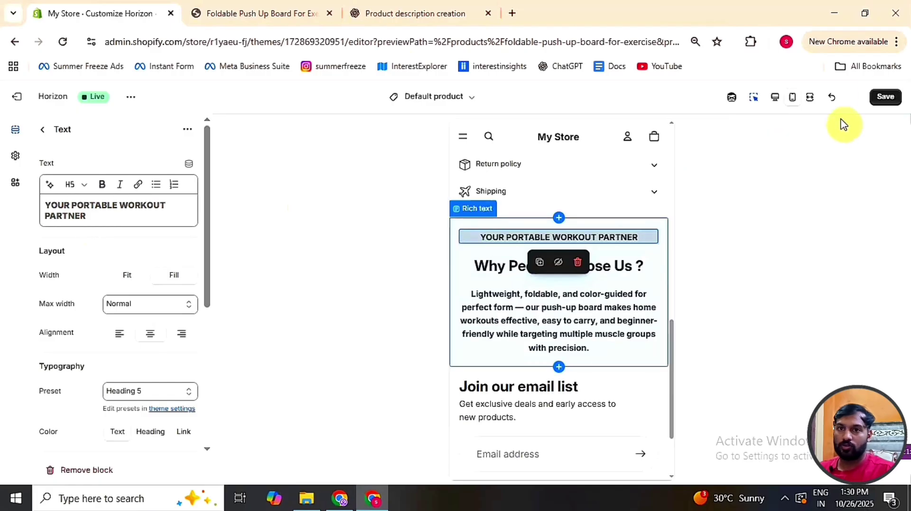
pyautogui.click(895, 100)
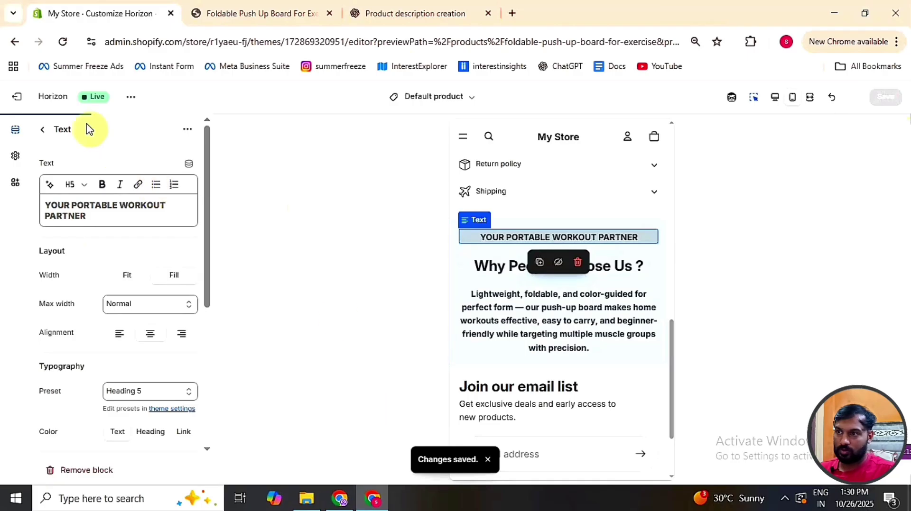
pyautogui.click(43, 130)
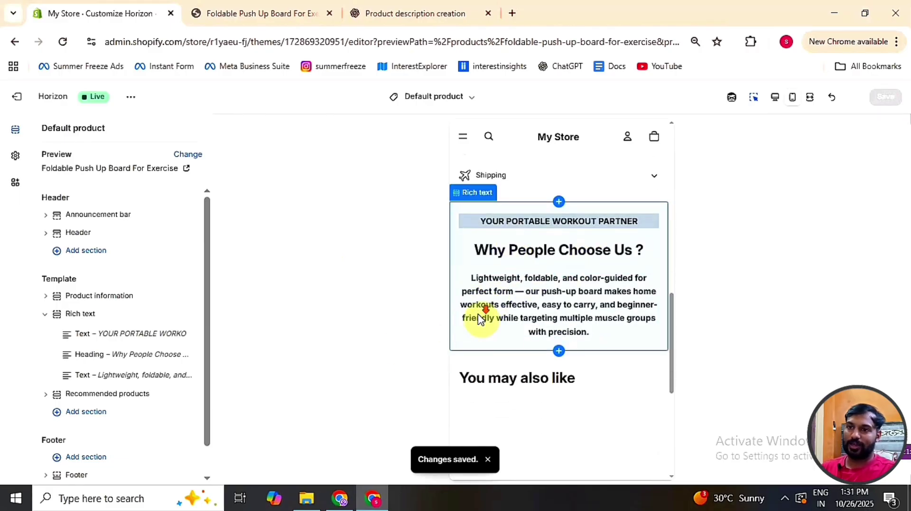
pyautogui.scroll(6, 464, 313)
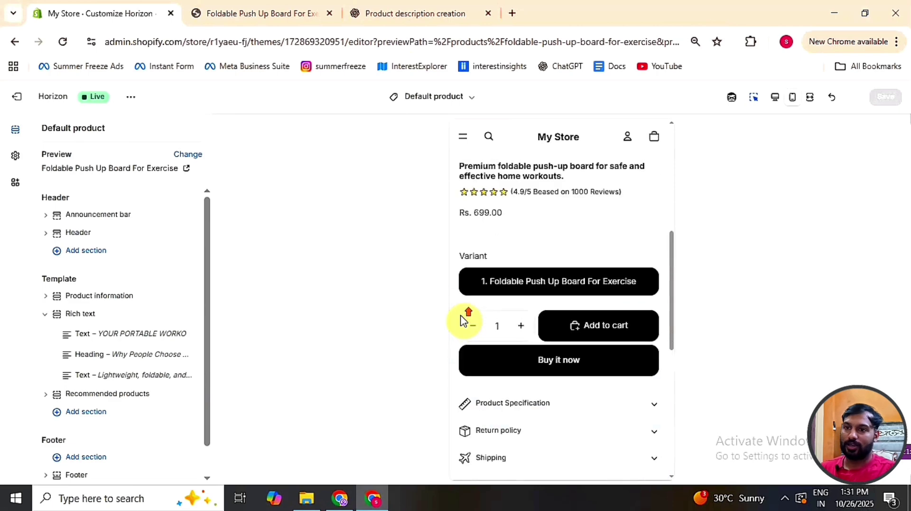
pyautogui.scroll(1, 464, 319)
pyautogui.scroll(-8, 464, 318)
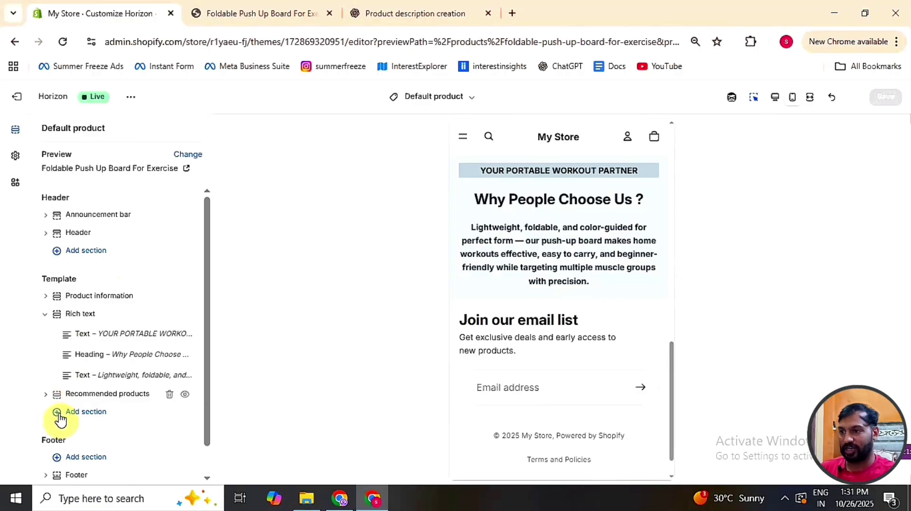
pyautogui.click(124, 386)
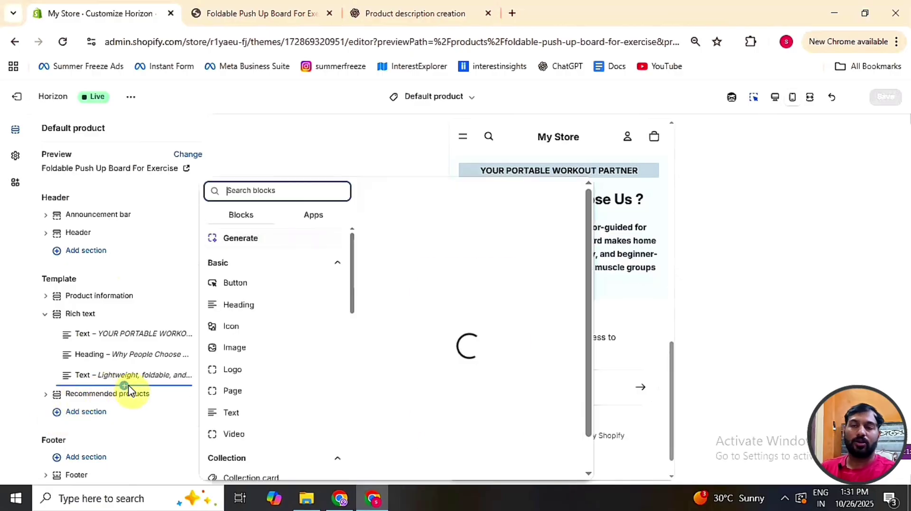
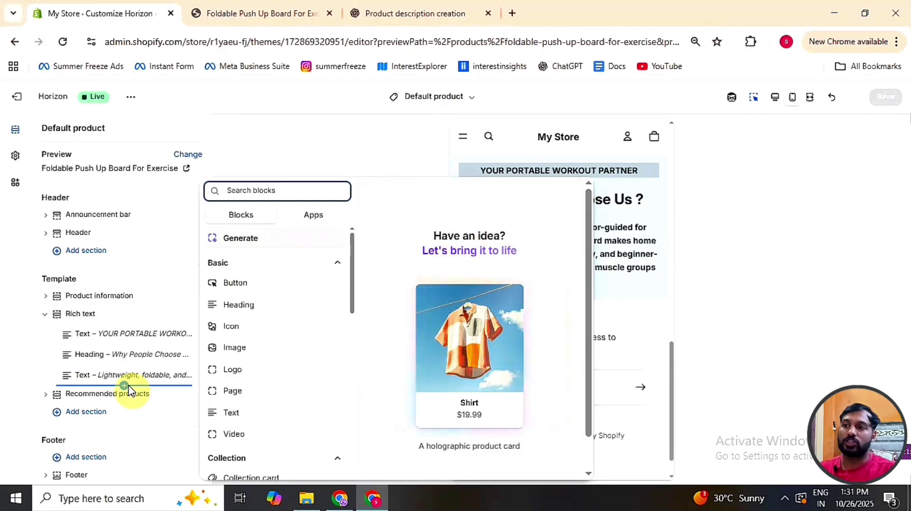
pyautogui.scroll(-10, 232, 377)
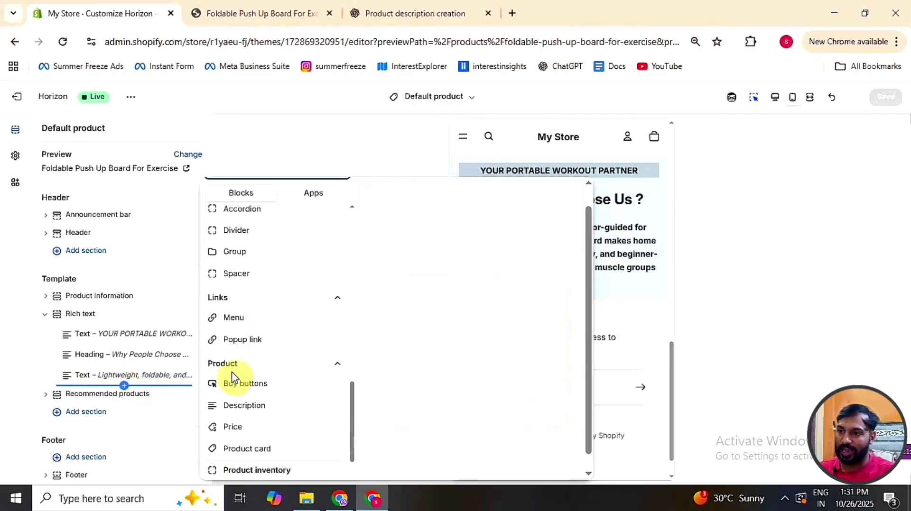
pyautogui.scroll(-3, 231, 377)
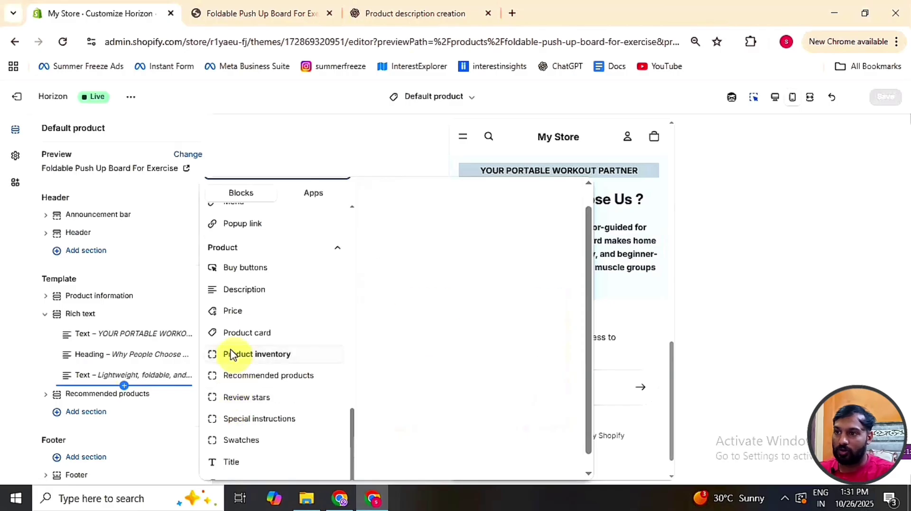
pyautogui.scroll(7, 237, 350)
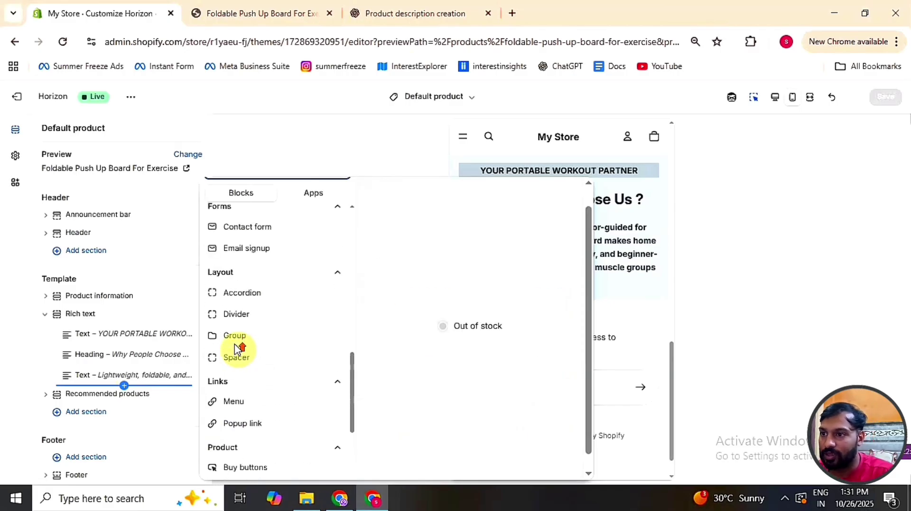
pyautogui.scroll(9, 237, 350)
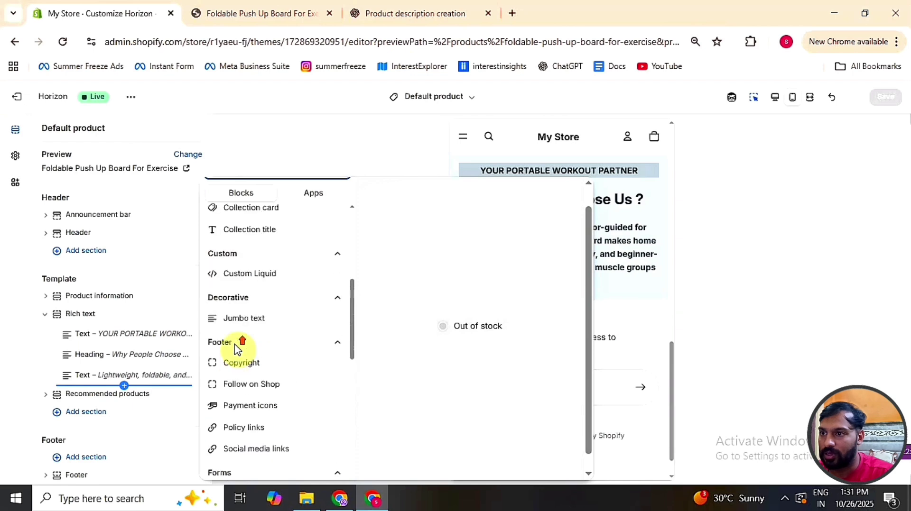
pyautogui.scroll(4, 237, 349)
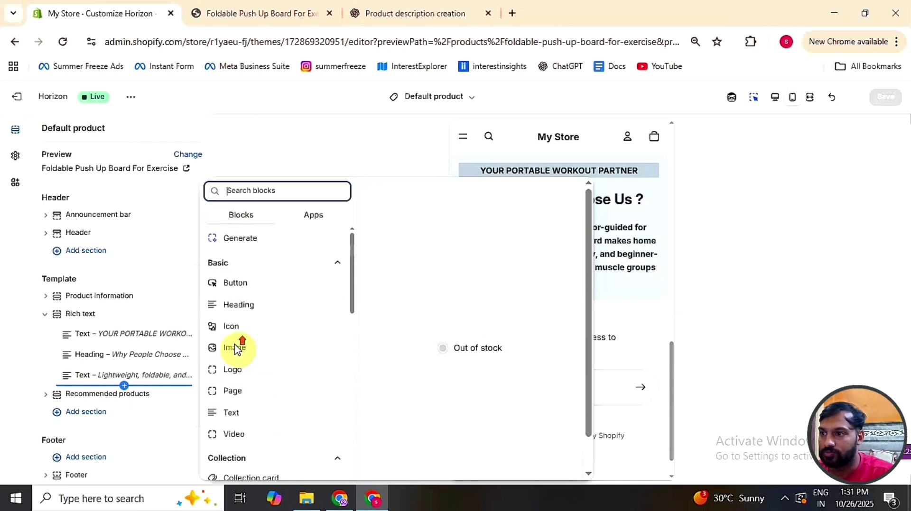
pyautogui.click(44, 315)
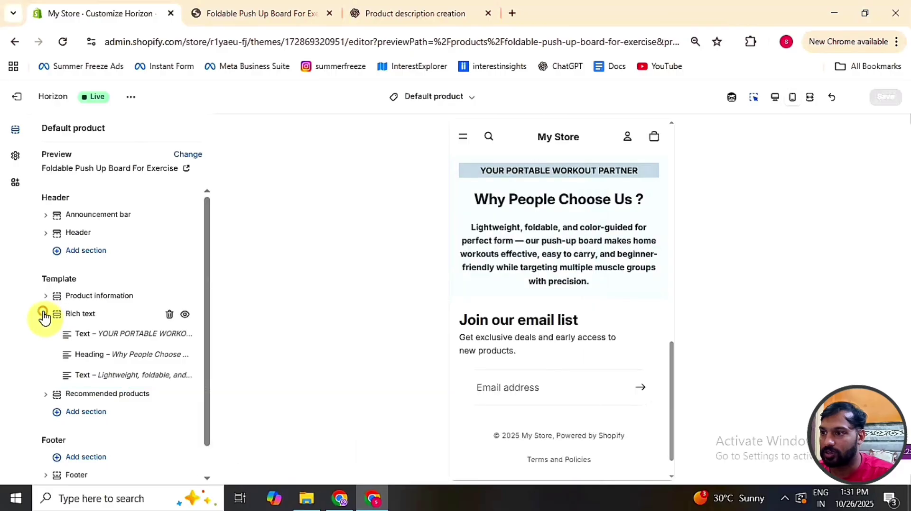
# Step: Add an FAQ section to the product template and move it above the Recommended products section
pyautogui.click(79, 411)
pyautogui.scroll(-7, 246, 373)
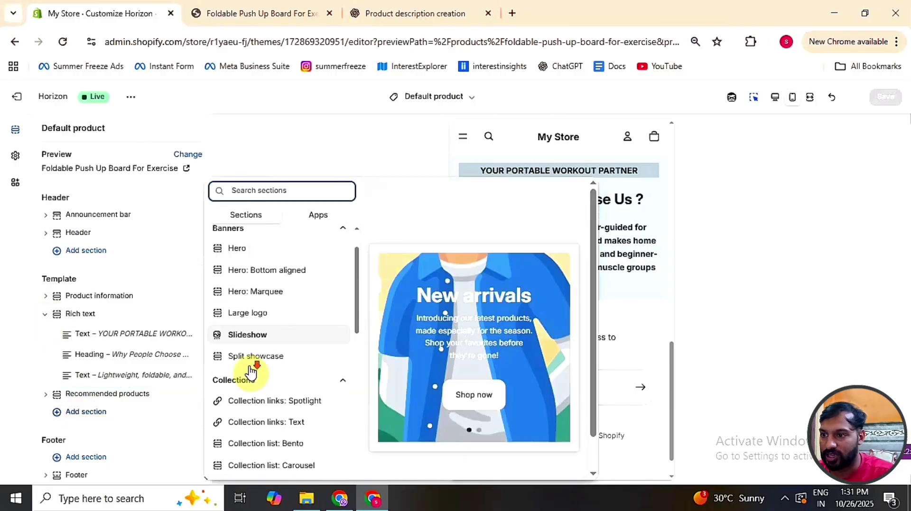
pyautogui.scroll(-10, 251, 372)
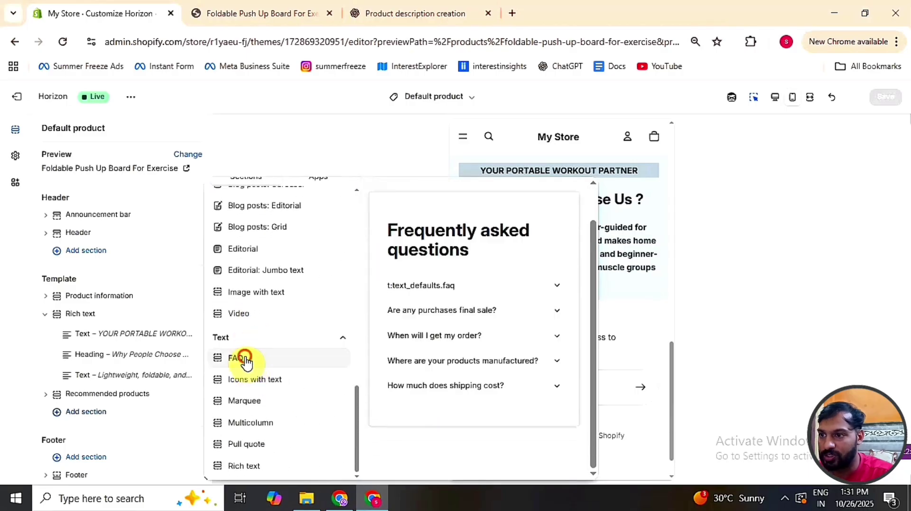
pyautogui.click(245, 362)
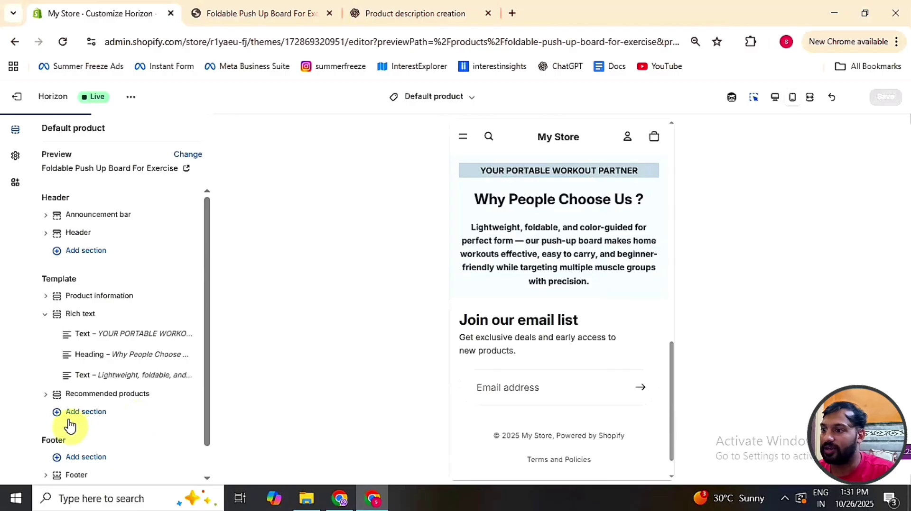
pyautogui.scroll(-1, 67, 427)
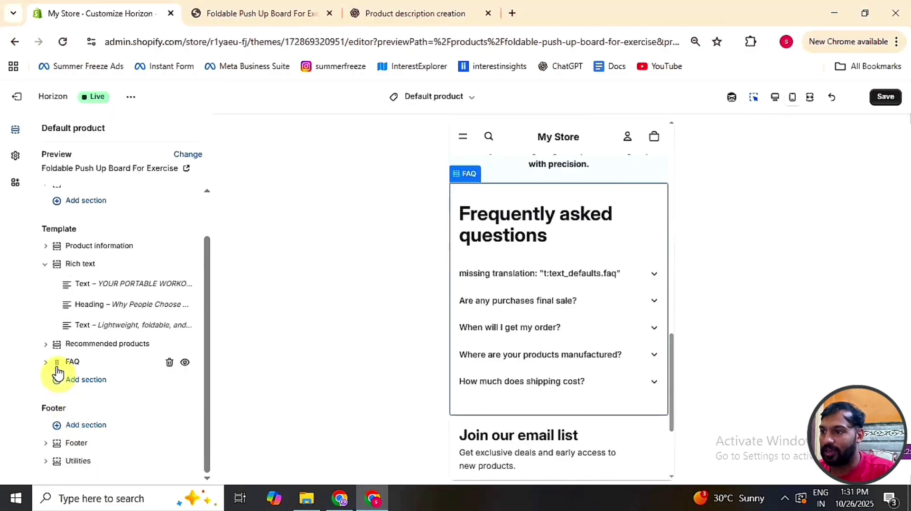
pyautogui.moveTo(55, 362); pyautogui.dragTo(71, 347)
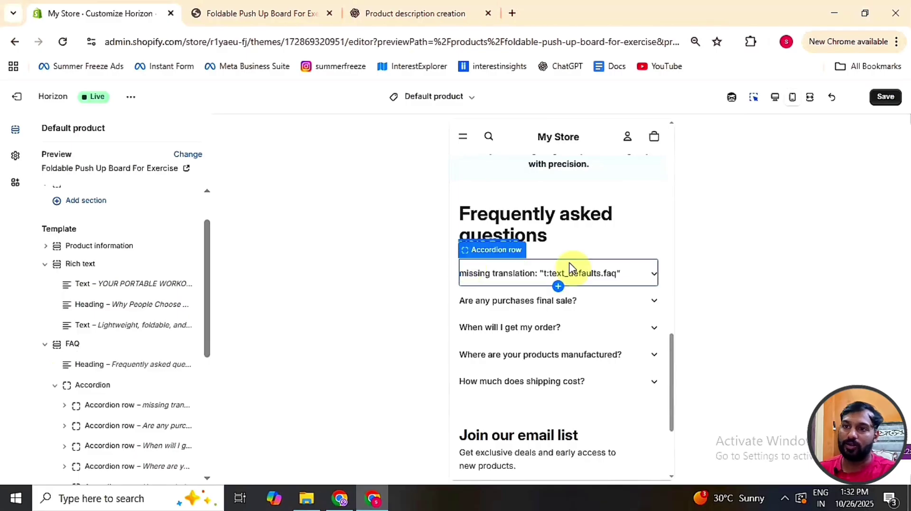
# Step: Set the FAQ section's layout alignment to Center
pyautogui.click(121, 347)
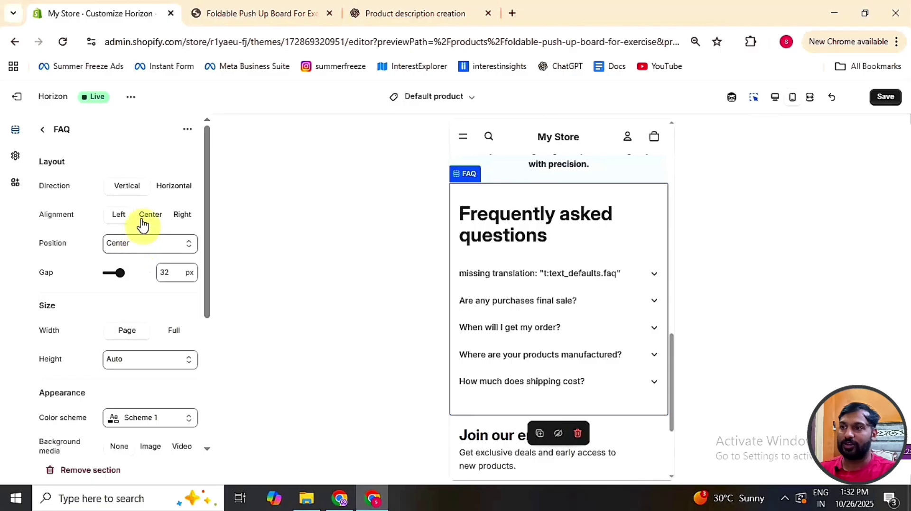
pyautogui.click(144, 226)
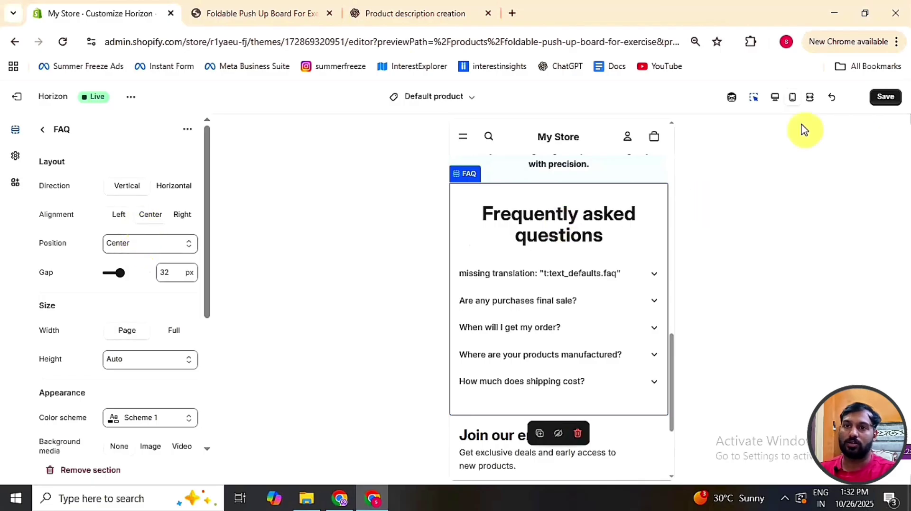
# Step: Switch the preview to desktop view and examine the product page from the FAQ section up to the product information
pyautogui.click(776, 98)
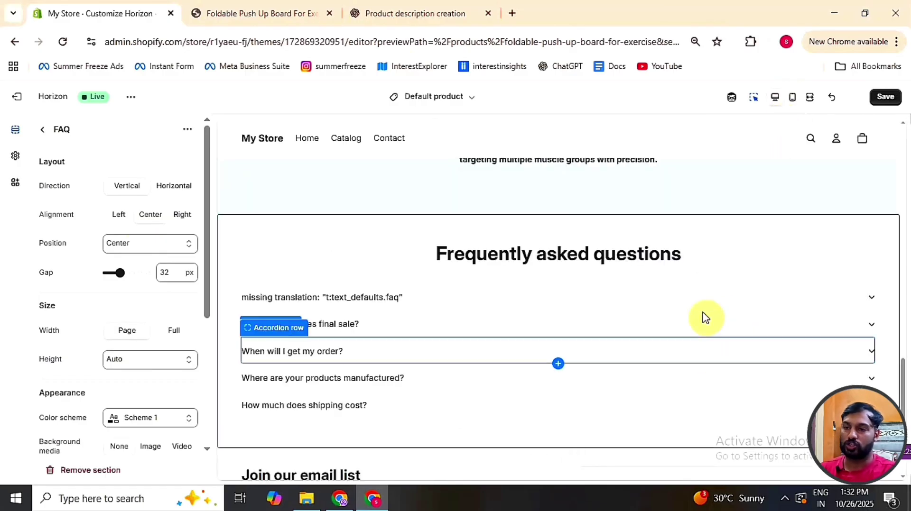
pyautogui.scroll(3, 707, 317)
pyautogui.scroll(-3, 706, 317)
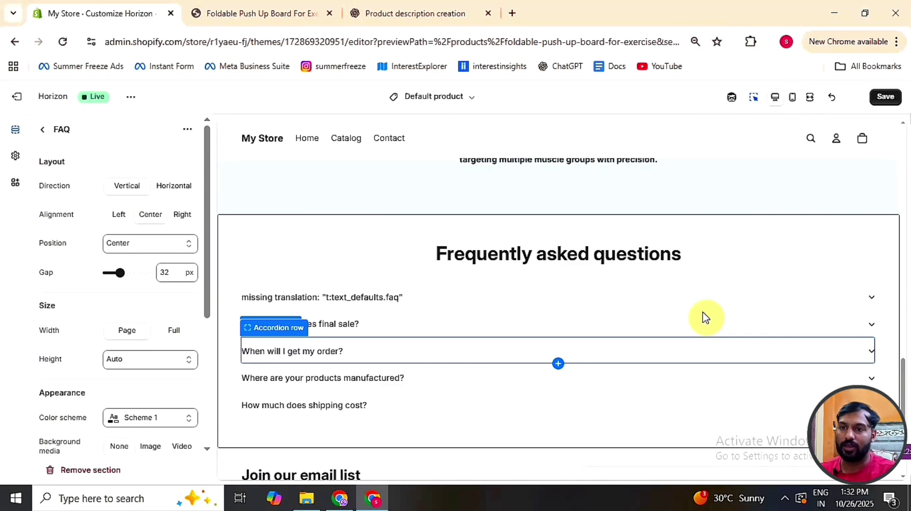
pyautogui.scroll(6, 706, 317)
pyautogui.scroll(-5, 706, 317)
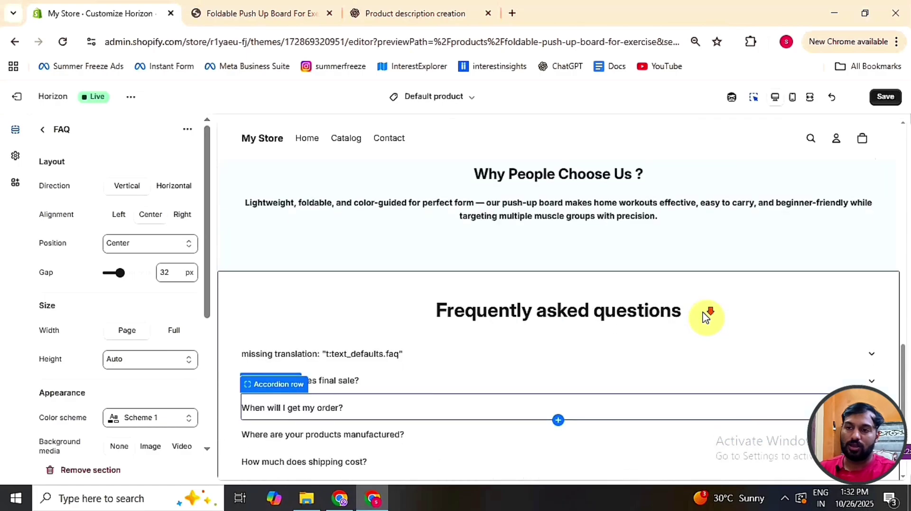
pyautogui.scroll(-3, 706, 317)
pyautogui.scroll(13, 705, 317)
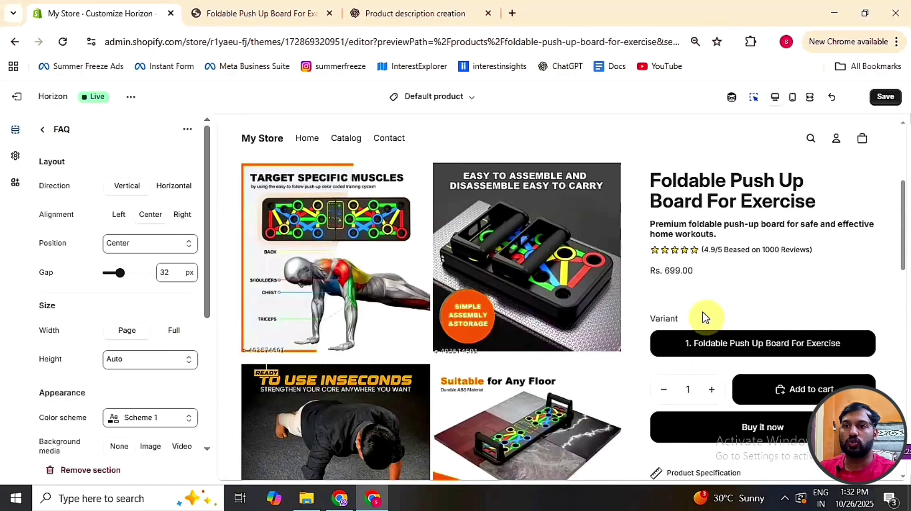
pyautogui.scroll(2, 705, 317)
# Step: Save the theme changes, return to the section list and collapse the FAQ section there
pyautogui.click(887, 97)
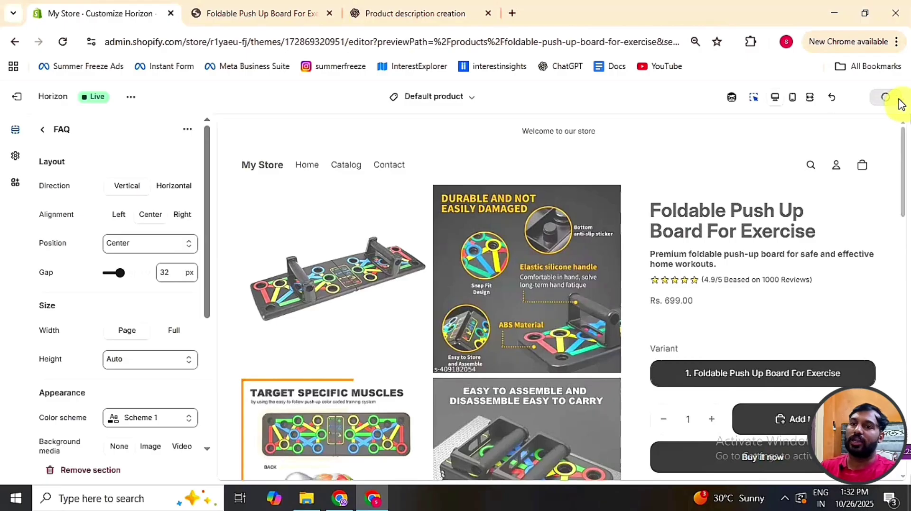
pyautogui.scroll(-6, 775, 299)
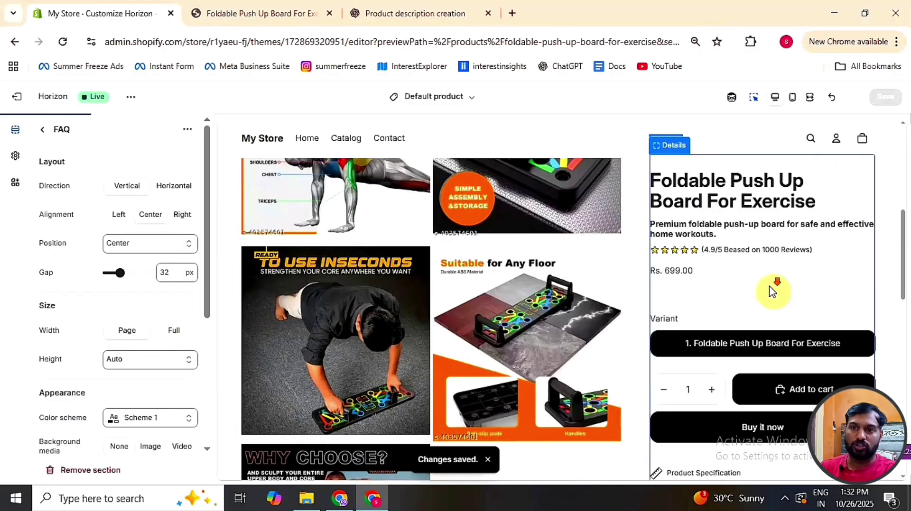
pyautogui.scroll(-1, 772, 290)
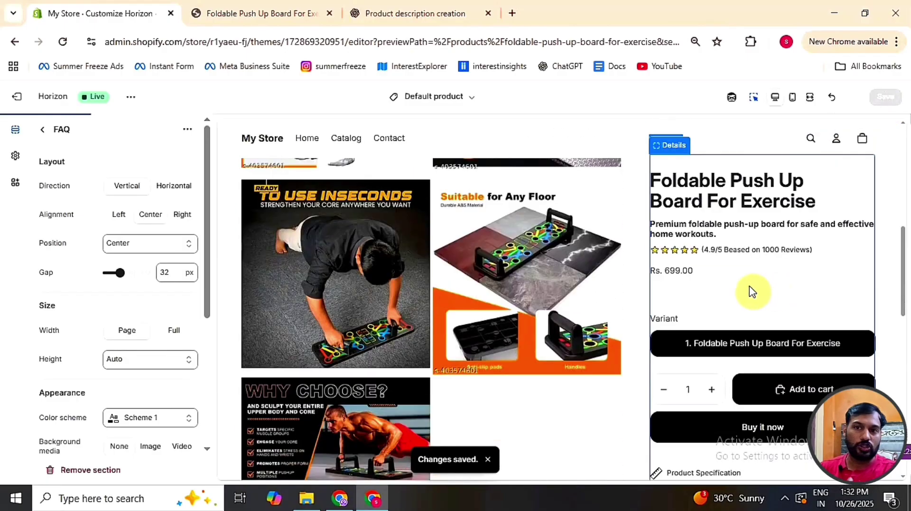
pyautogui.click(46, 129)
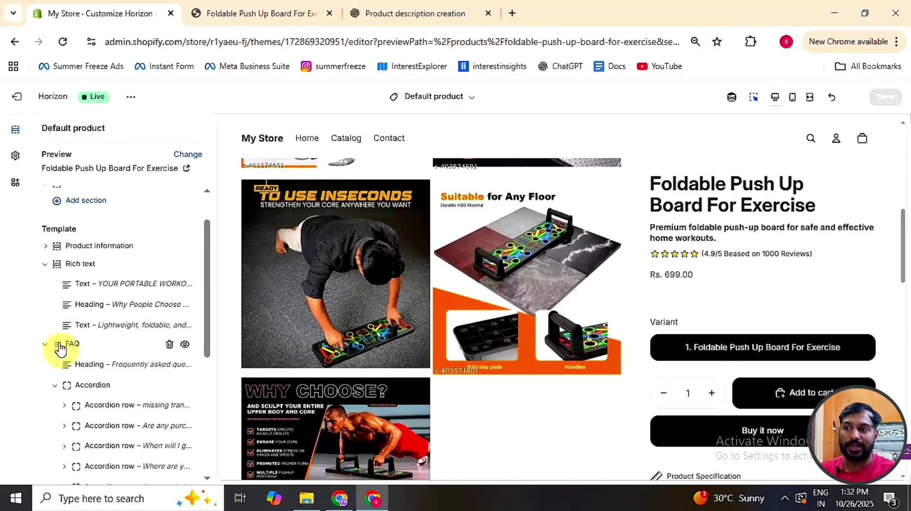
pyautogui.click(48, 345)
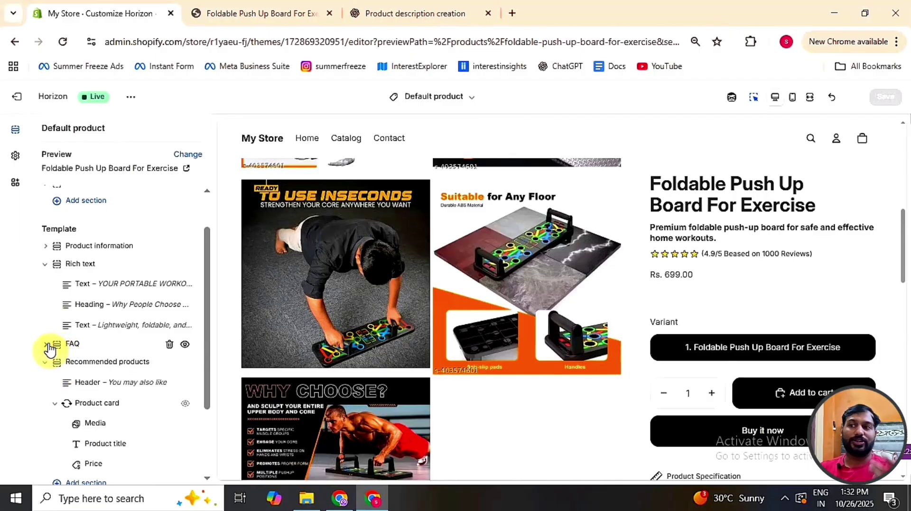
# Step: Collapse the Rich text section and add a Marquee section between Product information and Rich text
pyautogui.click(42, 269)
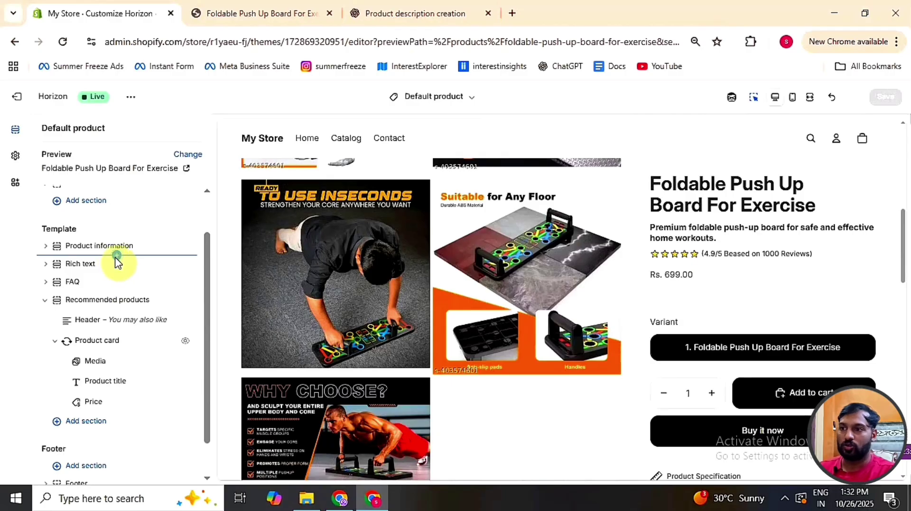
pyautogui.click(116, 256)
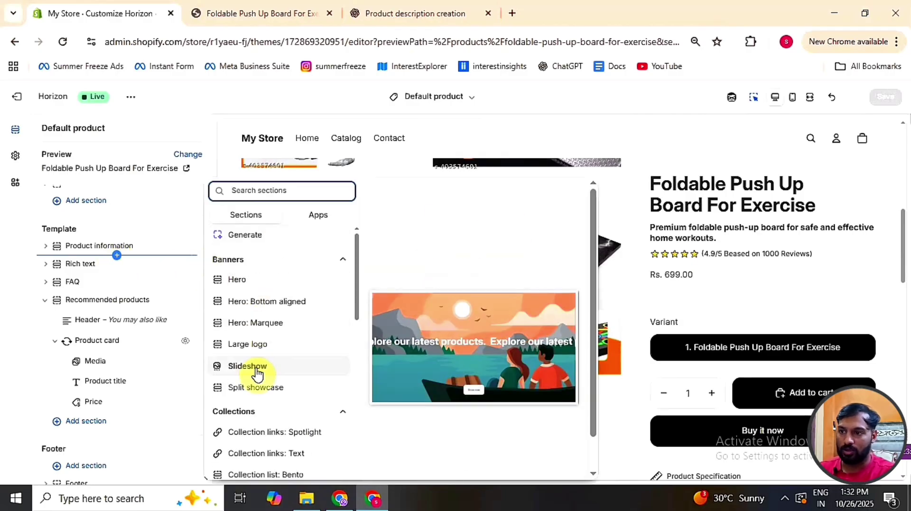
pyautogui.scroll(-10, 257, 374)
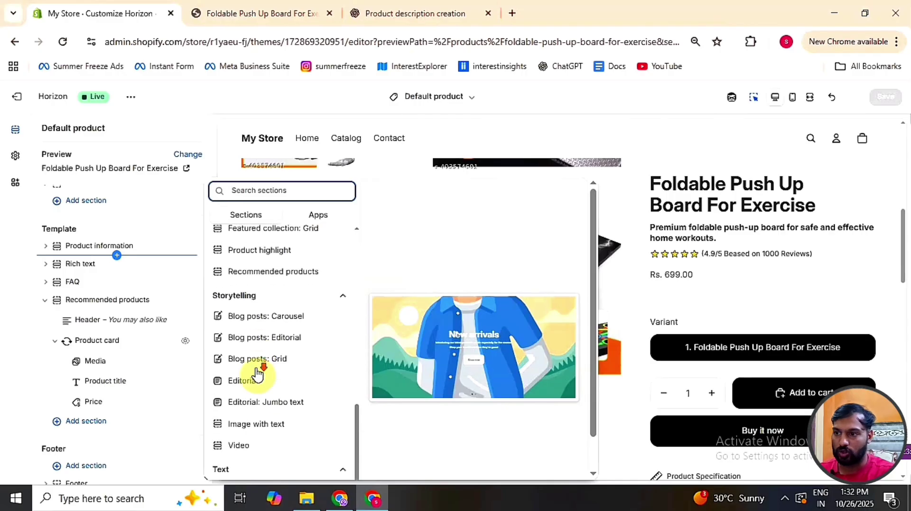
pyautogui.scroll(-3, 257, 374)
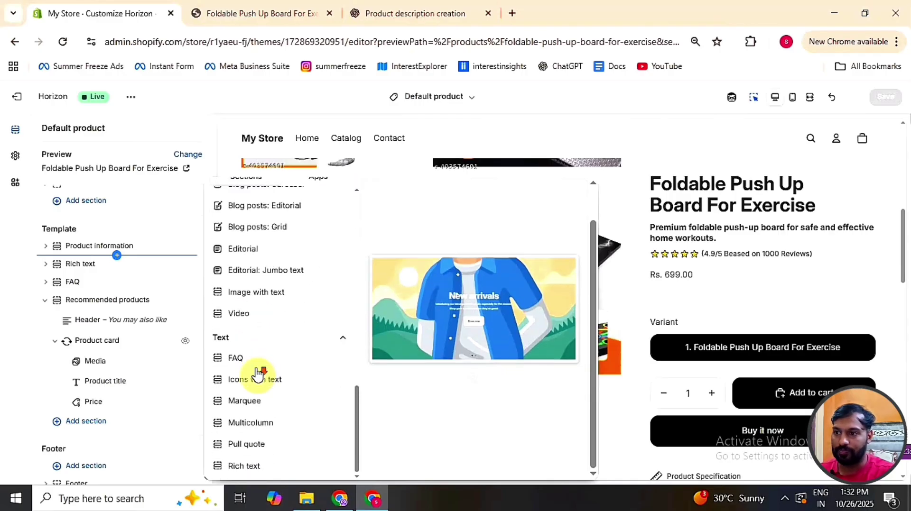
pyautogui.click(245, 402)
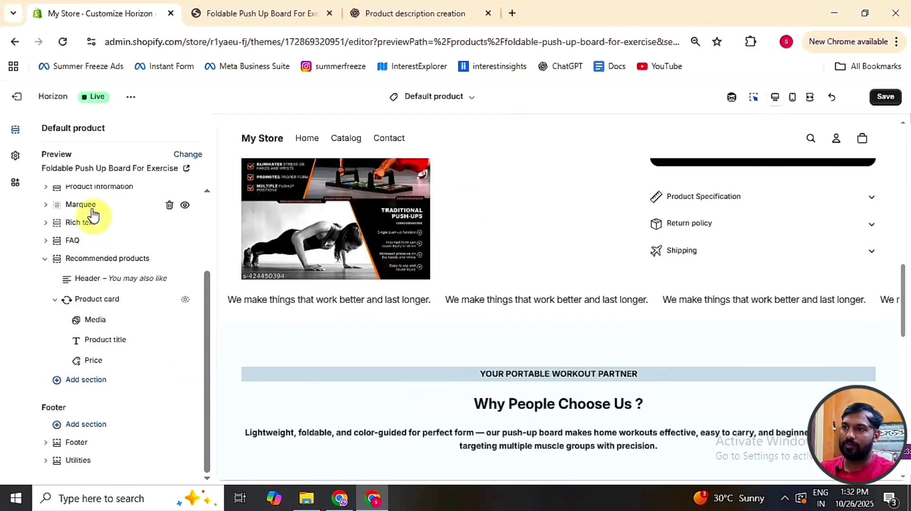
# Step: Set the Marquee section's color scheme to Scheme 5
pyautogui.click(93, 214)
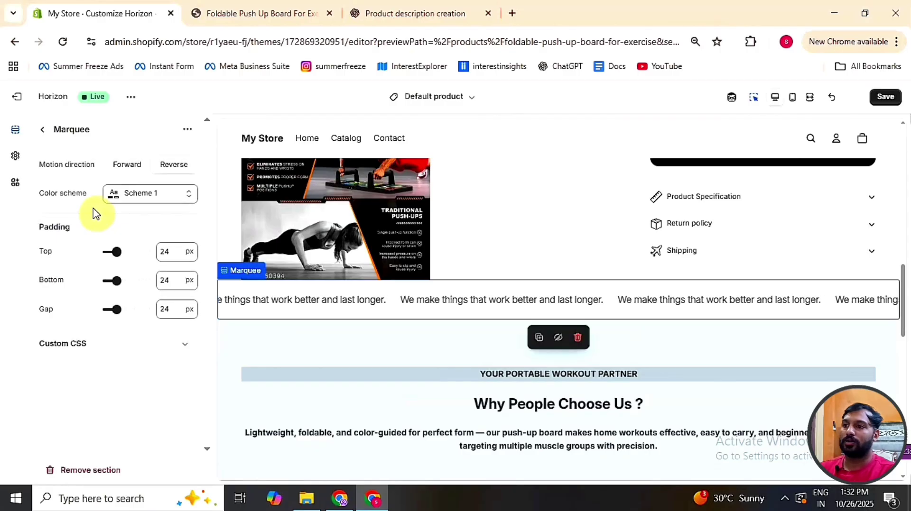
pyautogui.click(138, 199)
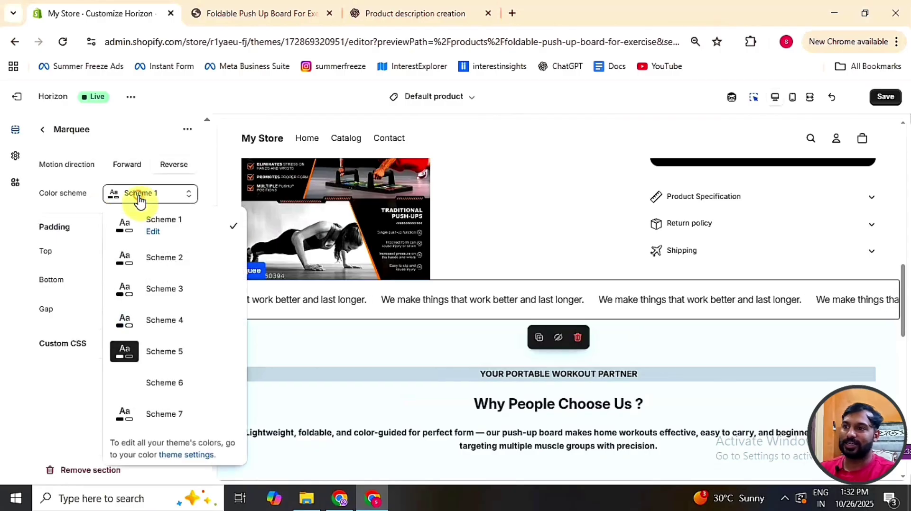
pyautogui.click(141, 351)
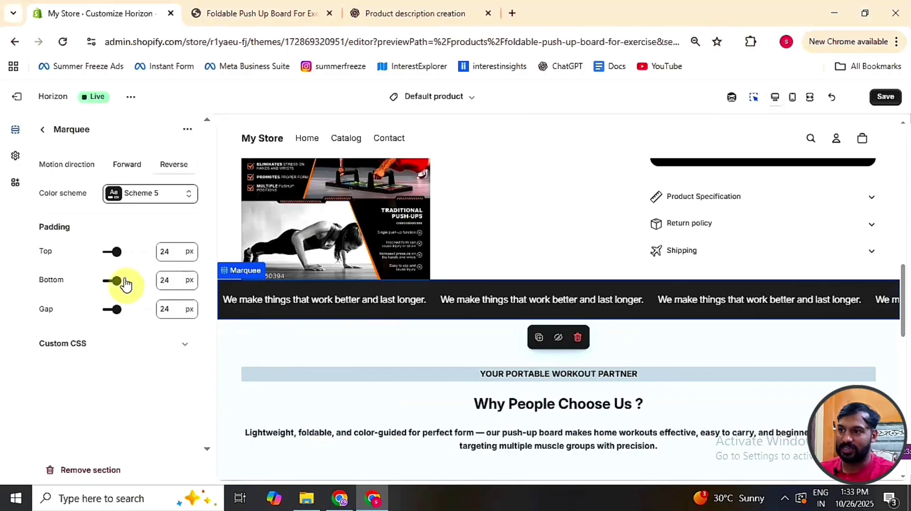
# Step: Set the Marquee section's top and bottom padding to 15 px each and return to the section list
pyautogui.moveTo(110, 251); pyautogui.dragTo(112, 252)
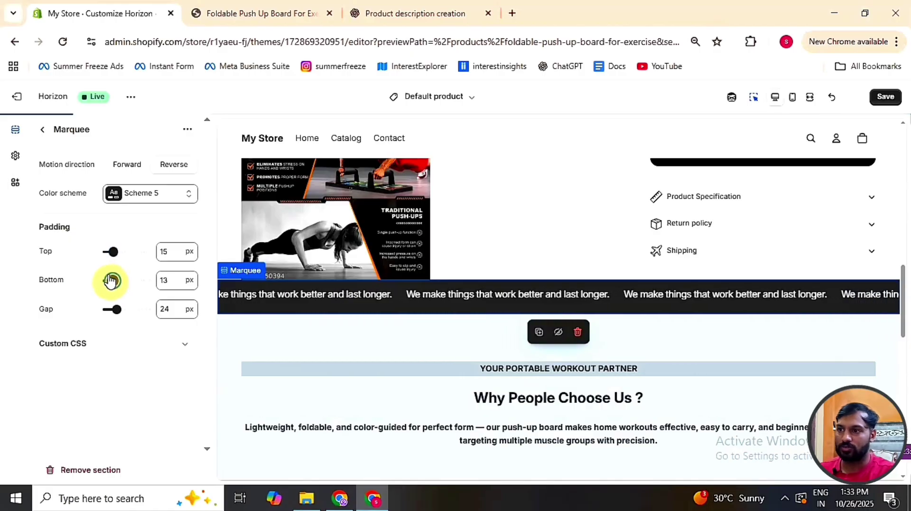
pyautogui.moveTo(110, 281); pyautogui.dragTo(110, 281)
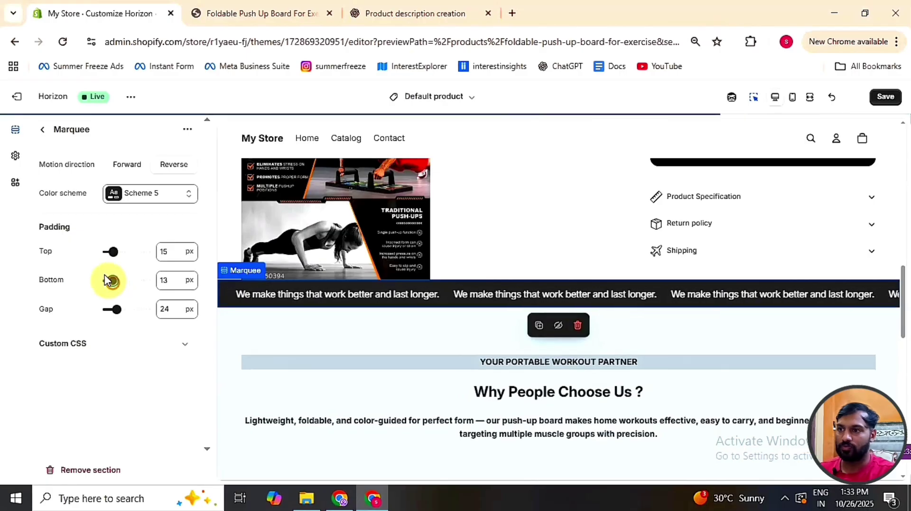
pyautogui.doubleClick(170, 278)
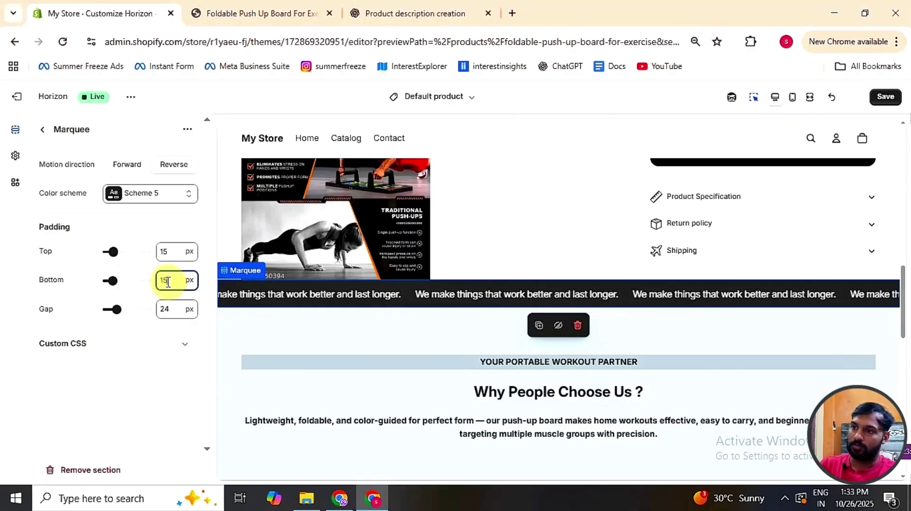
pyautogui.click(149, 372)
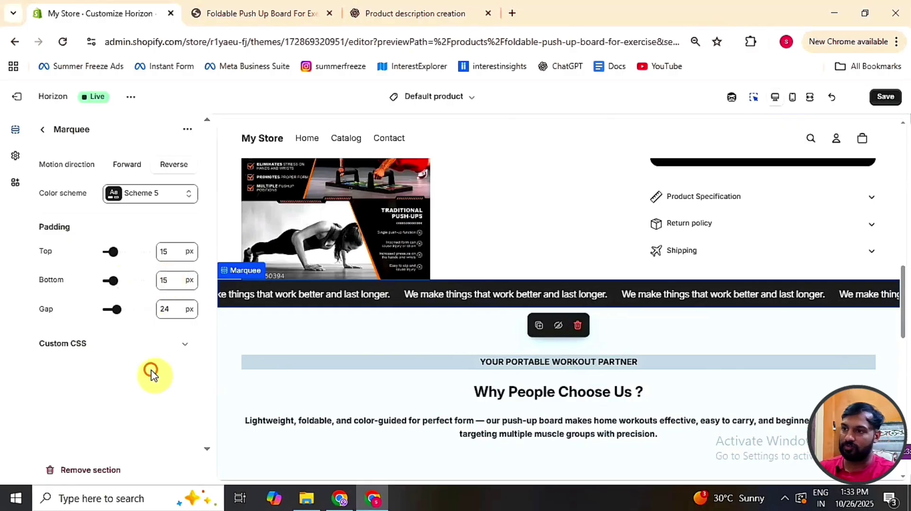
pyautogui.click(44, 138)
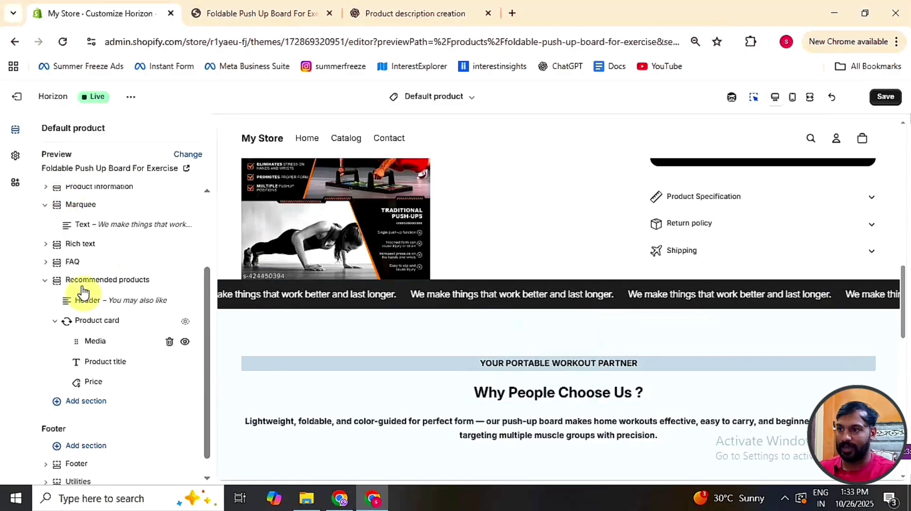
# Step: Replace the Marquee section's text with "Free Shipping" and return to the section list
pyautogui.click(51, 283)
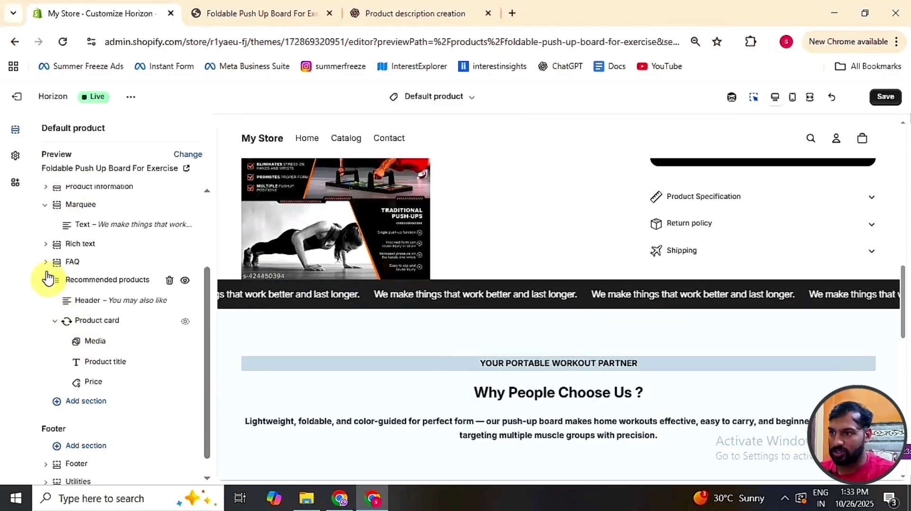
pyautogui.moveTo(47, 278); pyautogui.dragTo(85, 320)
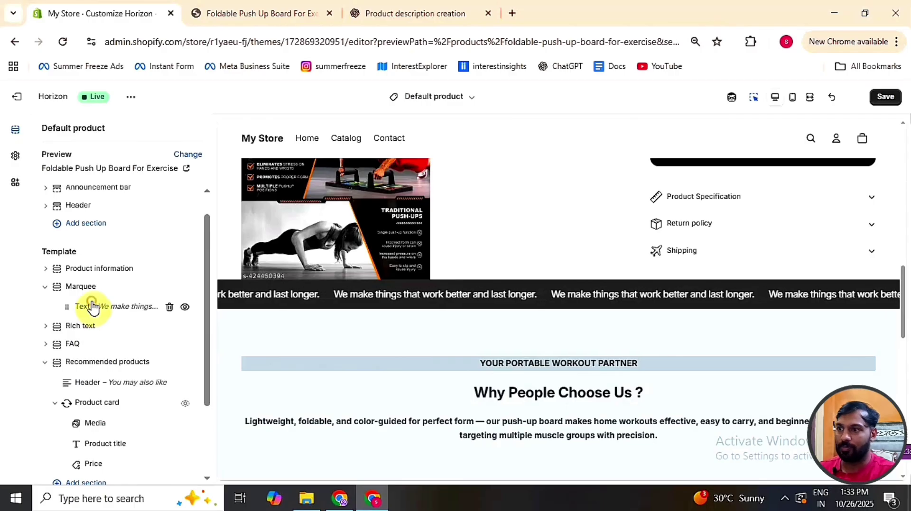
pyautogui.click(93, 308)
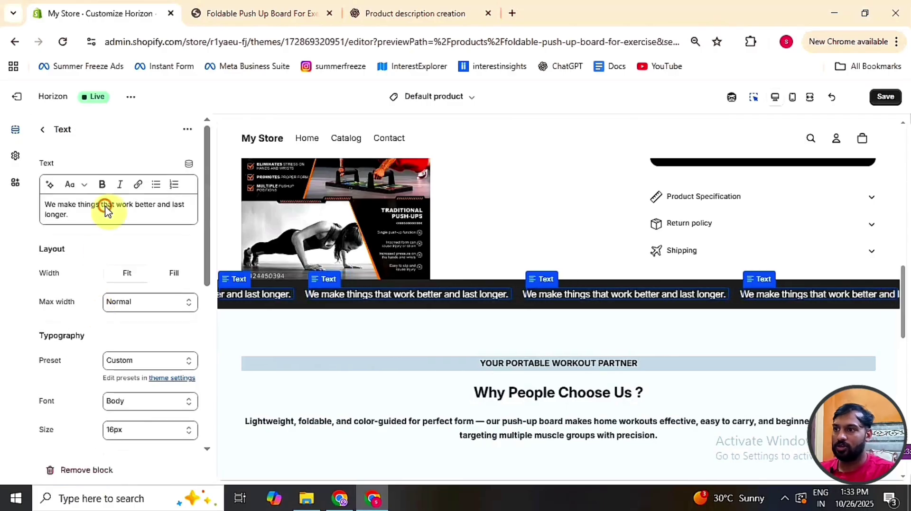
pyautogui.moveTo(103, 205); pyautogui.dragTo(48, 201)
pyautogui.hotkey('ctrl', 'a')
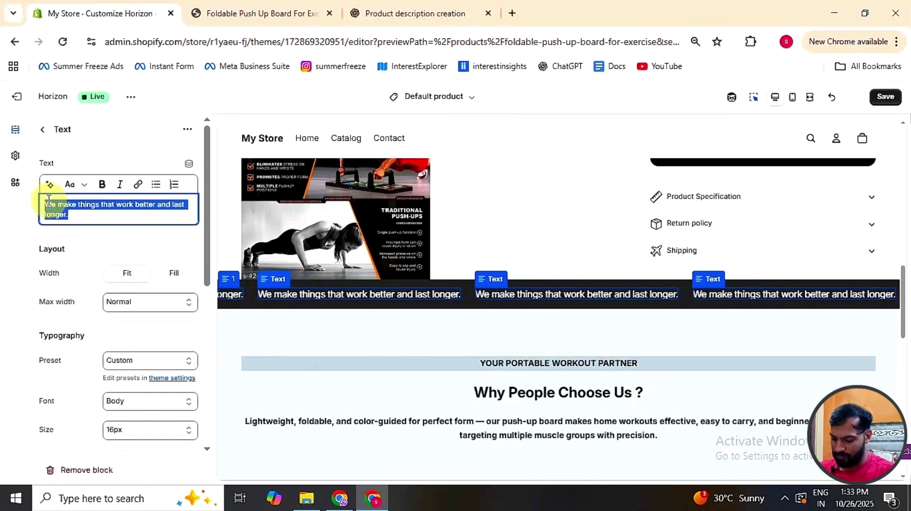
pyautogui.press('BackSpace')
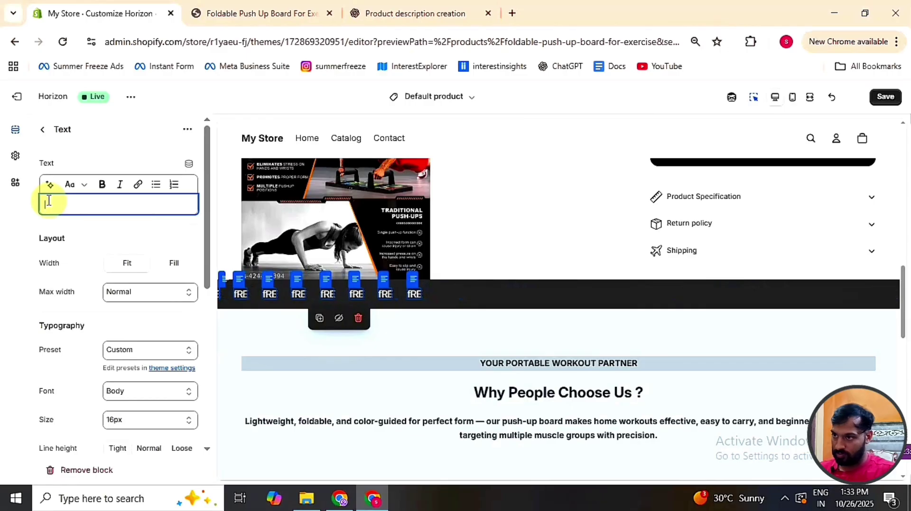
pyautogui.write('Free Shipping')
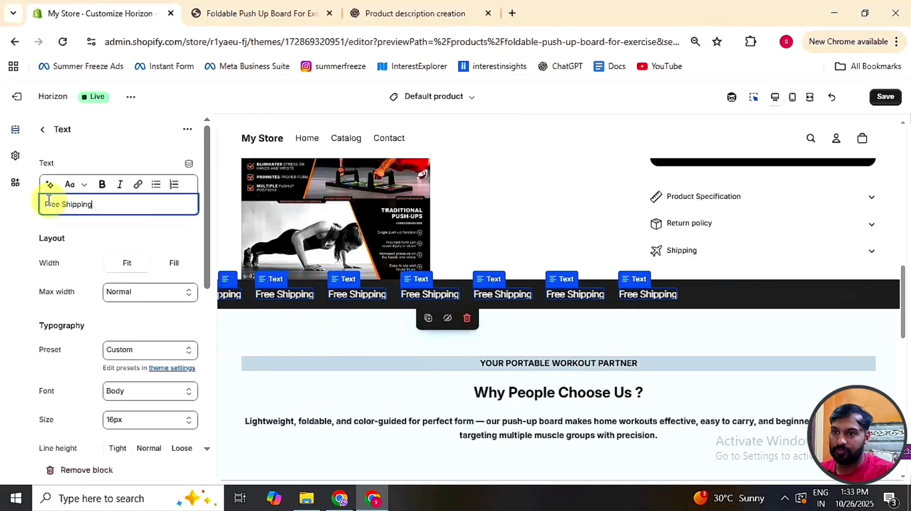
pyautogui.click(41, 130)
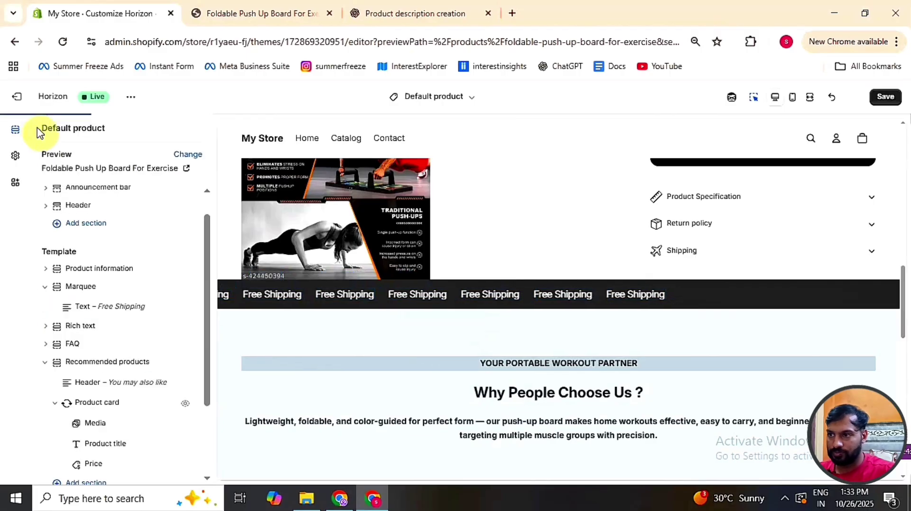
# Step: Add an Icon block above the "Free Shipping" text in the Marquee section
pyautogui.moveTo(104, 267); pyautogui.dragTo(123, 304)
pyautogui.click(123, 298)
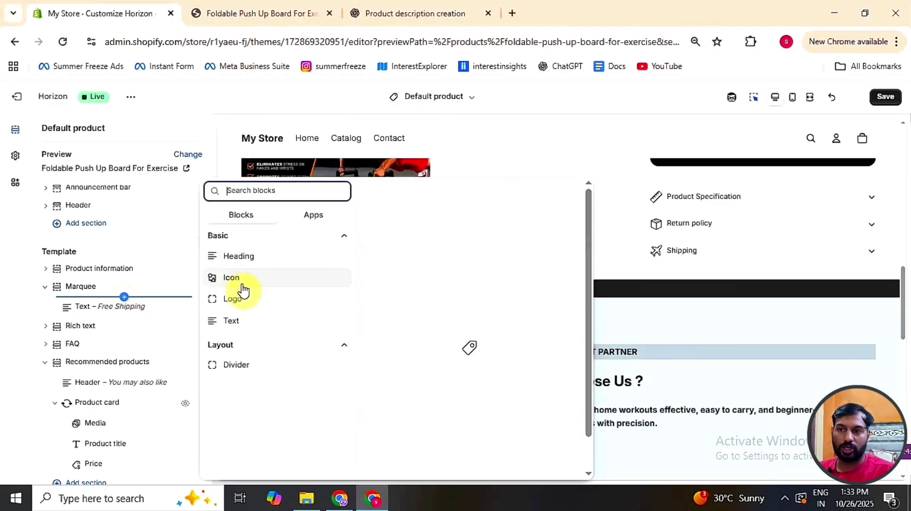
pyautogui.press('Escape')
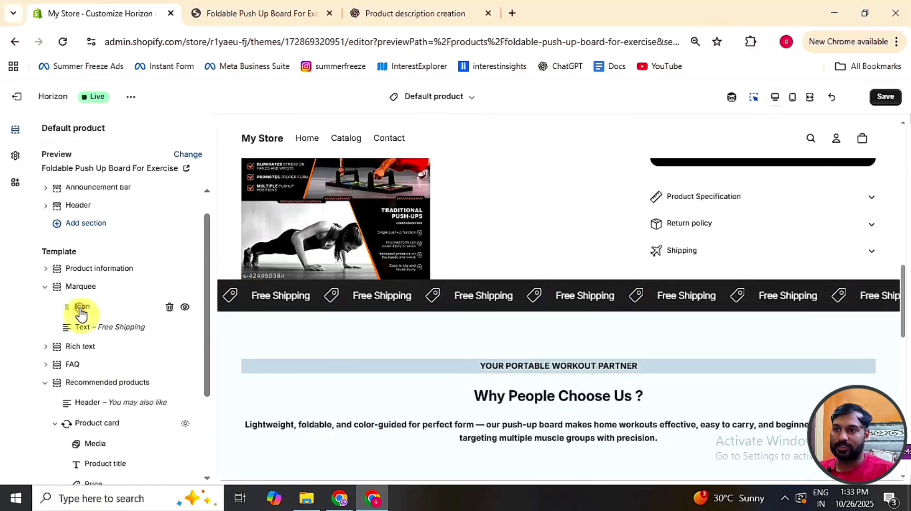
# Step: Change the marquee's icon above the "Free Shipping" text to Truck
pyautogui.click(82, 310)
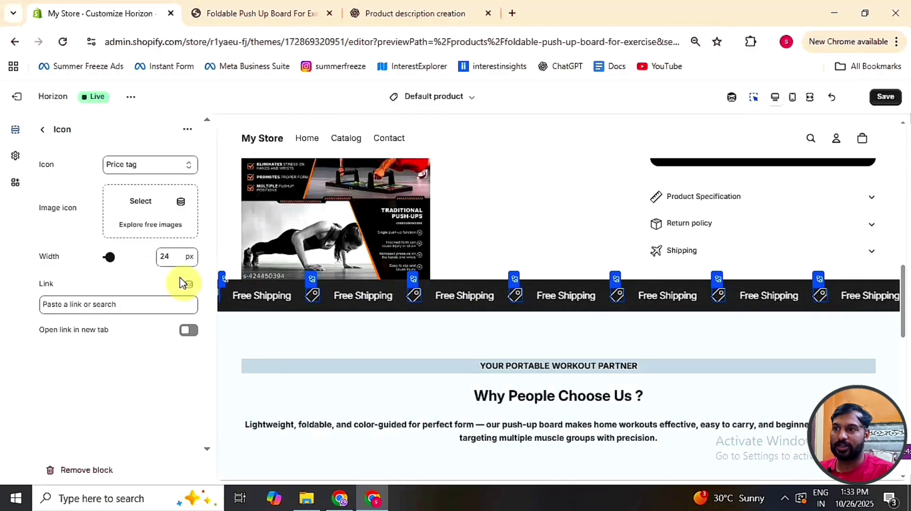
pyautogui.click(157, 203)
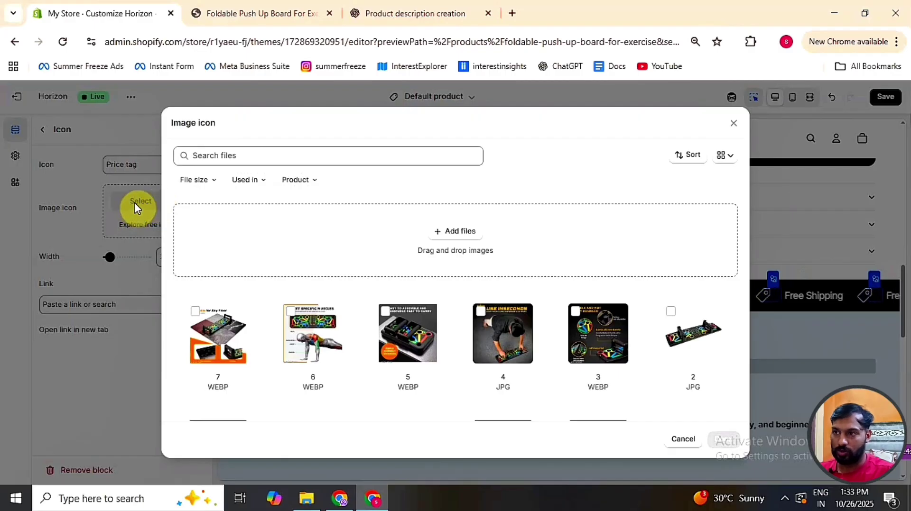
pyautogui.click(72, 226)
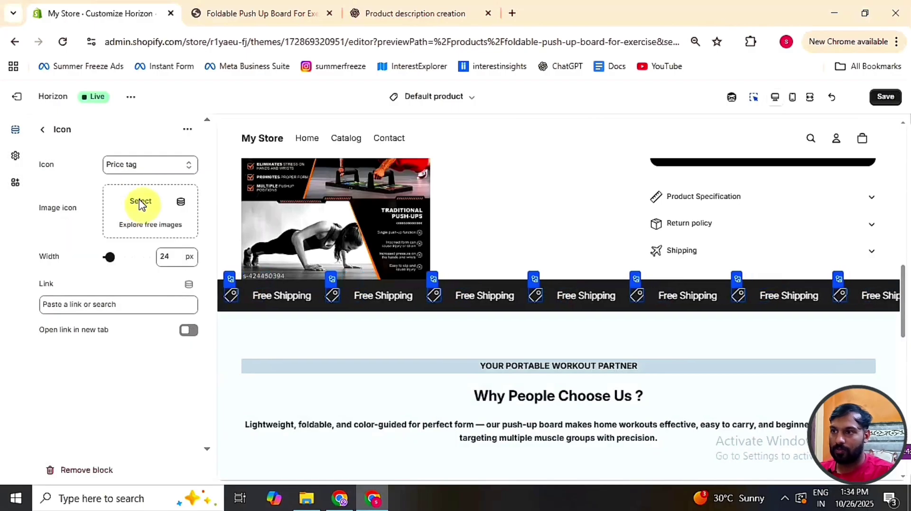
pyautogui.click(142, 166)
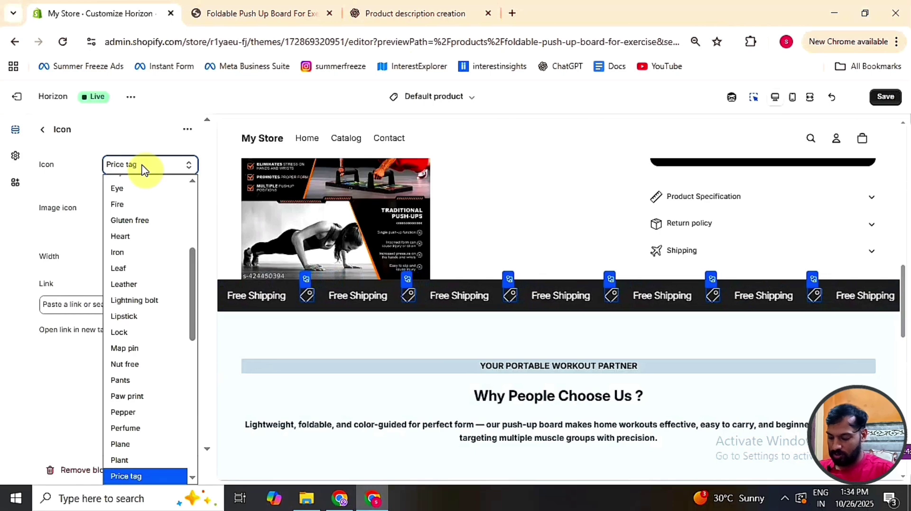
pyautogui.press('t')
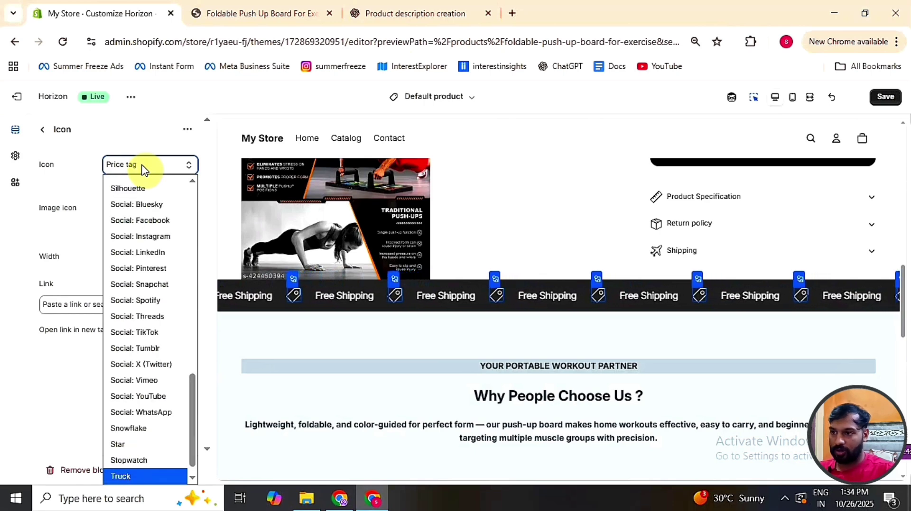
pyautogui.click(127, 477)
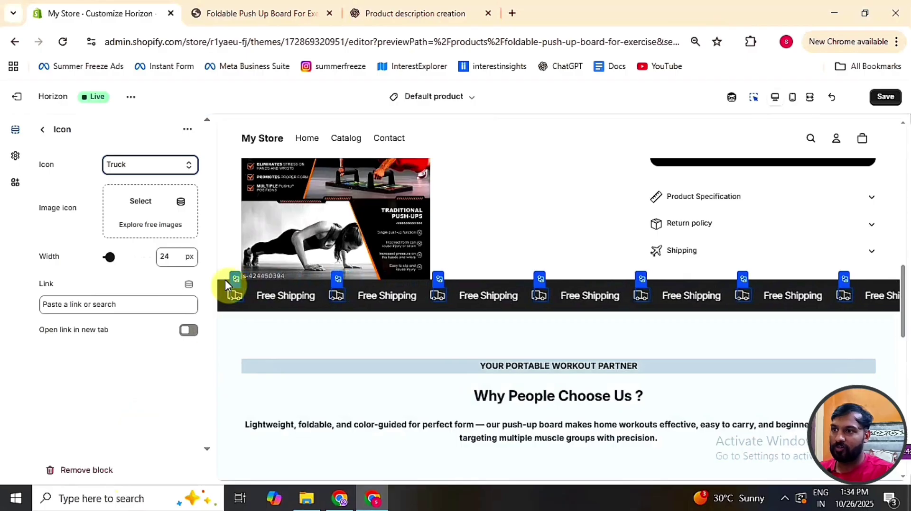
# Step: Set the truck icon's width to 22 px and return to the section list
pyautogui.click(164, 255)
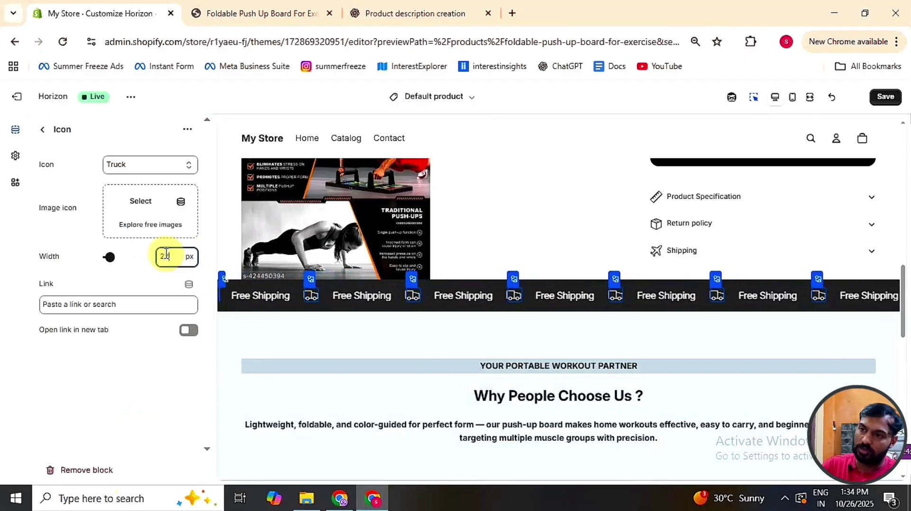
pyautogui.click(124, 385)
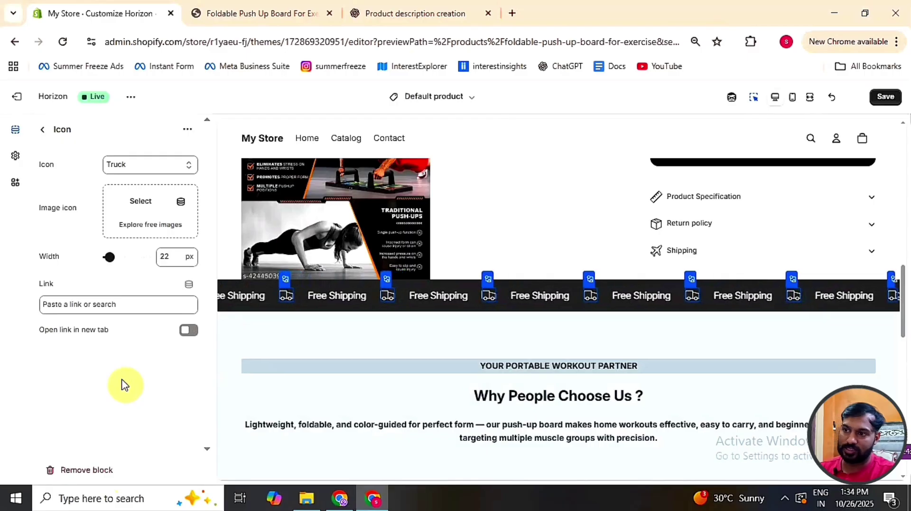
pyautogui.click(42, 129)
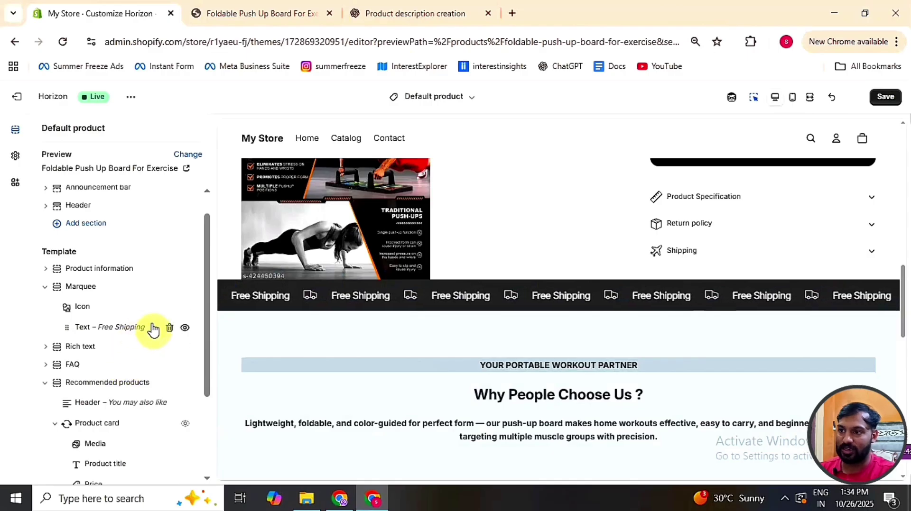
# Step: Add a second Icon block below the "Free Shipping" text in the Marquee section
pyautogui.moveTo(152, 327); pyautogui.dragTo(123, 341)
pyautogui.click(122, 339)
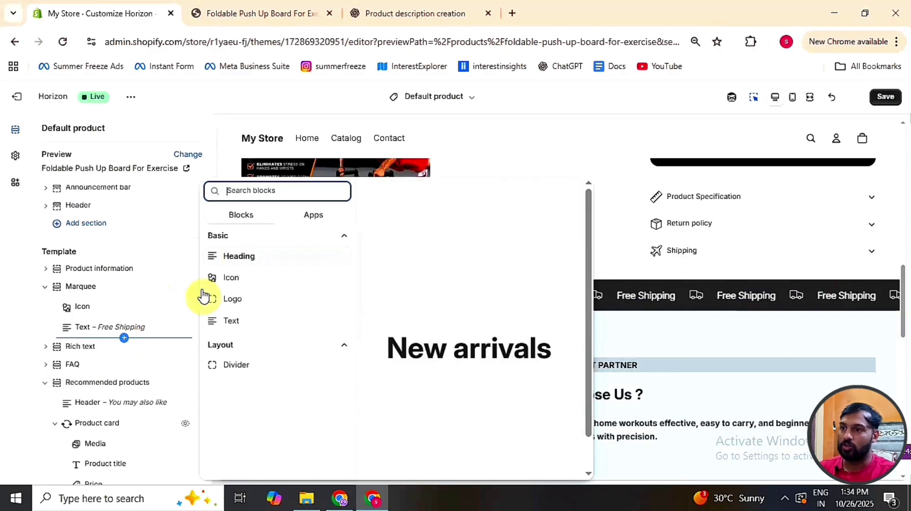
pyautogui.click(233, 279)
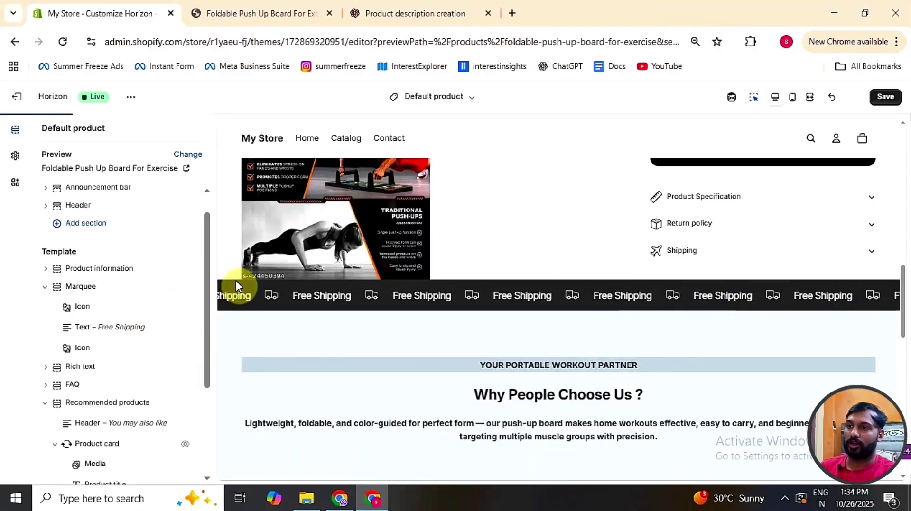
# Step: Change the Marquee's second icon, below the "Free Shipping" text, to Box and return to the section list
pyautogui.click(90, 352)
pyautogui.click(159, 166)
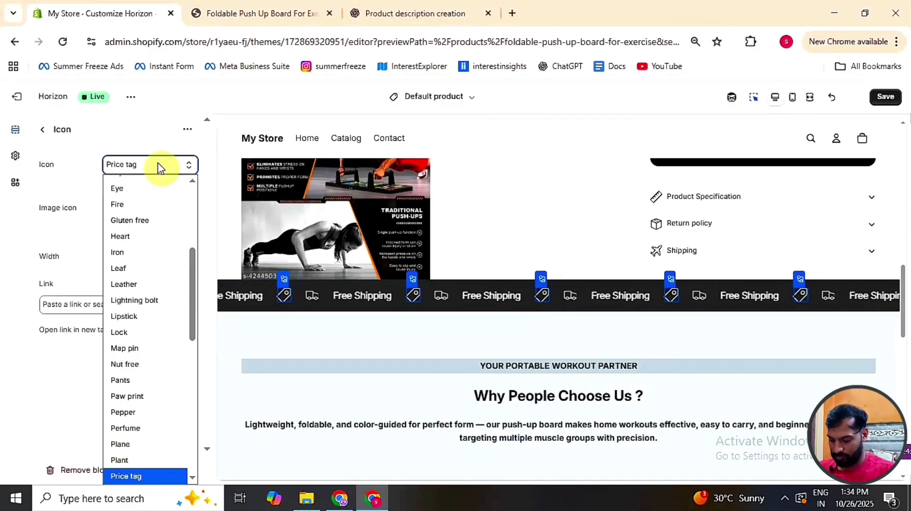
pyautogui.write('box')
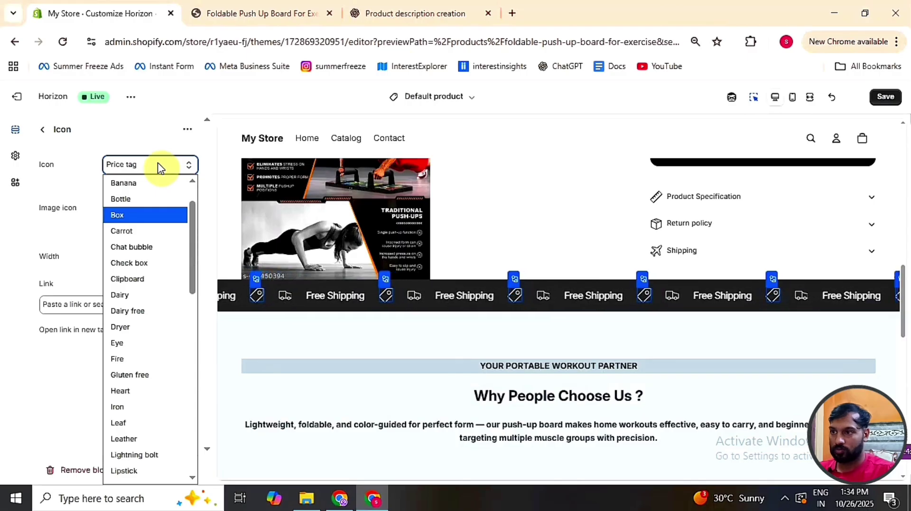
pyautogui.click(159, 217)
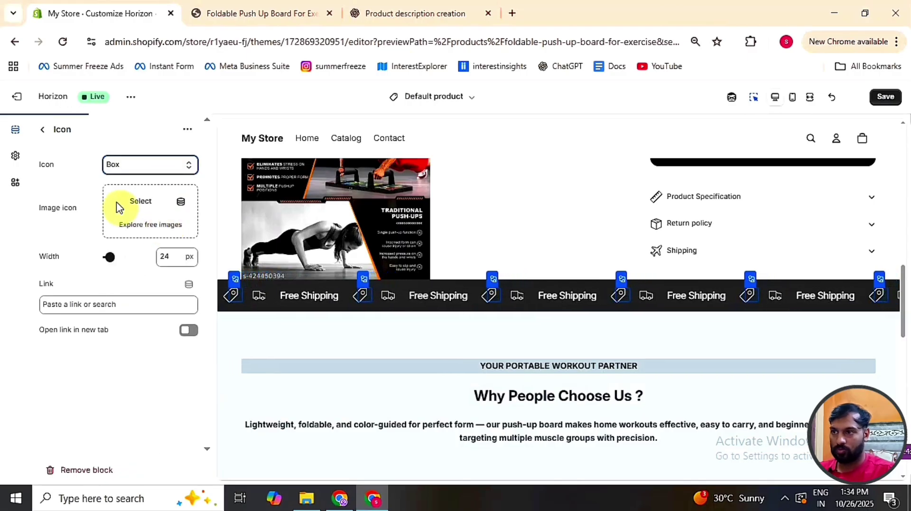
pyautogui.click(42, 130)
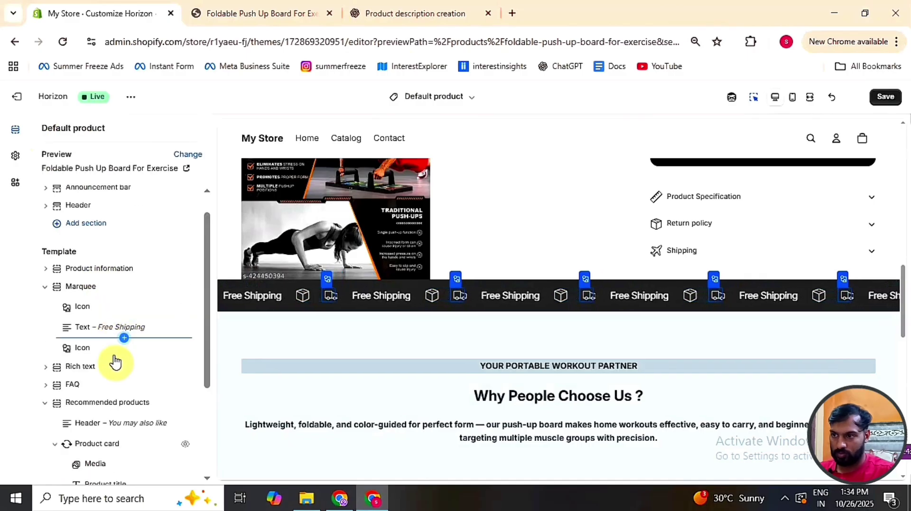
# Step: Add a Text block below the box icon in the Marquee section and set its text to "5 Days Easy Returns"
pyautogui.click(127, 359)
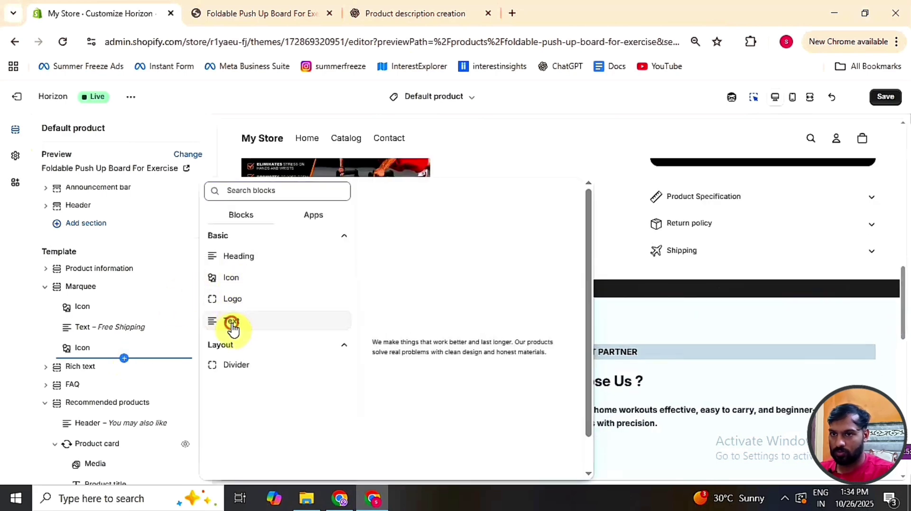
pyautogui.click(232, 325)
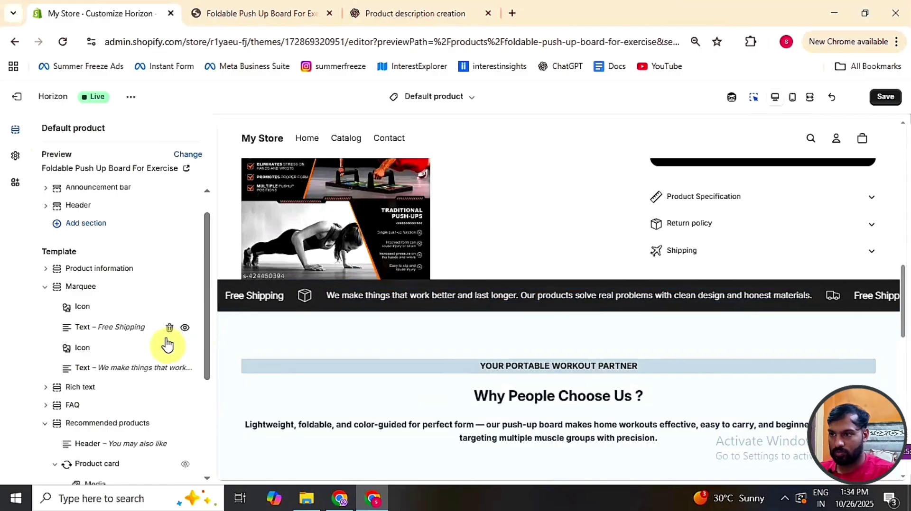
pyautogui.click(112, 369)
pyautogui.click(112, 371)
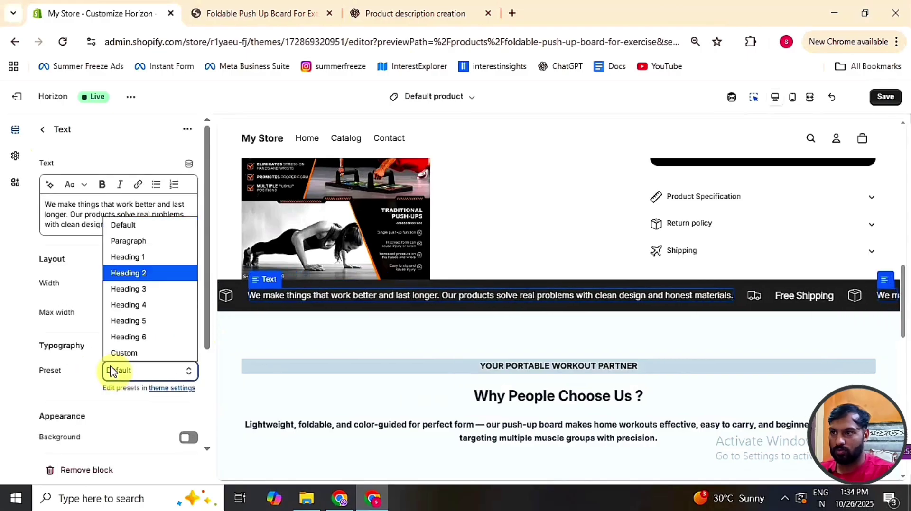
pyautogui.doubleClick(97, 204)
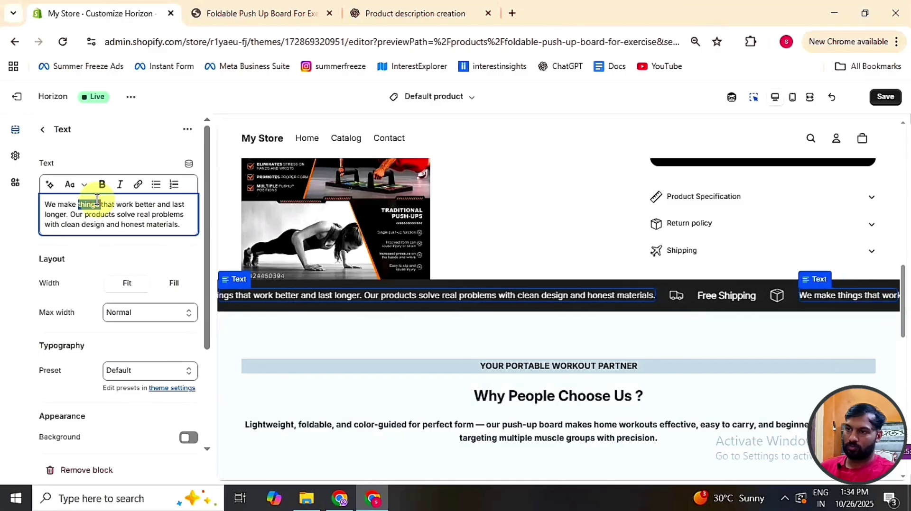
pyautogui.tripleClick(103, 216)
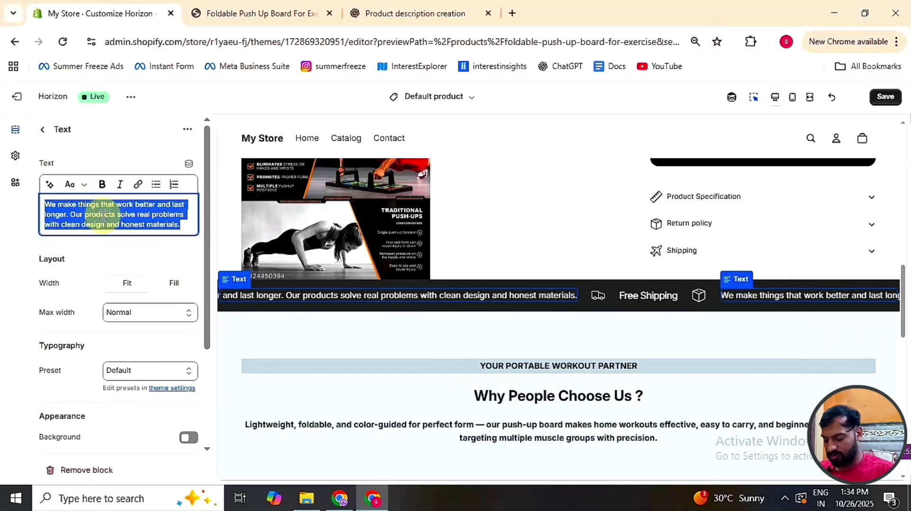
pyautogui.write('% Days Easy Returns')
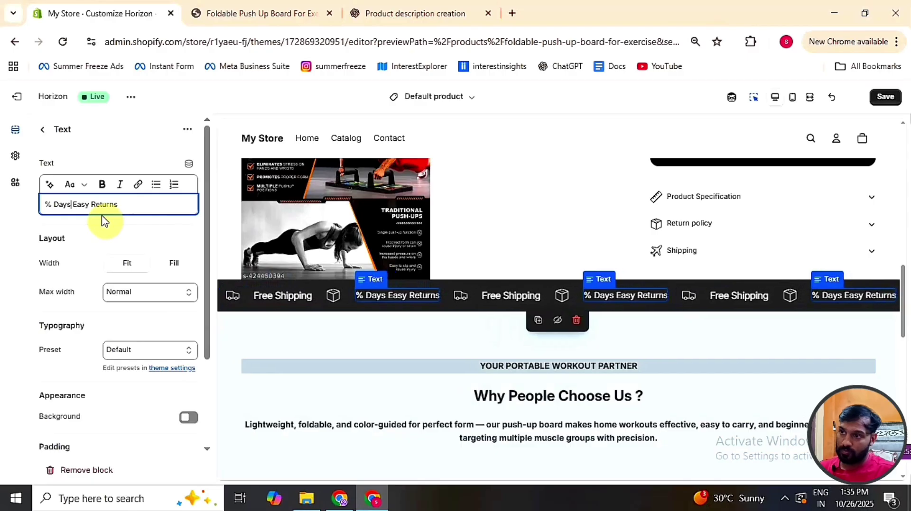
pyautogui.press('BackSpace')
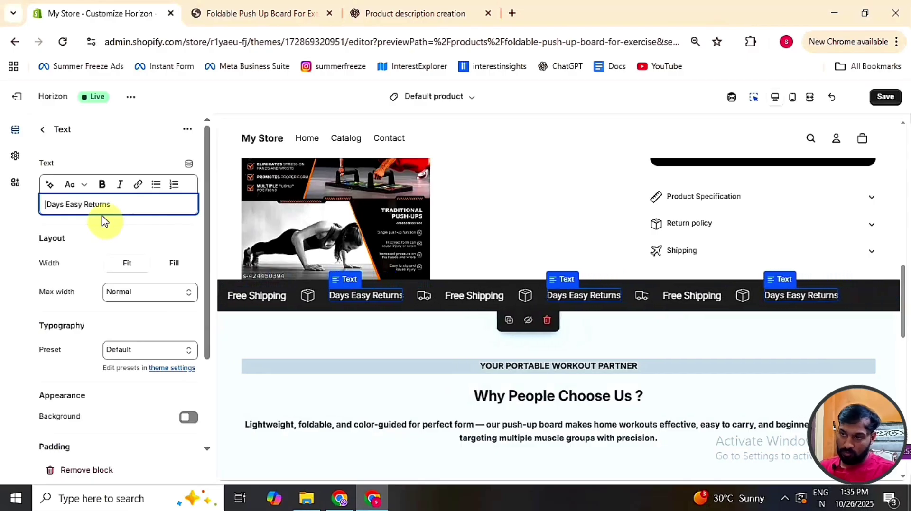
pyautogui.write('5')
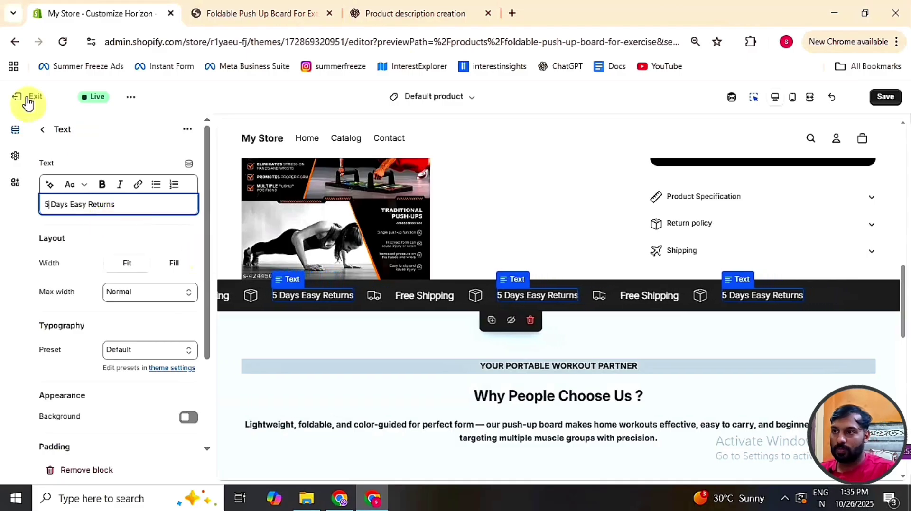
pyautogui.click(44, 131)
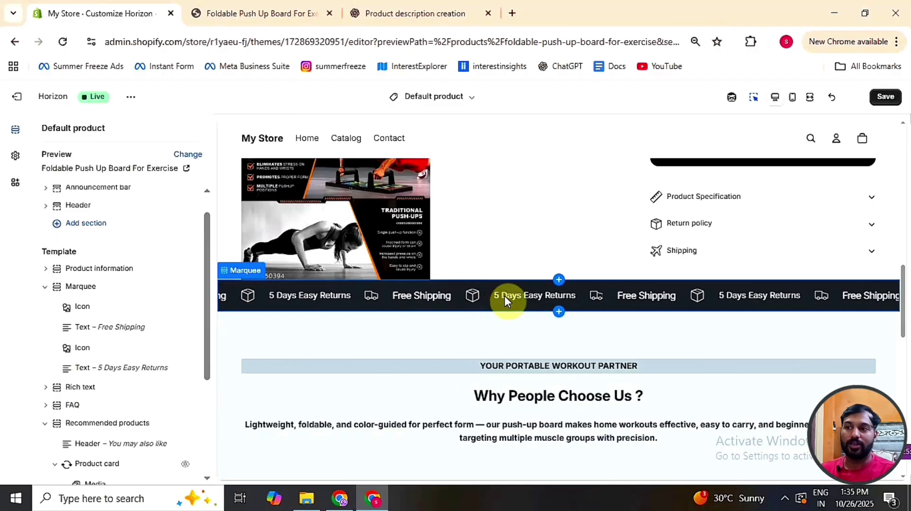
pyautogui.click(139, 336)
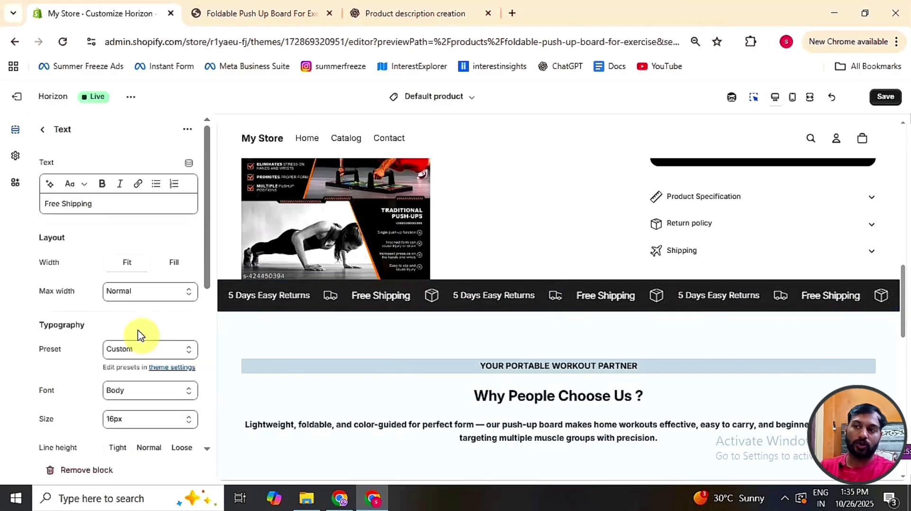
pyautogui.click(187, 129)
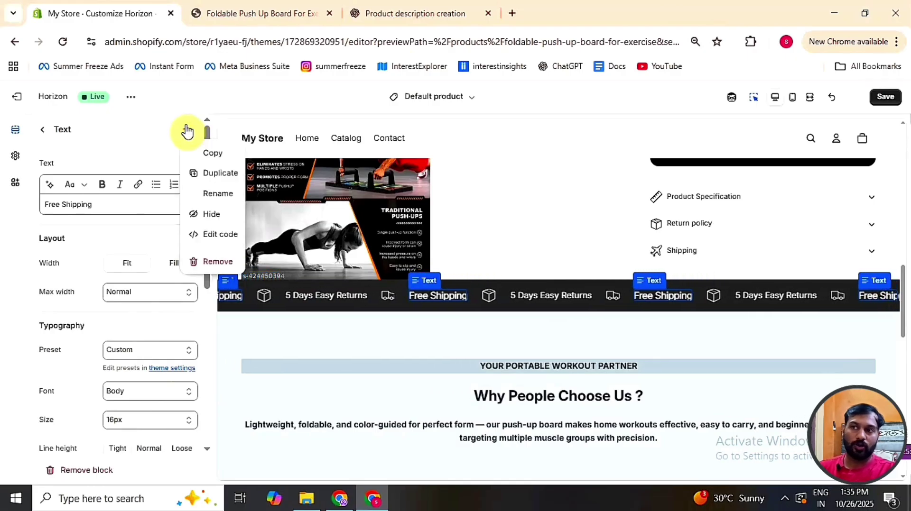
pyautogui.click(42, 132)
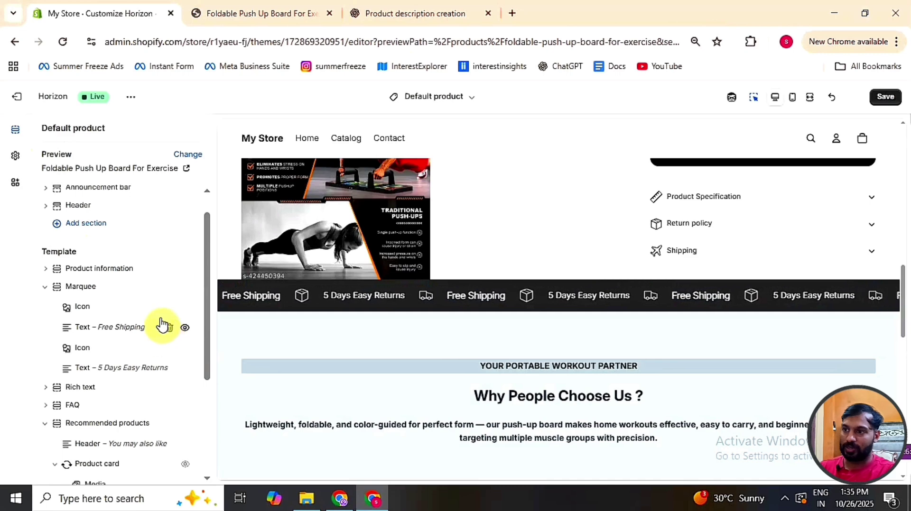
# Step: Duplicate the "5 Days Easy Returns" text block in the Marquee and change the original block's text to "Free Shipping"
pyautogui.click(98, 373)
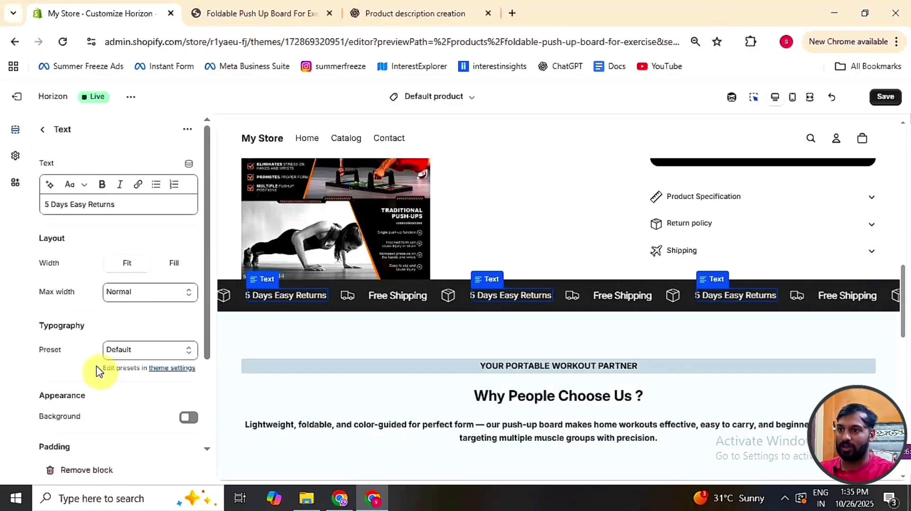
pyautogui.click(189, 135)
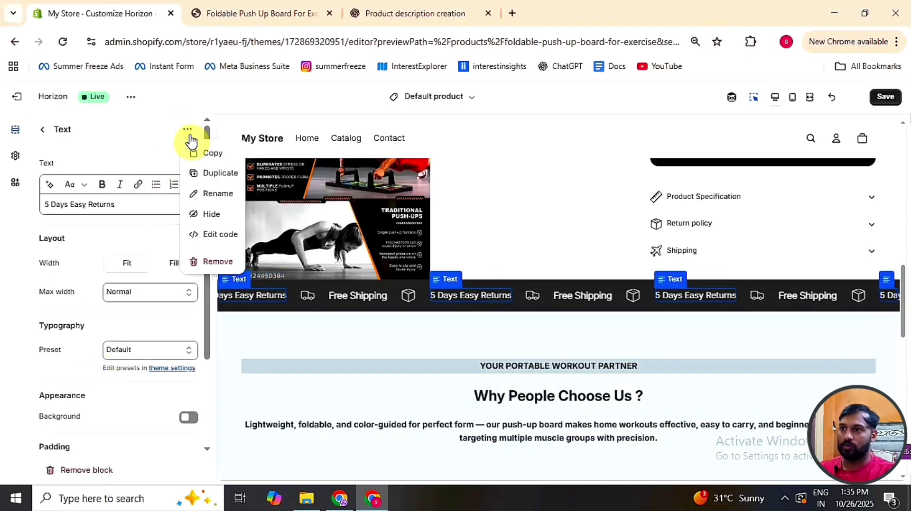
pyautogui.click(198, 173)
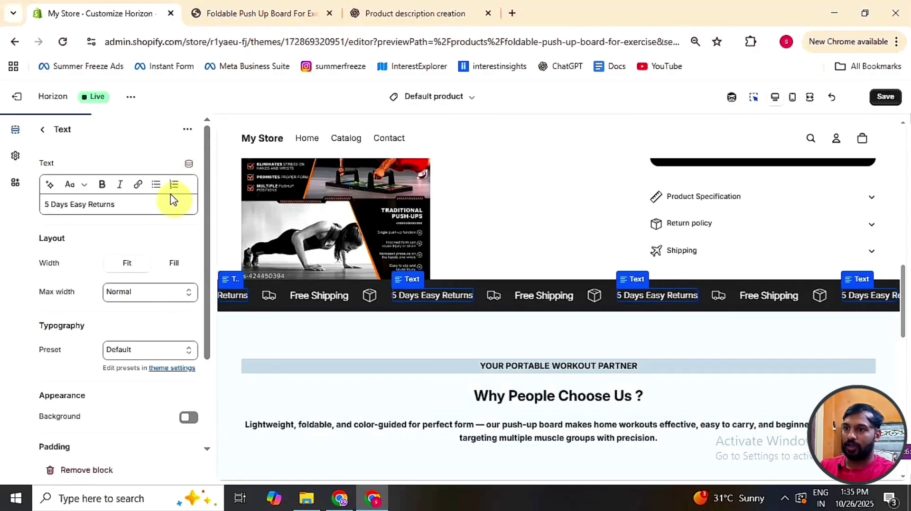
pyautogui.click(117, 204)
pyautogui.moveTo(116, 204); pyautogui.dragTo(38, 203)
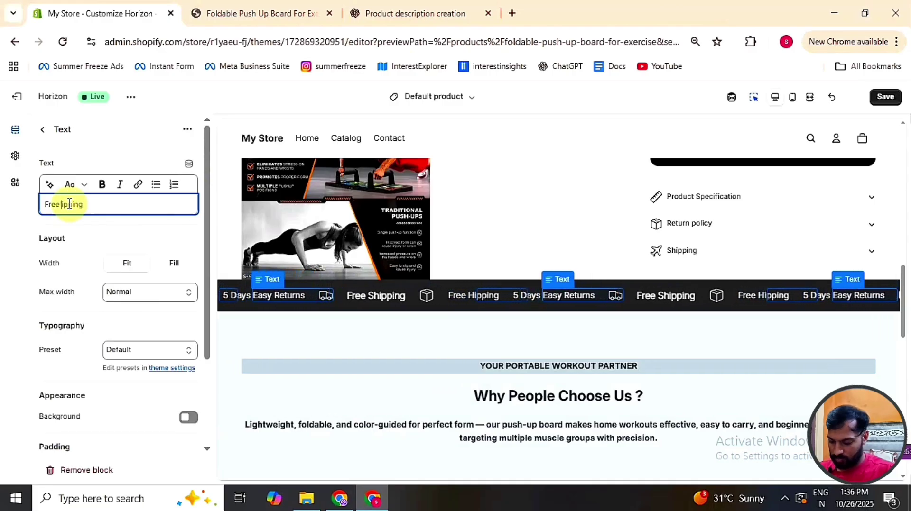
pyautogui.write('Sh')
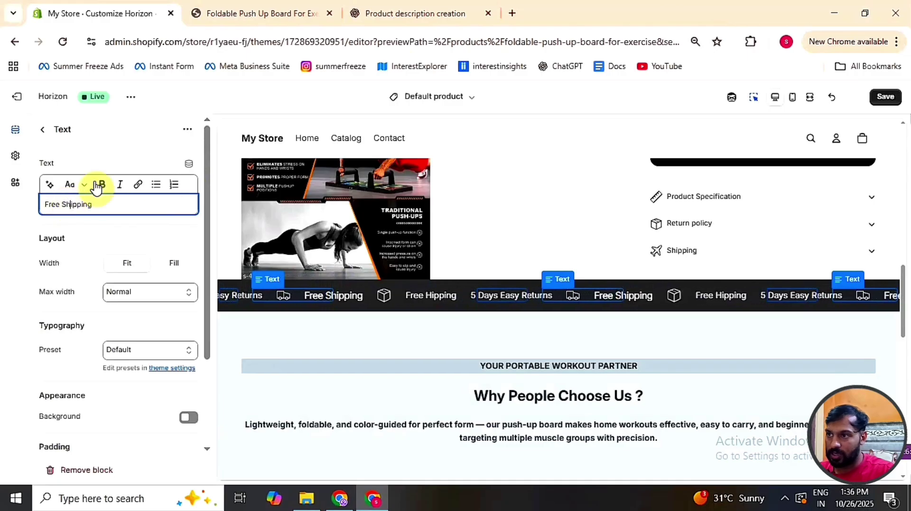
pyautogui.click(42, 136)
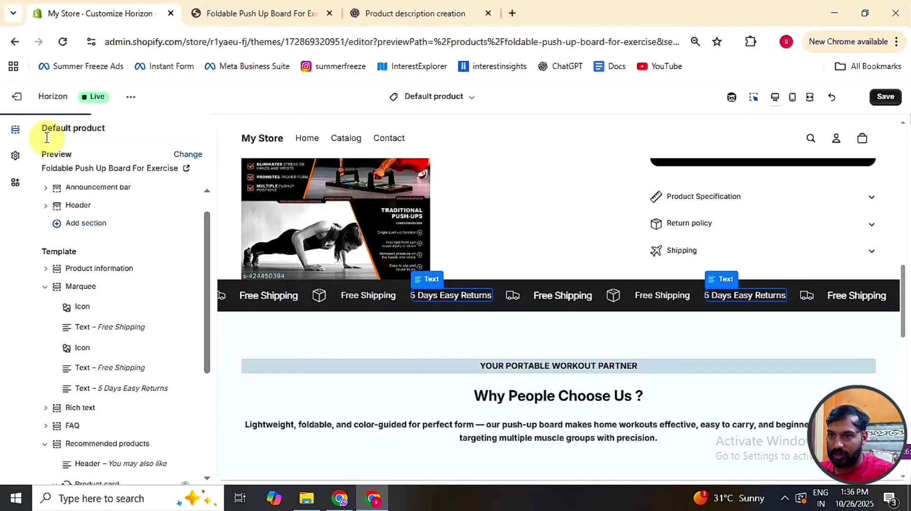
# Step: Remove the old "Free Shipping" text block from the Marquee and move the new one between the two icons
pyautogui.moveTo(171, 332)
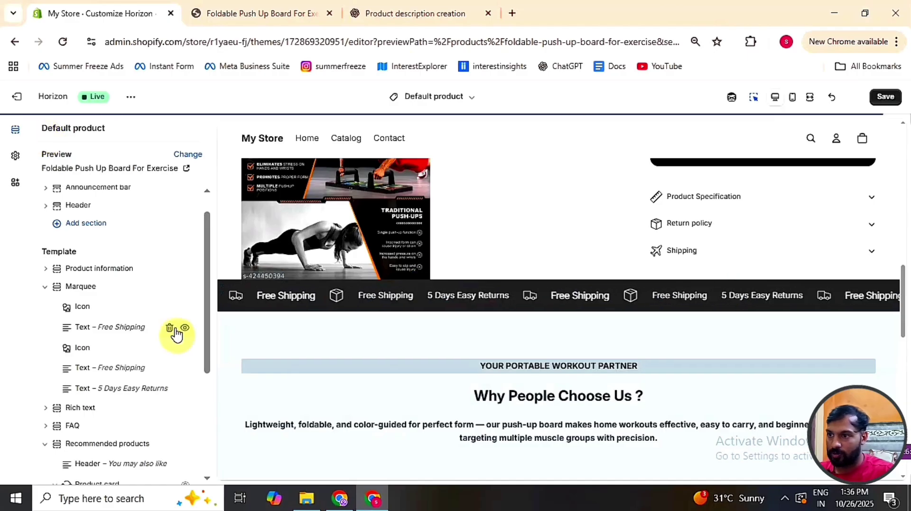
pyautogui.click(170, 328)
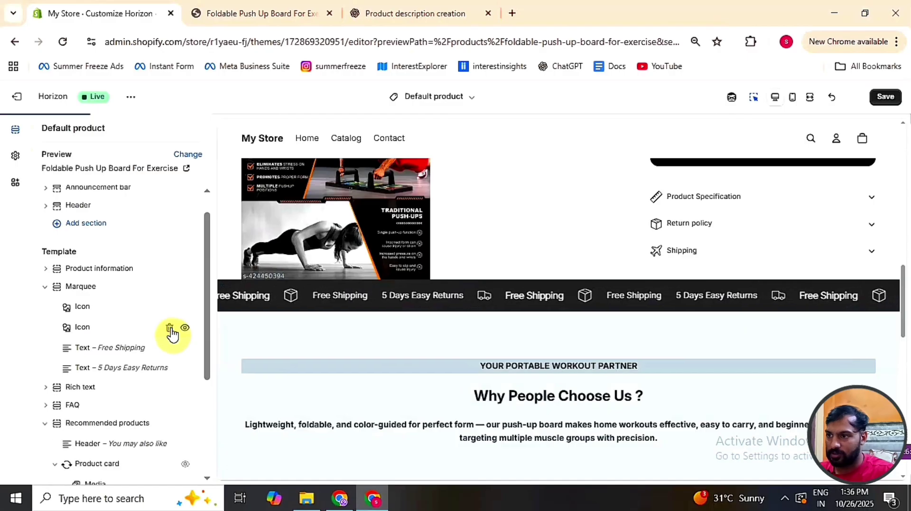
pyautogui.moveTo(69, 352); pyautogui.dragTo(69, 327)
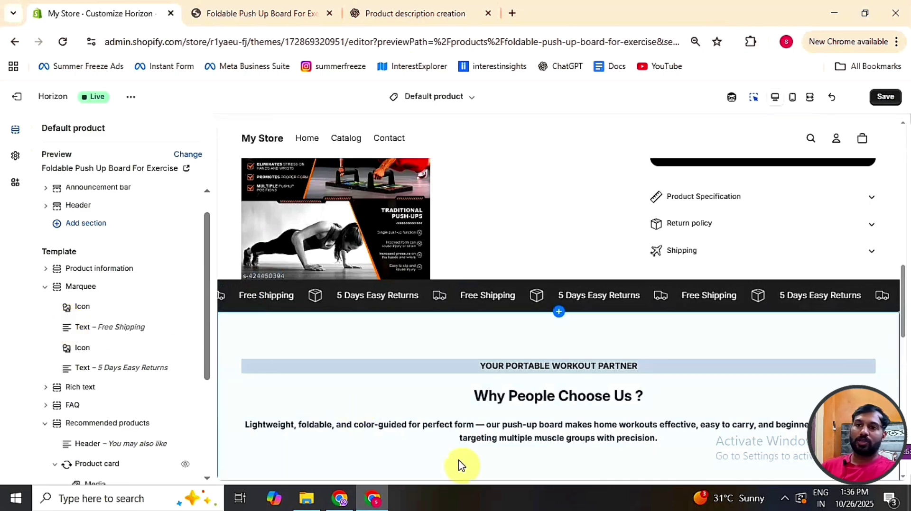
# Step: Switch the preview to the mobile layout and examine the product media carousel by browsing its images
pyautogui.click(792, 98)
pyautogui.scroll(10, 611, 259)
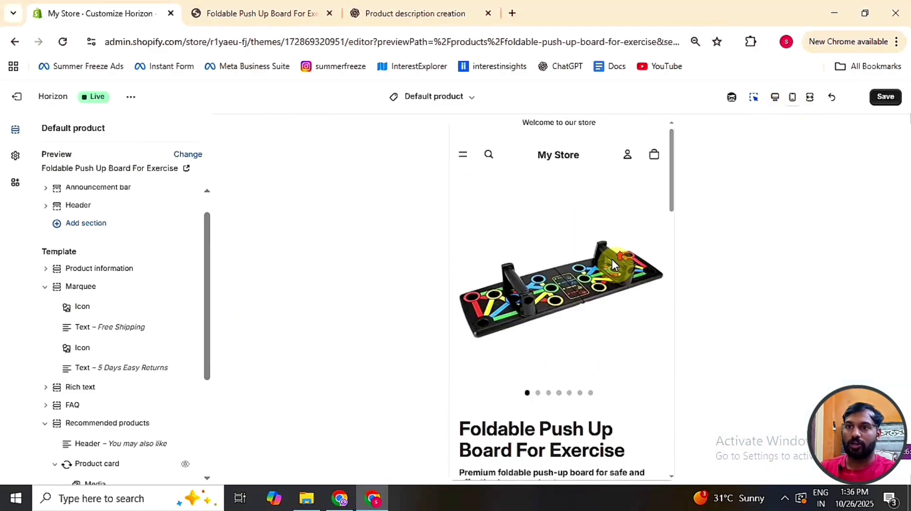
pyautogui.scroll(-3, 570, 251)
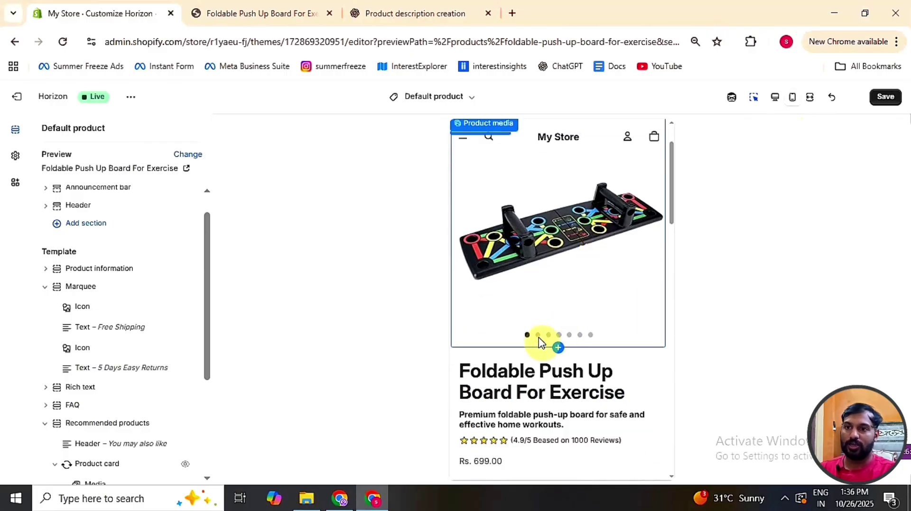
pyautogui.click(541, 343)
pyautogui.click(541, 365)
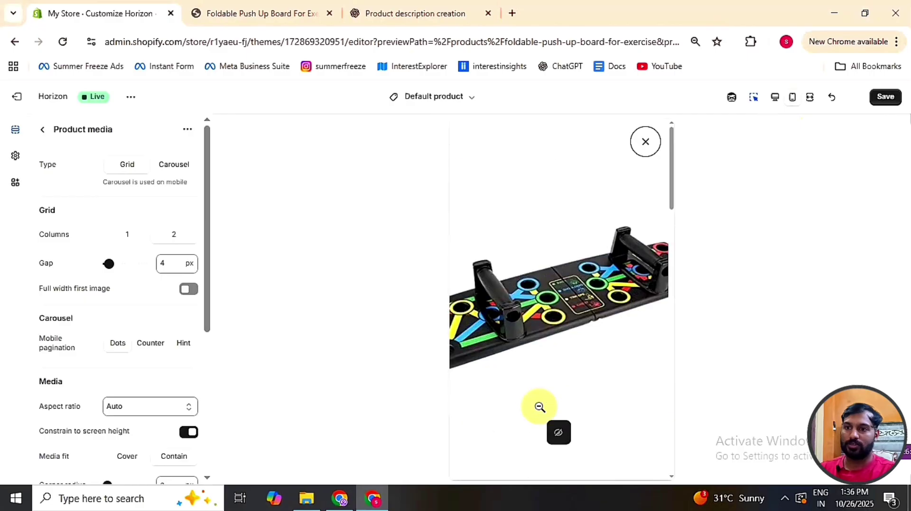
pyautogui.click(645, 144)
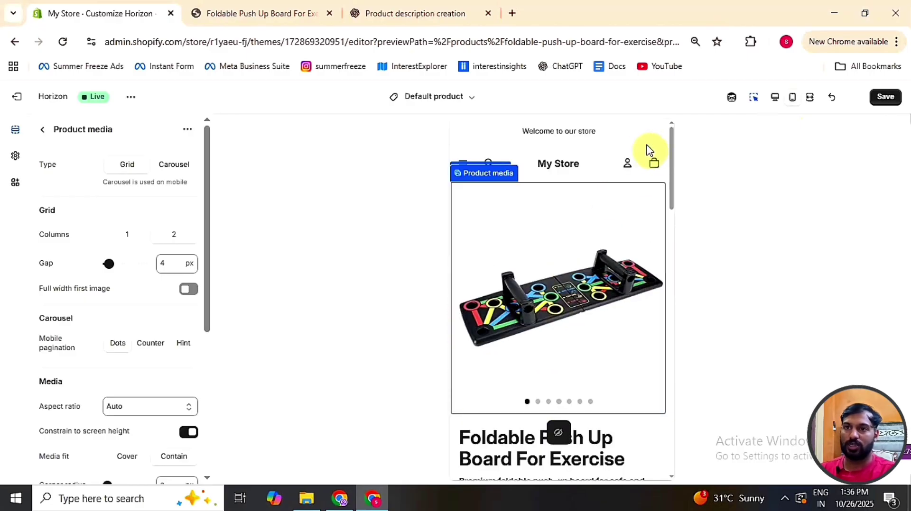
pyautogui.click(538, 402)
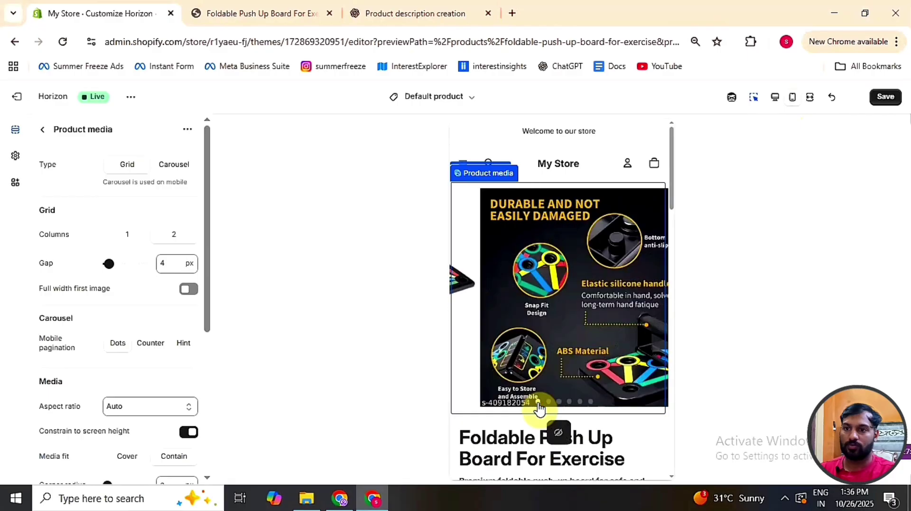
pyautogui.click(548, 403)
# Step: Review the mobile product page from the product details and Marquee down to the FAQ and email signup
pyautogui.scroll(-1, 547, 408)
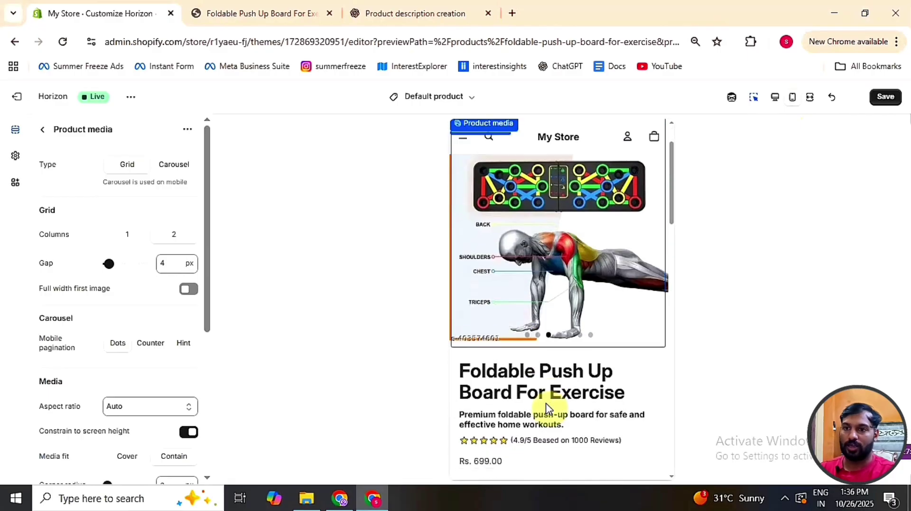
pyautogui.scroll(-1, 549, 407)
pyautogui.scroll(-1, 617, 332)
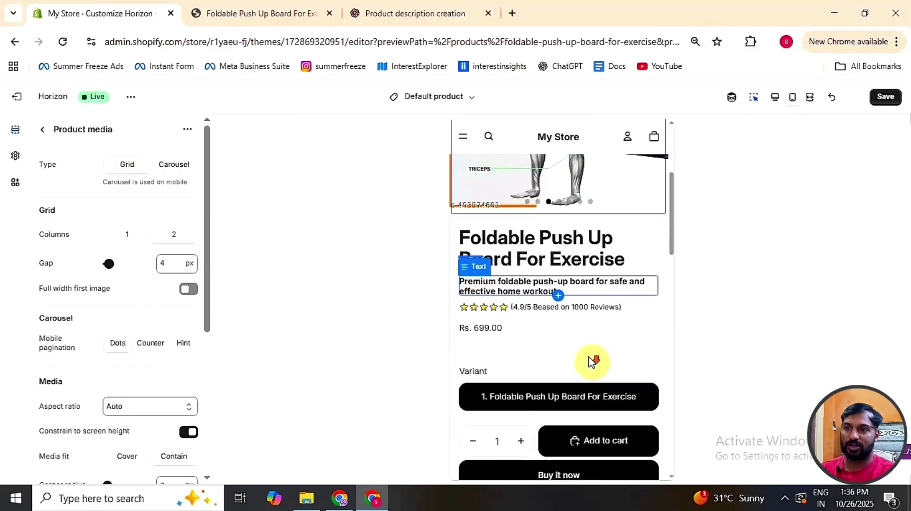
pyautogui.scroll(-2, 522, 353)
pyautogui.scroll(-1, 536, 361)
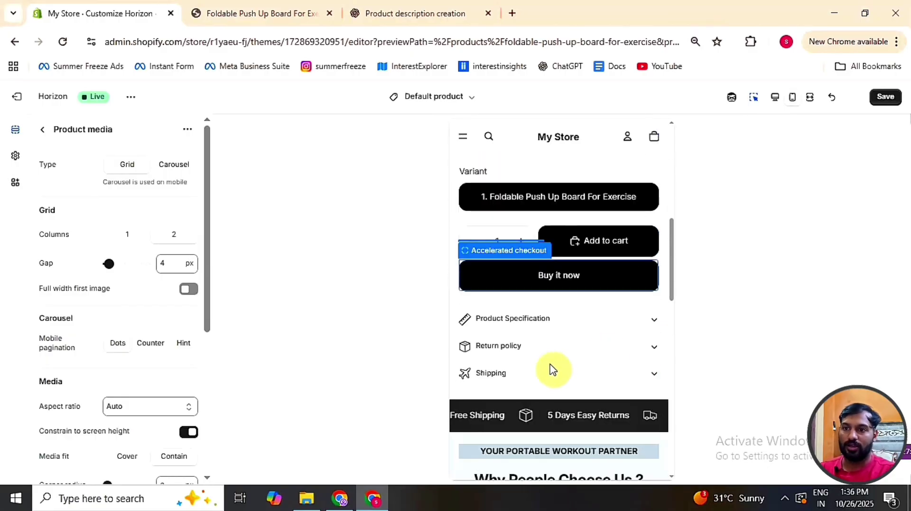
pyautogui.scroll(-3, 552, 370)
pyautogui.scroll(-4, 578, 345)
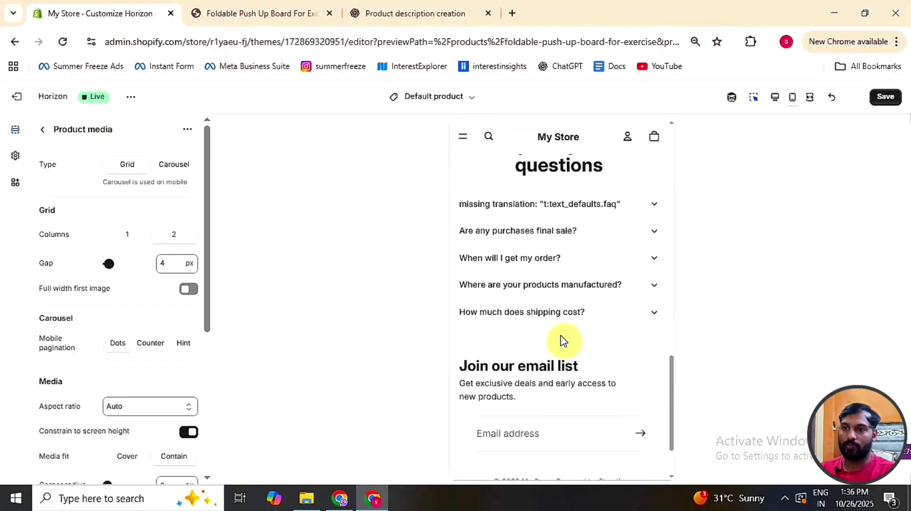
pyautogui.scroll(-1, 564, 341)
pyautogui.scroll(15, 565, 341)
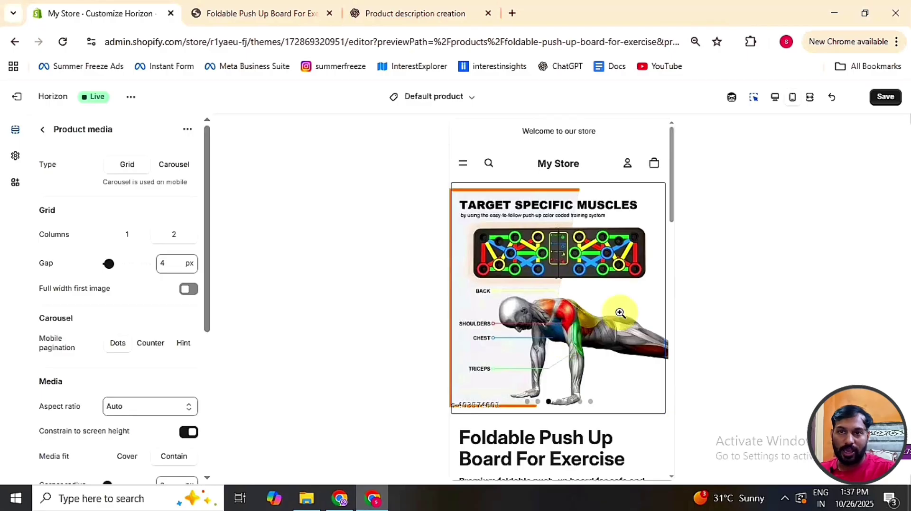
# Step: Switch the preview to the desktop layout and review the product media grid down to the Rich text section
pyautogui.click(772, 108)
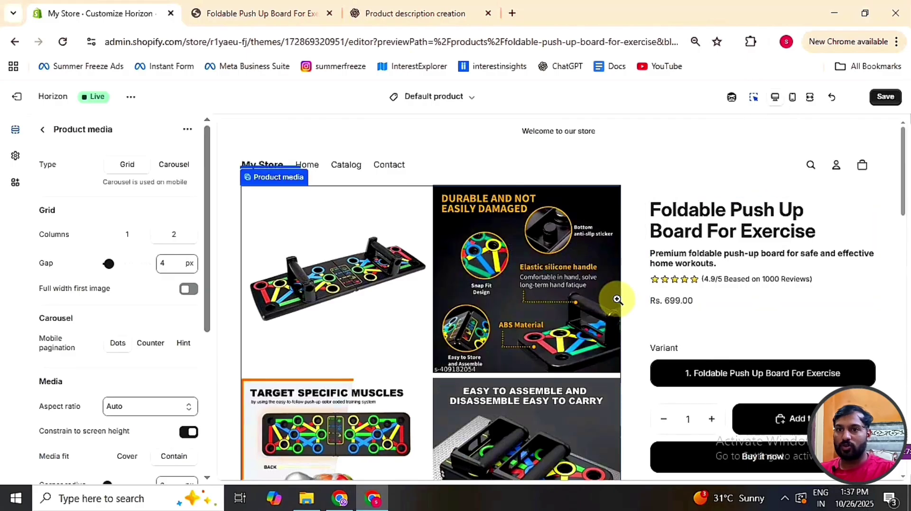
pyautogui.scroll(-10, 617, 299)
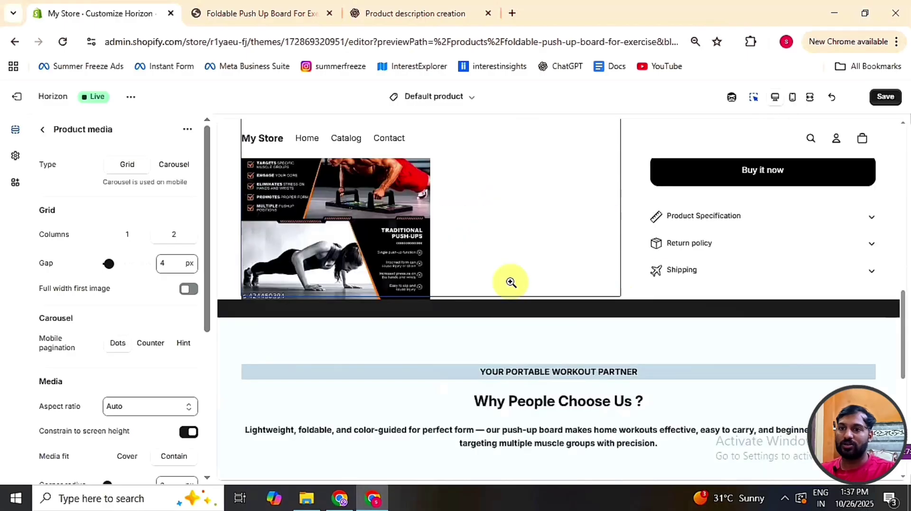
pyautogui.scroll(-3, 510, 284)
pyautogui.scroll(10, 512, 284)
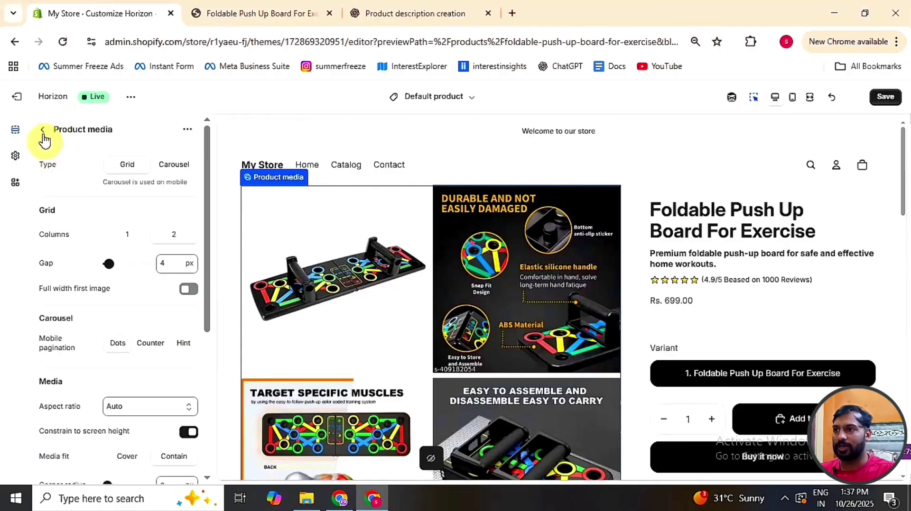
# Step: Change the display type of the Product media block to Carousel
pyautogui.click(43, 135)
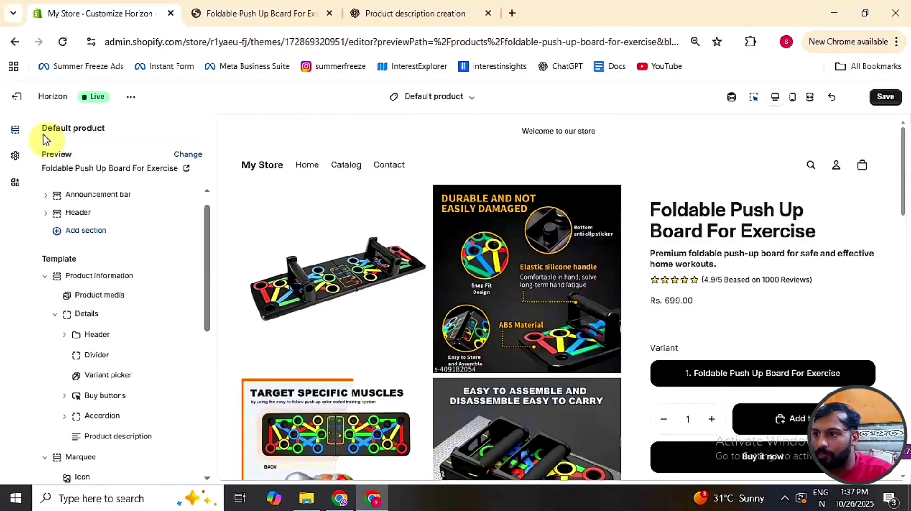
pyautogui.click(97, 303)
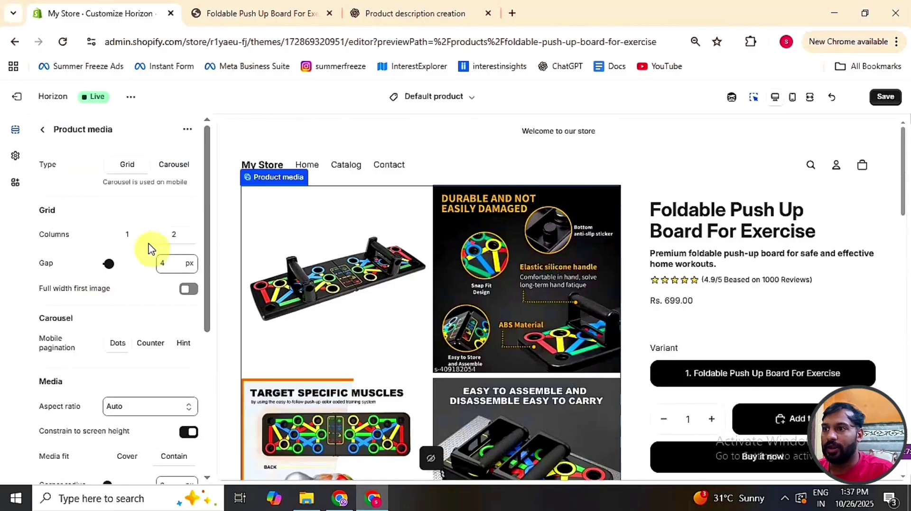
pyautogui.click(183, 169)
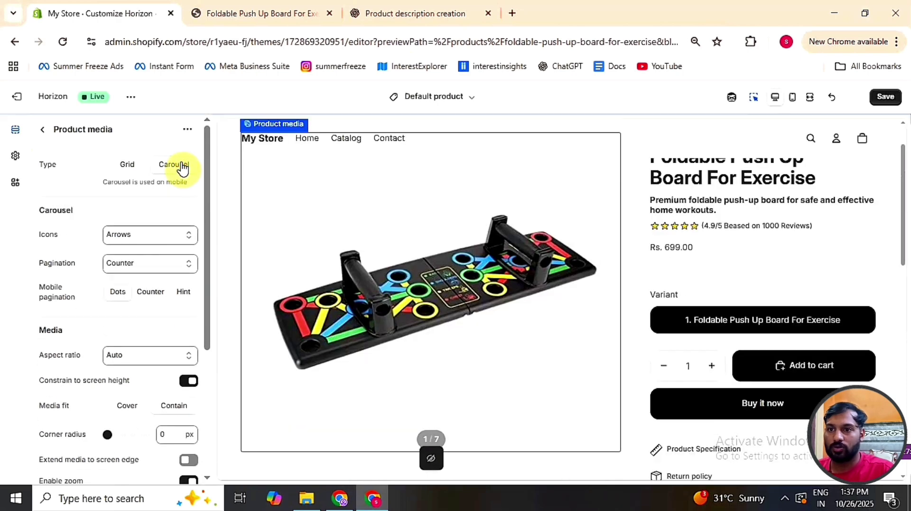
pyautogui.scroll(-3, 494, 398)
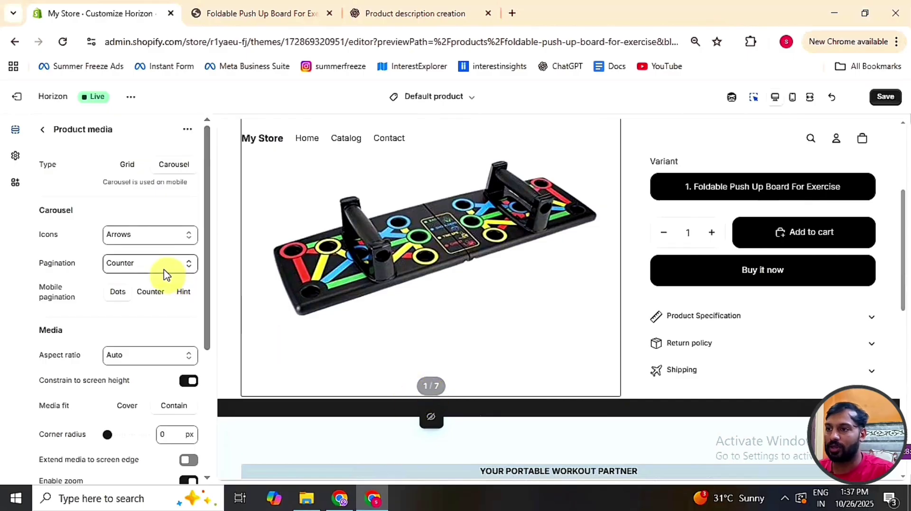
# Step: Set the product media carousel's pagination and mobile pagination to Dots and its icons to Chevrons
pyautogui.click(114, 294)
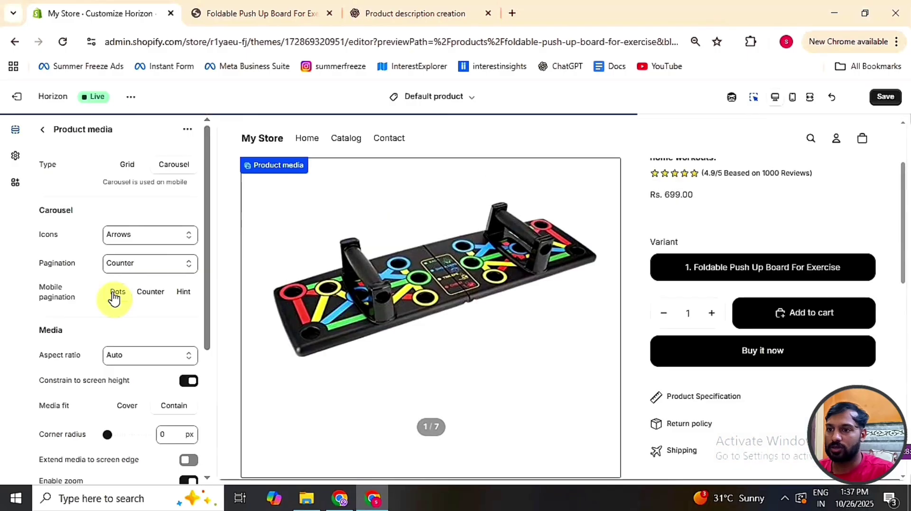
pyautogui.click(125, 267)
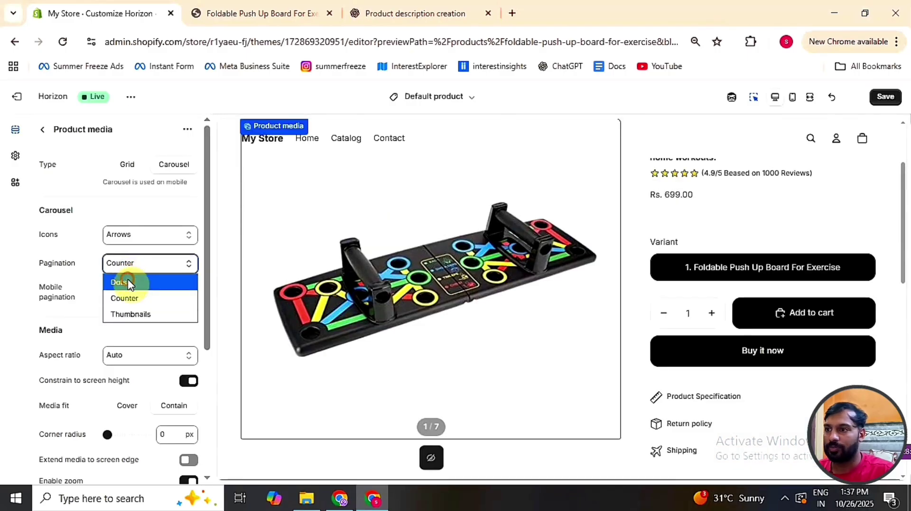
pyautogui.click(128, 284)
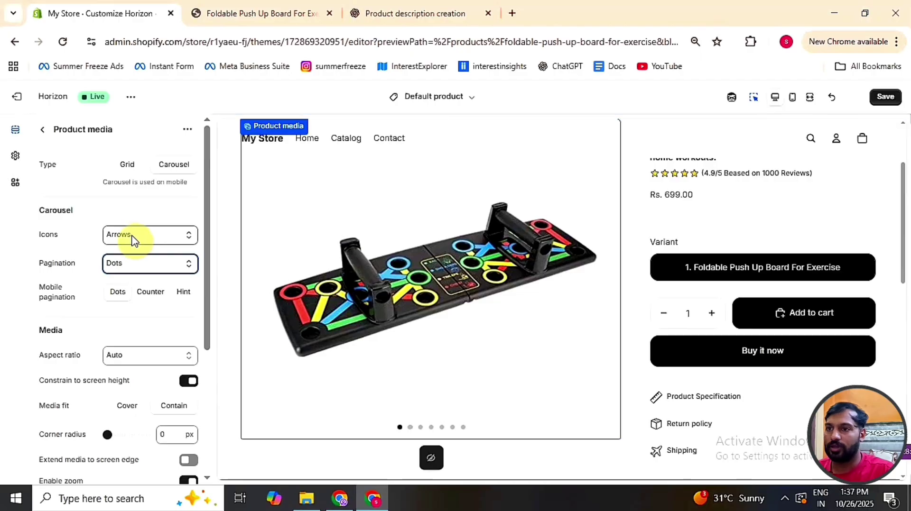
pyautogui.click(133, 240)
pyautogui.click(140, 269)
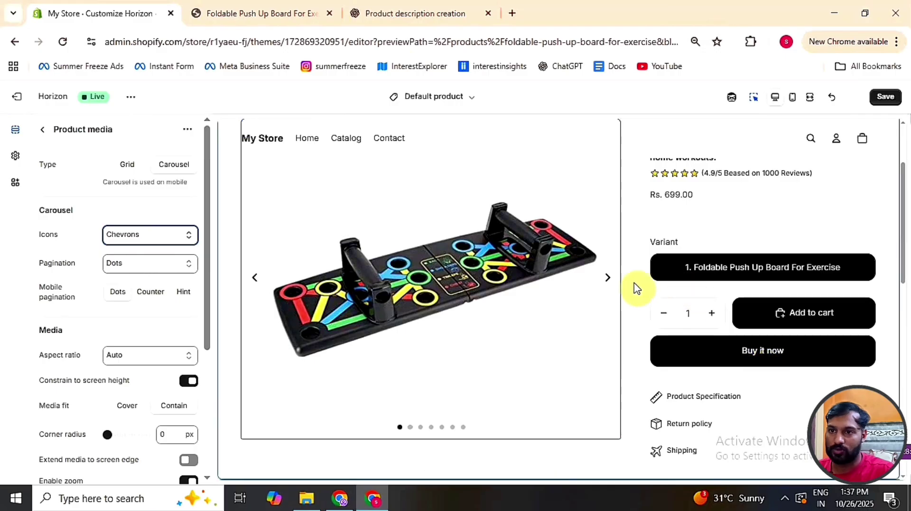
# Step: Review the desktop product page from the media carousel down to the FAQ and email signup
pyautogui.scroll(-7, 670, 350)
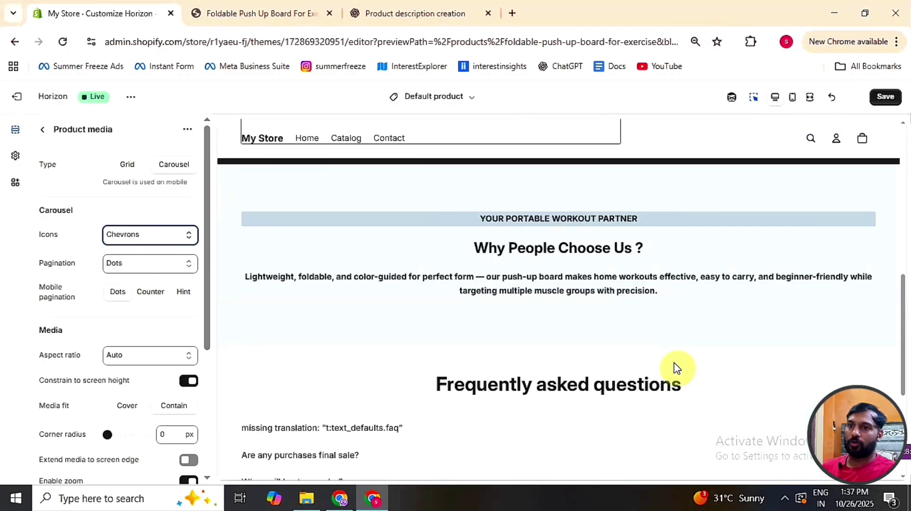
pyautogui.scroll(3, 676, 368)
pyautogui.scroll(5, 799, 223)
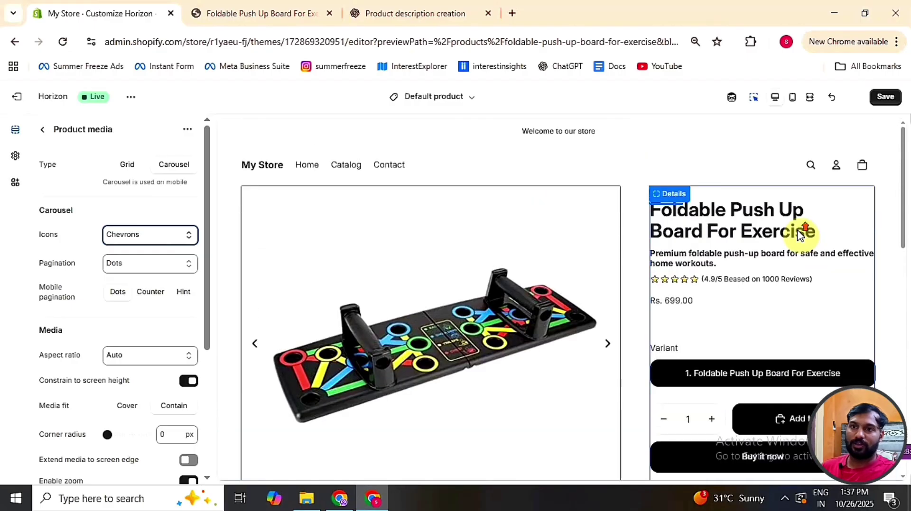
pyautogui.scroll(-10, 801, 234)
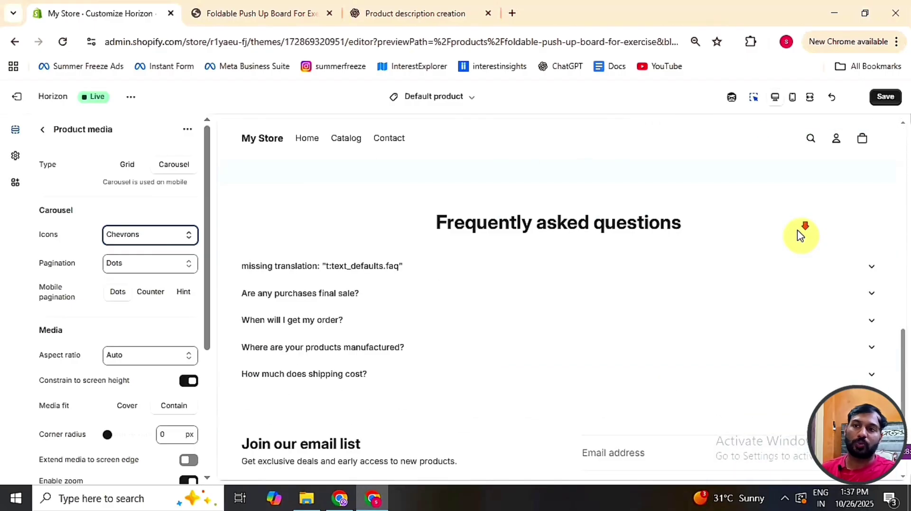
pyautogui.scroll(10, 801, 236)
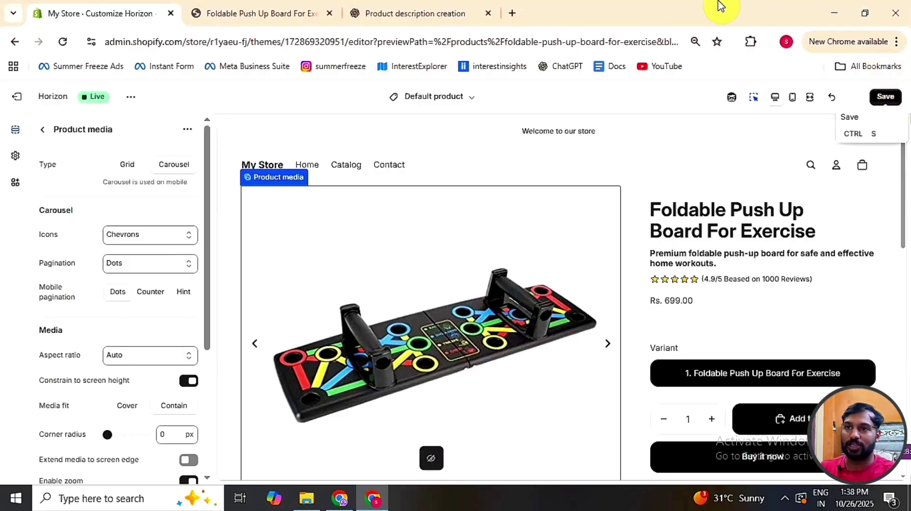
# Step: Copy the product title "Foldable Push Up Board For Exercise" and search Google Shopping for it in a new browser tab
pyautogui.click(652, 204)
pyautogui.moveTo(652, 207); pyautogui.dragTo(817, 247)
pyautogui.hotkey('ctrl', 'c')
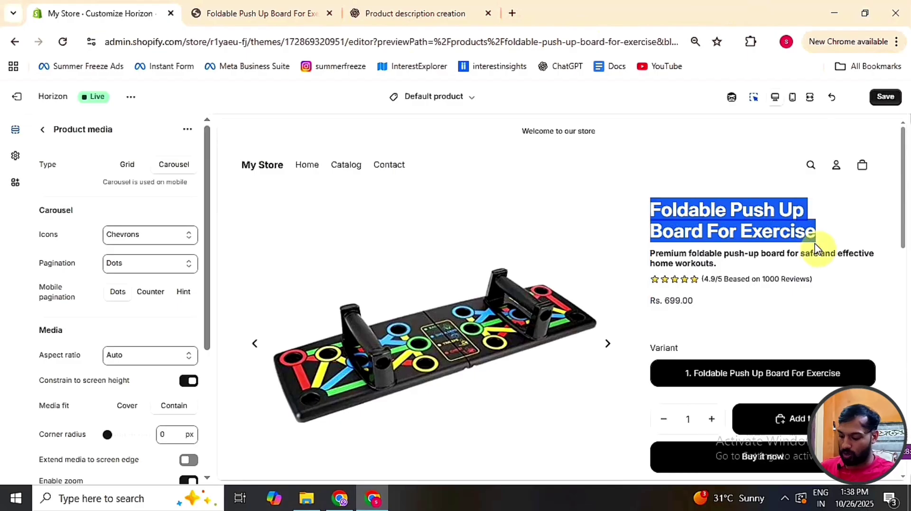
pyautogui.click(510, 10)
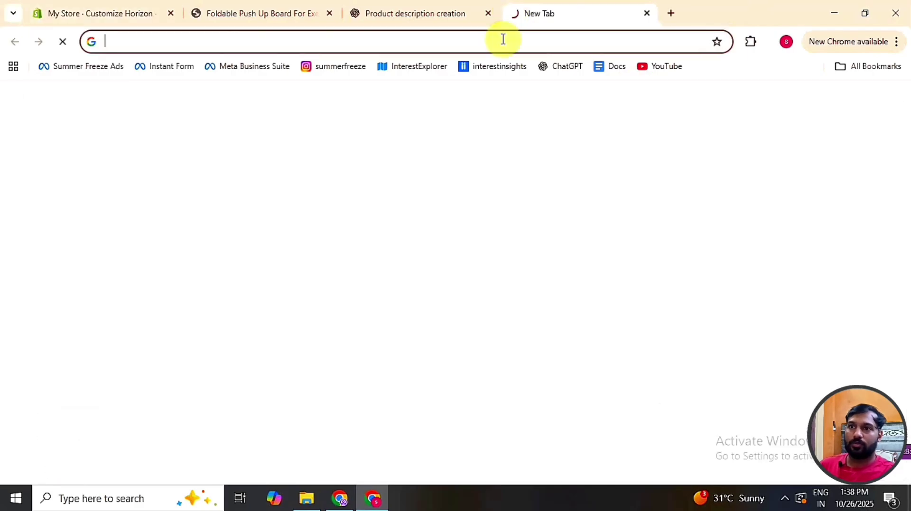
pyautogui.hotkey('ctrl', 'v')
pyautogui.press('Return')
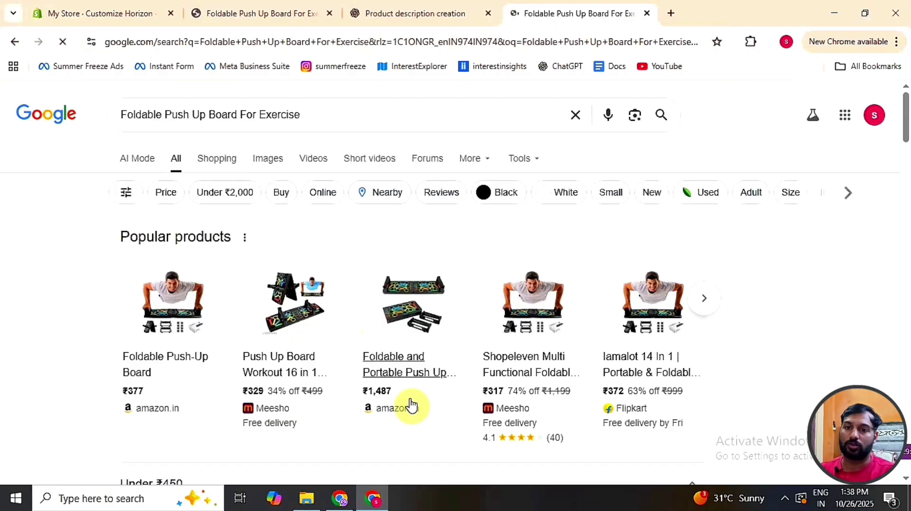
pyautogui.click(233, 160)
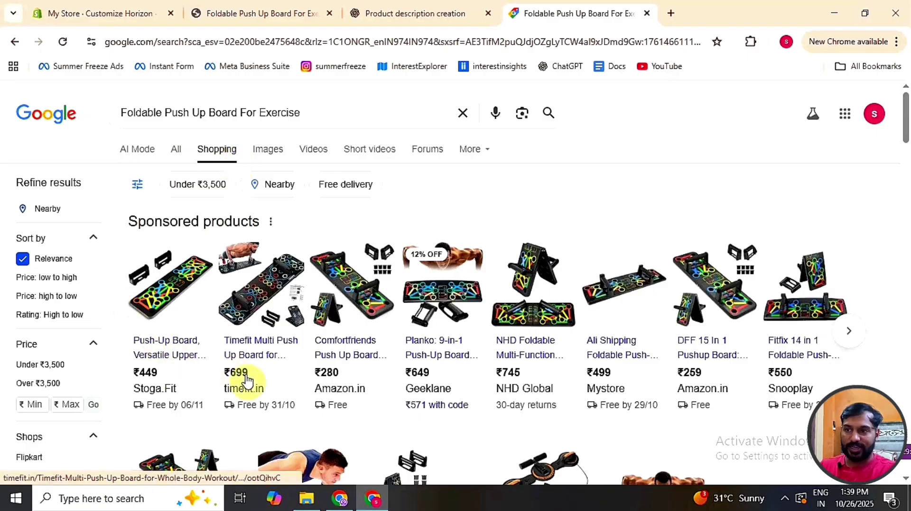
# Step: Open the Timefit Multi Push Up Board listing and examine its price, delivery terms, description and lower page sections
pyautogui.click(257, 363)
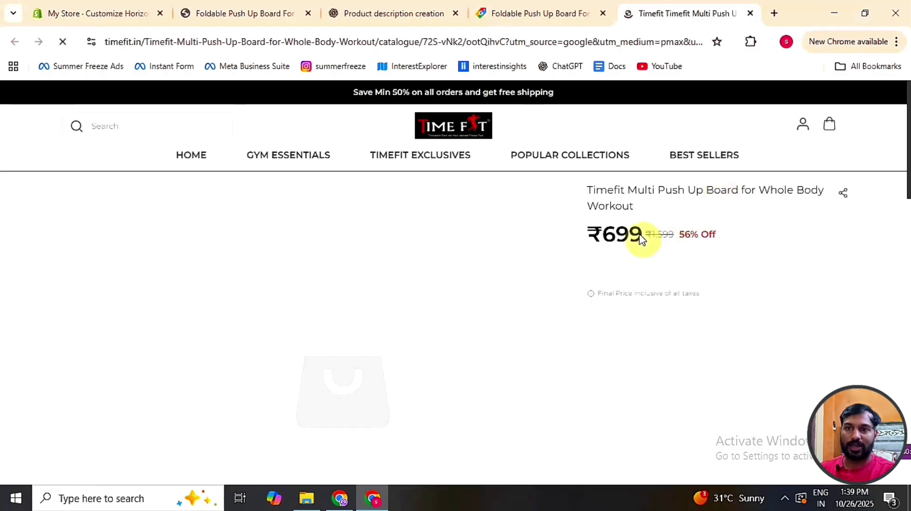
pyautogui.scroll(-3, 683, 244)
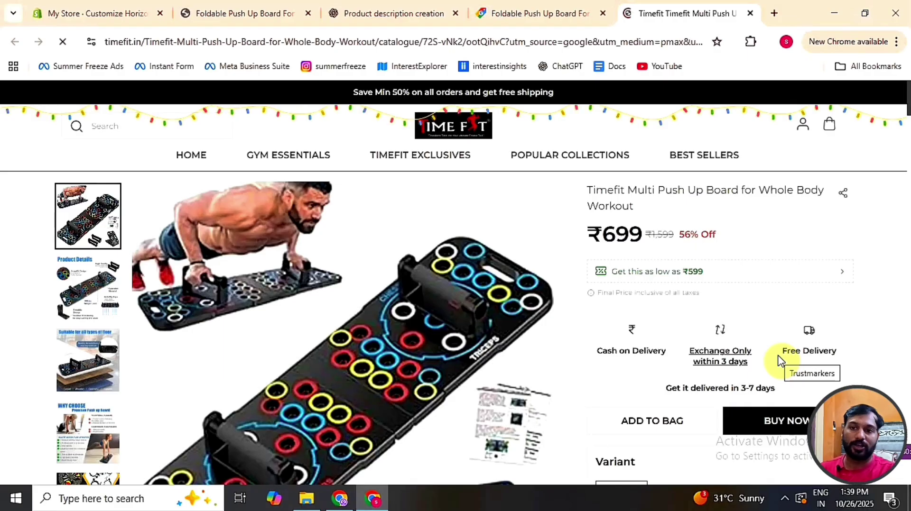
pyautogui.scroll(-2, 778, 361)
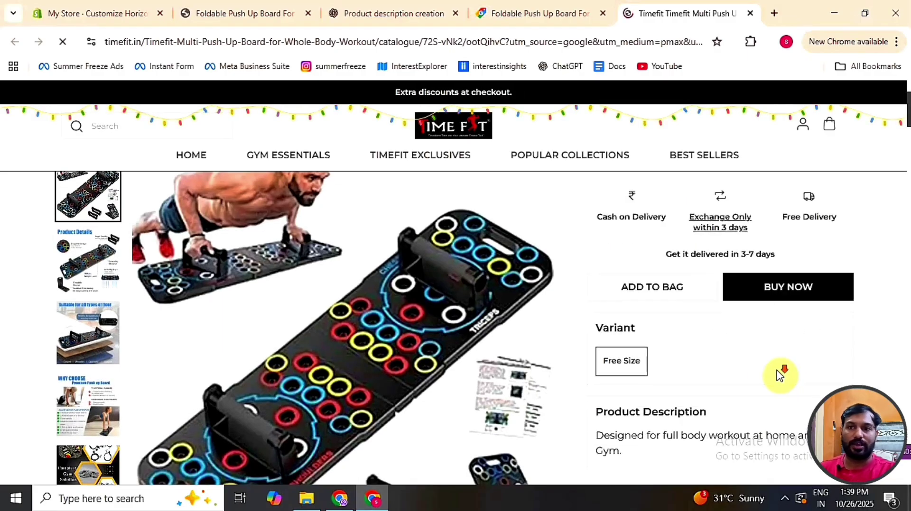
pyautogui.scroll(-1, 844, 236)
pyautogui.scroll(-1, 690, 341)
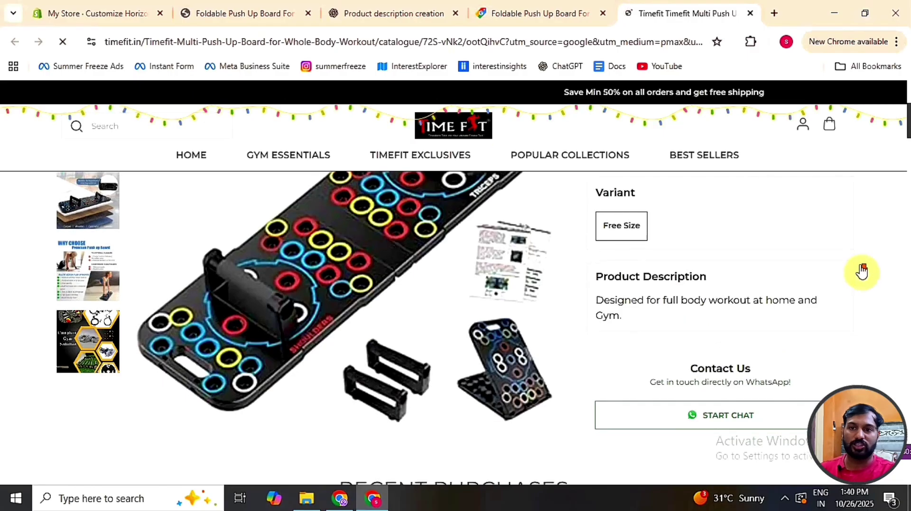
pyautogui.scroll(-2, 783, 337)
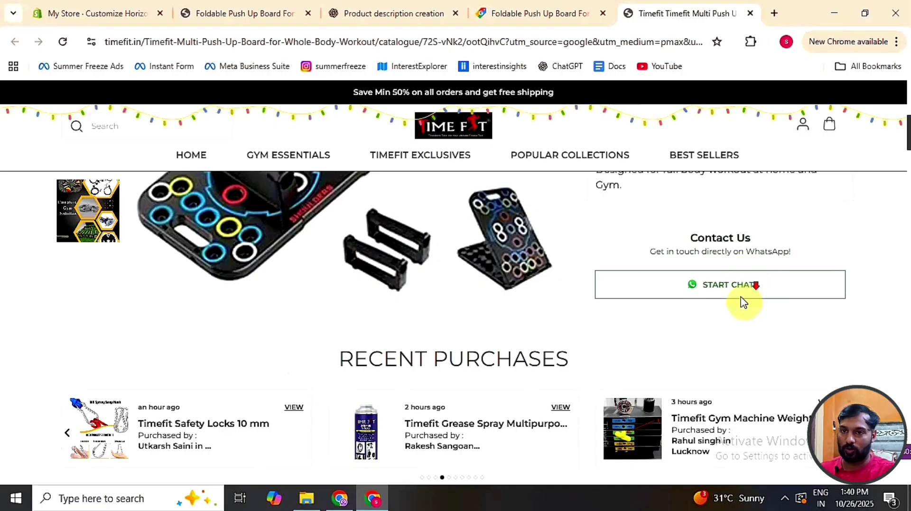
pyautogui.scroll(-6, 743, 304)
pyautogui.scroll(-4, 711, 327)
pyautogui.scroll(-4, 677, 346)
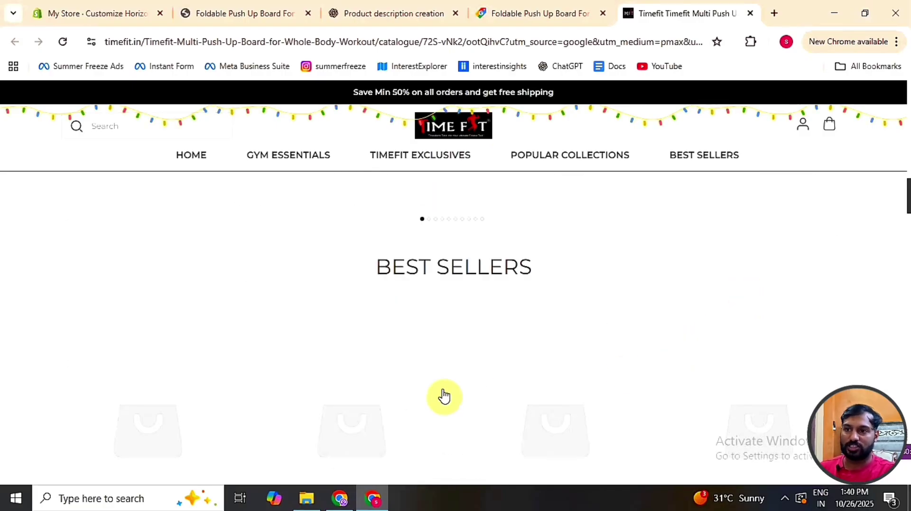
# Step: Open Geeklane's Planko 9-in-1 Push-Up Board from the shopping results and examine its price, offers and "People also bought" section
pyautogui.click(510, 11)
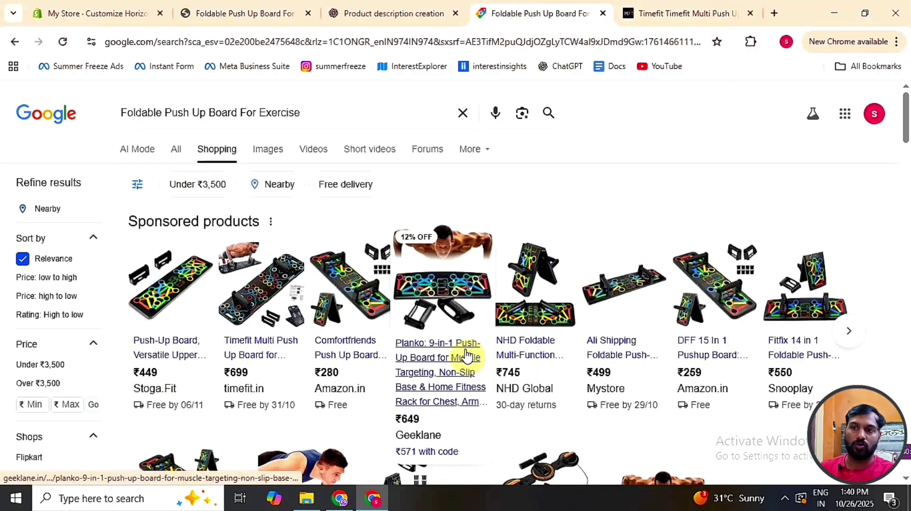
pyautogui.click(450, 364)
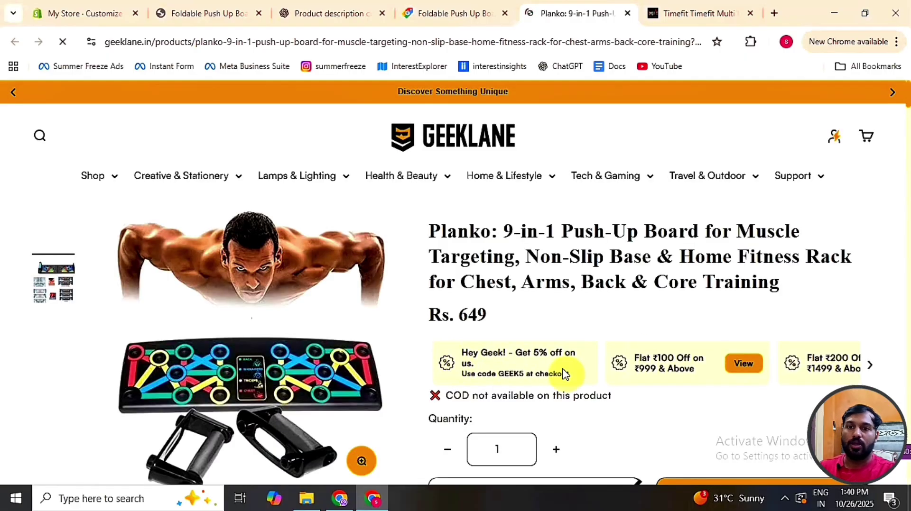
pyautogui.scroll(-3, 636, 350)
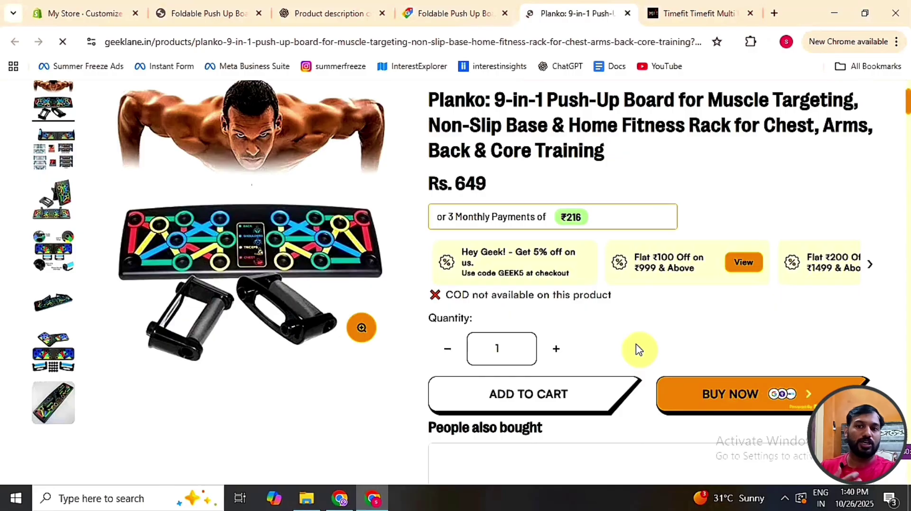
pyautogui.scroll(-3, 636, 350)
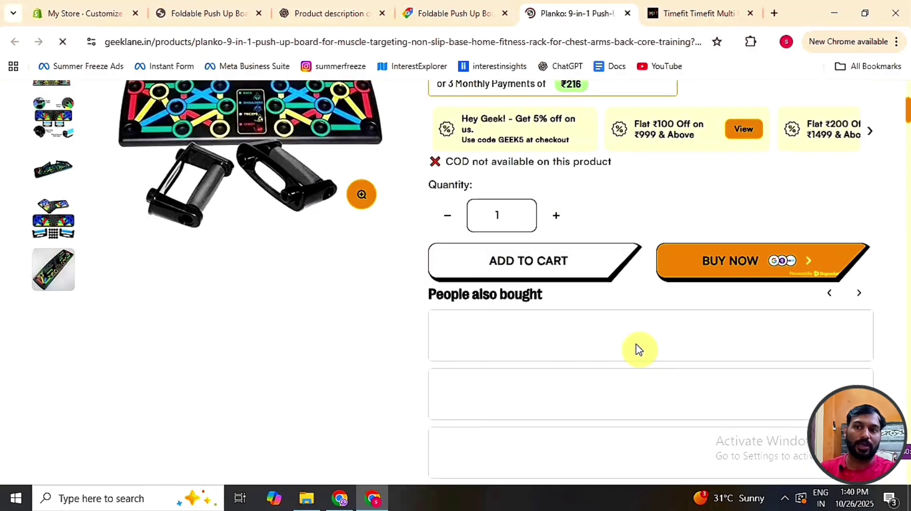
pyautogui.scroll(-4, 639, 349)
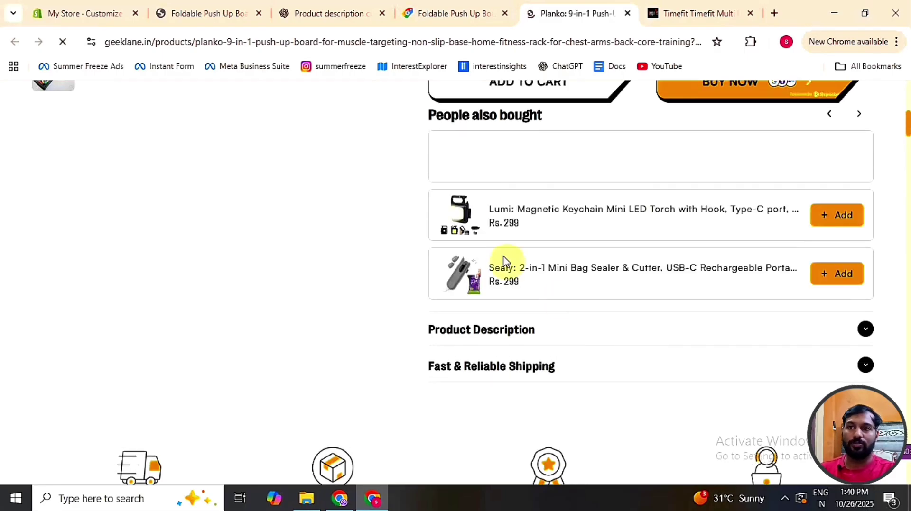
pyautogui.scroll(1, 480, 193)
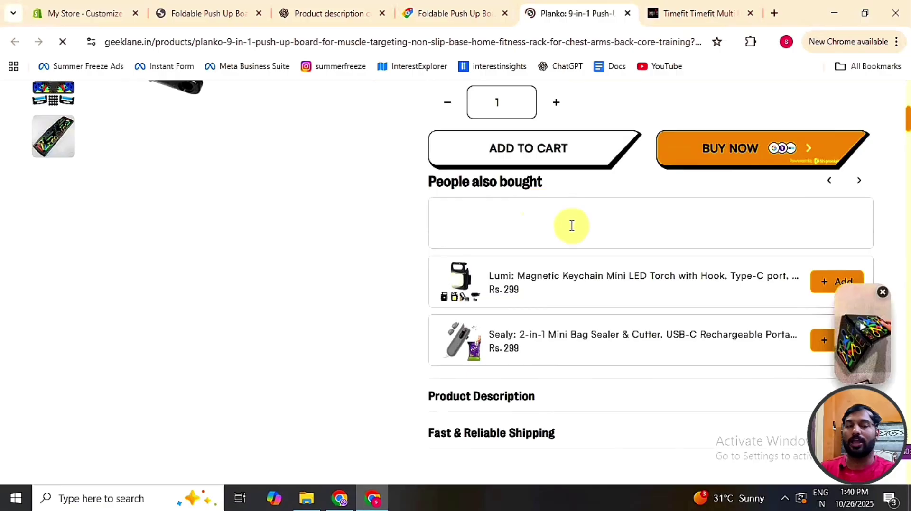
# Step: Examine the rest of the Geeklane page, including the product description images, service icons and "We Think You'll Like" recommendations
pyautogui.scroll(-4, 582, 243)
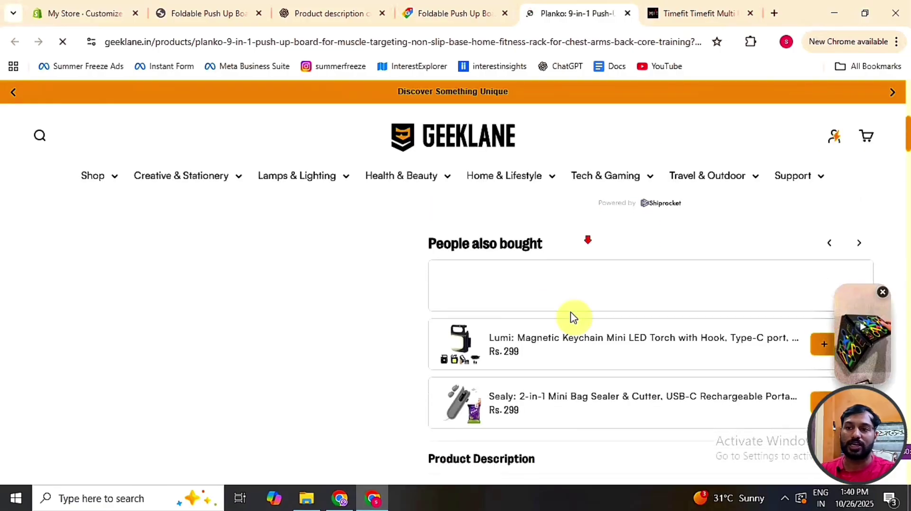
pyautogui.scroll(-1, 610, 330)
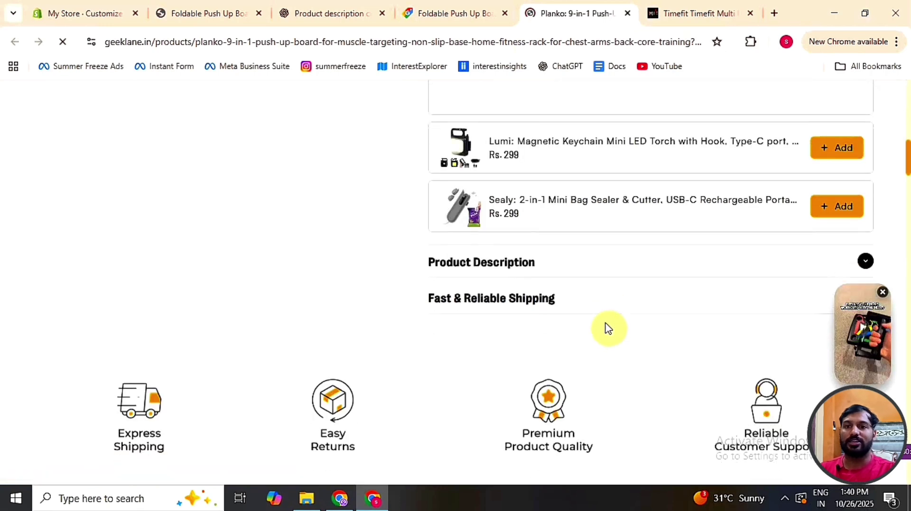
pyautogui.scroll(-2, 583, 300)
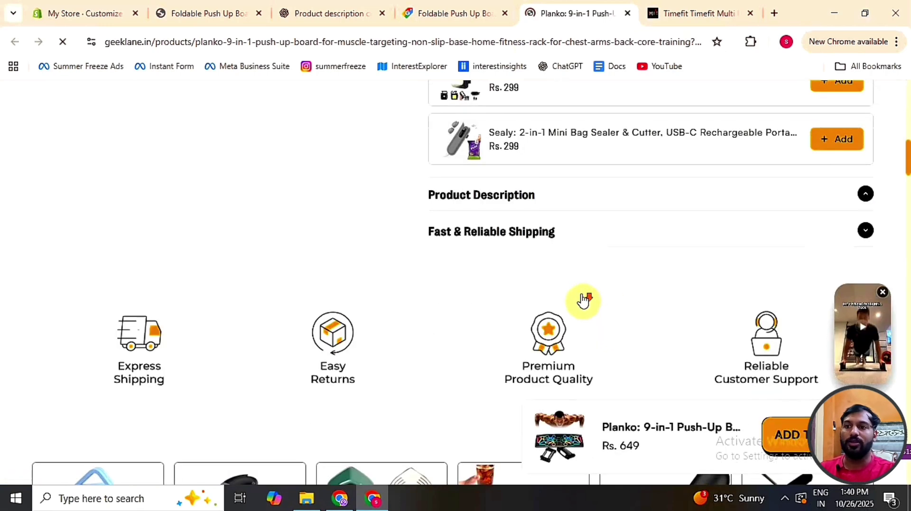
pyautogui.scroll(-3, 366, 328)
pyautogui.scroll(-10, 368, 329)
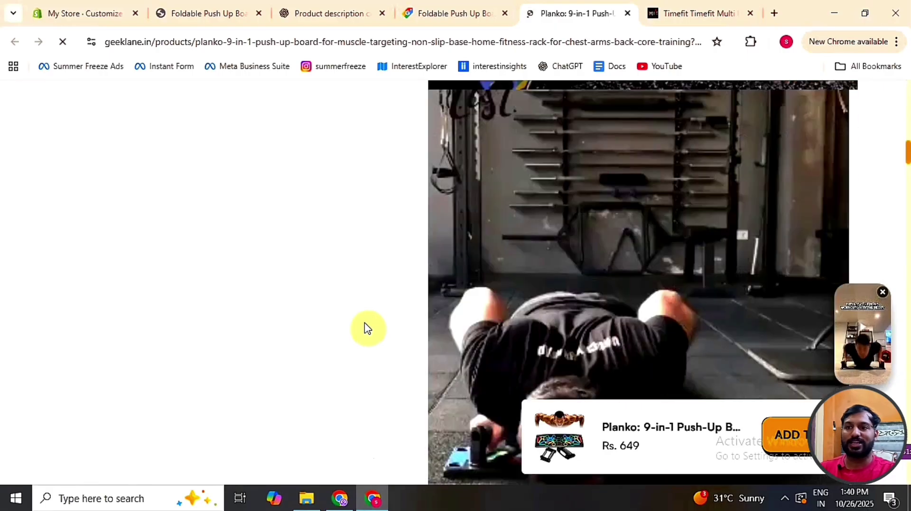
pyautogui.scroll(-7, 363, 321)
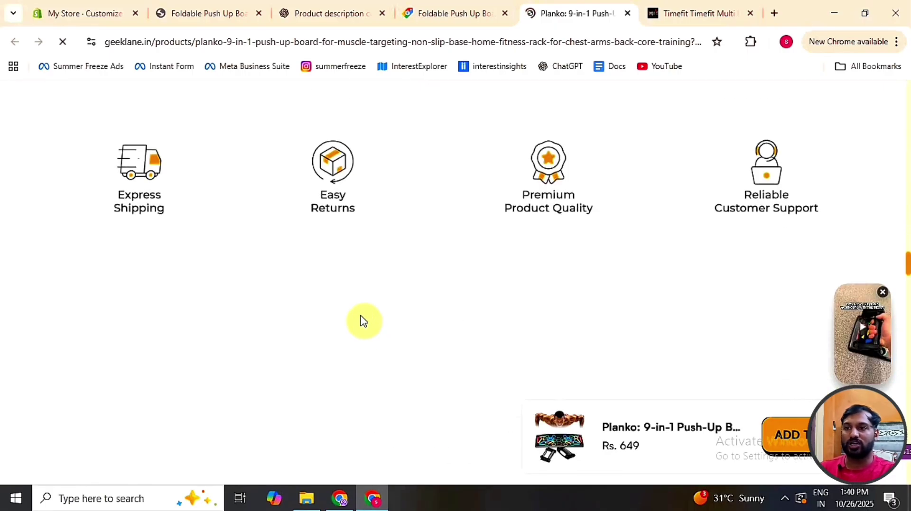
pyautogui.scroll(2, 366, 319)
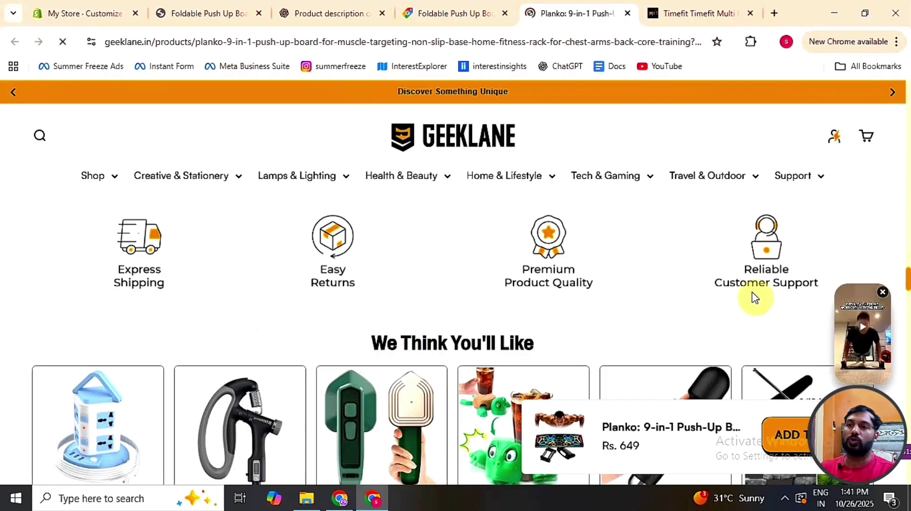
pyautogui.scroll(-10, 754, 298)
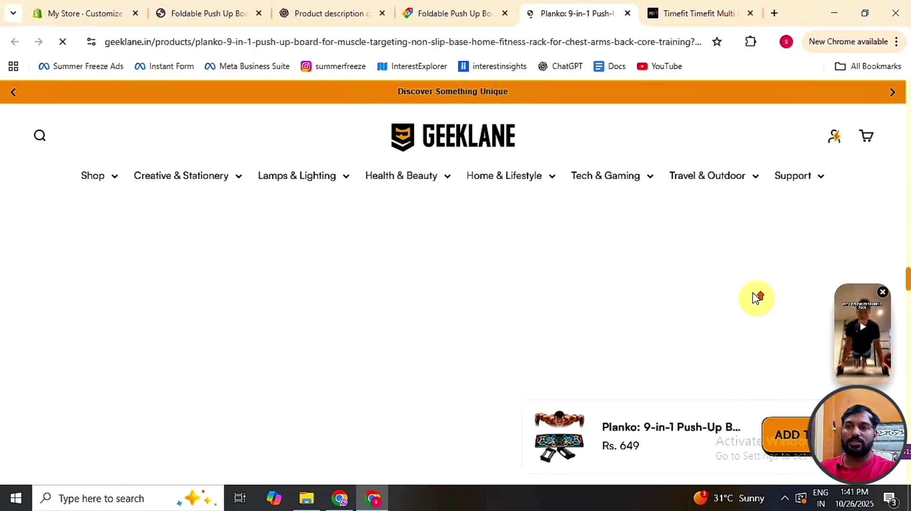
pyautogui.scroll(5, 754, 298)
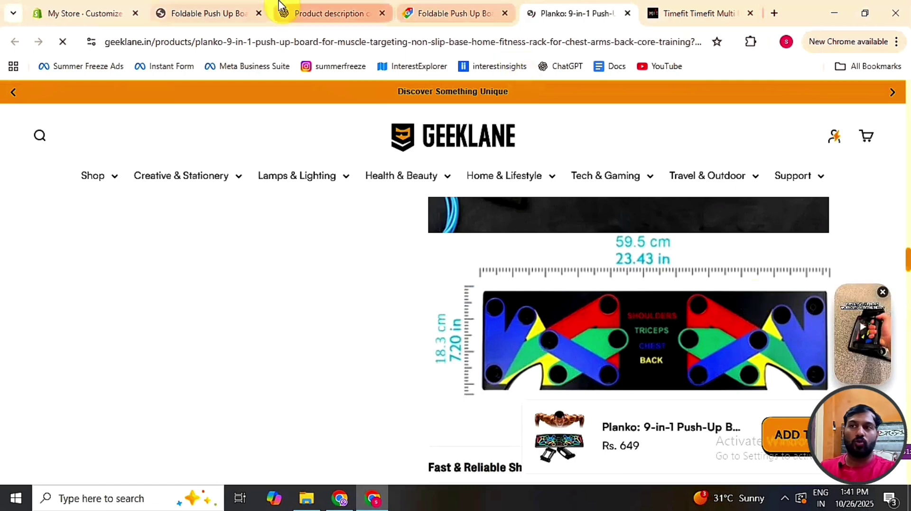
# Step: Switch to the store's own live product page for the Foldable Push Up Board
pyautogui.click(197, 7)
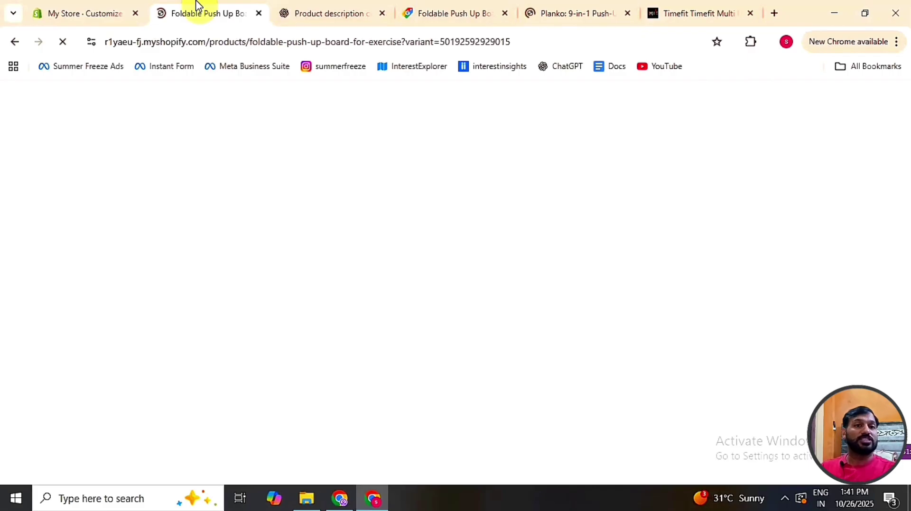